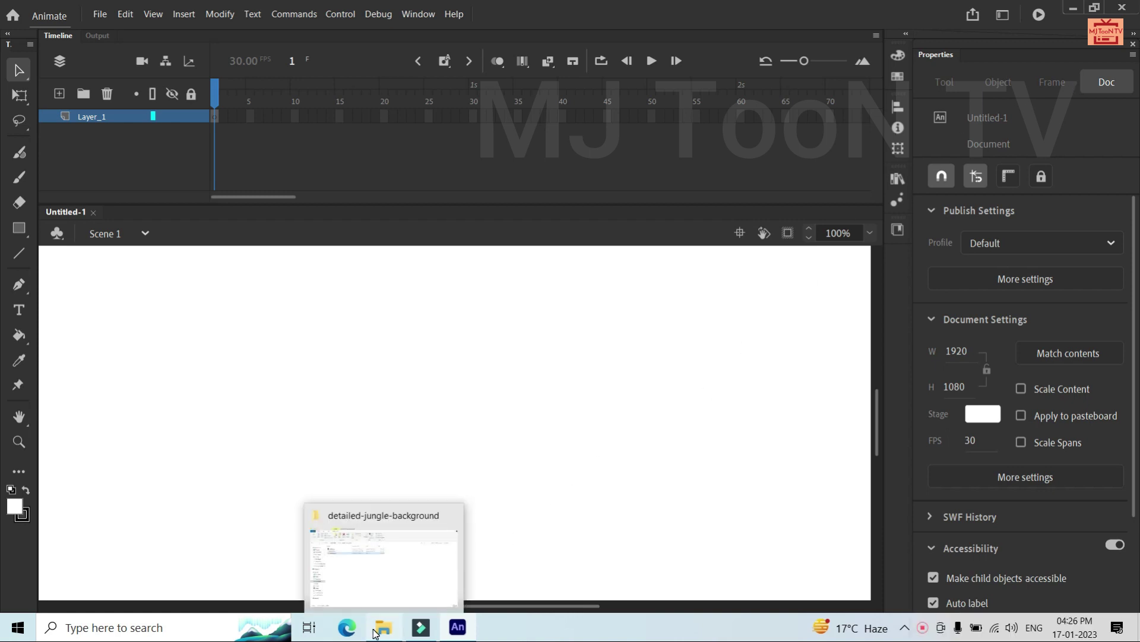
Open Downloads > detailed-jungle-background to list 5403940.ai, 5403941.eps and 5403942.jpg
click(391, 575)
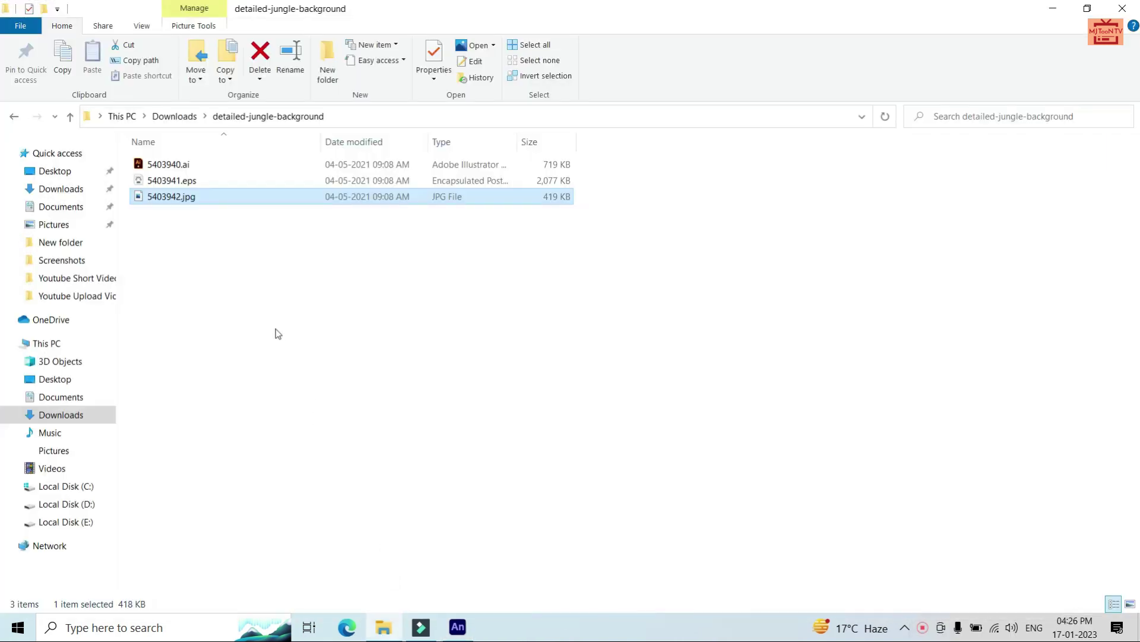
click(12, 117)
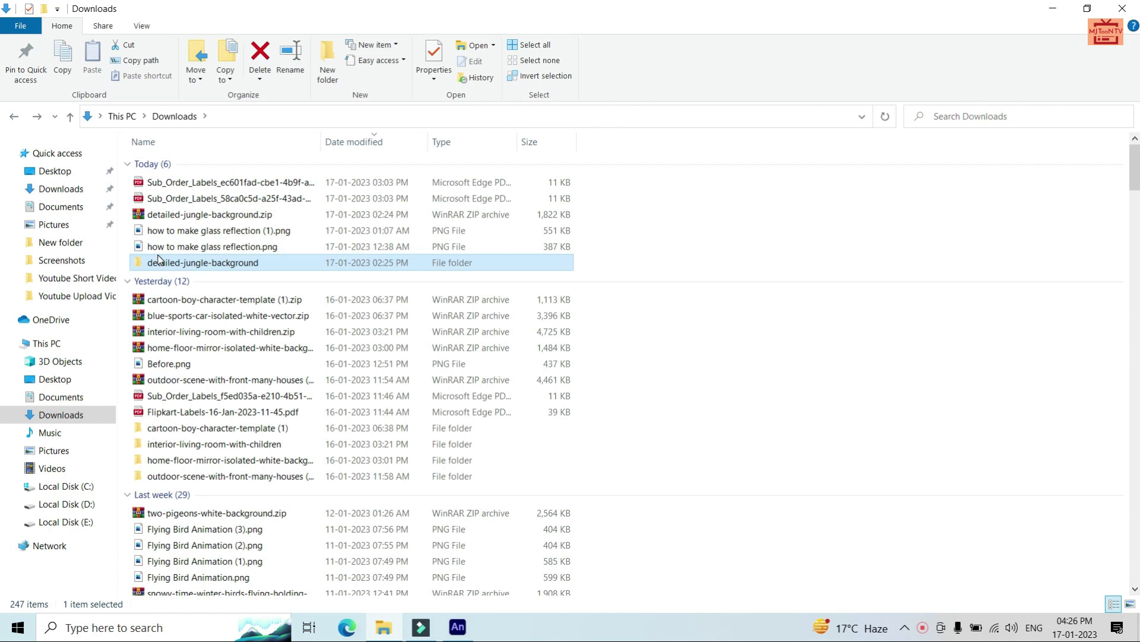
double_click(169, 268)
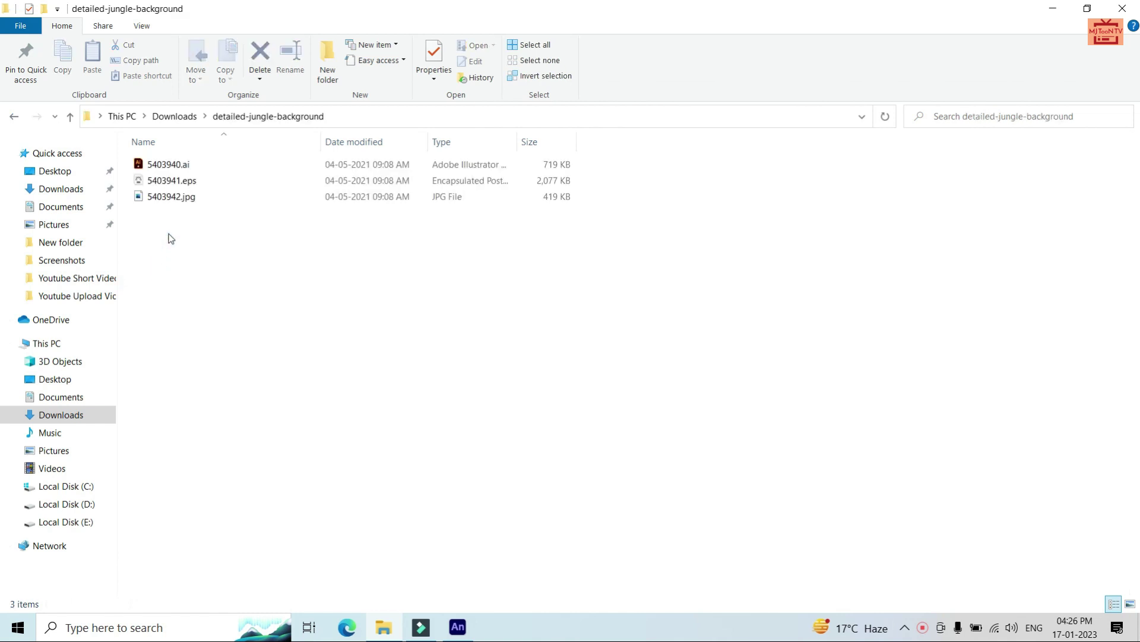
Drag 5403942.jpg from Explorer onto the Animate stage and zoom out to view it
click(180, 201)
drag(180, 201, 469, 634)
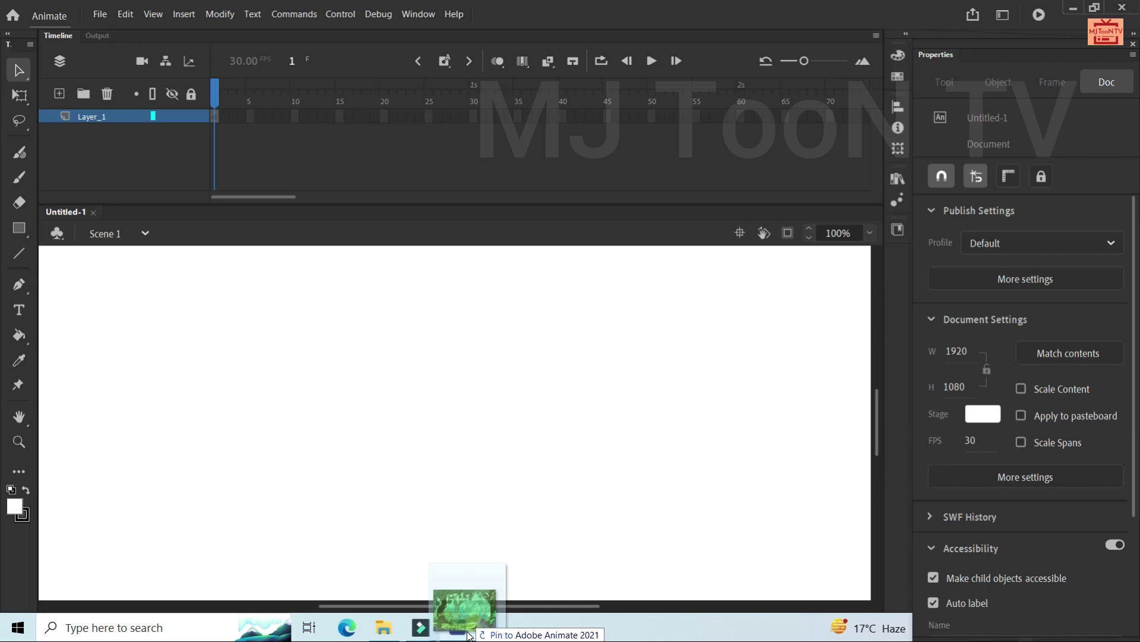
drag(469, 634, 465, 486)
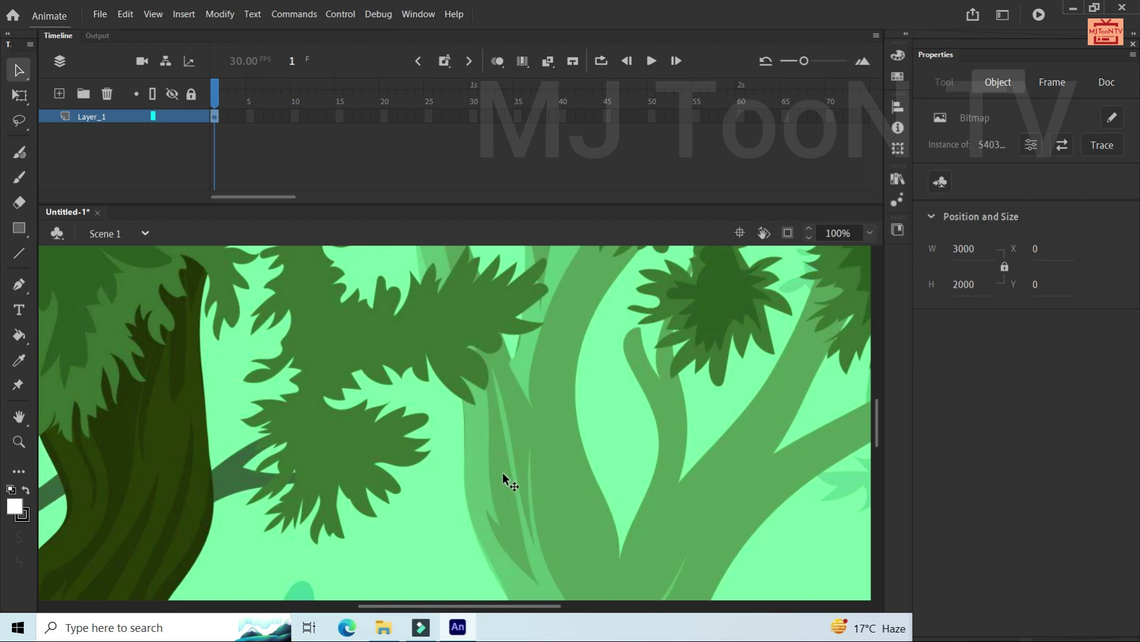
ctrl+scroll(503, 473, down, 2)
ctrl+scroll(502, 472, down, 2)
ctrl+scroll(502, 472, down, 1)
ctrl+scroll(502, 472, down, 2)
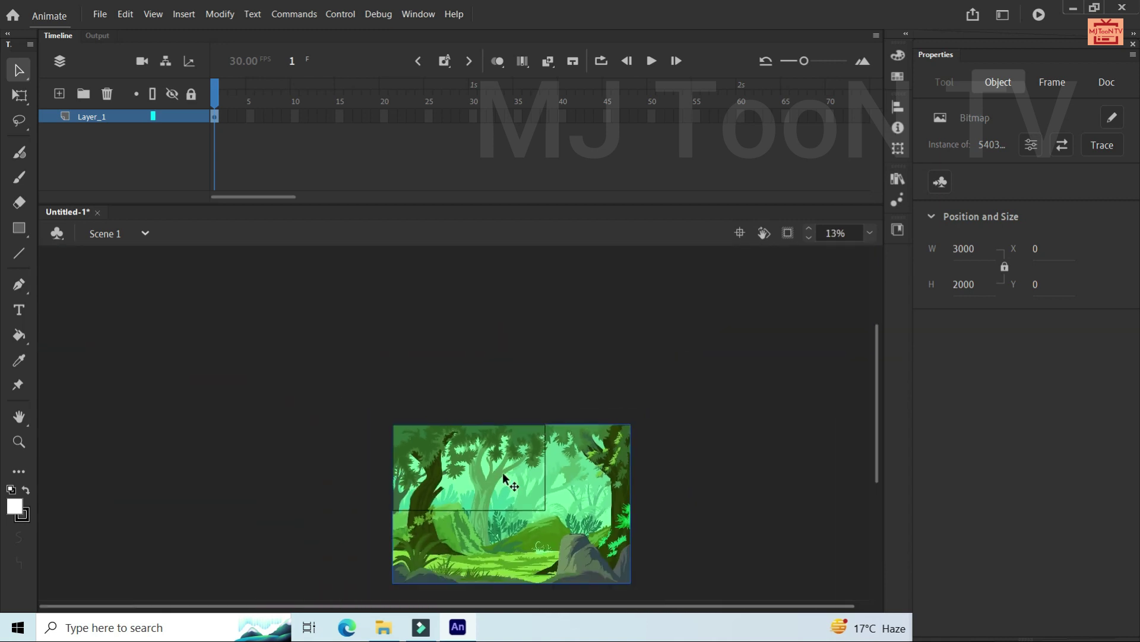
scroll(878, 433, down, 2)
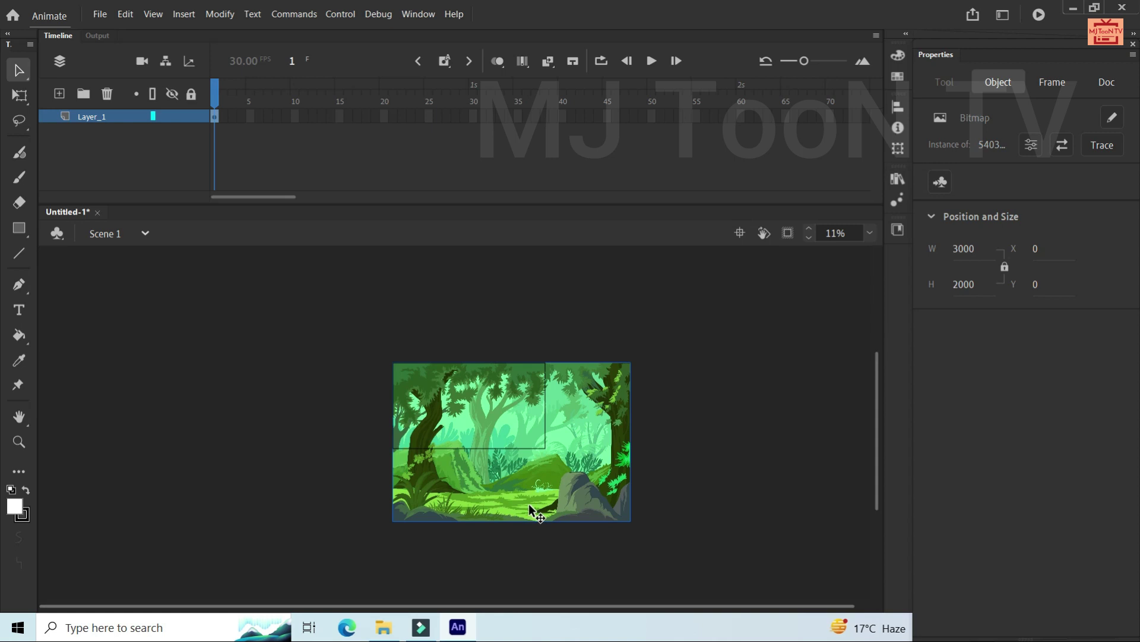
click(649, 470)
Free-transform the forest bitmap, moving and scaling it to about 2326 × 1345 over the stage
mouse_move(374, 346)
mouse_down()
mouse_move(473, 496)
mouse_move(633, 555)
mouse_up()
key(q)
drag(555, 473, 518, 437)
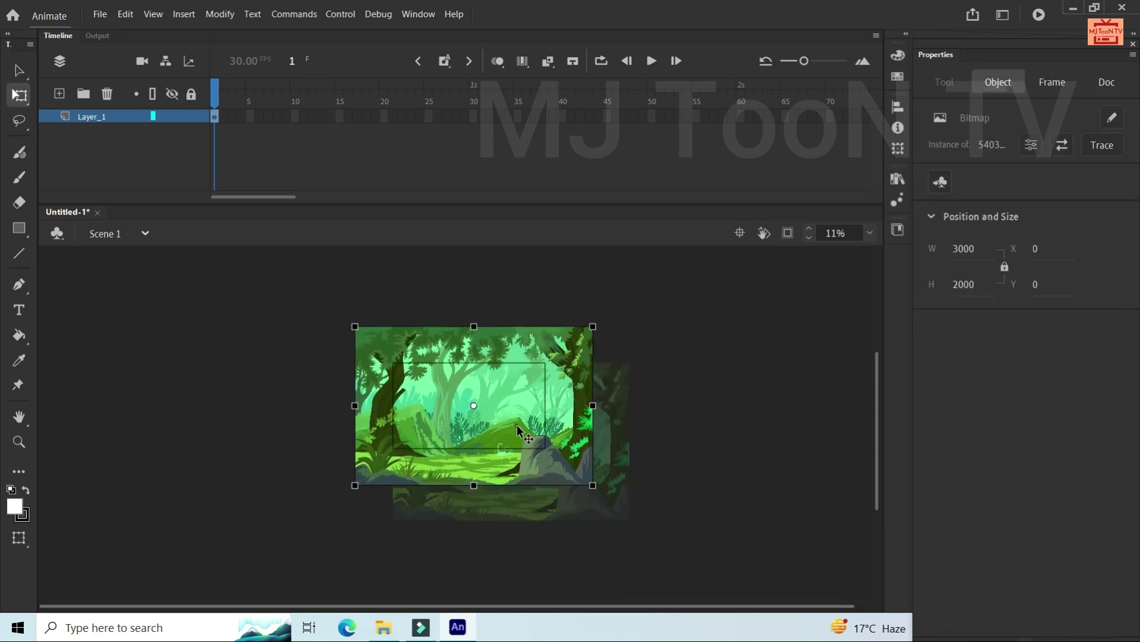
drag(592, 484, 566, 455)
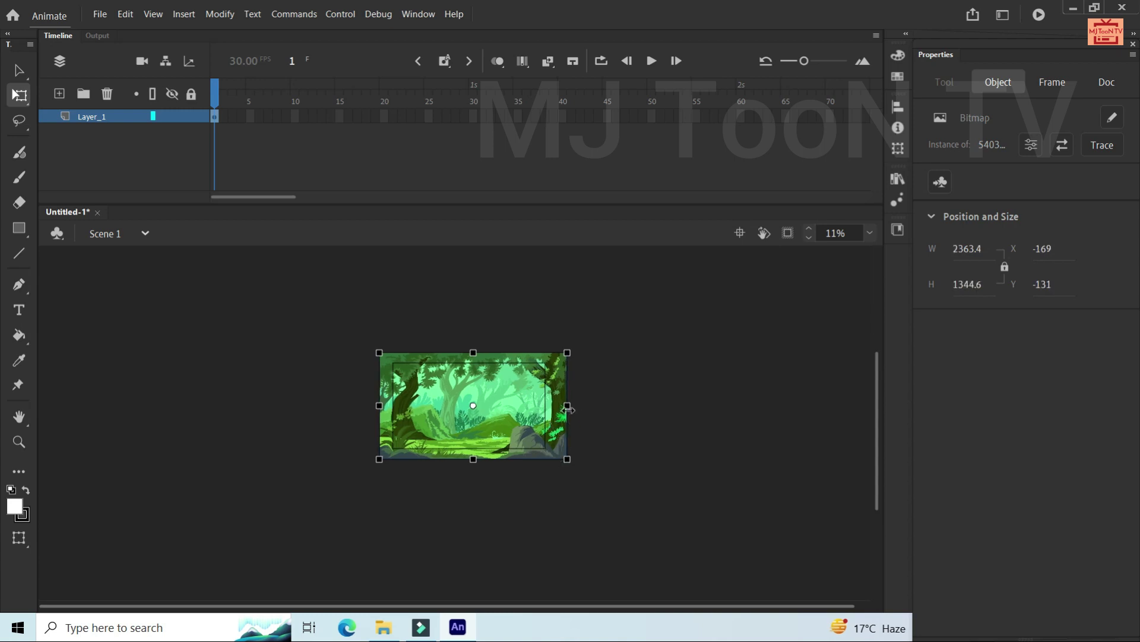
drag(569, 410, 566, 408)
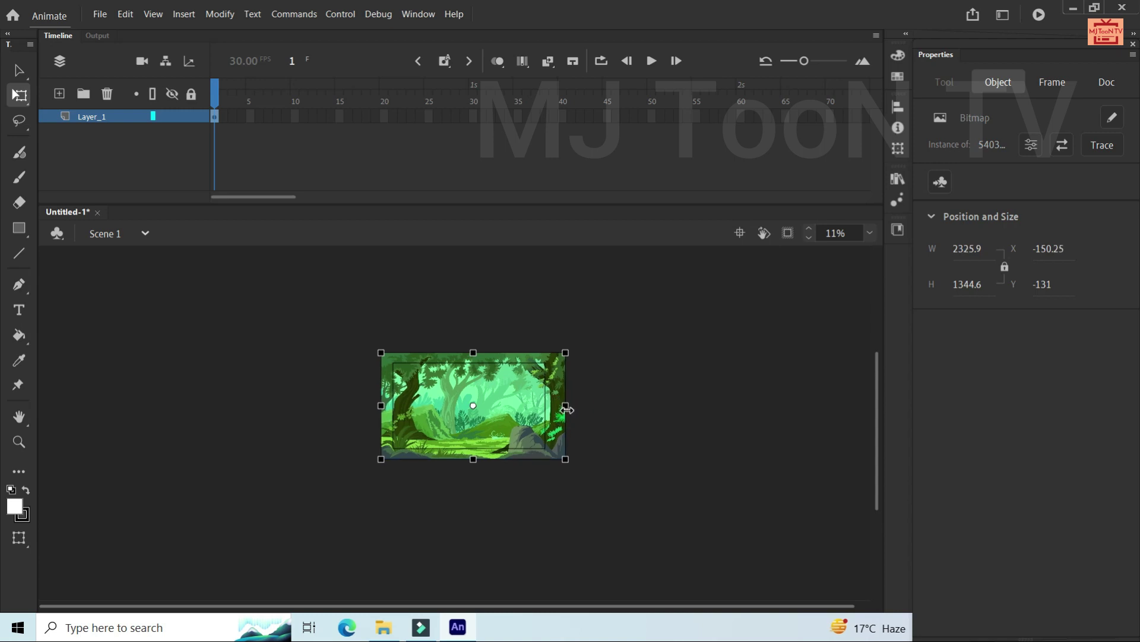
click(608, 410)
scroll(607, 410, up, 2)
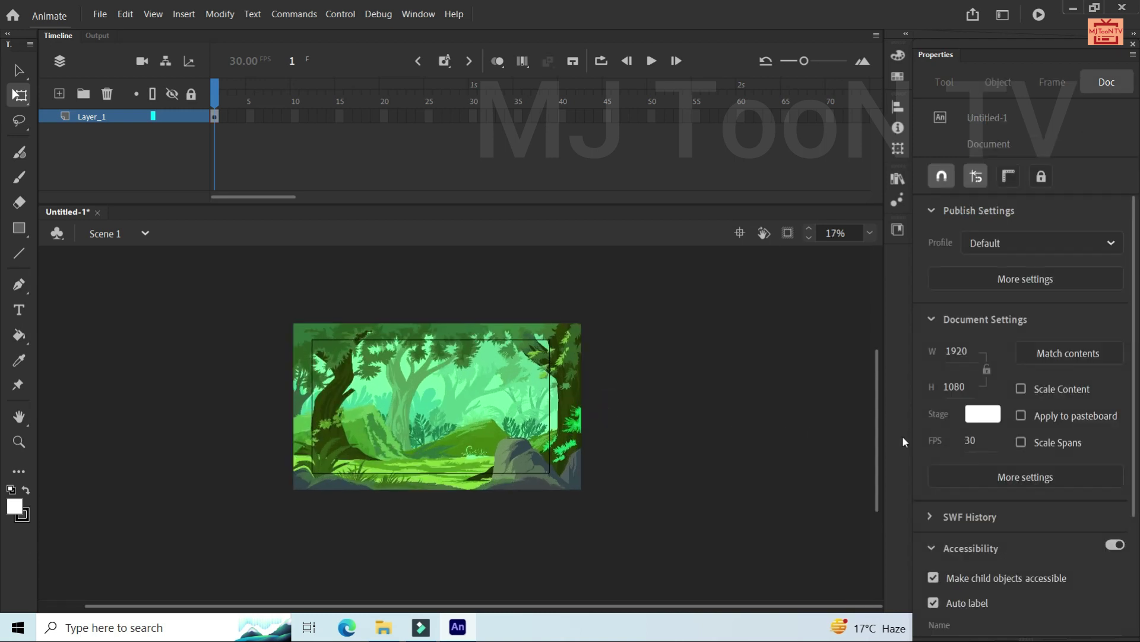
drag(881, 425, 880, 420)
key(ctrl+Return)
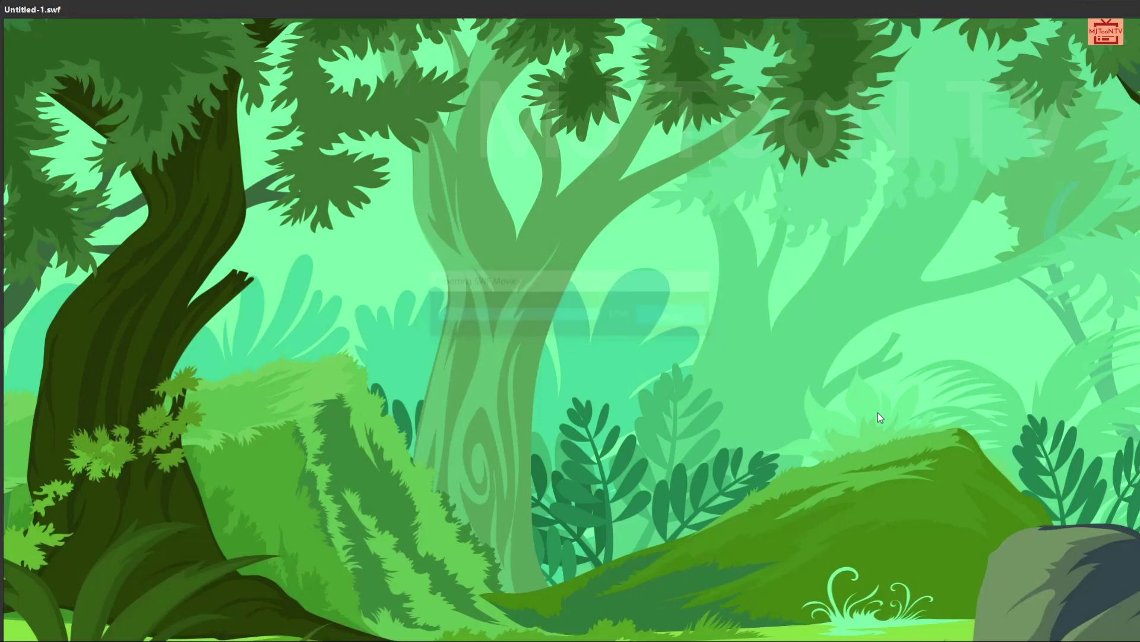
double_click(507, 10)
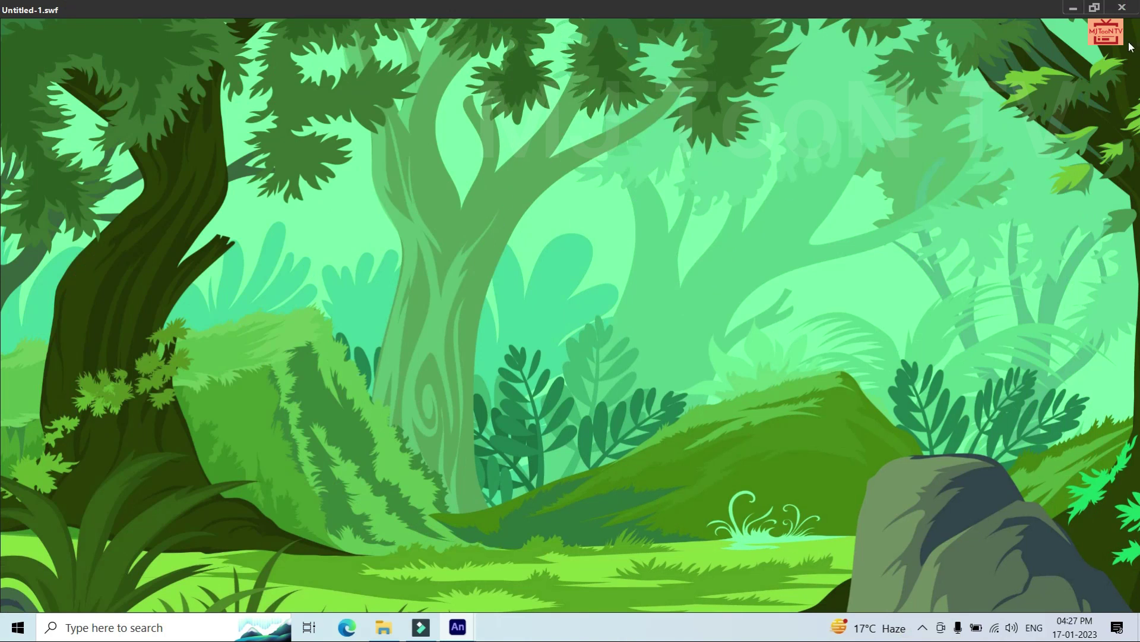
click(1122, 7)
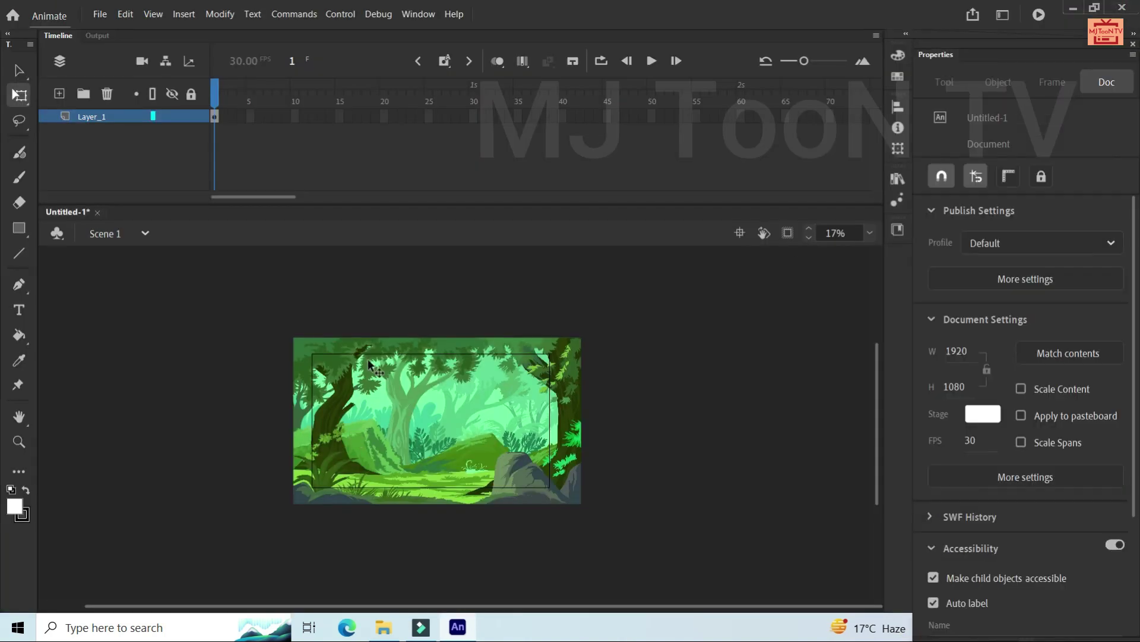
Convert frame 1's forest image with F8 into a Movie Clip symbol named bg
click(217, 116)
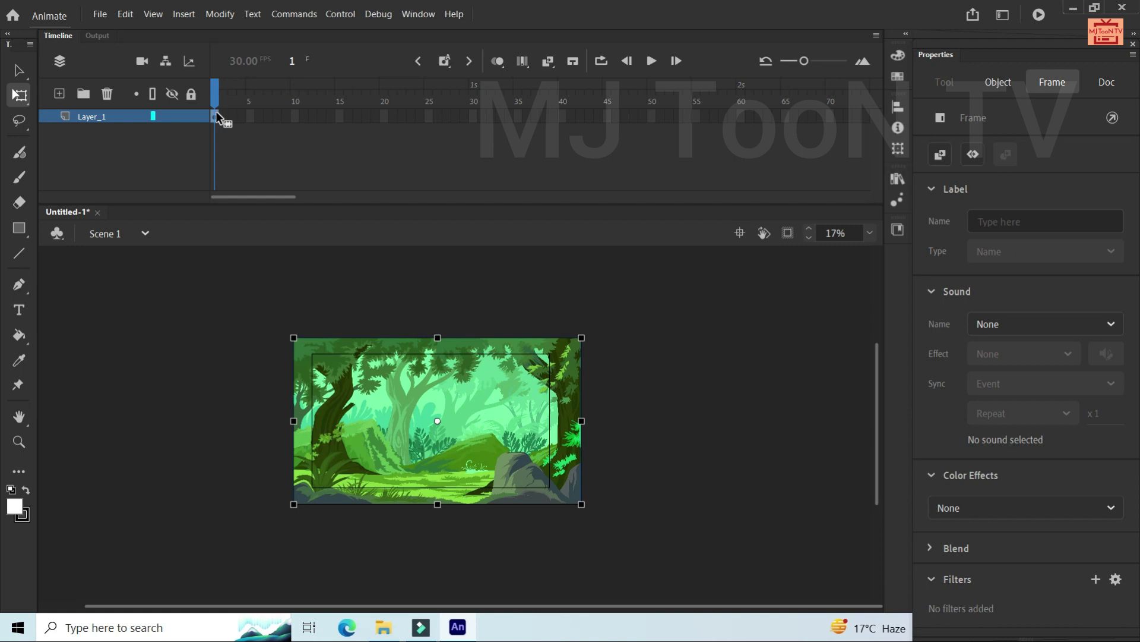
key(F8)
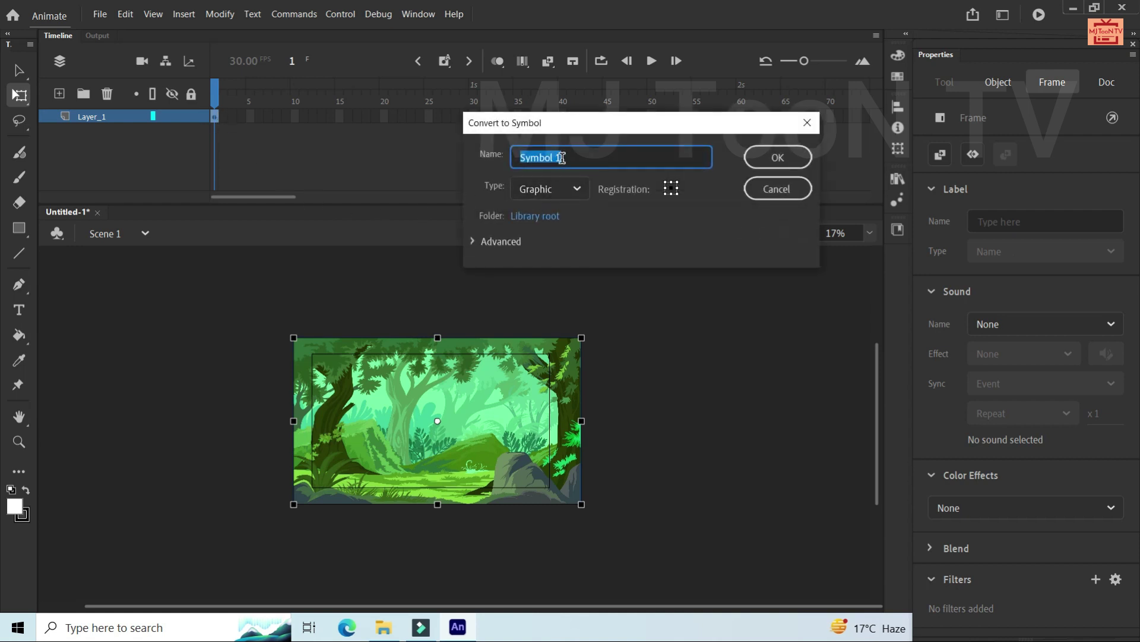
key(BackSpace)
text(bg)
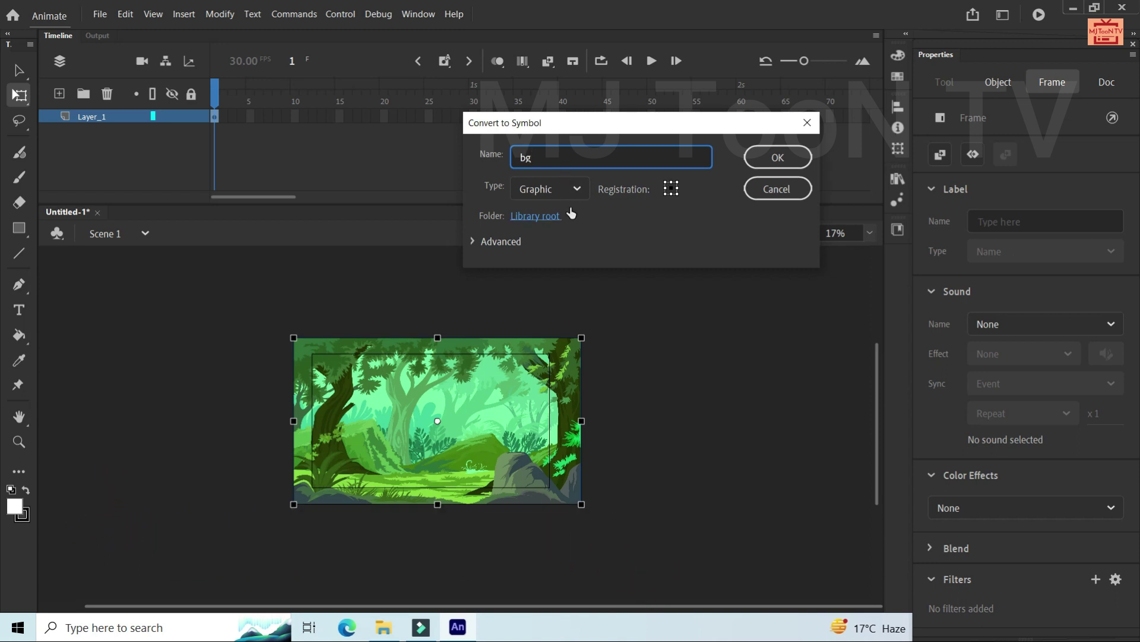
click(576, 189)
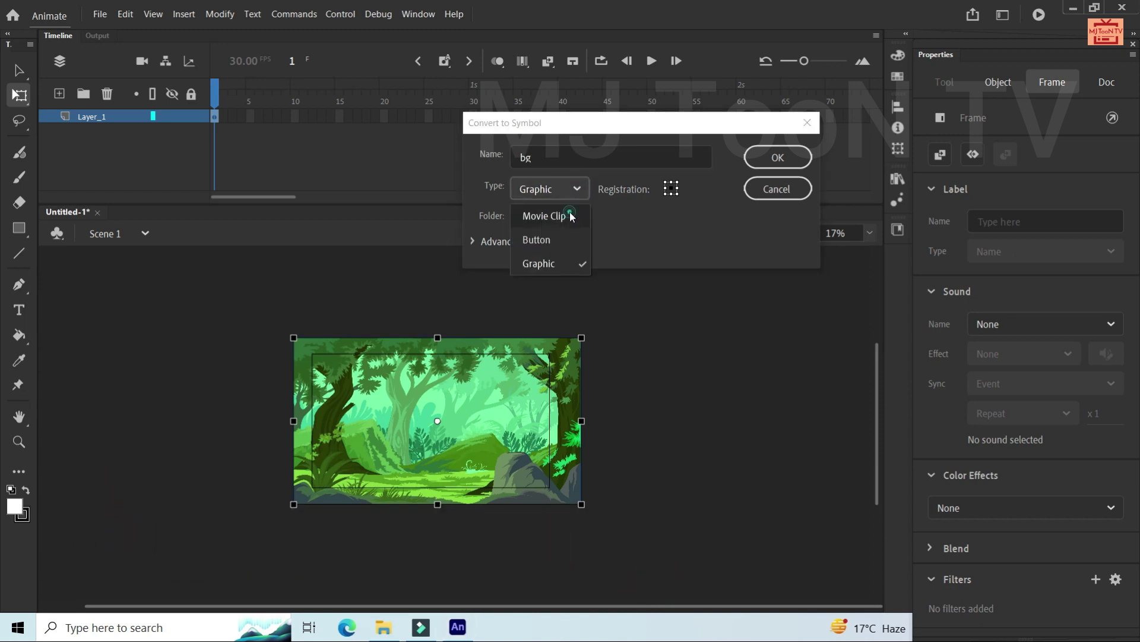
click(570, 215)
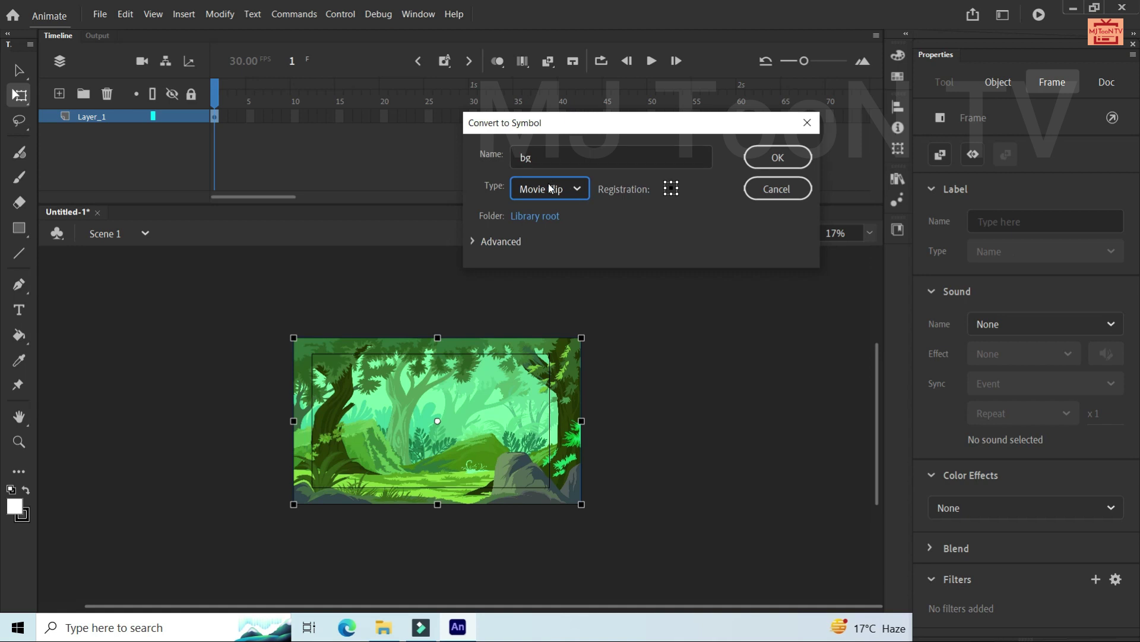
click(767, 165)
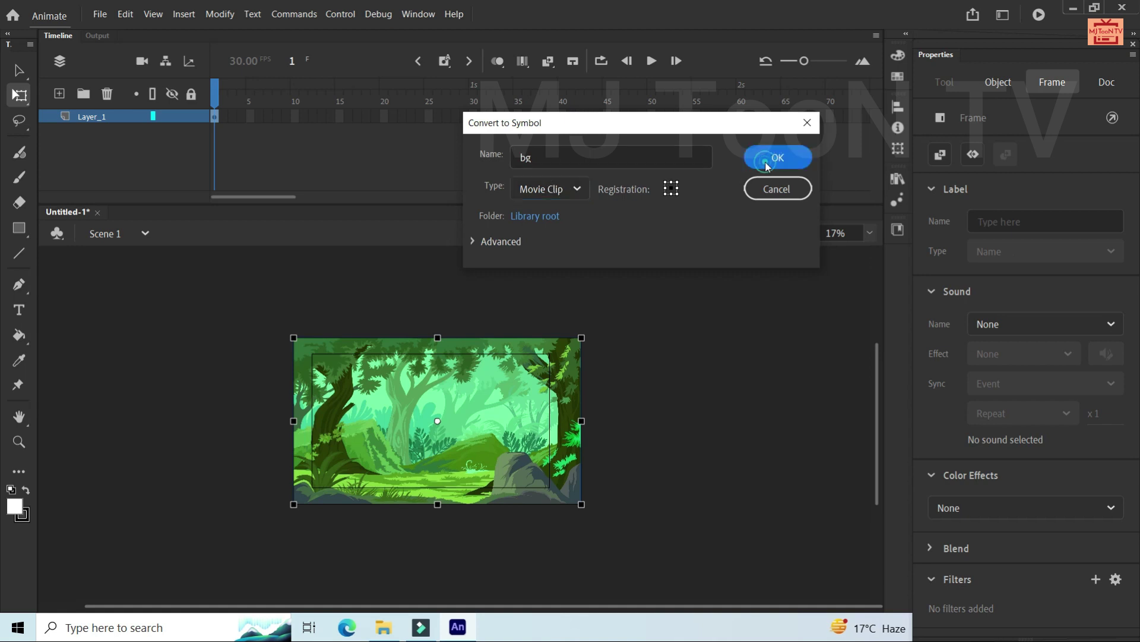
click(741, 116)
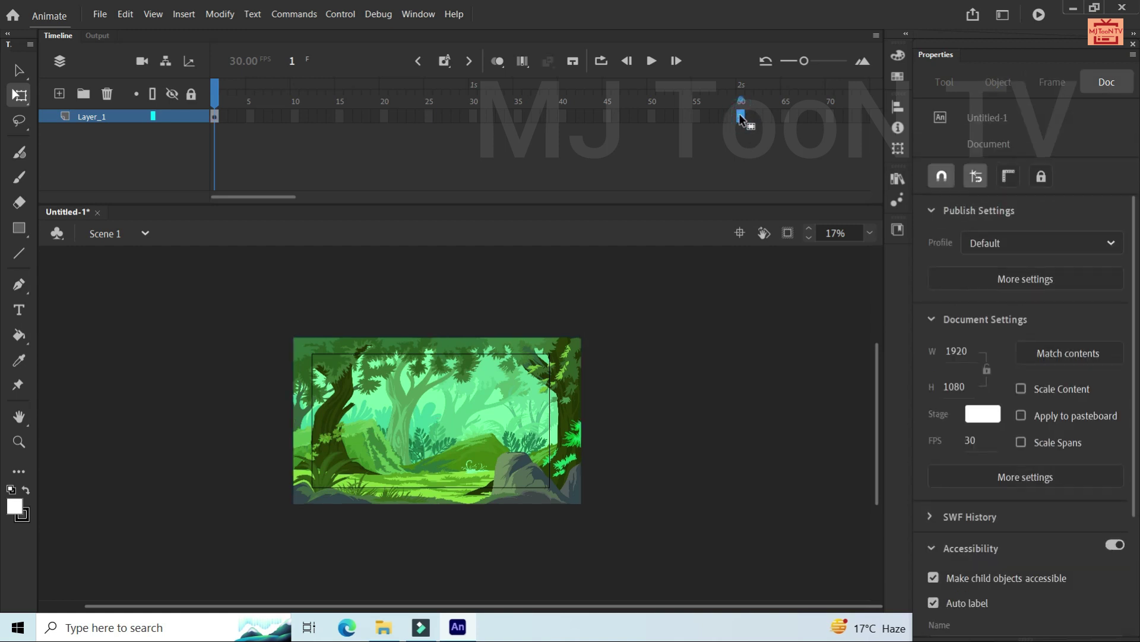
Extend Layer_1 to frame 60 and reset frame 1's colour effect to None
key(F5)
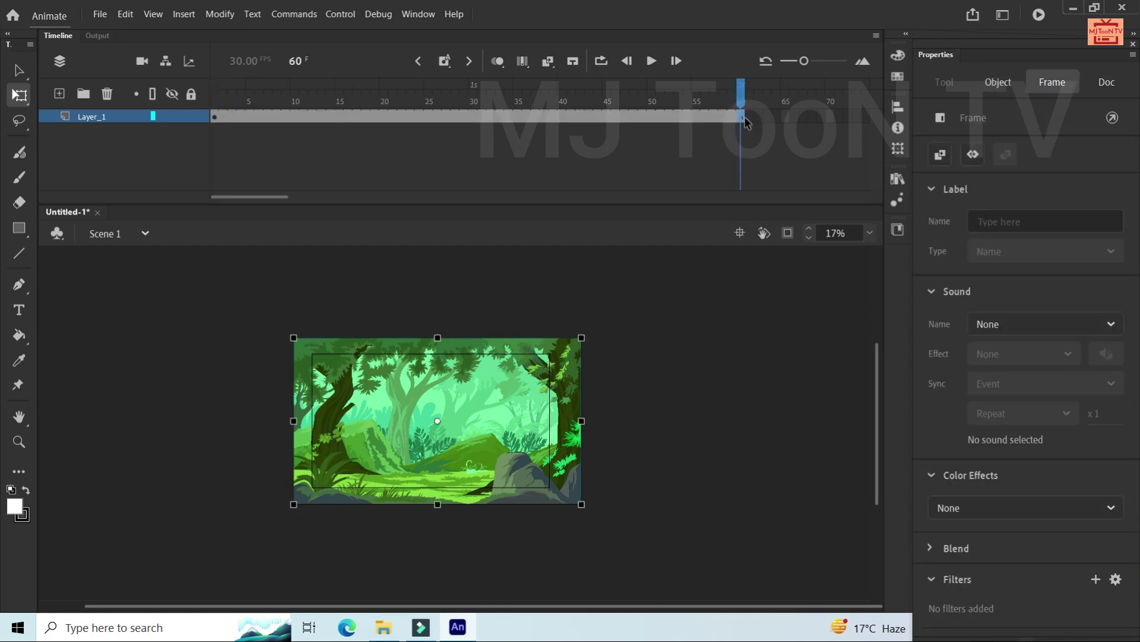
click(214, 116)
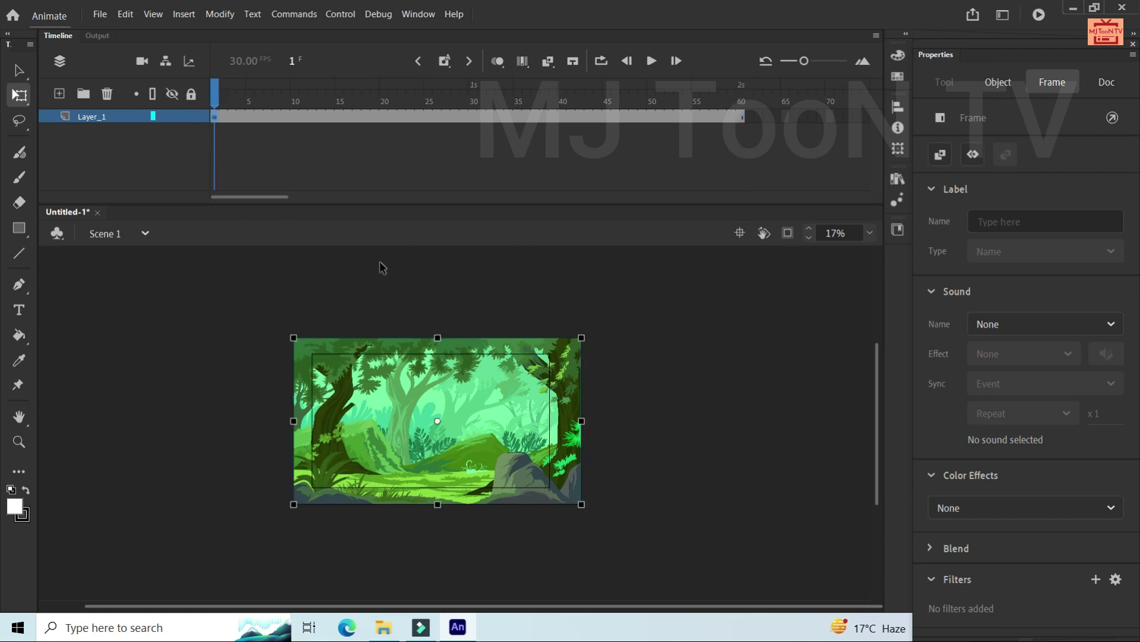
click(431, 379)
key(v)
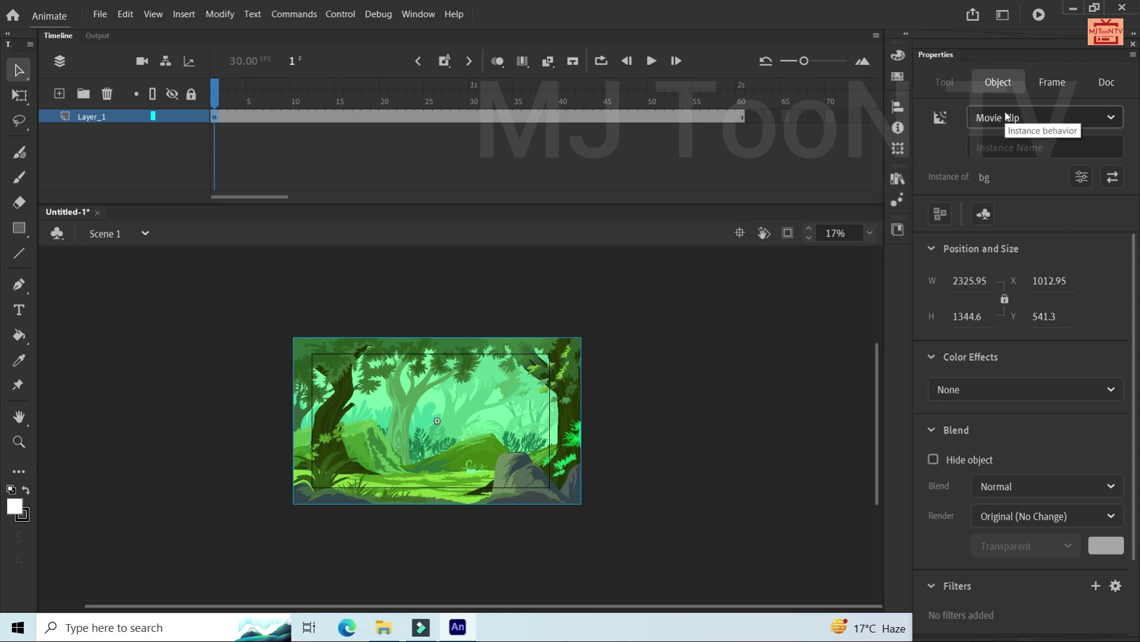
click(1047, 81)
scroll(1013, 510, down, 1)
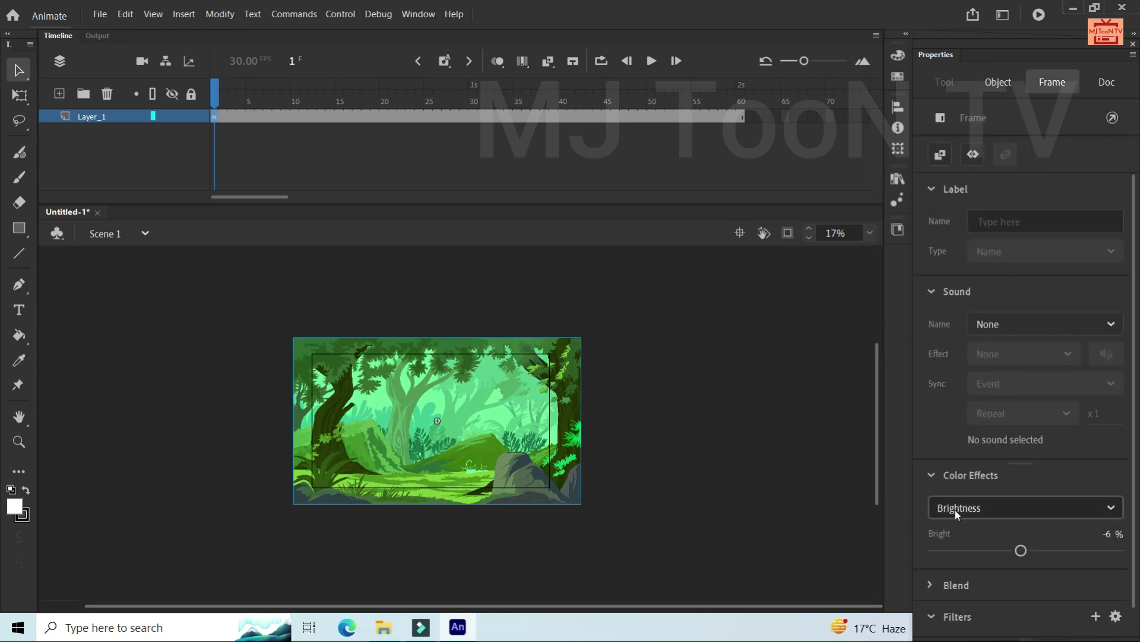
scroll(1065, 576, down, 1)
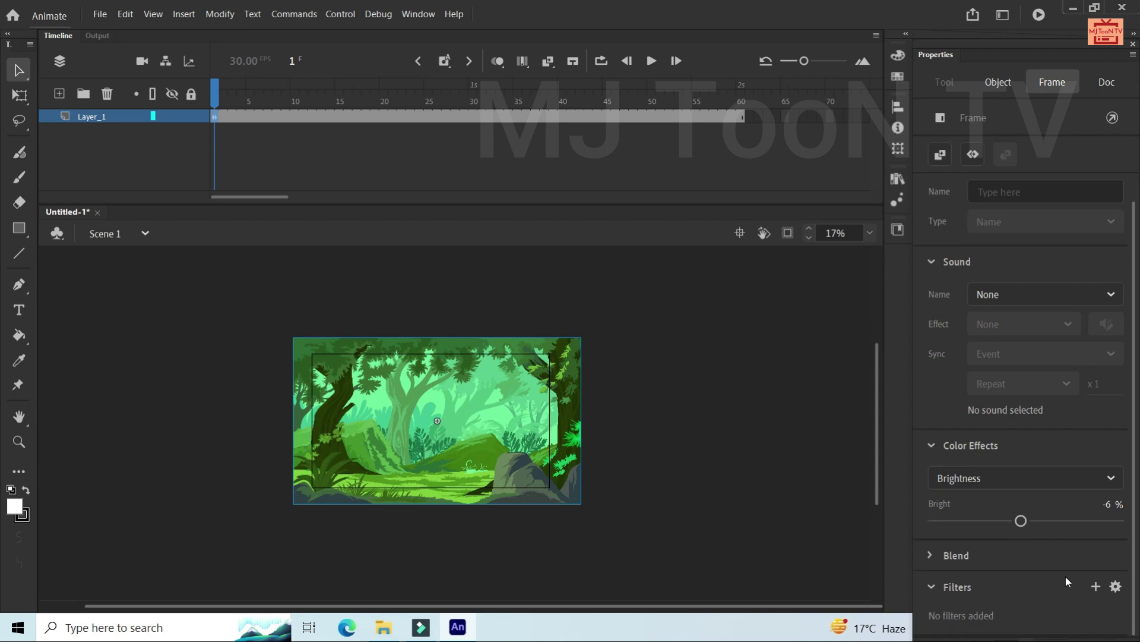
click(1001, 477)
click(962, 359)
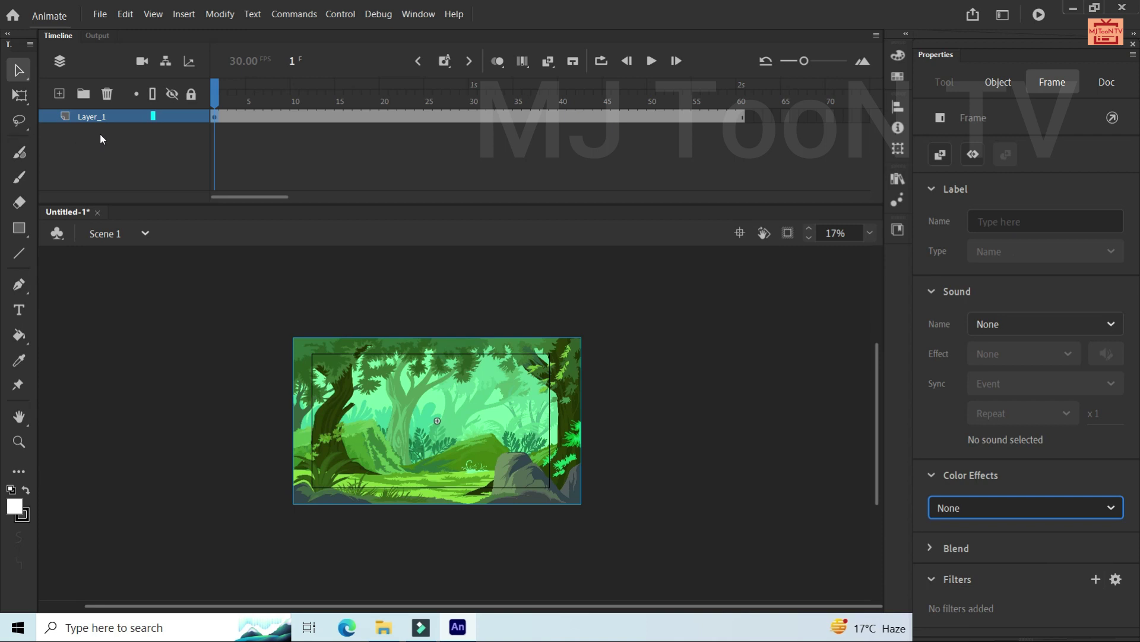
Remove the remaining brightness effect from frame 1, leaving Color Effects at None
click(213, 119)
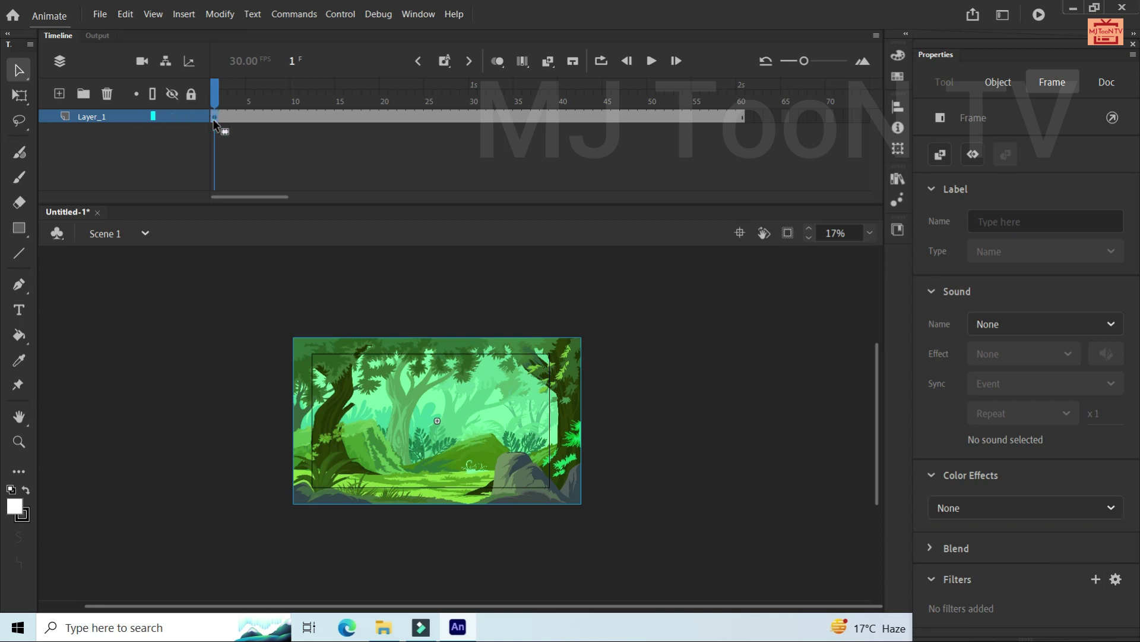
click(1001, 85)
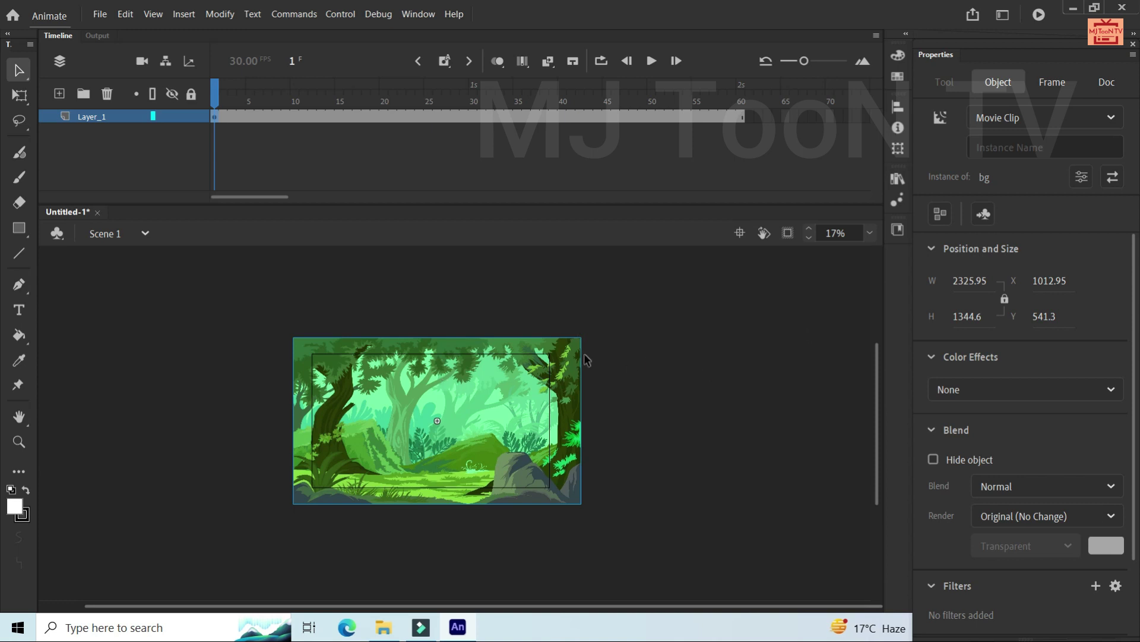
click(1055, 87)
scroll(1049, 515, down, 1)
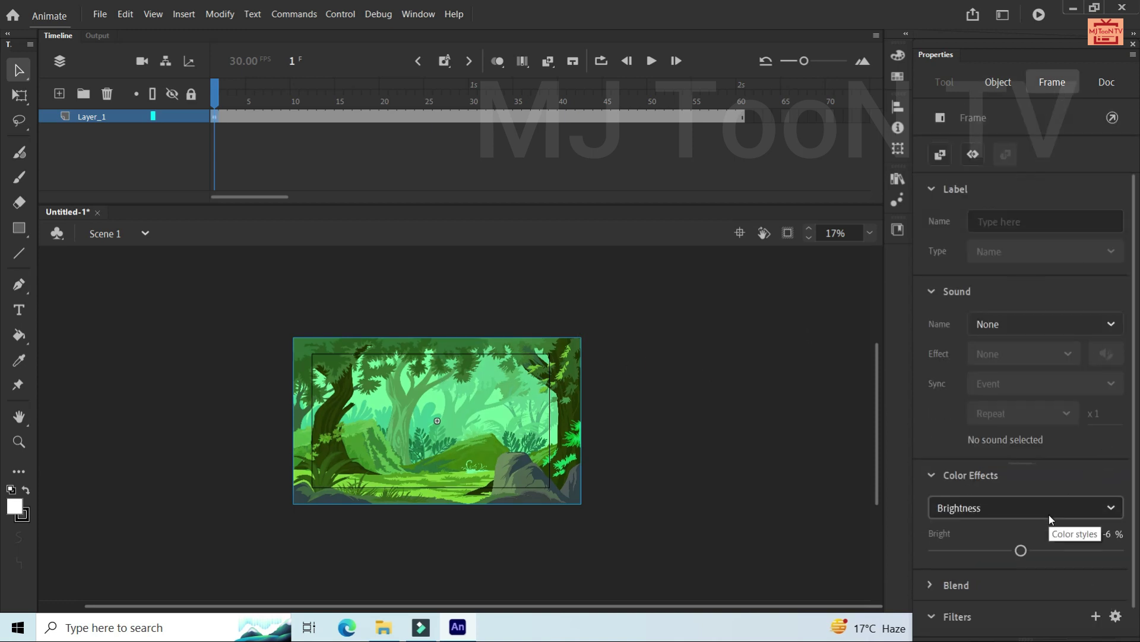
click(1049, 514)
click(939, 392)
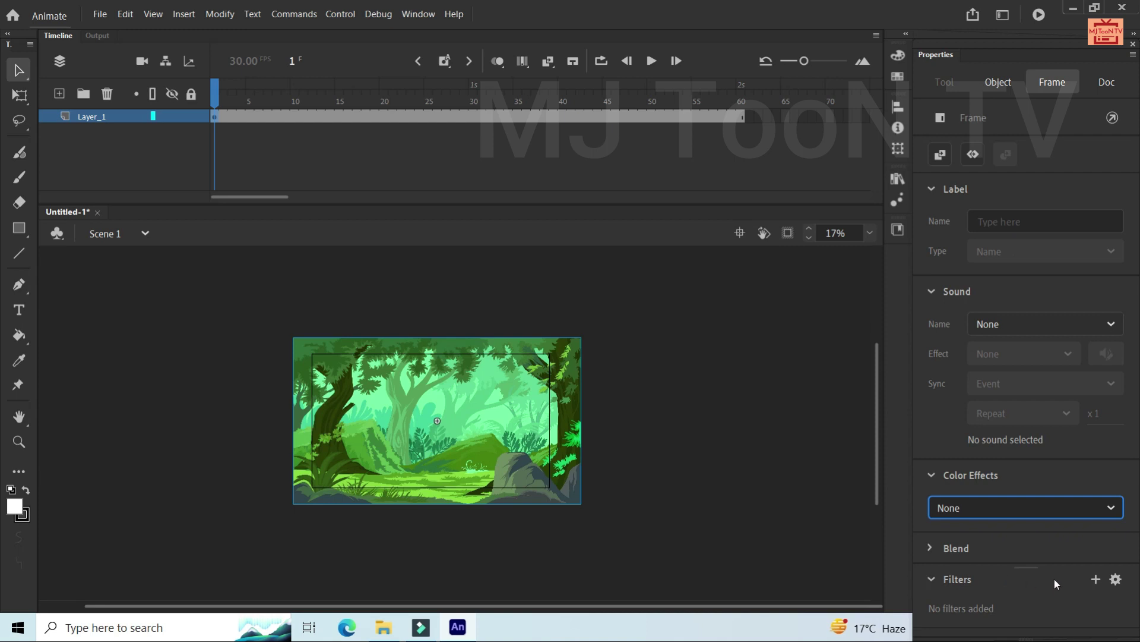
Add an Adjust Color filter with Brightness -50 and Contrast -22 to the bg background
click(1096, 579)
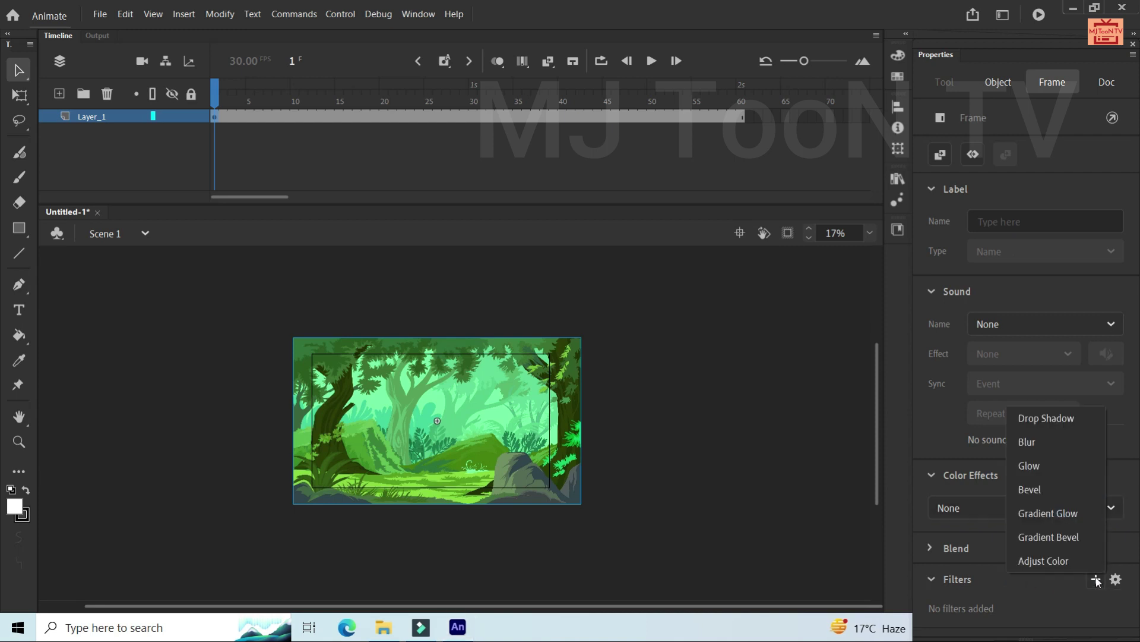
click(1067, 567)
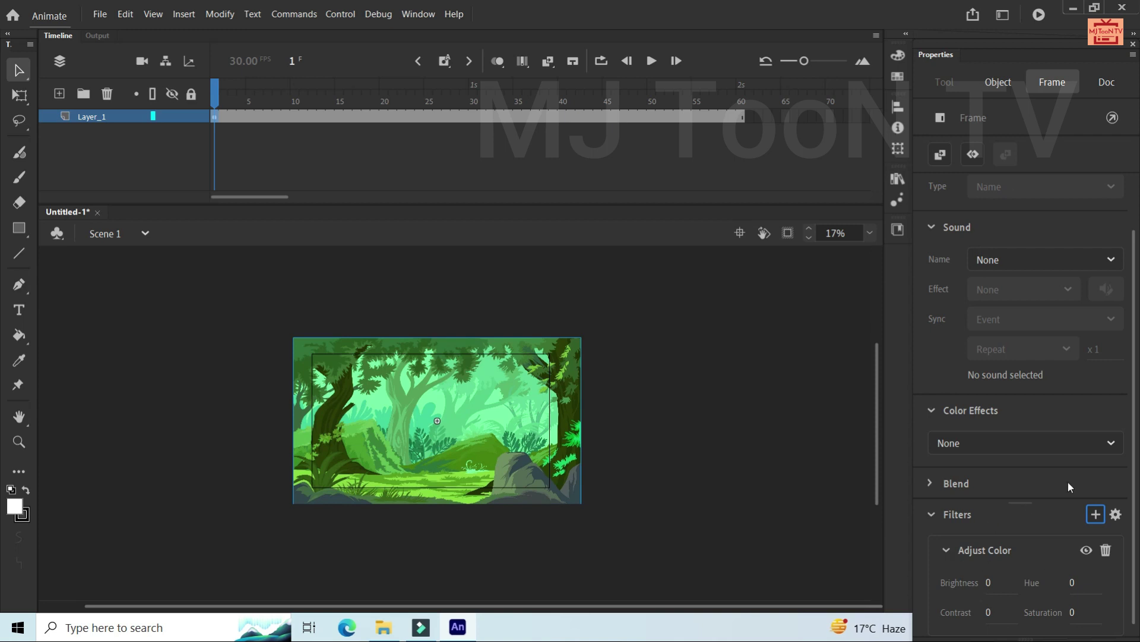
scroll(1135, 456, down, 1)
scroll(1135, 457, down, 1)
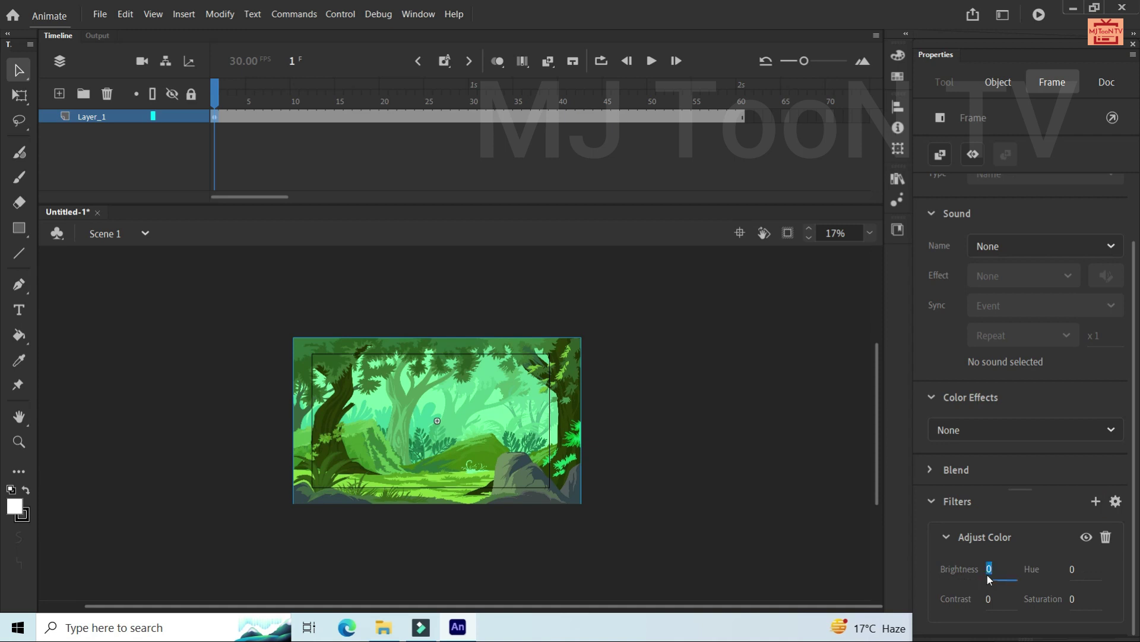
drag(987, 575, 988, 575)
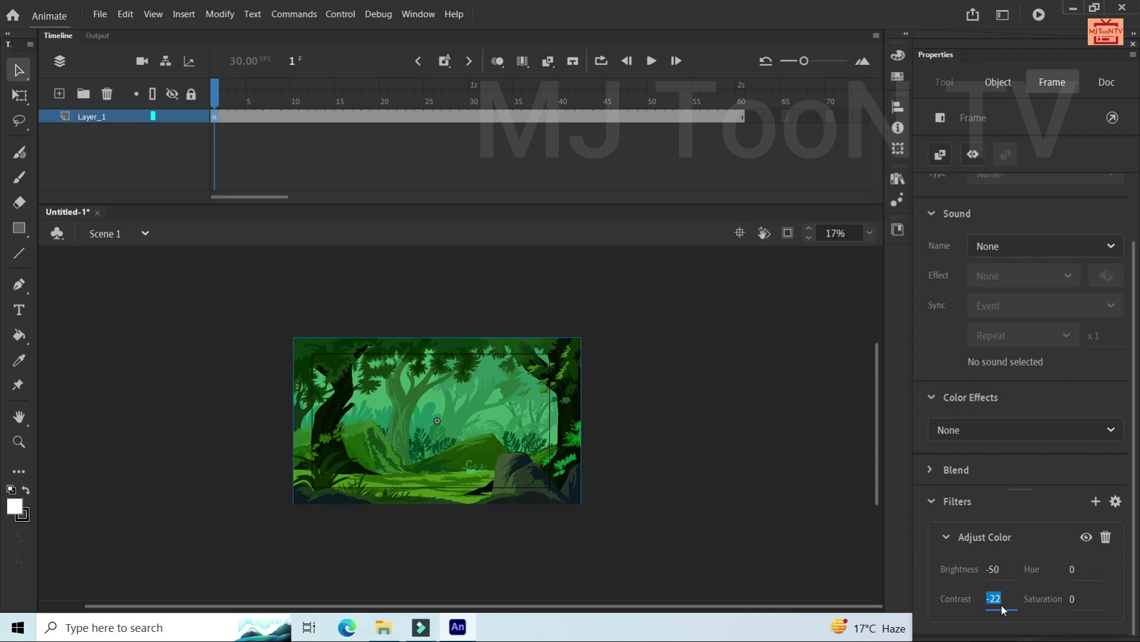
click(772, 539)
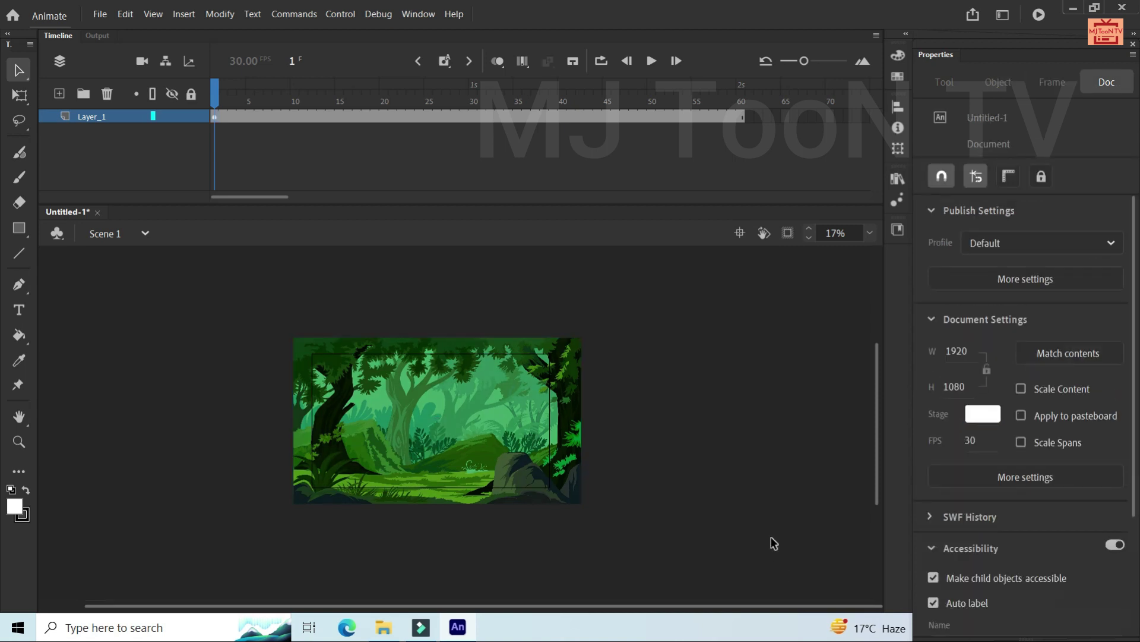
Rename Layer_1 to bg, add Layer_2 above it, and hide the bg layer
click(571, 421)
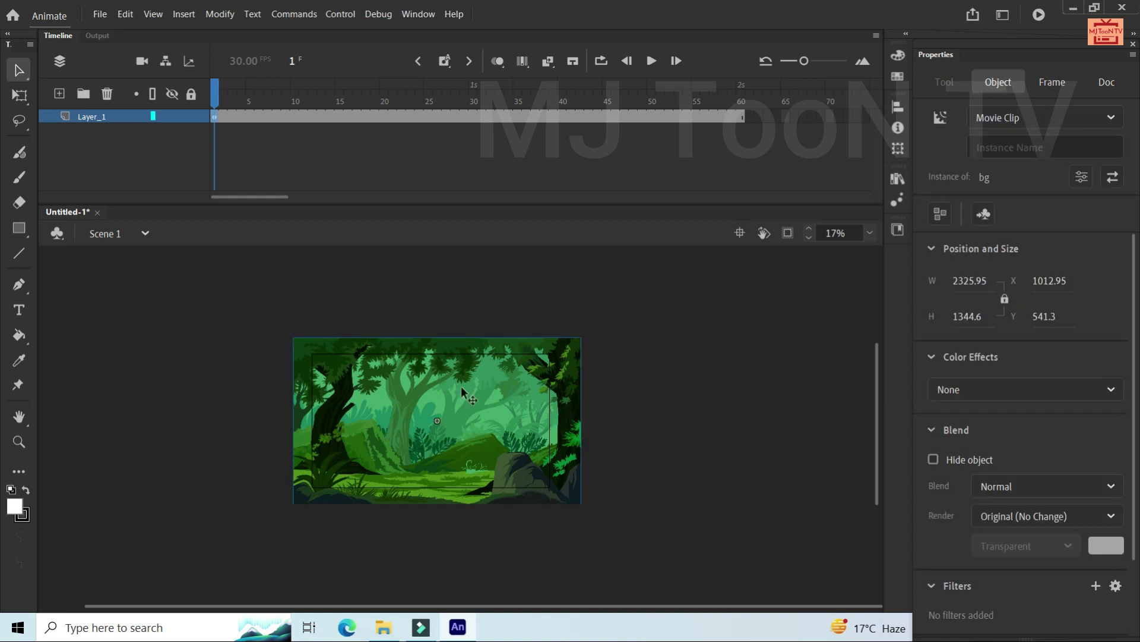
click(89, 117)
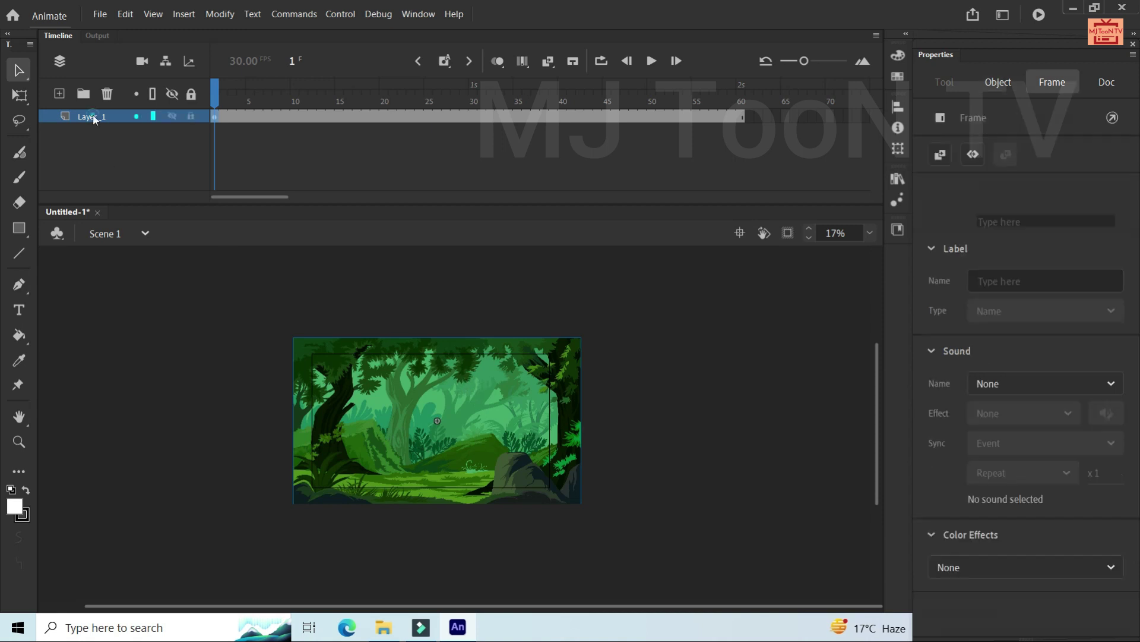
double_click(93, 117)
text(bg)
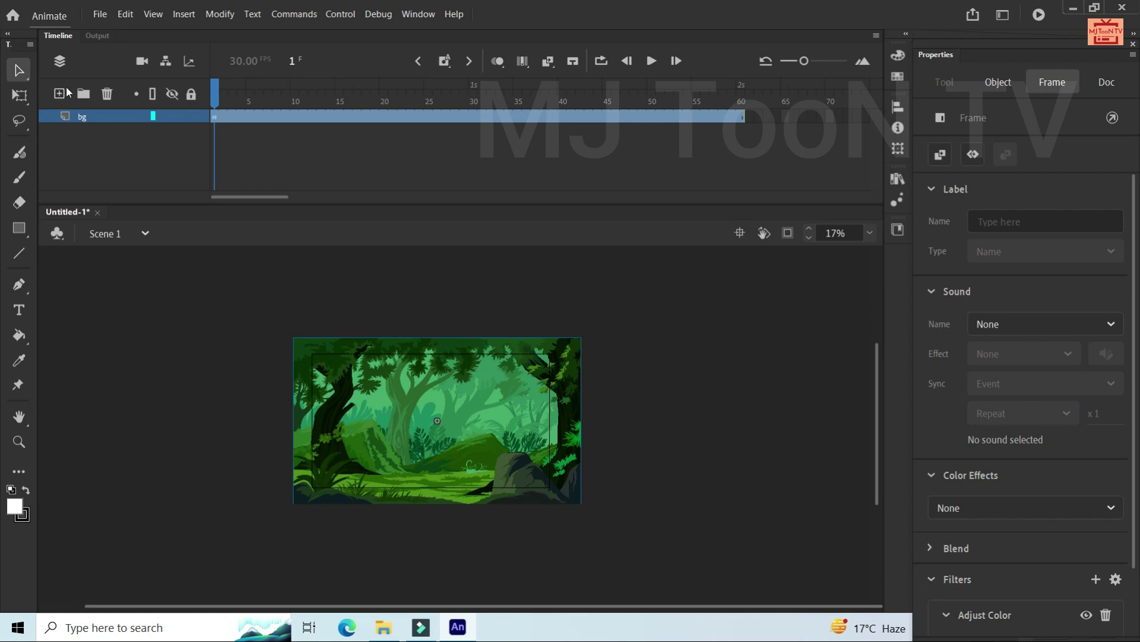
click(62, 94)
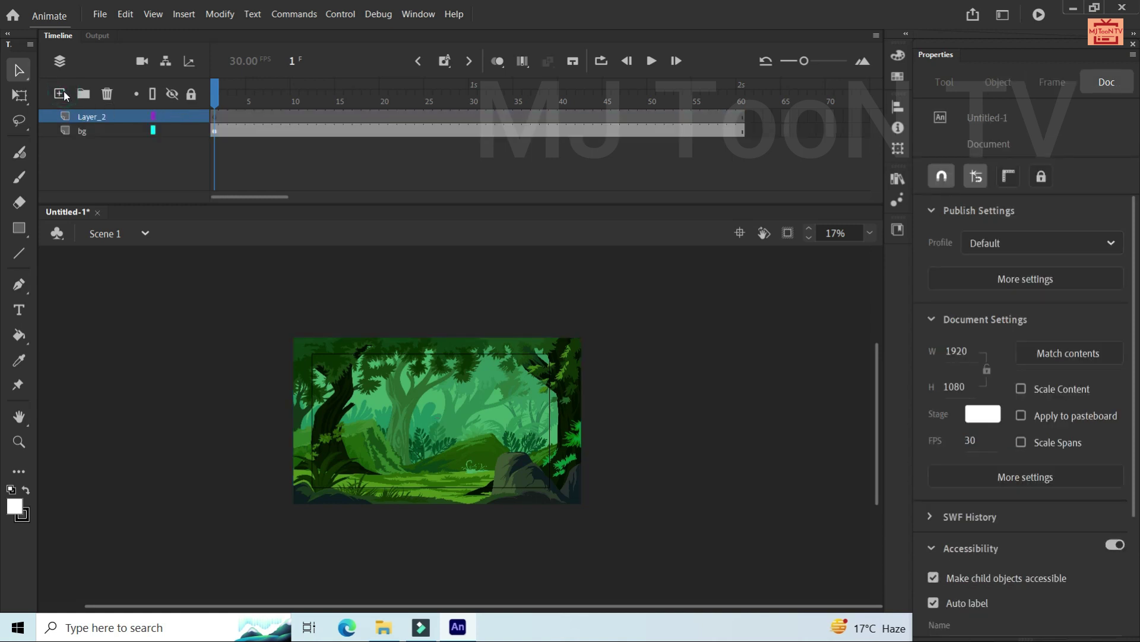
mouse_move(125, 116)
click(172, 131)
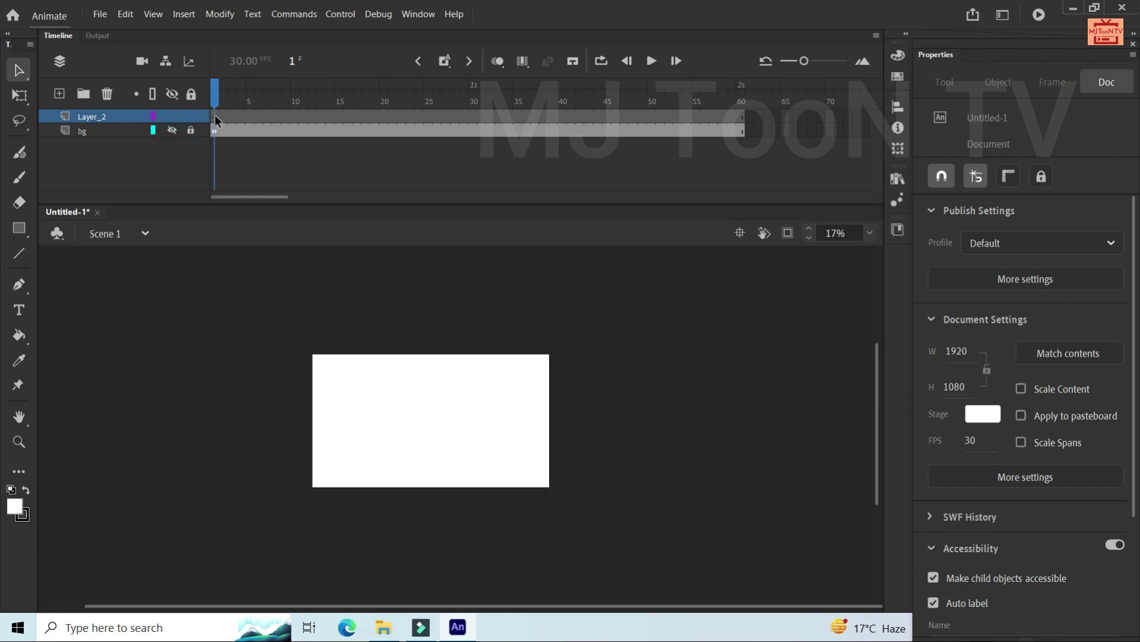
click(216, 119)
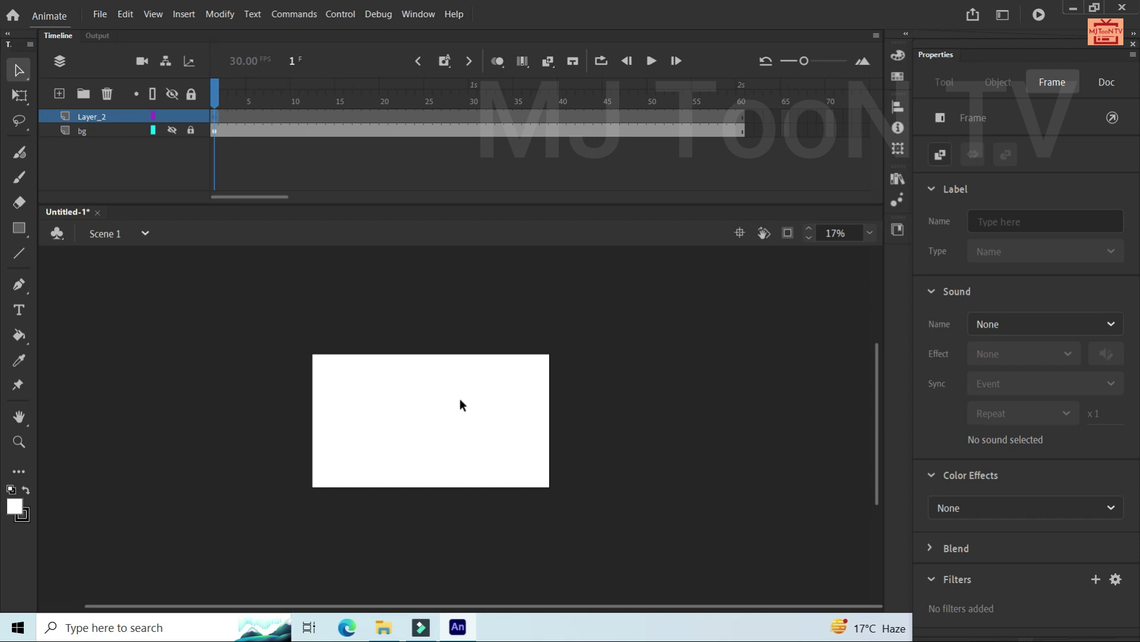
Set the document's Stage colour to black (#000000) in Doc properties
scroll(479, 413, up, 1)
scroll(479, 413, up, 1)
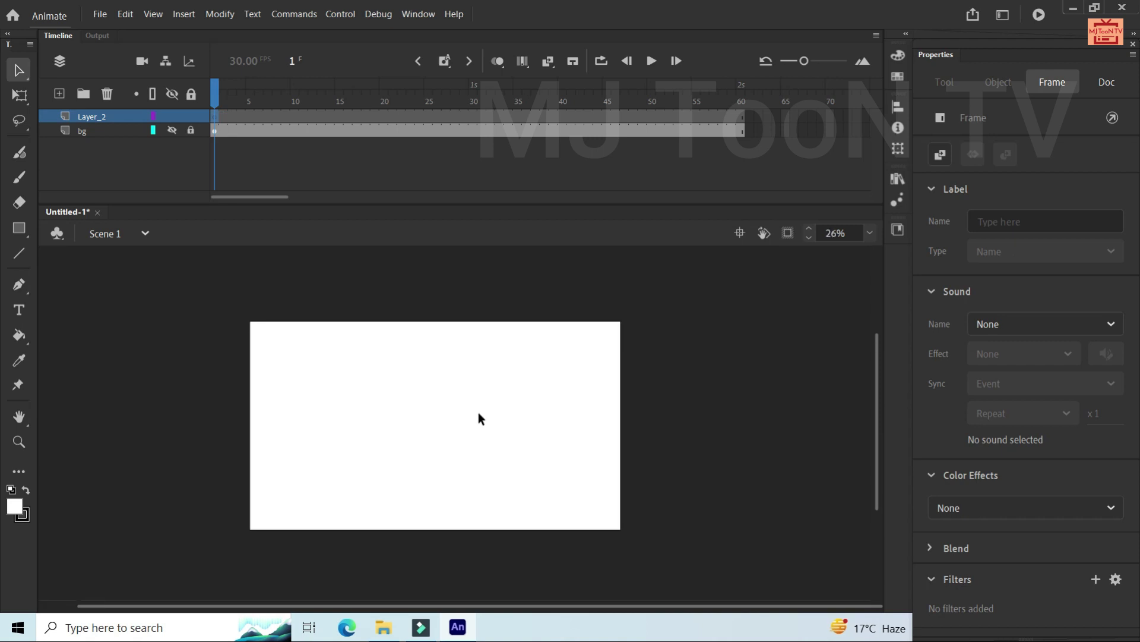
click(366, 375)
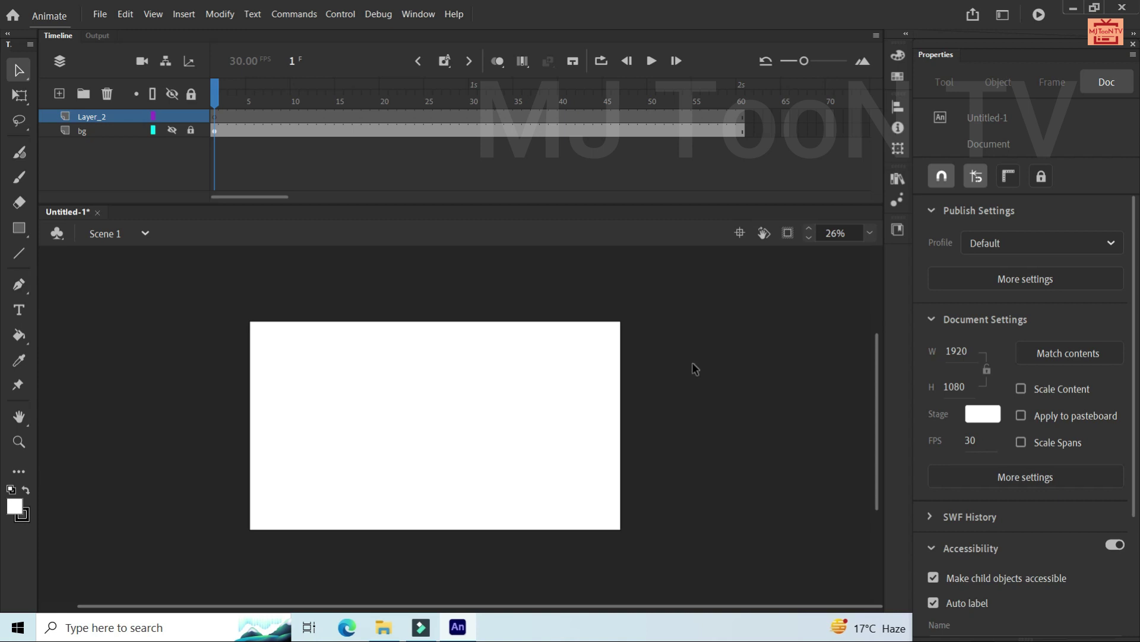
click(548, 362)
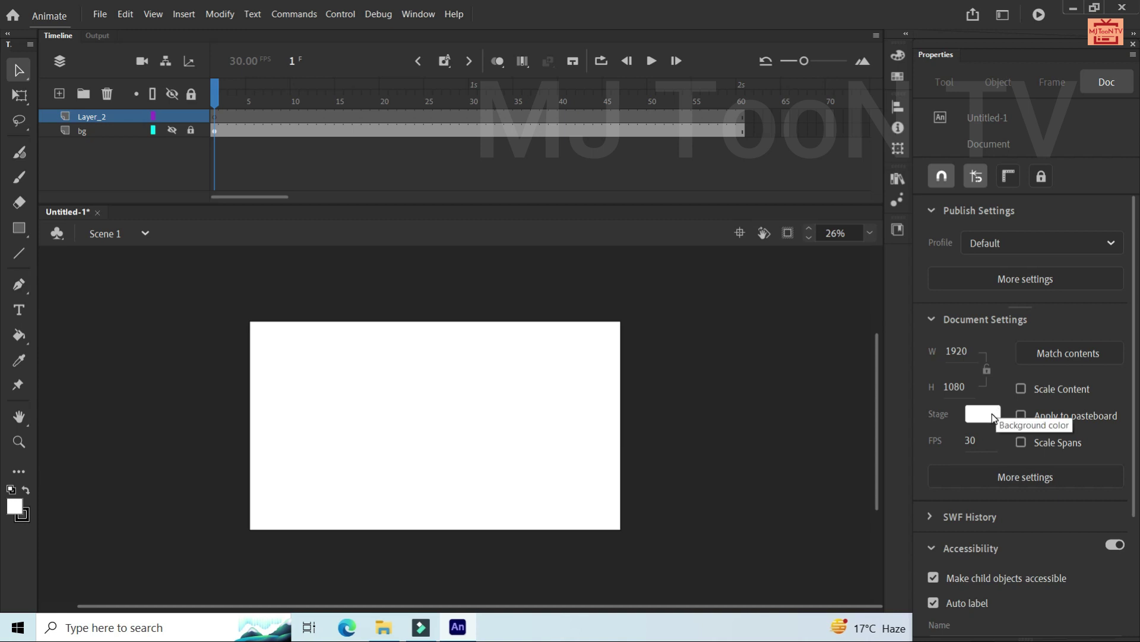
click(992, 418)
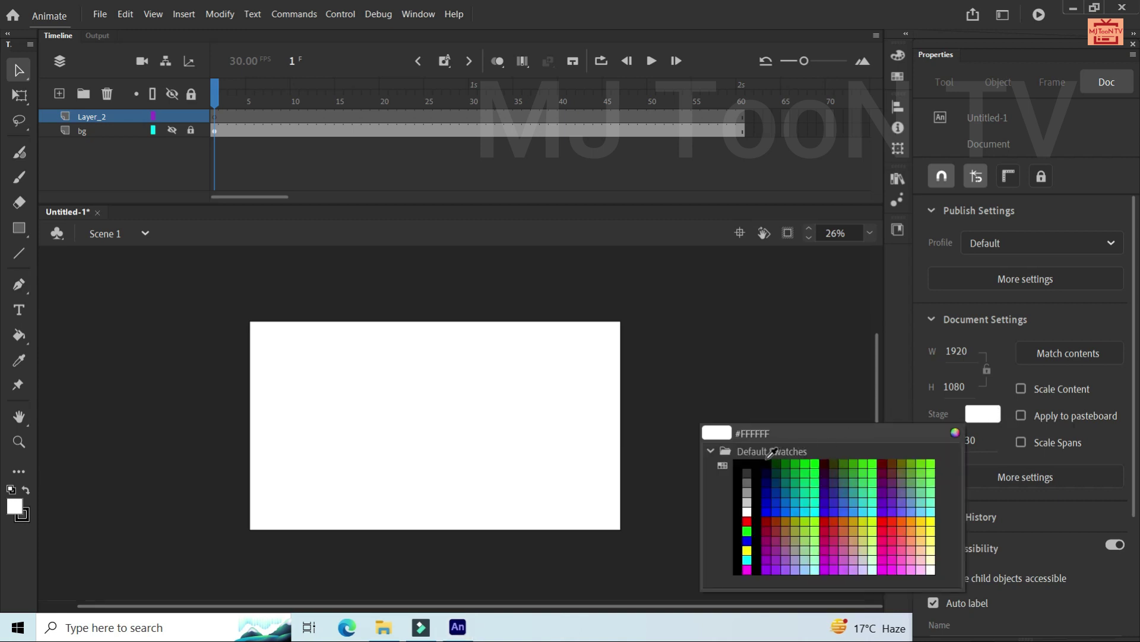
click(758, 469)
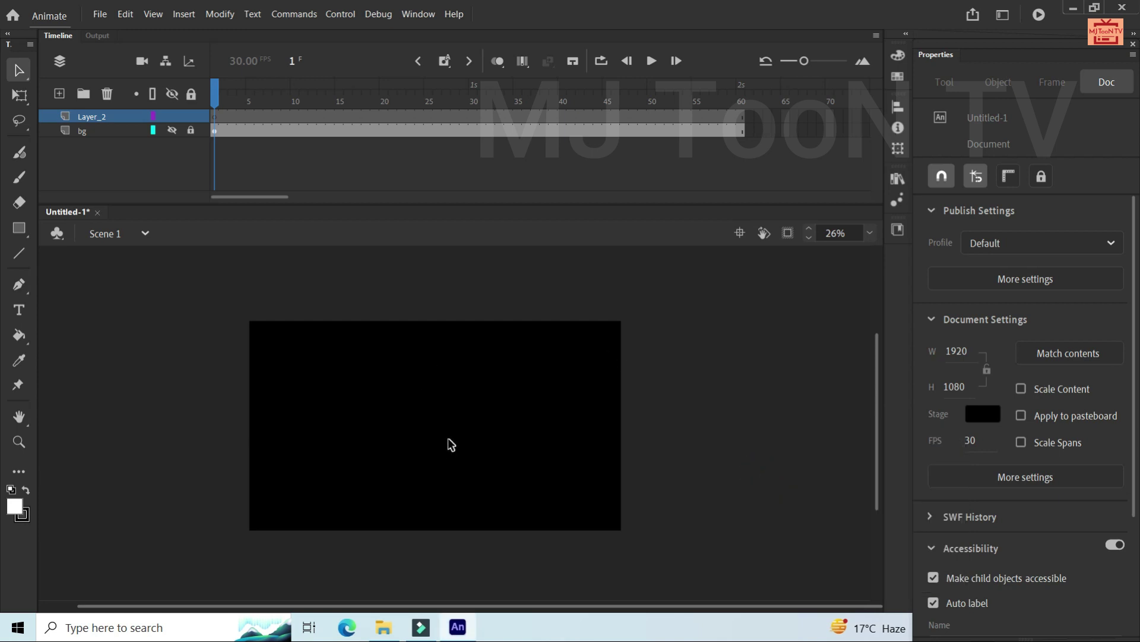
click(996, 414)
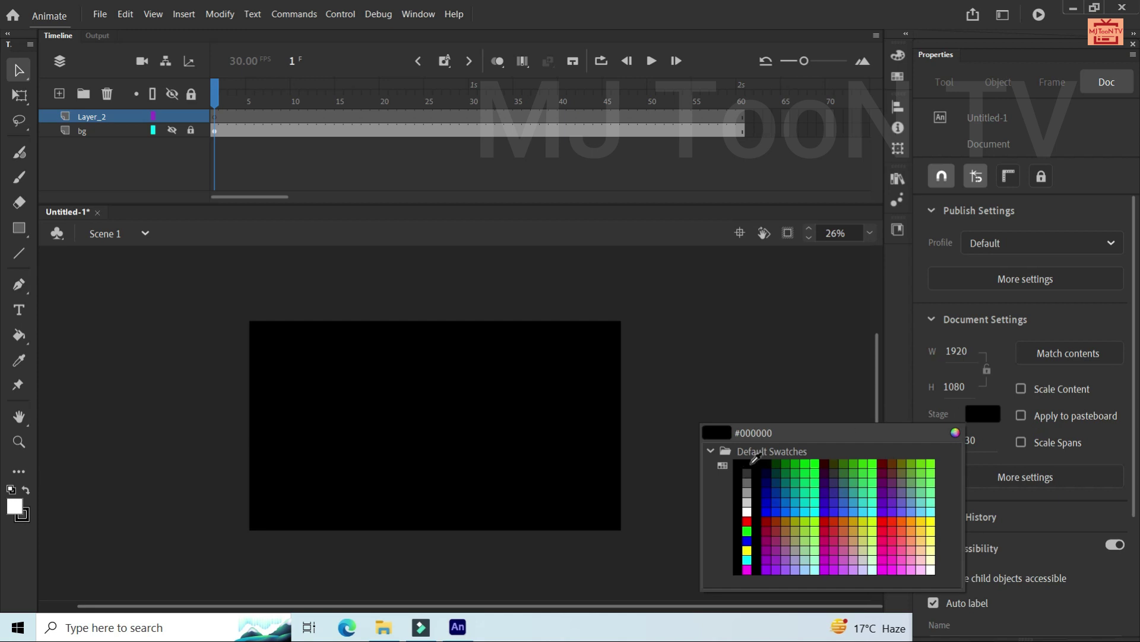
click(762, 462)
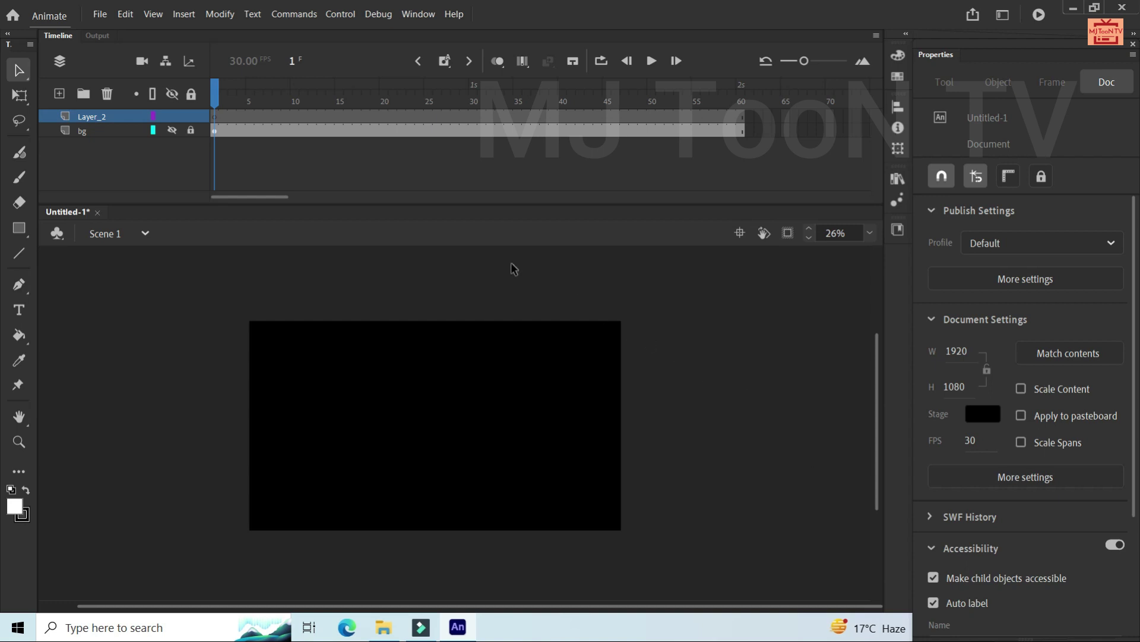
Pick the Classic Brush in object drawing mode, test size-50 strokes, then undo them
click(20, 177)
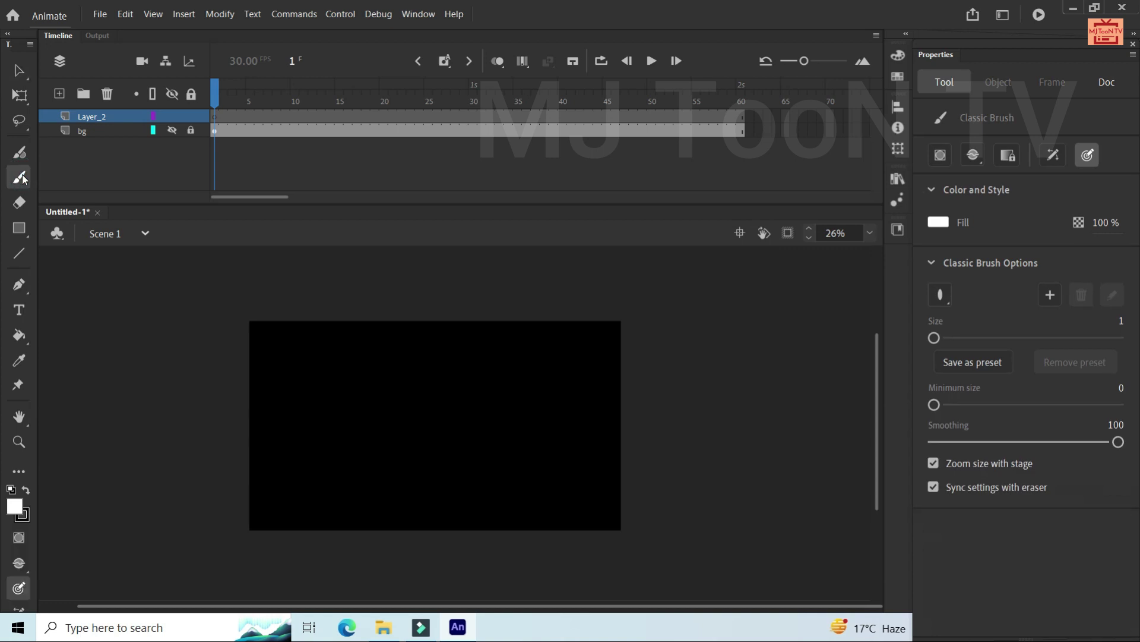
click(17, 539)
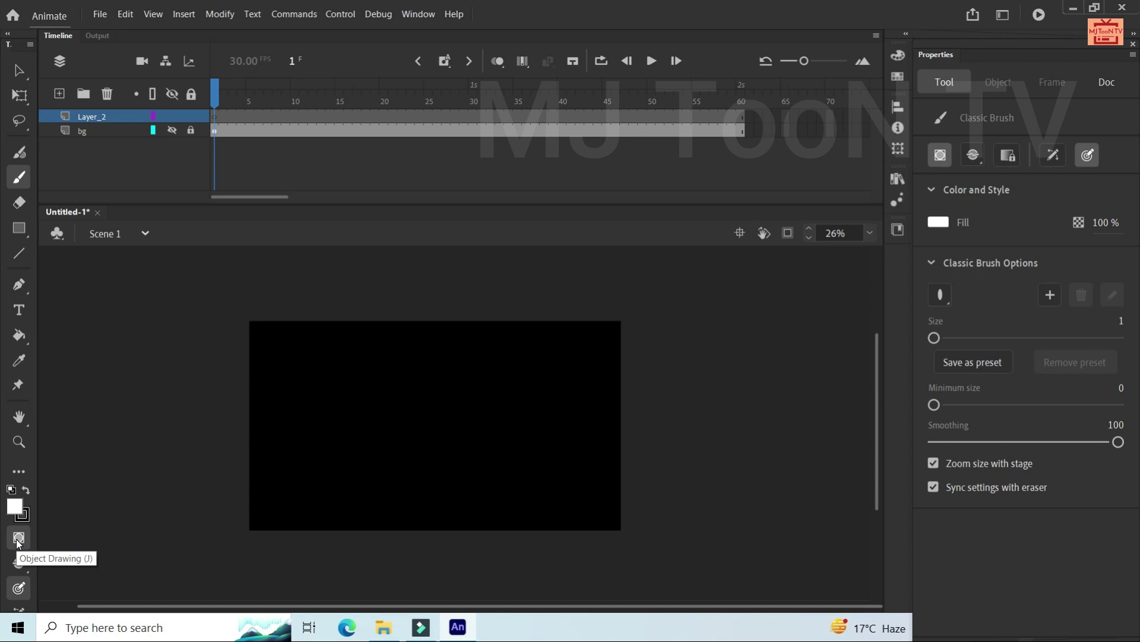
click(934, 337)
drag(935, 337, 979, 338)
drag(392, 381, 398, 446)
drag(430, 380, 429, 441)
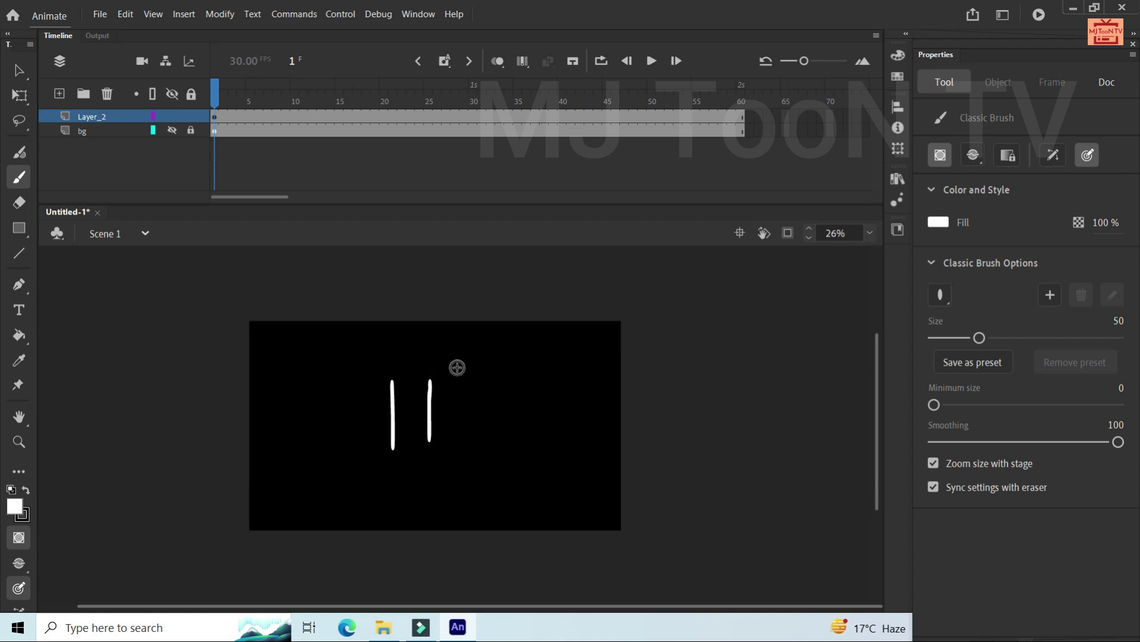
drag(456, 364, 568, 399)
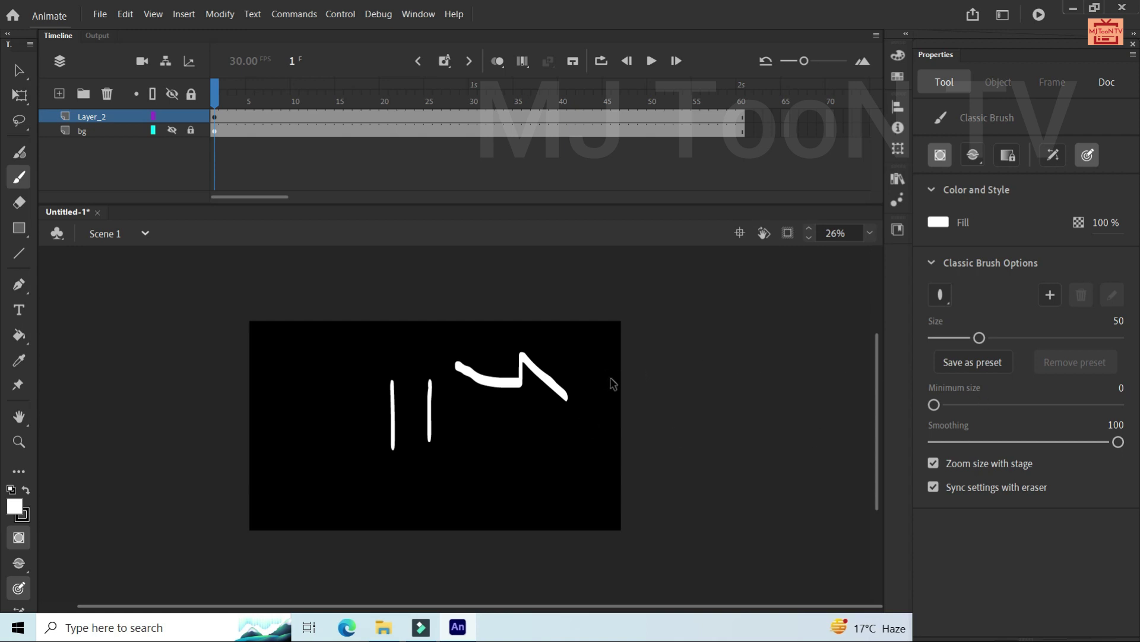
key(ctrl+z)
key(ctrl+z)
key(ctrl+z)
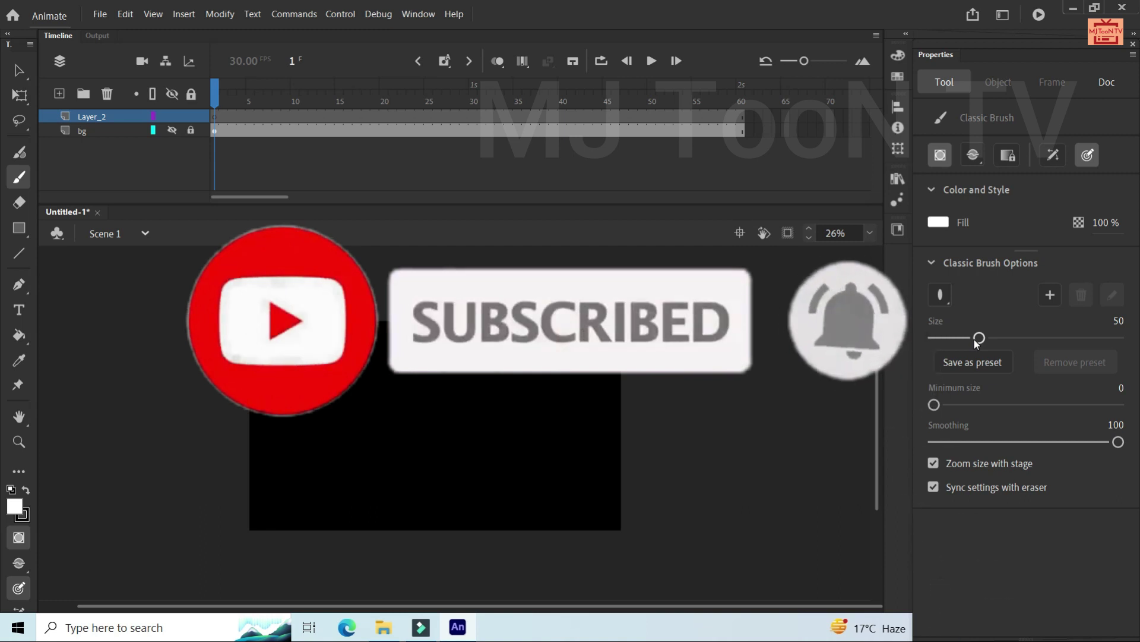
Set the brush size to 1 with the oval brush shape
drag(978, 338, 914, 342)
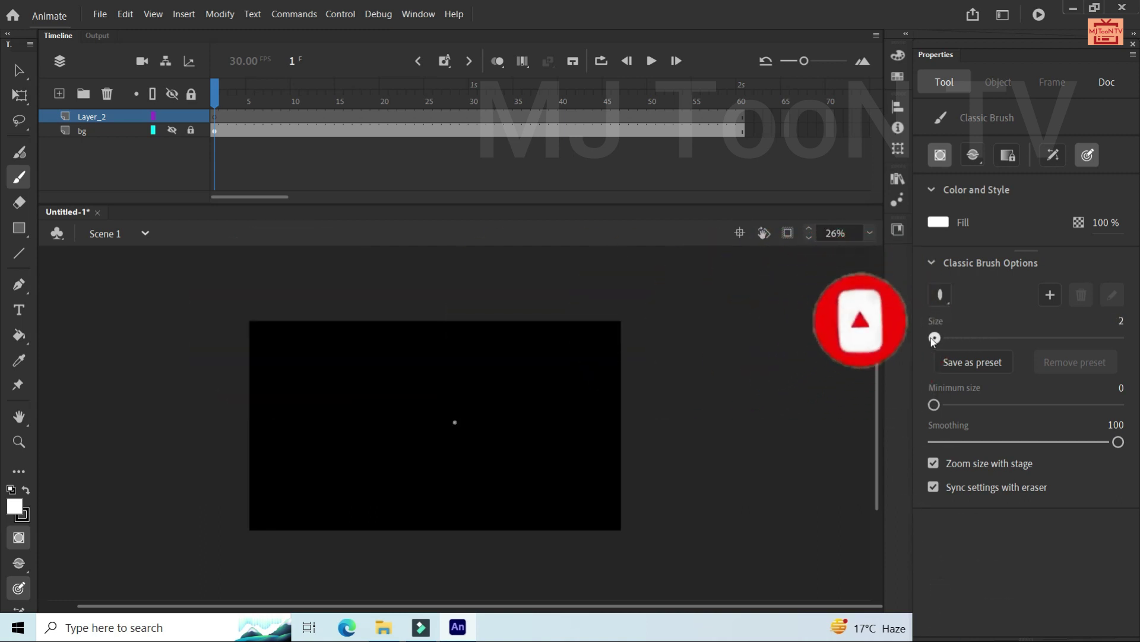
click(939, 302)
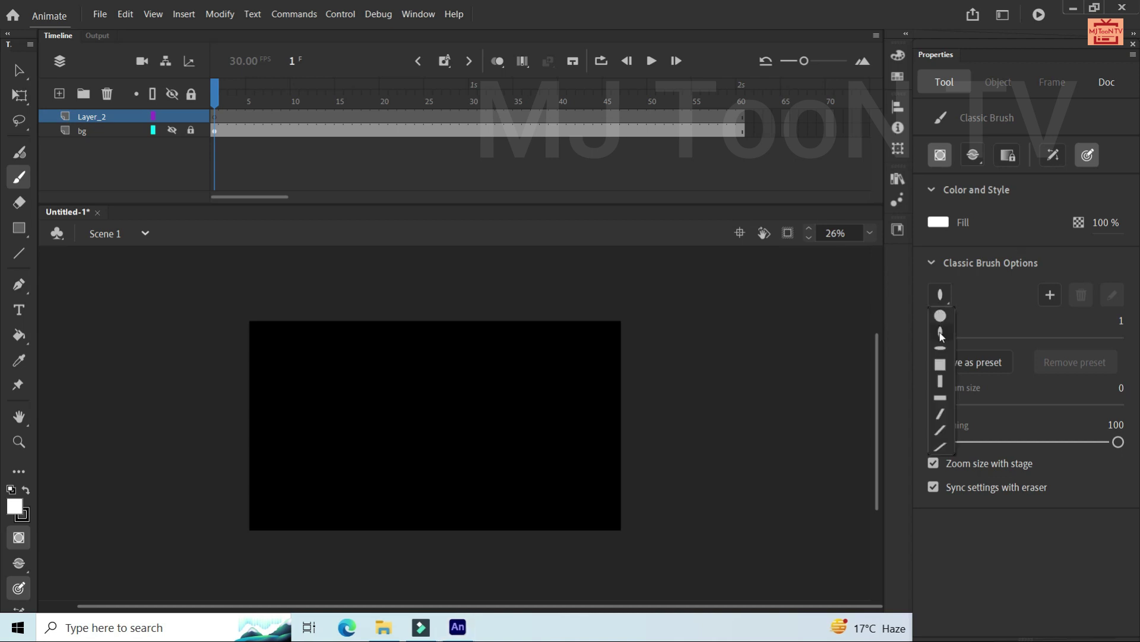
click(940, 333)
click(942, 304)
click(942, 329)
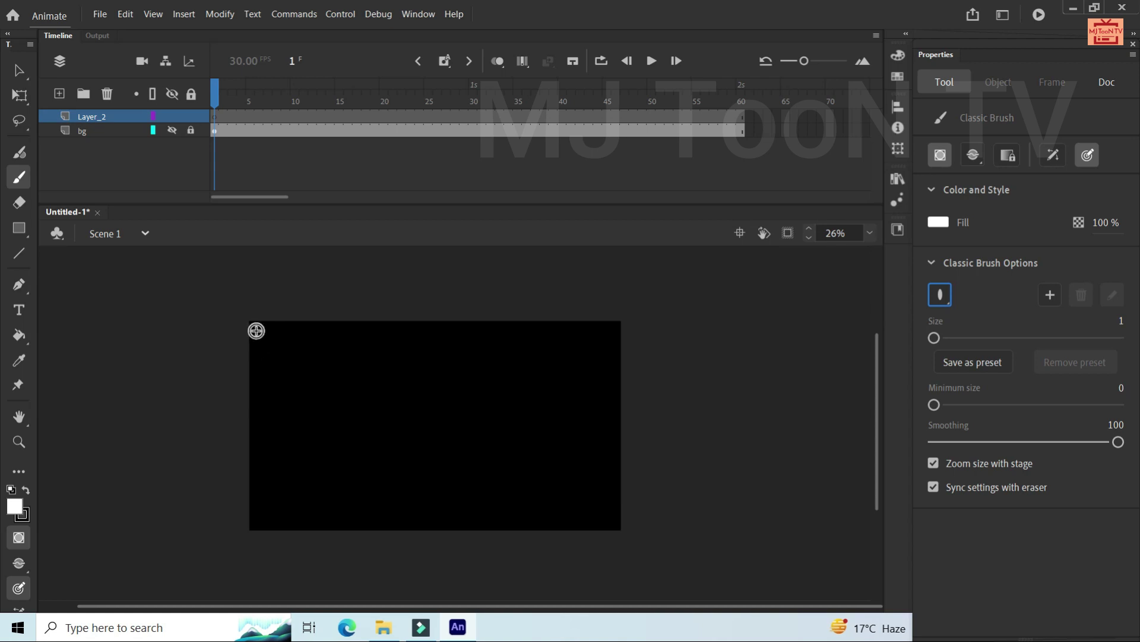
Brush short white rain streaks in two rows across the stage's top-left corner
drag(252, 322, 252, 334)
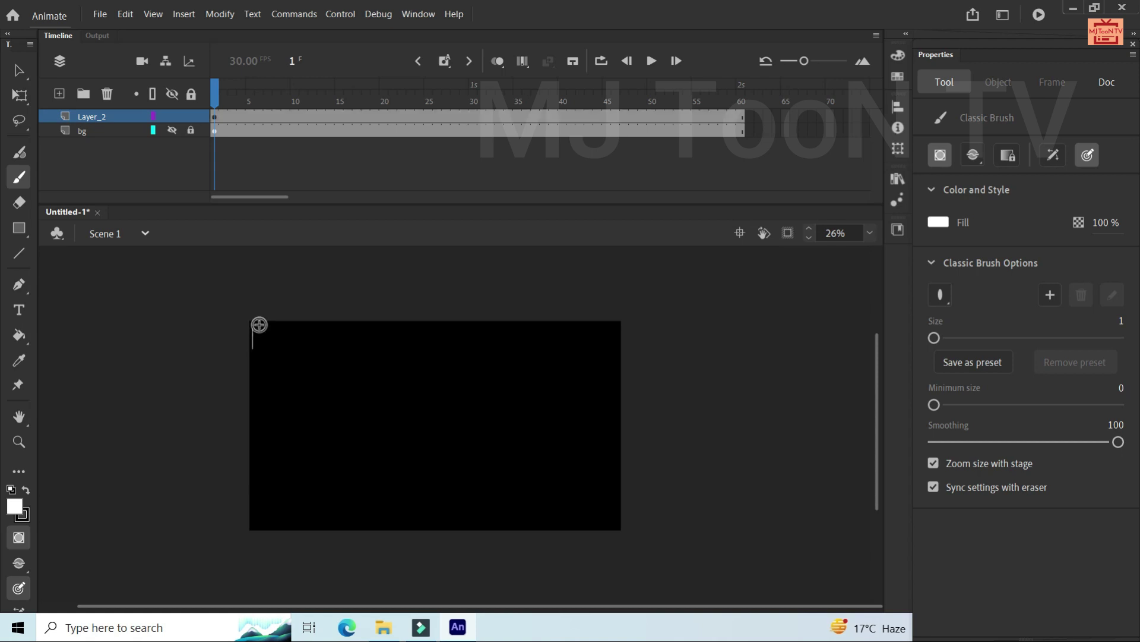
drag(258, 323, 258, 341)
mouse_move(265, 325)
mouse_down()
mouse_move(264, 350)
mouse_move(287, 364)
mouse_up()
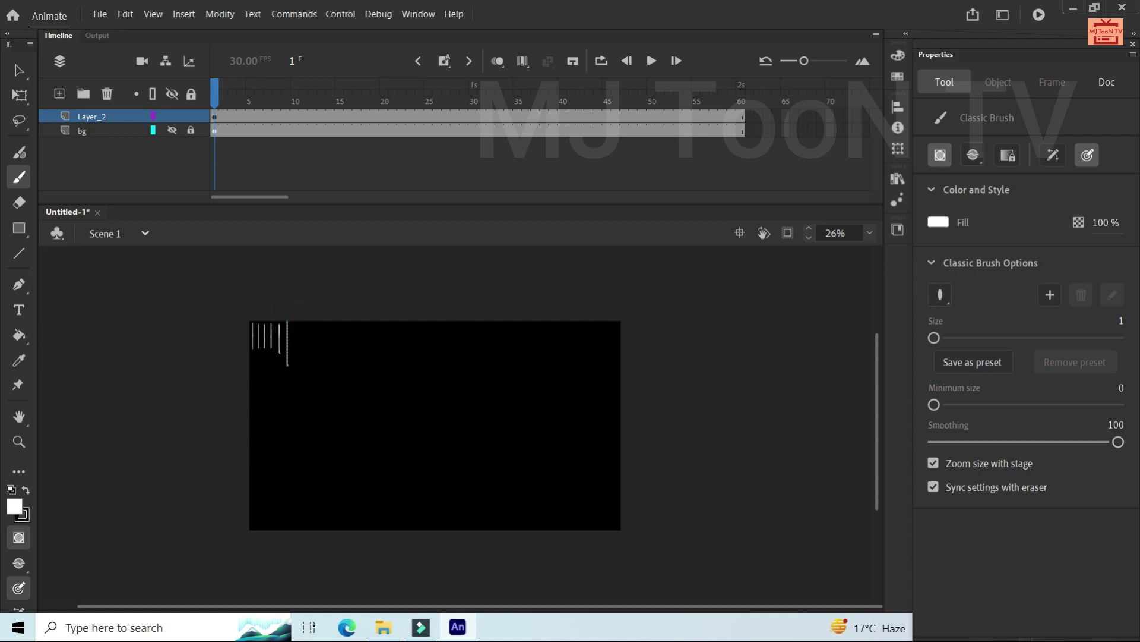
drag(294, 324, 297, 356)
mouse_move(302, 325)
mouse_down()
mouse_move(303, 356)
mouse_move(355, 355)
mouse_up()
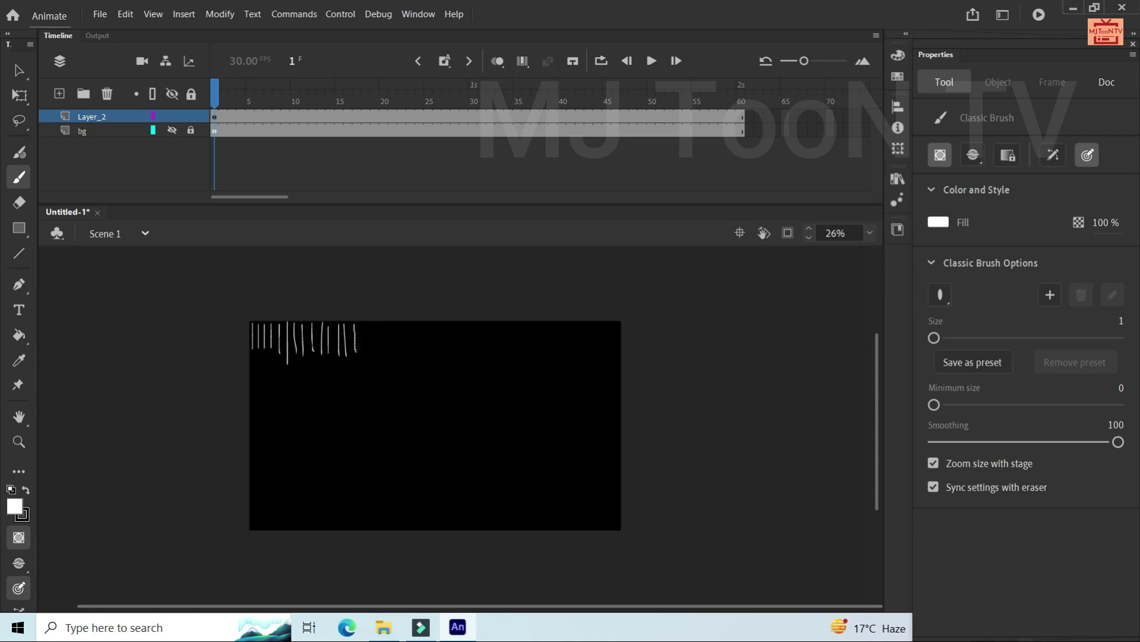
mouse_move(253, 357)
mouse_down()
mouse_move(255, 391)
mouse_move(300, 380)
mouse_move(308, 350)
mouse_up()
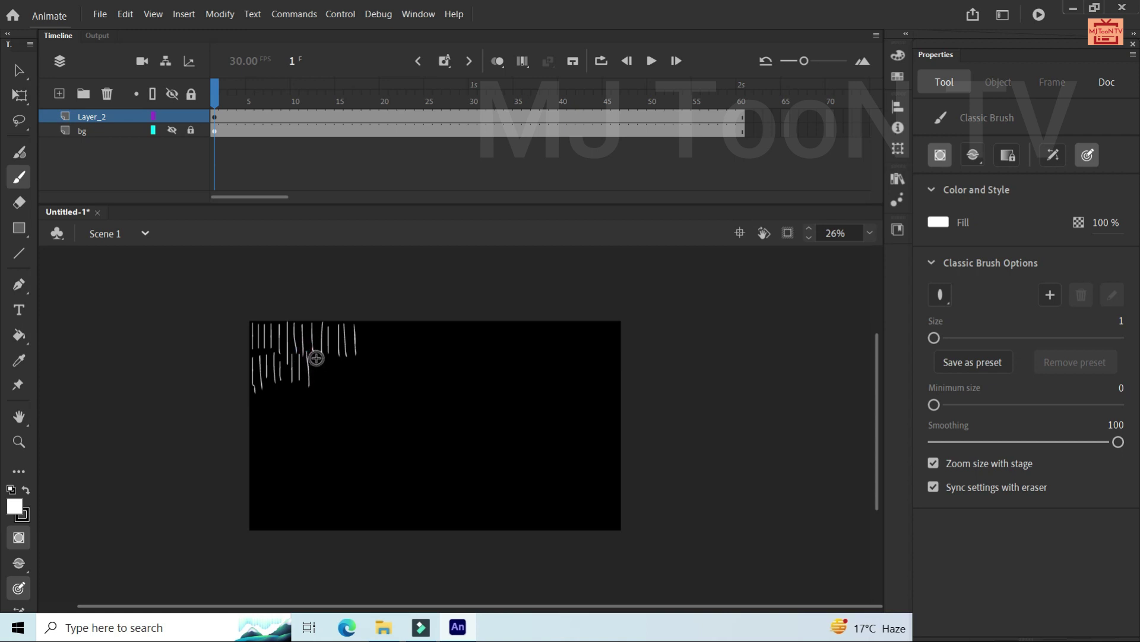
mouse_move(321, 352)
mouse_down()
mouse_move(320, 386)
mouse_move(351, 376)
mouse_up()
Redraw the undone streak and add short white streaks to the top and lower rows
key(ctrl+z)
drag(352, 358, 353, 378)
drag(361, 325, 361, 380)
mouse_move(254, 397)
mouse_down()
mouse_move(254, 421)
mouse_move(270, 426)
mouse_up()
drag(279, 387, 287, 425)
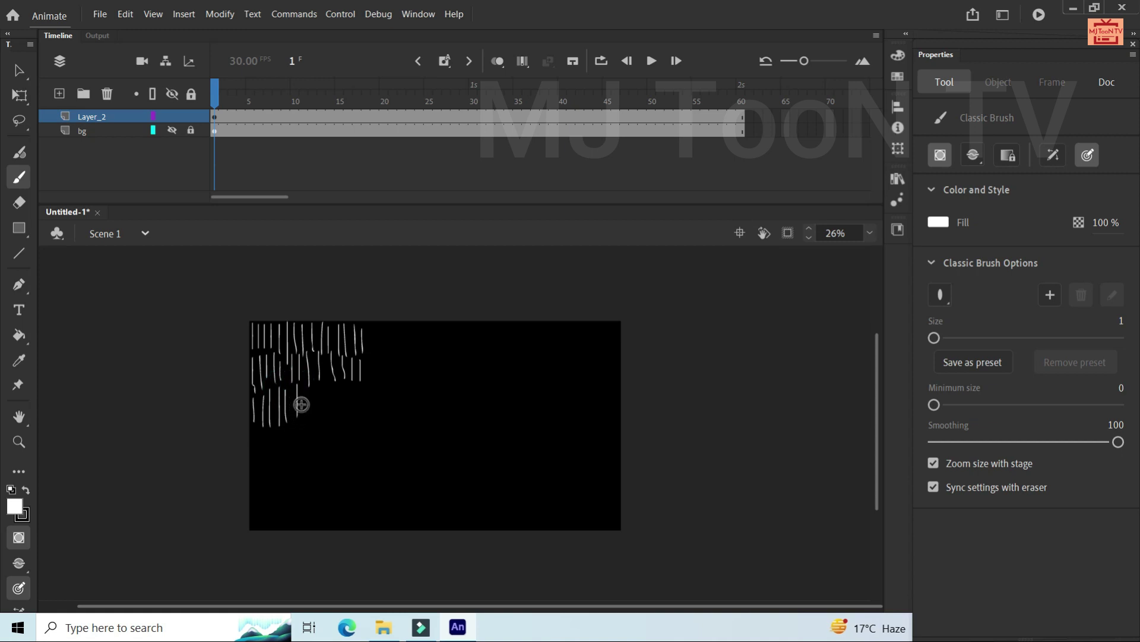
mouse_move(304, 407)
mouse_down()
mouse_move(304, 382)
mouse_move(304, 414)
mouse_move(313, 407)
mouse_move(325, 430)
mouse_up()
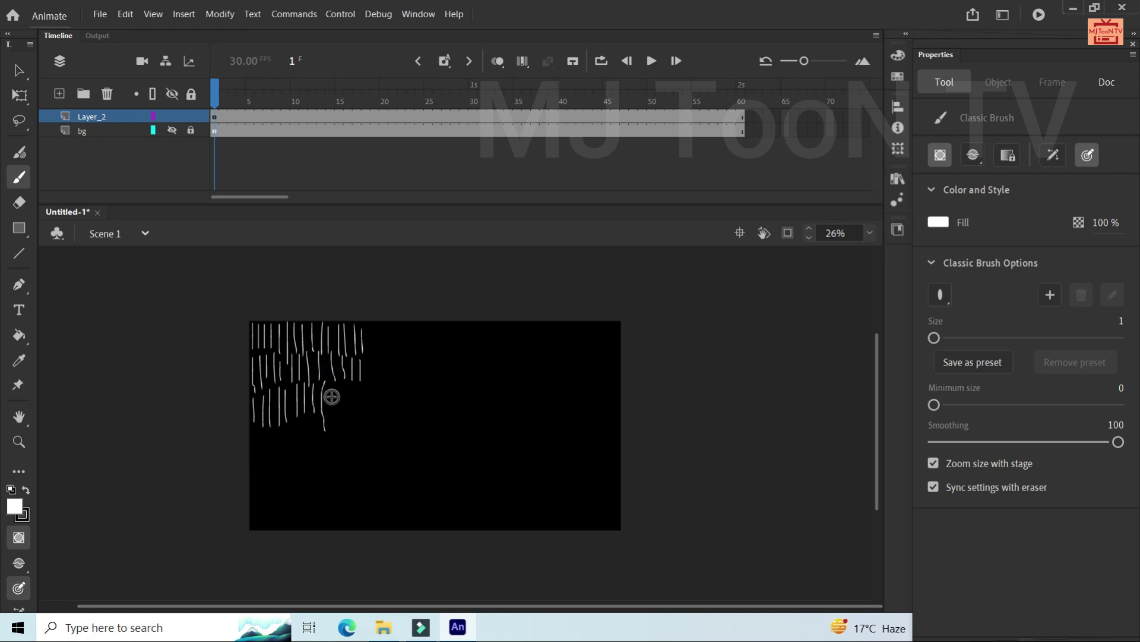
Undo a bad stroke and fill out the bottom rows with more short rain marks
key(ctrl+z)
click(327, 355)
mouse_move(323, 358)
mouse_down()
mouse_move(325, 406)
mouse_move(347, 404)
mouse_move(356, 385)
mouse_move(351, 428)
mouse_move(335, 445)
mouse_move(304, 445)
mouse_up()
click(328, 388)
click(339, 374)
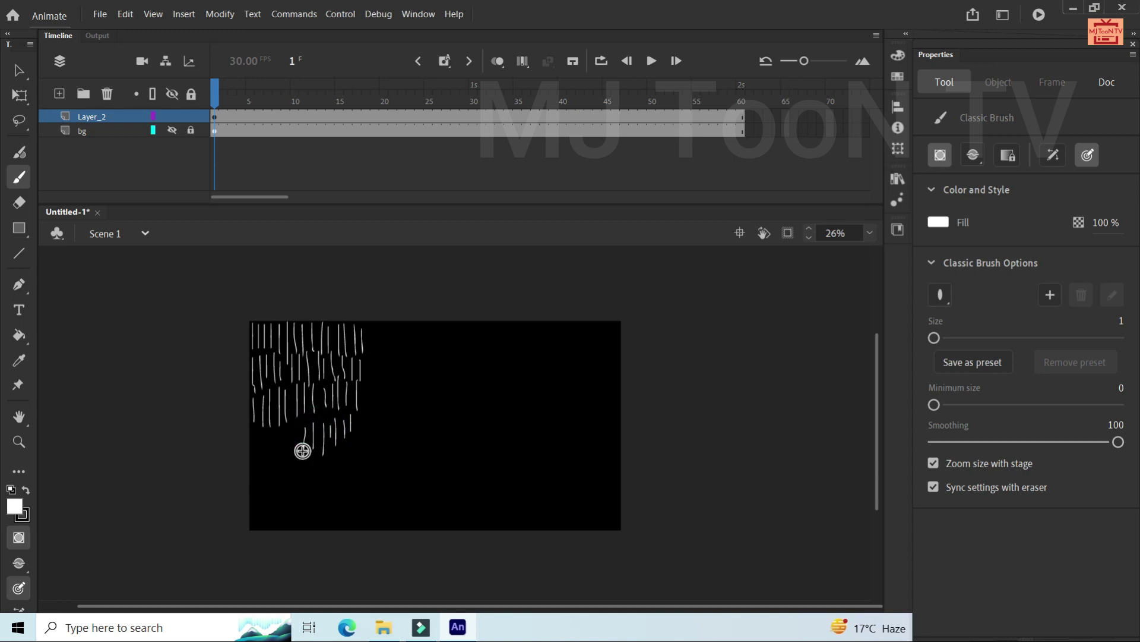
mouse_move(292, 427)
mouse_down()
mouse_move(292, 450)
mouse_move(258, 448)
mouse_move(290, 453)
mouse_move(299, 440)
mouse_up()
drag(318, 390, 318, 399)
Copy the block of rain streaks and place a pasted copy beside the original
key(v)
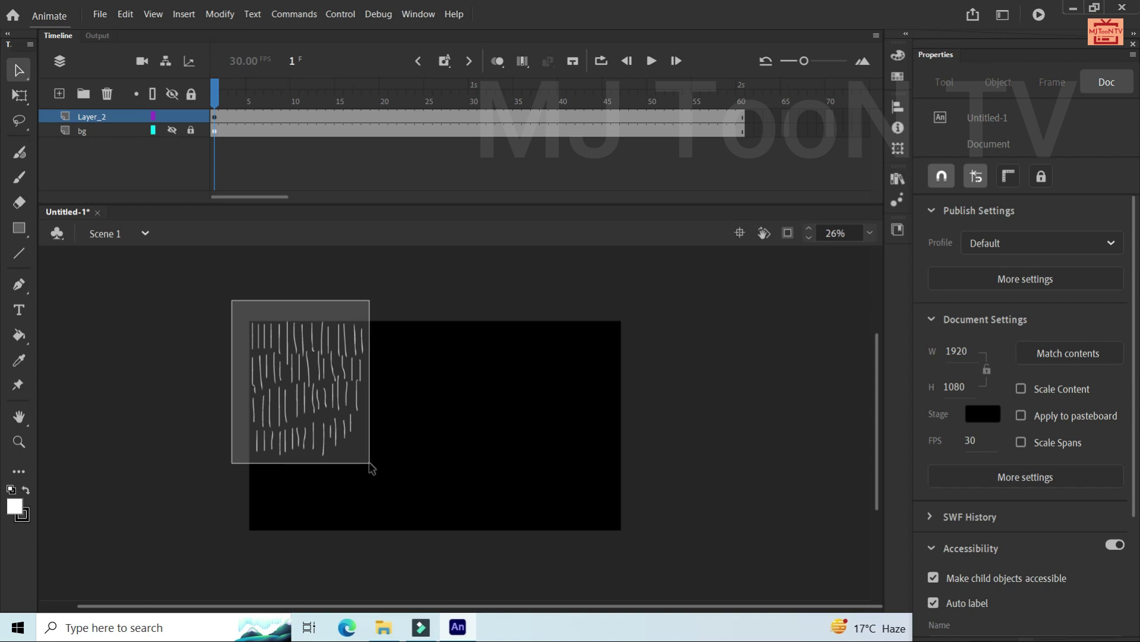
drag(233, 301, 373, 466)
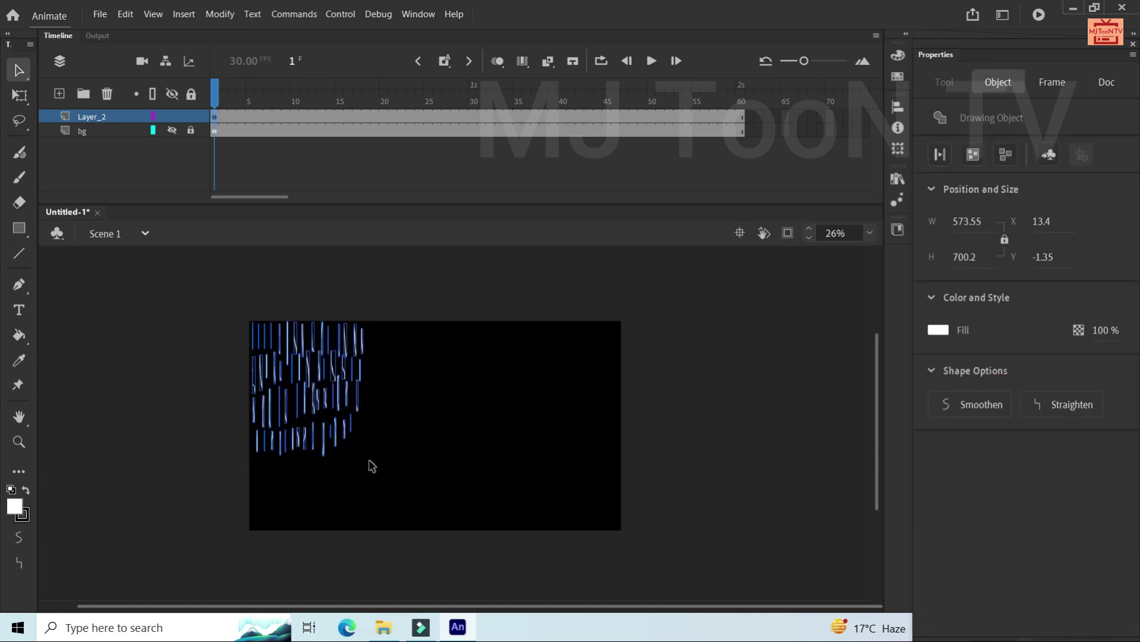
key(ctrl+c)
key(ctrl+v)
drag(437, 411, 397, 346)
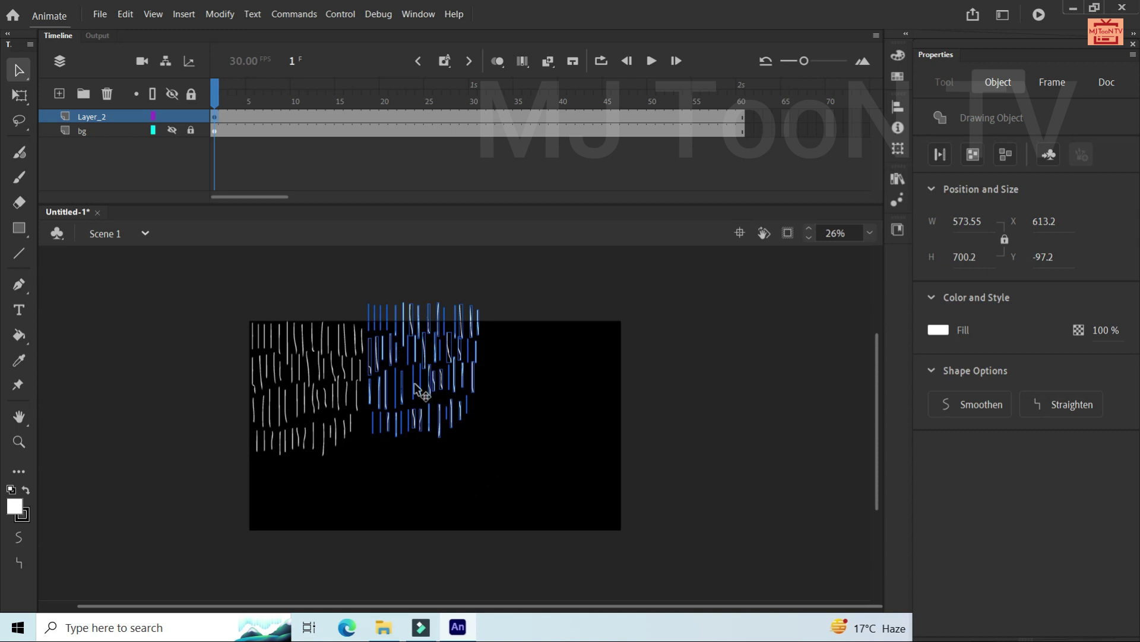
Place more copies to the right along the top, the last past the right edge
key(ctrl+v)
mouse_move(476, 404)
mouse_down()
mouse_move(572, 355)
mouse_move(565, 344)
mouse_up()
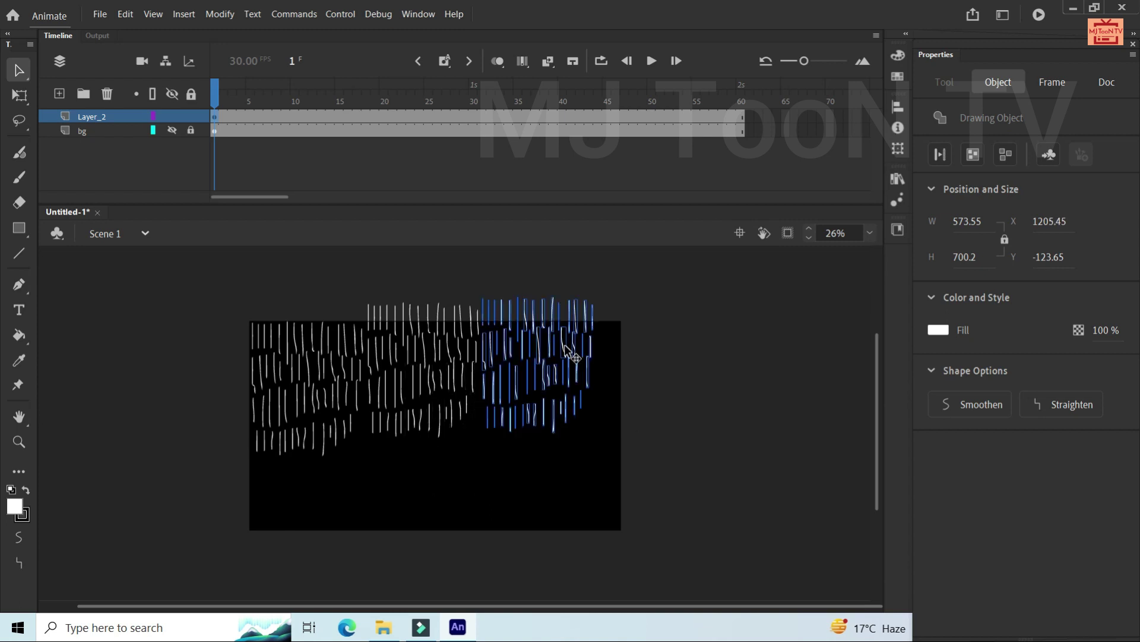
key(ctrl+z)
drag(493, 443, 684, 369)
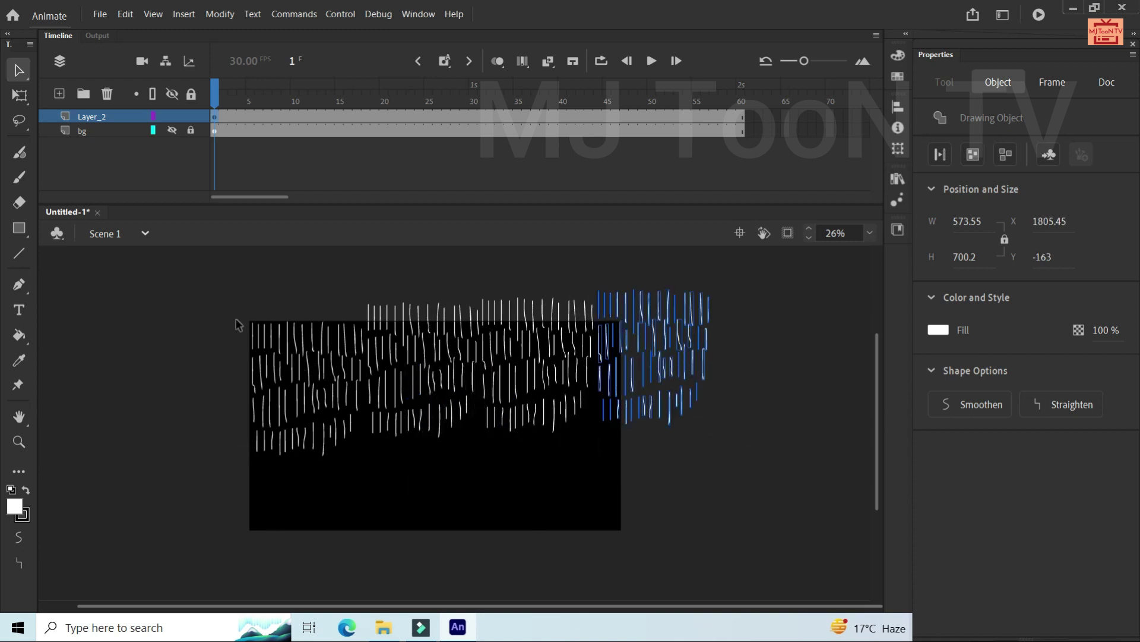
Shift the original block partly past the left edge and reselect the middle blocks
drag(223, 300, 363, 460)
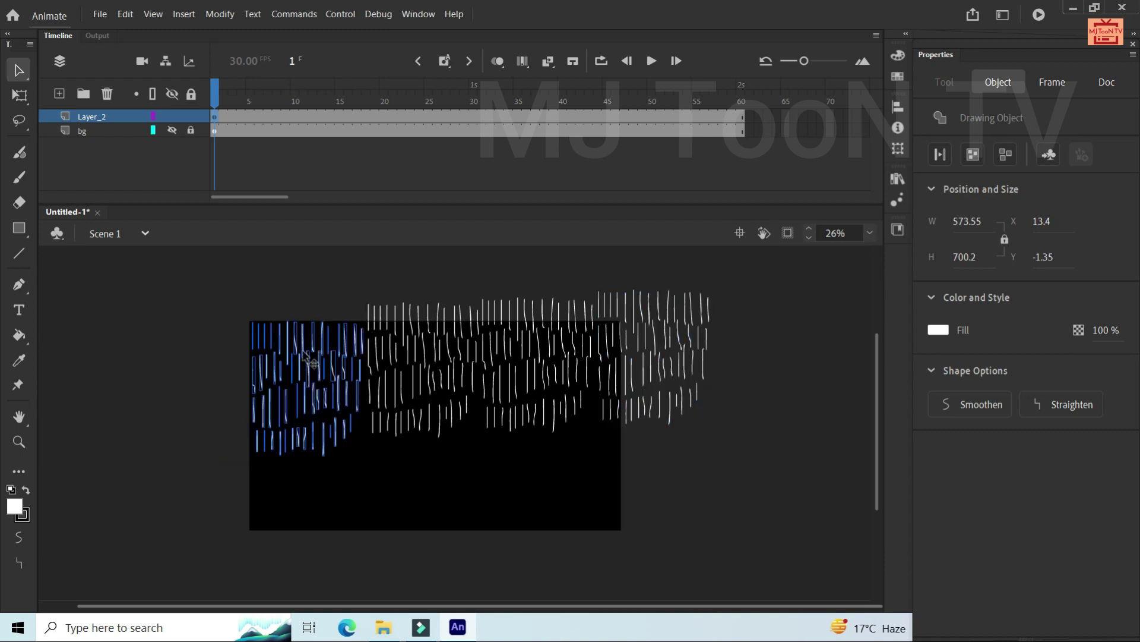
drag(302, 346, 251, 324)
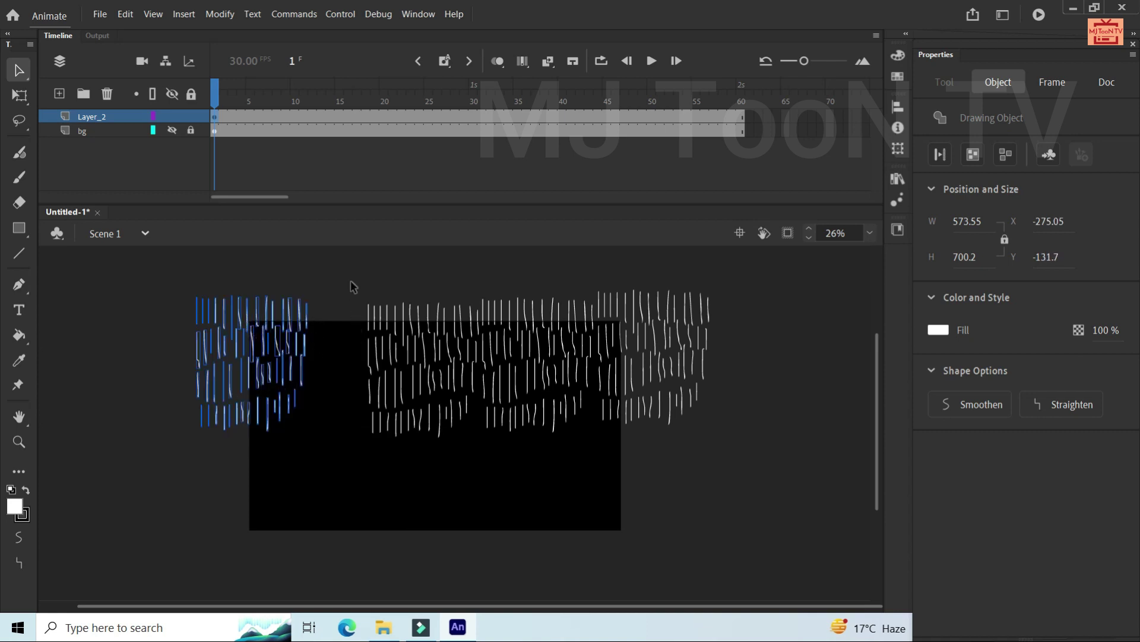
drag(351, 278, 710, 459)
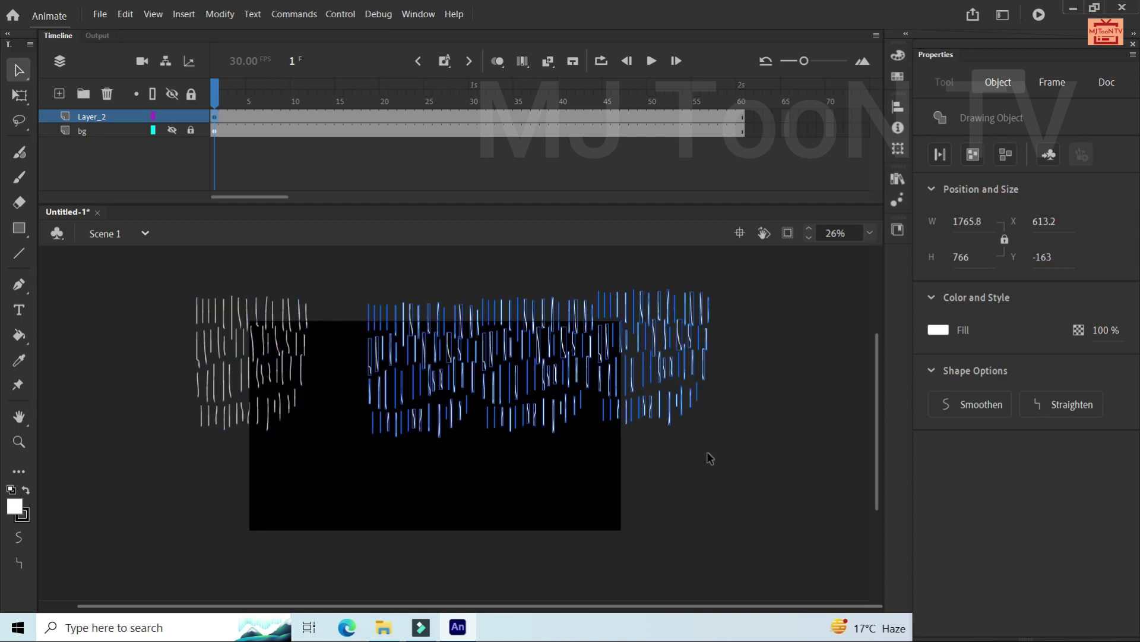
drag(418, 355, 374, 389)
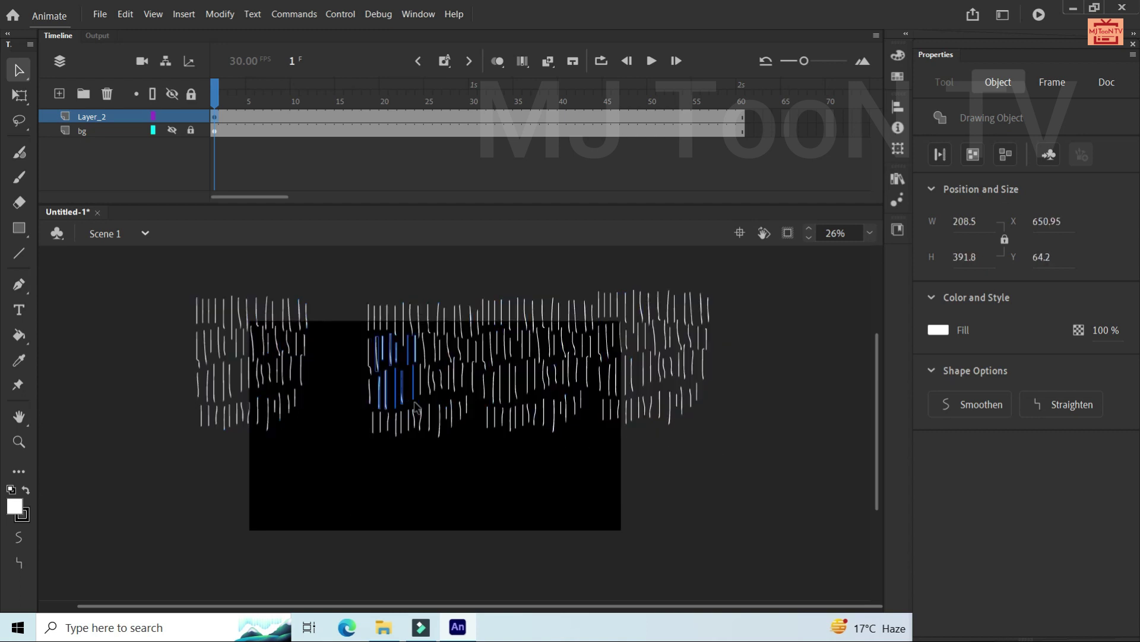
drag(358, 279, 478, 462)
Push the middle, right-of-centre and rightmost rain blocks left to close the gaps
click(414, 350)
drag(414, 350, 359, 360)
drag(469, 274, 599, 455)
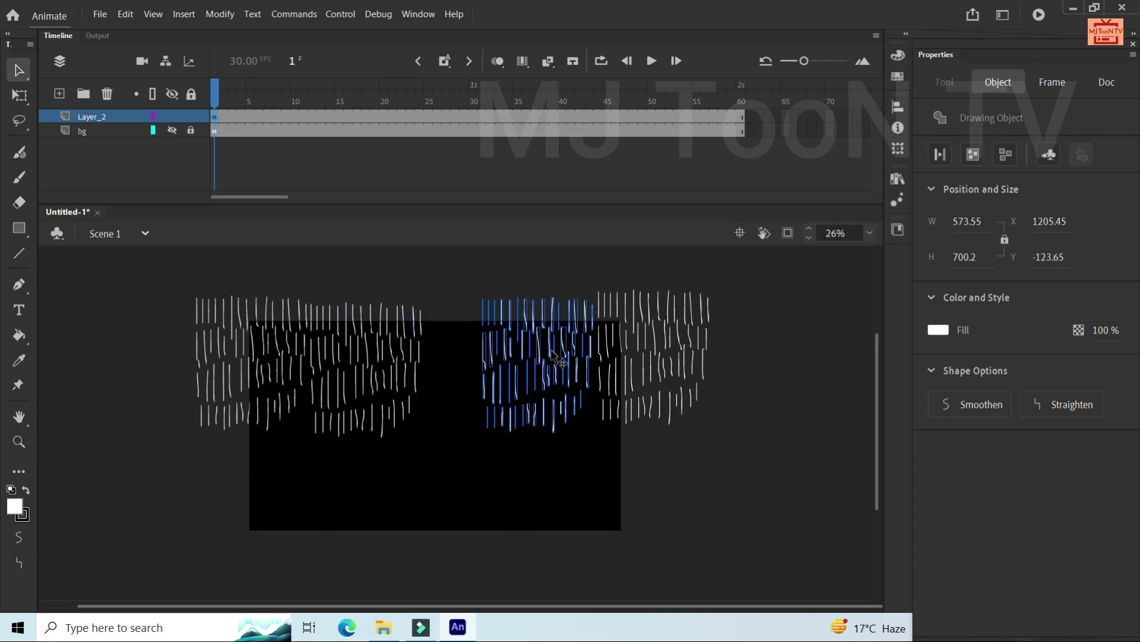
drag(548, 353, 485, 346)
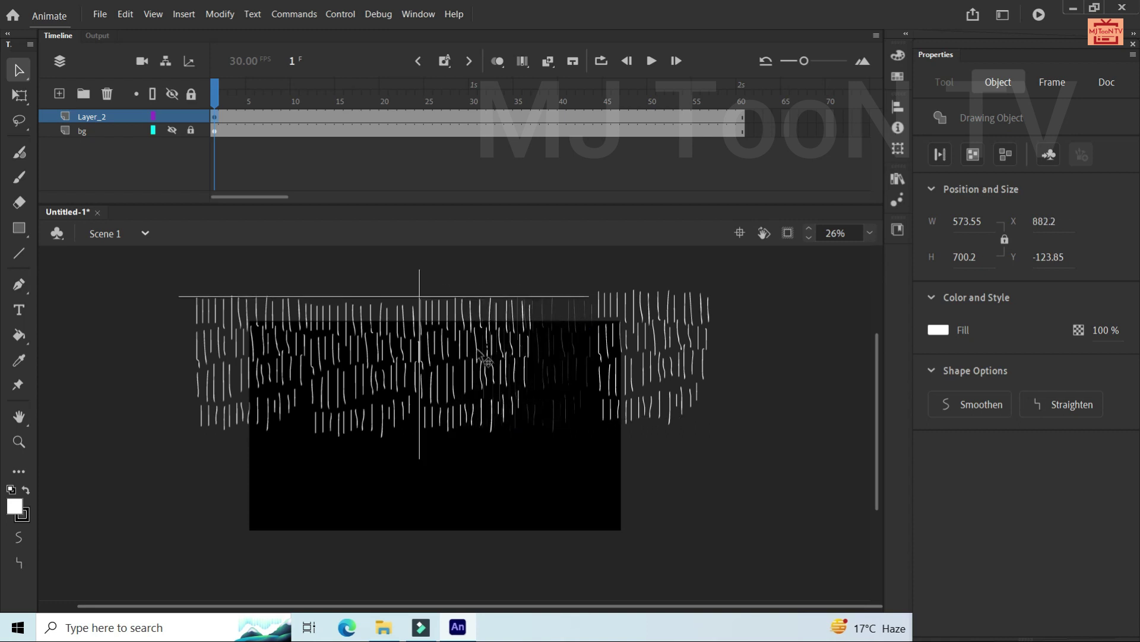
drag(485, 346, 491, 338)
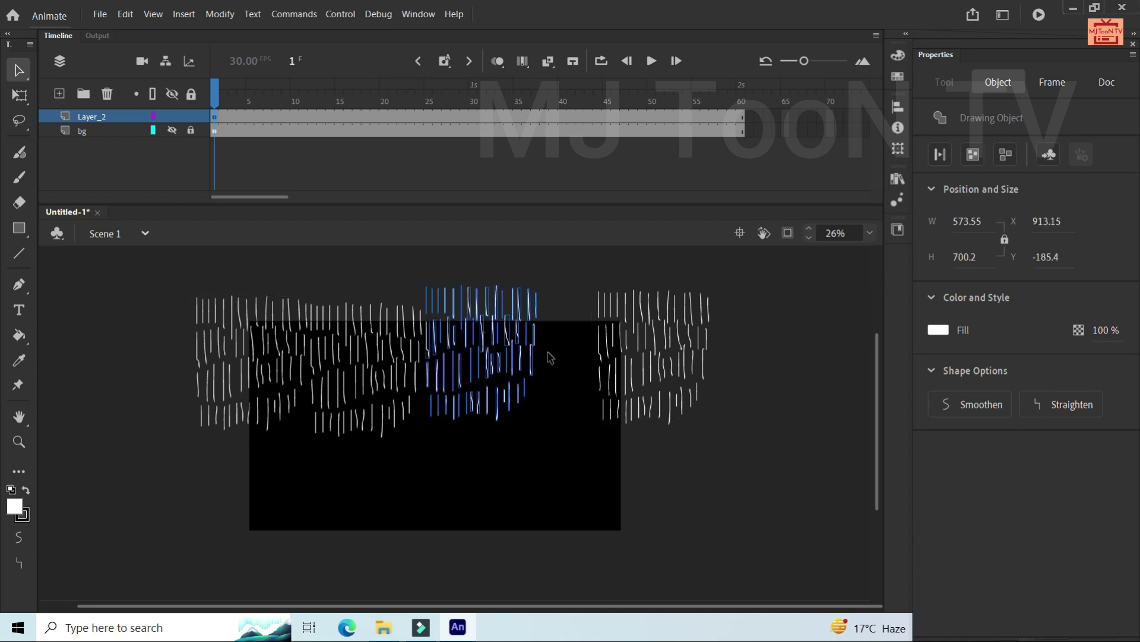
drag(586, 266, 718, 456)
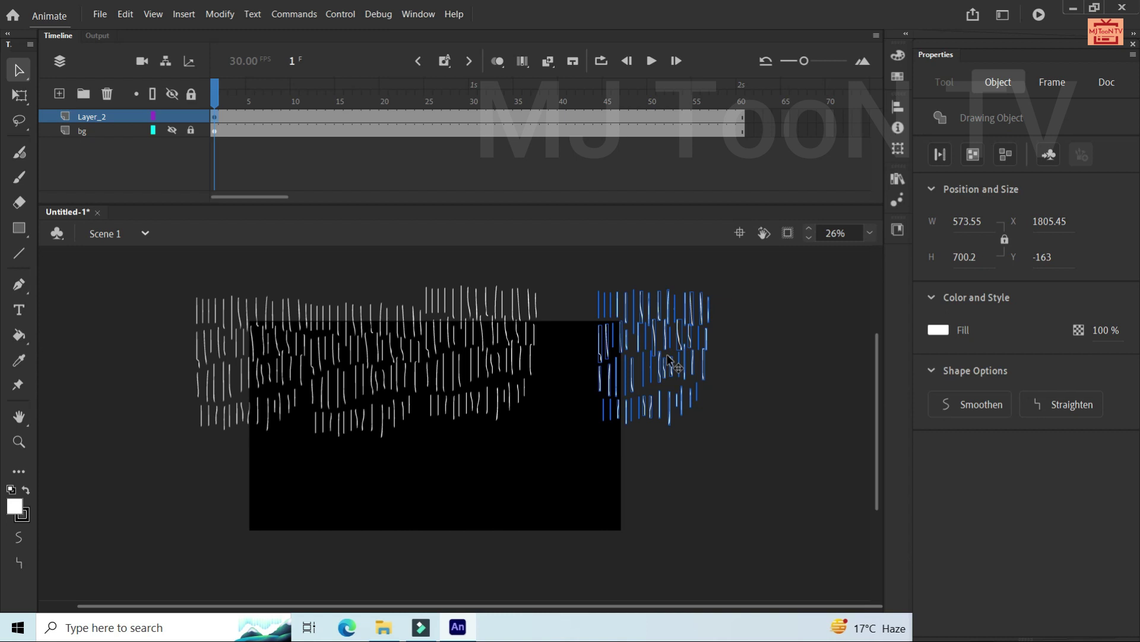
drag(666, 337, 614, 354)
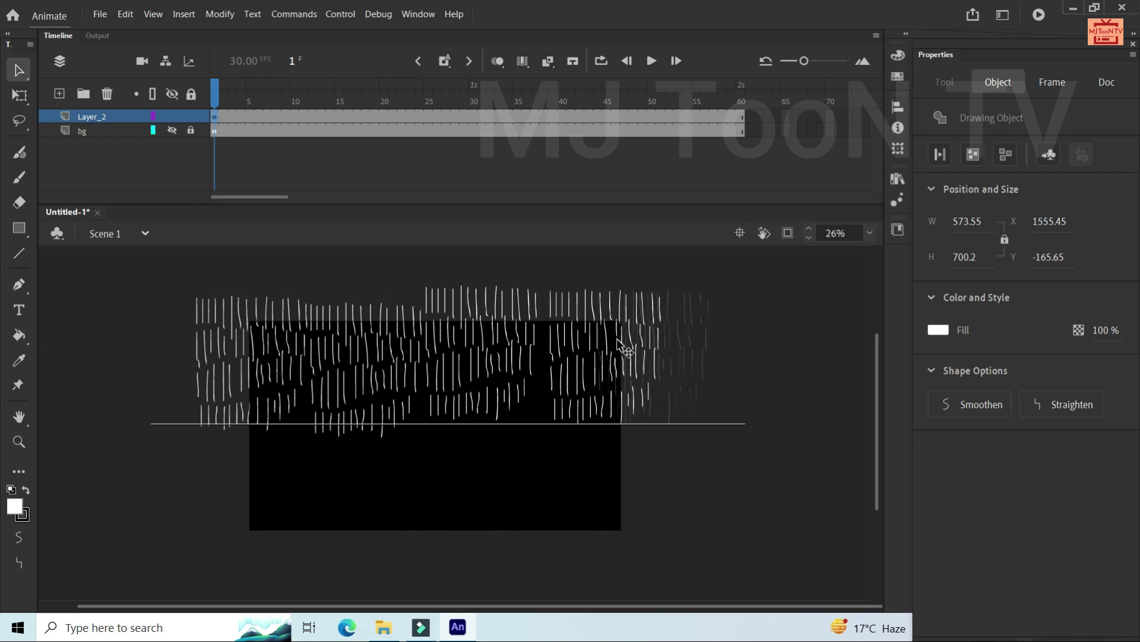
drag(612, 356, 612, 353)
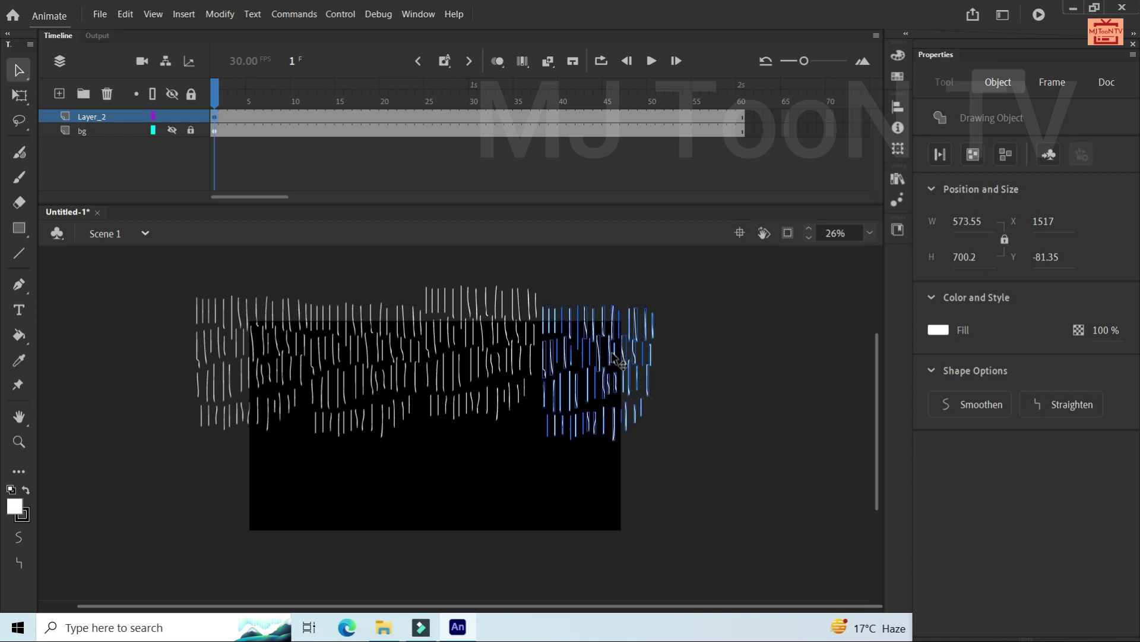
Paste two copies of the whole rain row down over the lower stage
drag(142, 267, 796, 493)
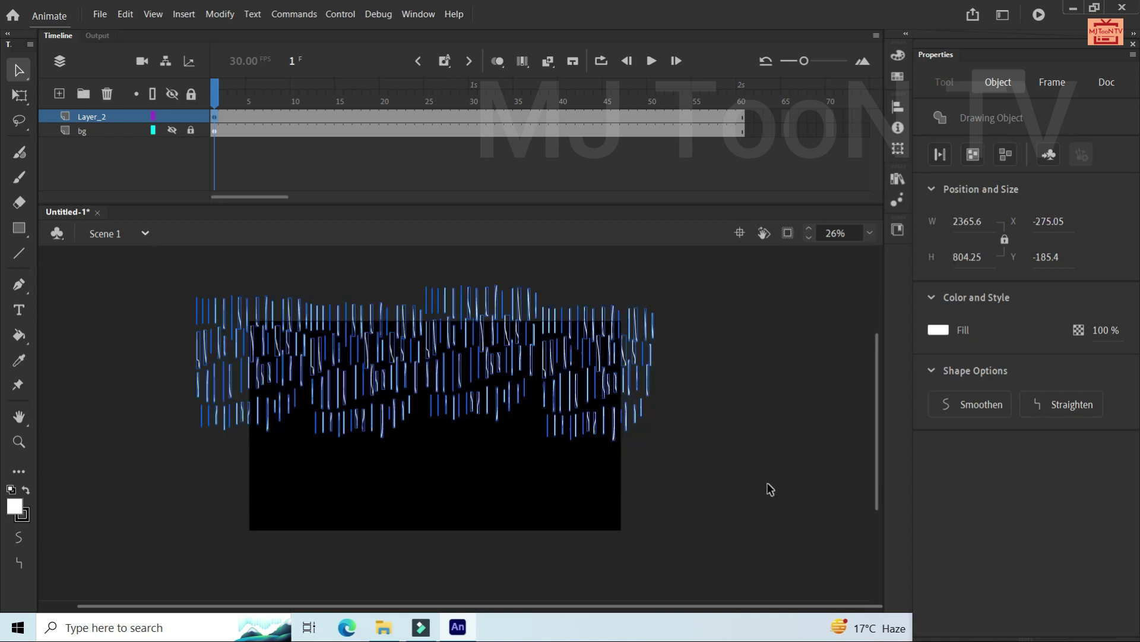
click(771, 489)
key(ctrl+v)
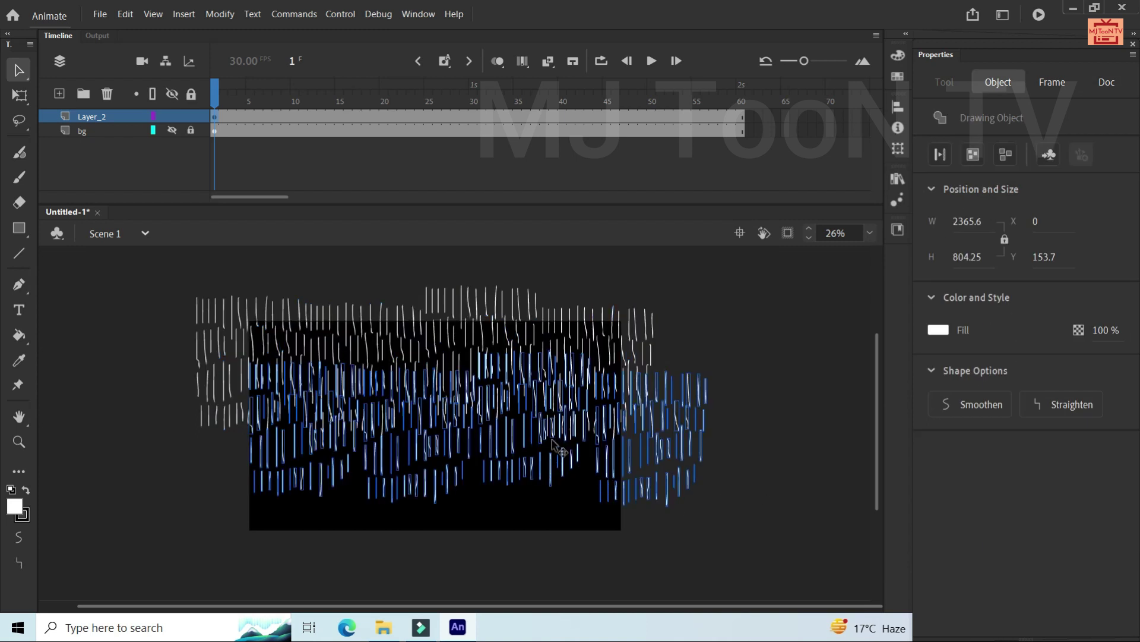
click(527, 434)
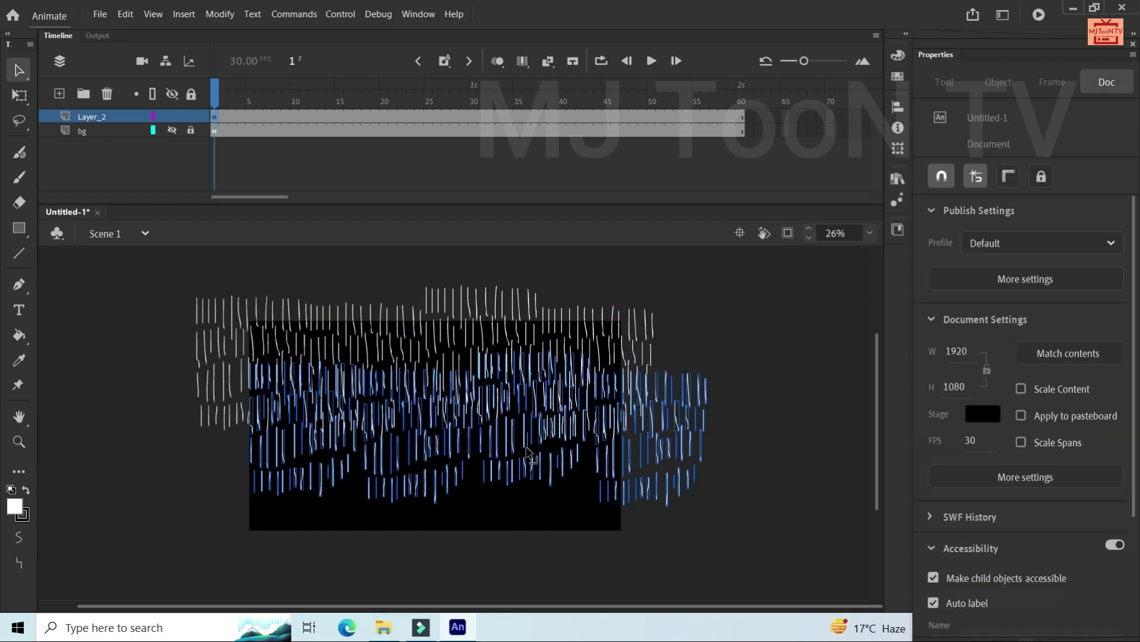
mouse_move(527, 446)
mouse_down()
mouse_move(523, 522)
mouse_move(437, 502)
mouse_move(449, 509)
mouse_up()
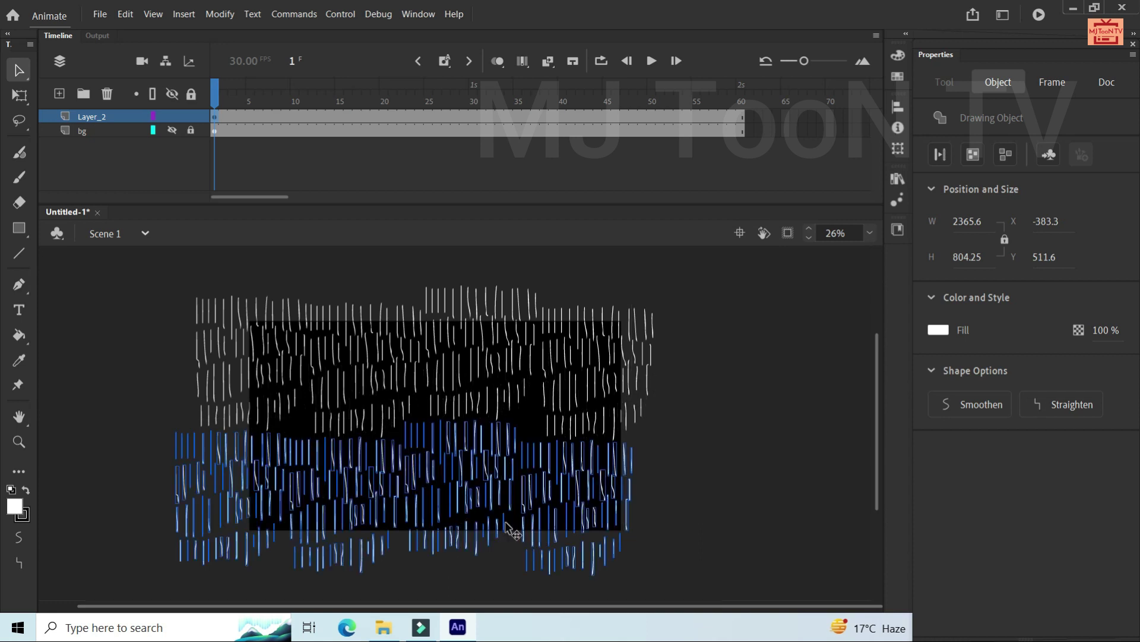
scroll(530, 525, down, 3)
click(531, 527)
key(ctrl+v)
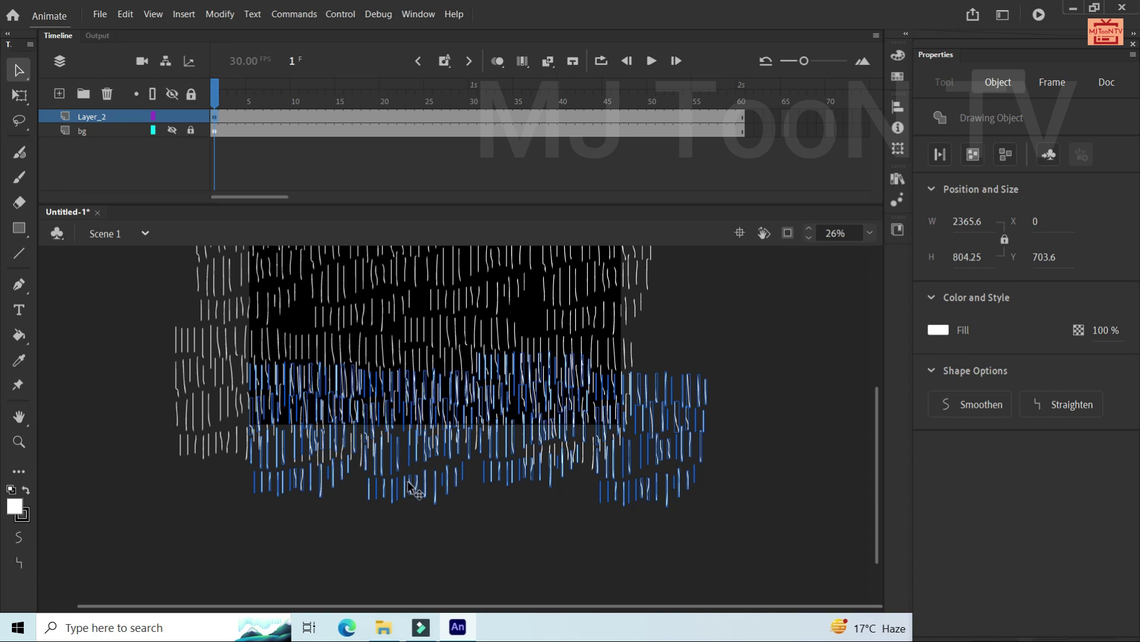
drag(409, 481, 338, 576)
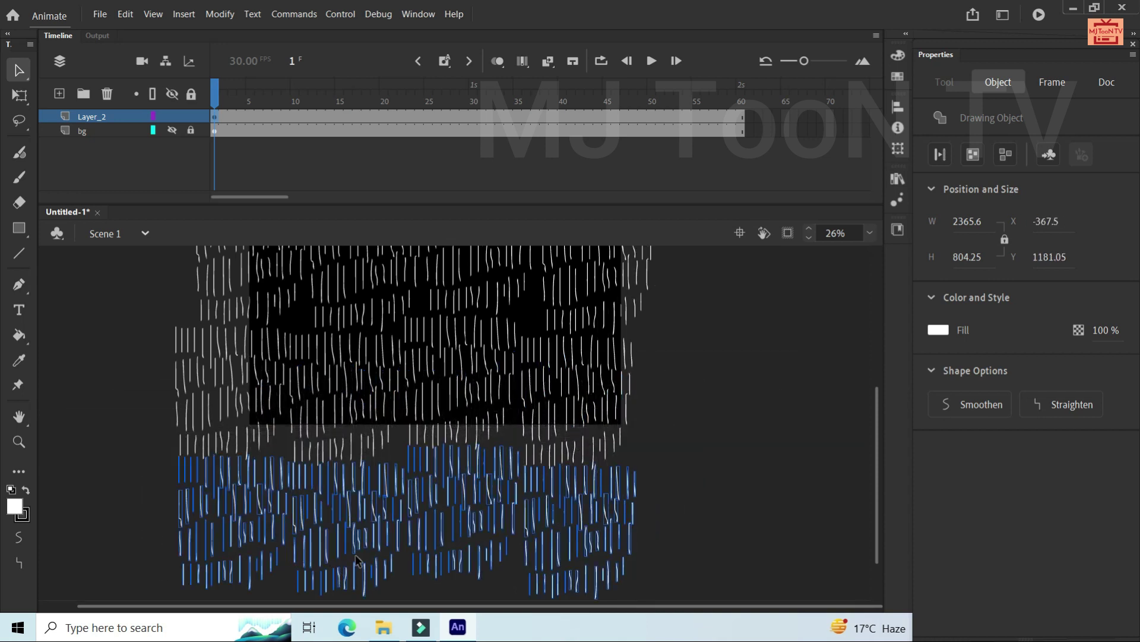
Paste another rain copy above the existing streaks so it spills past the top edge
scroll(530, 492, up, 3)
scroll(530, 491, down, 3)
scroll(530, 492, down, 2)
click(693, 495)
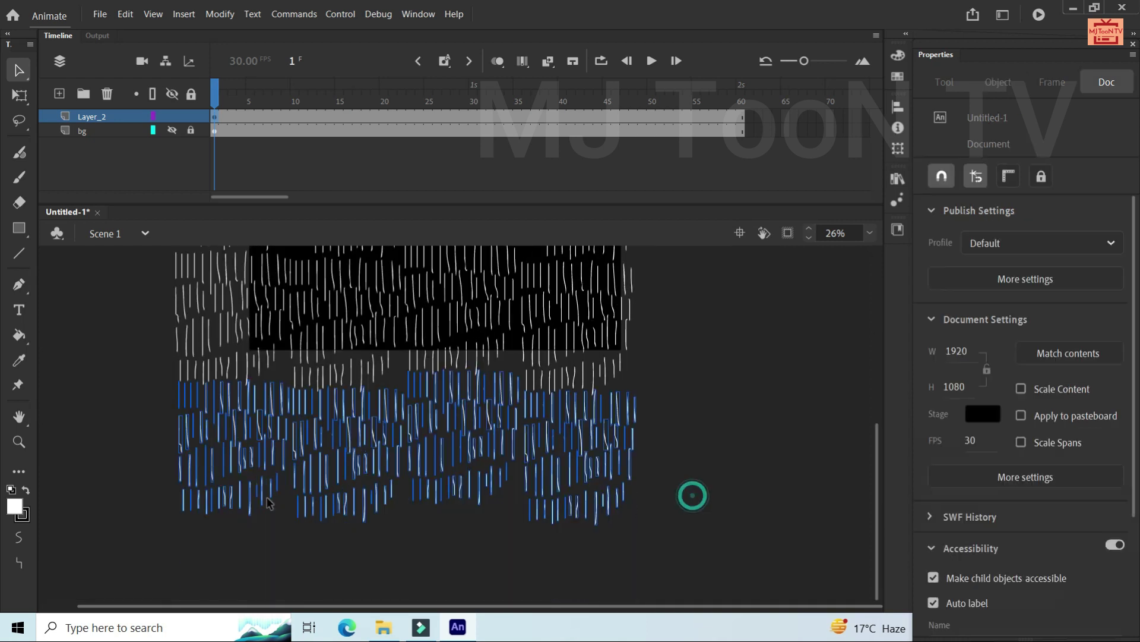
drag(136, 421, 692, 541)
click(692, 541)
scroll(611, 475, up, 7)
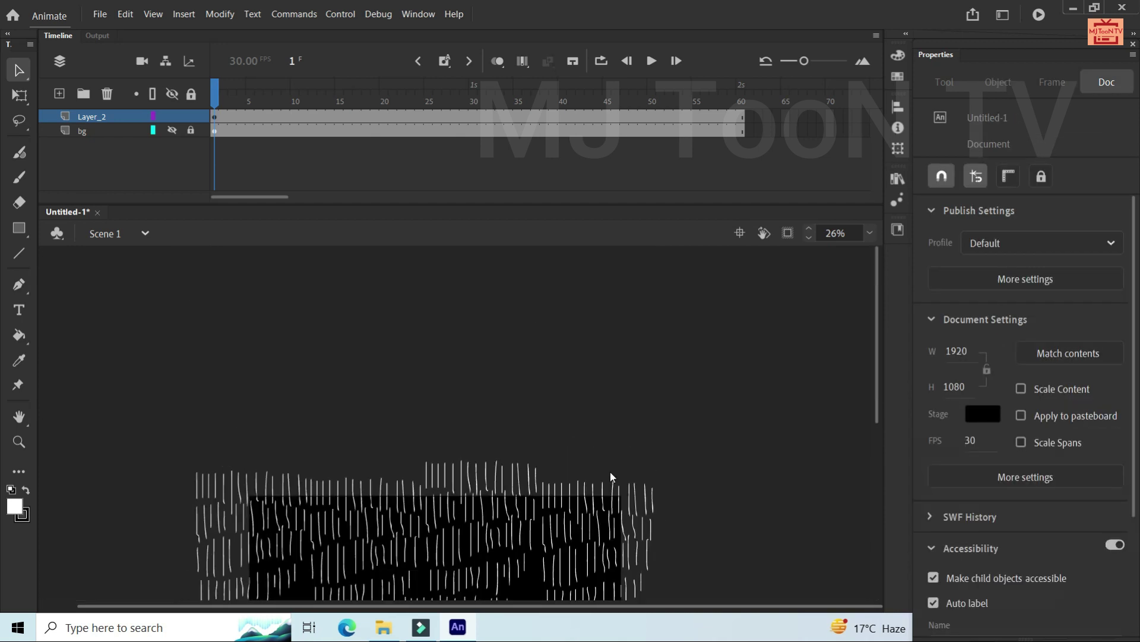
key(ctrl+shift+v)
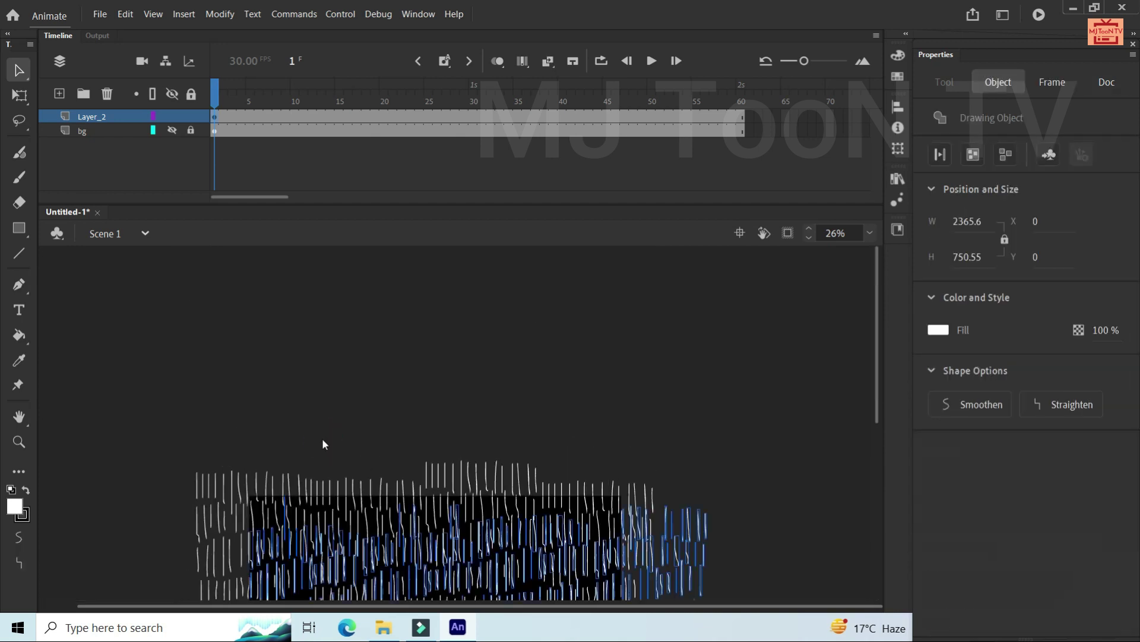
mouse_move(427, 518)
mouse_down()
mouse_move(363, 389)
mouse_move(385, 397)
mouse_up()
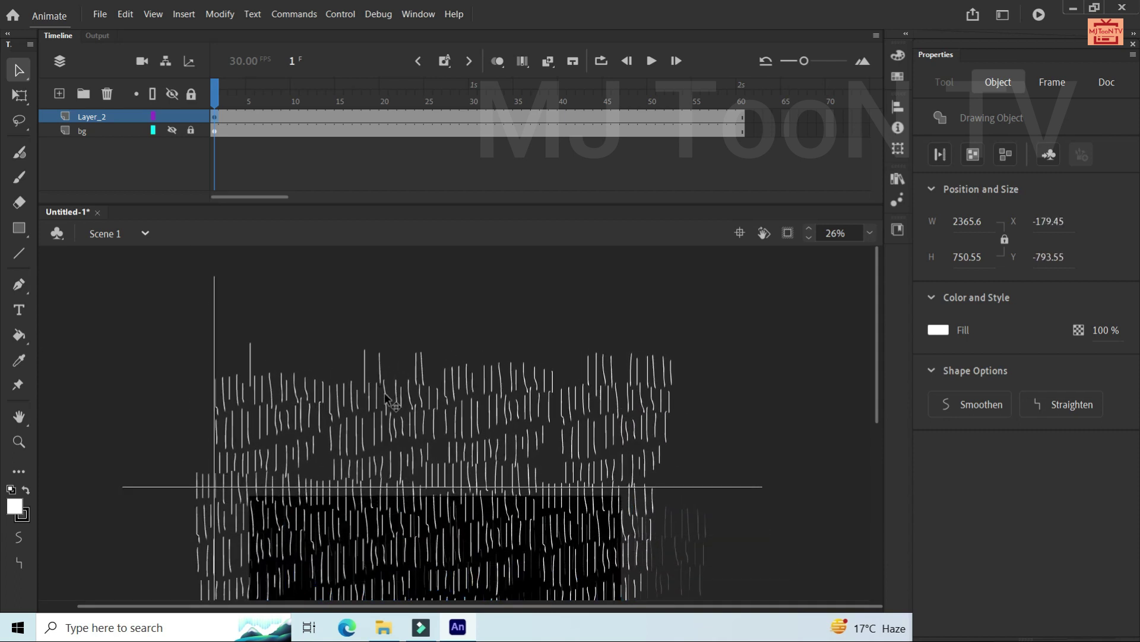
drag(385, 400, 387, 397)
scroll(521, 481, down, 4)
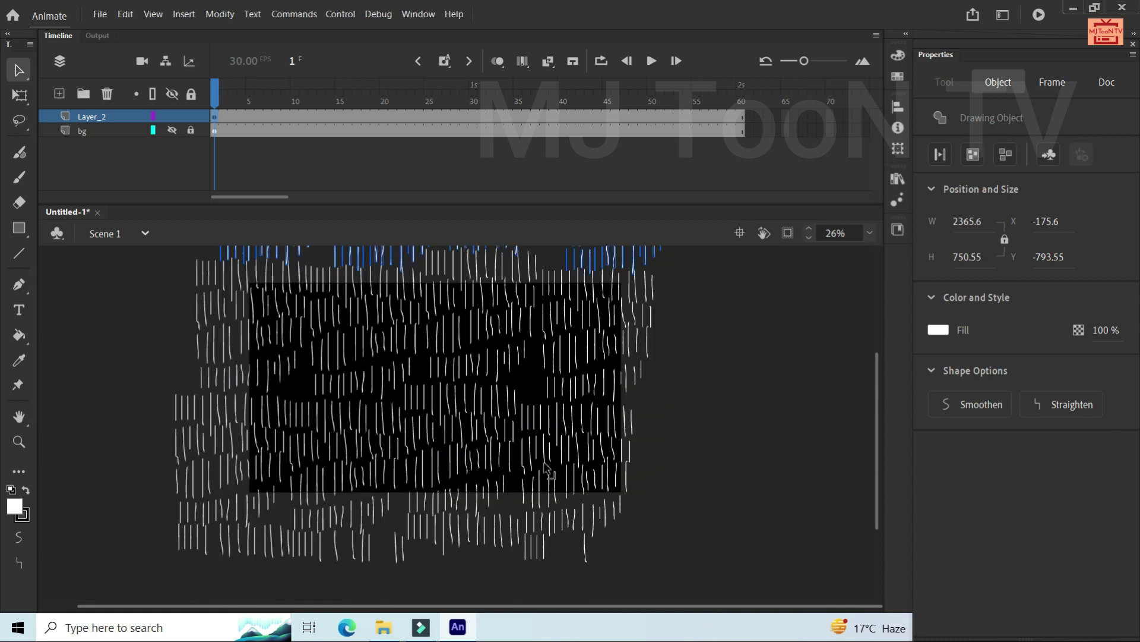
drag(875, 448, 875, 422)
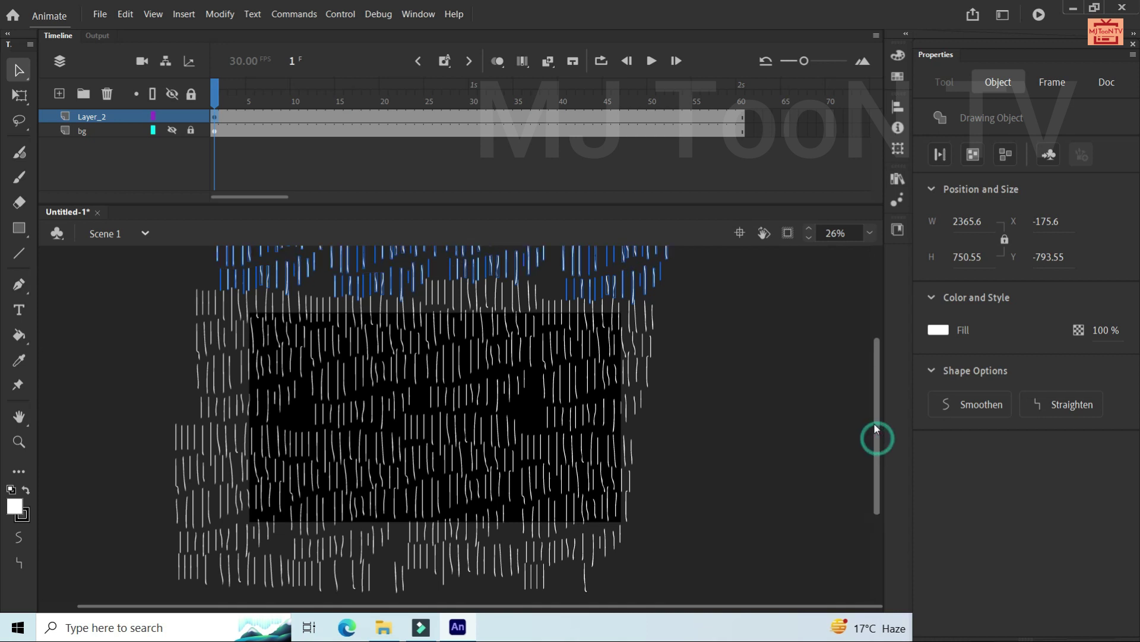
click(19, 178)
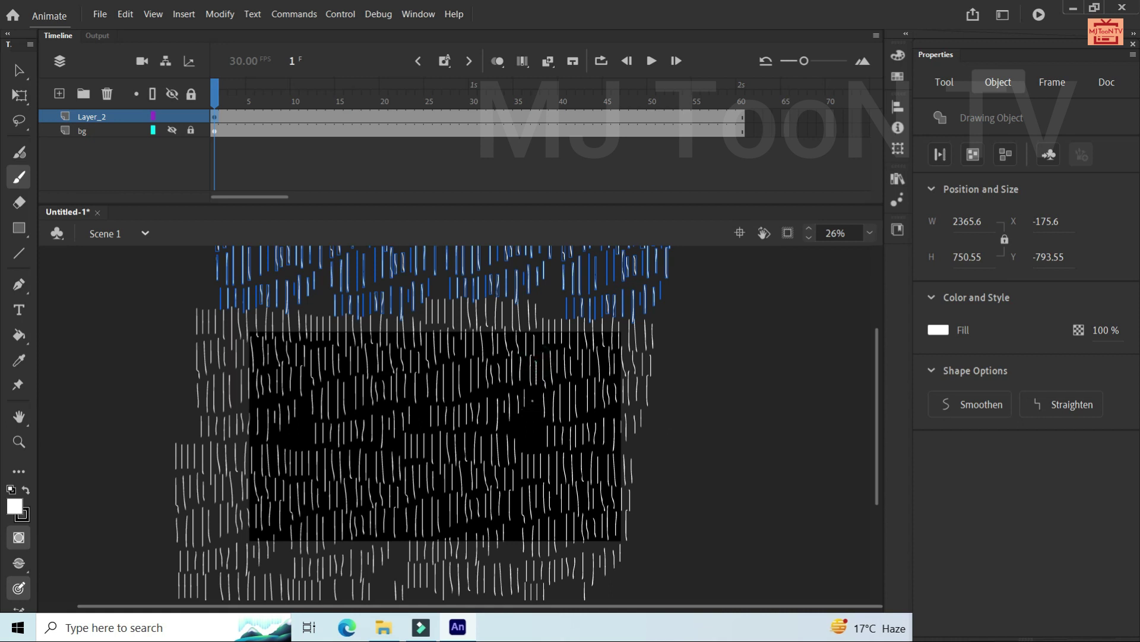
click(532, 397)
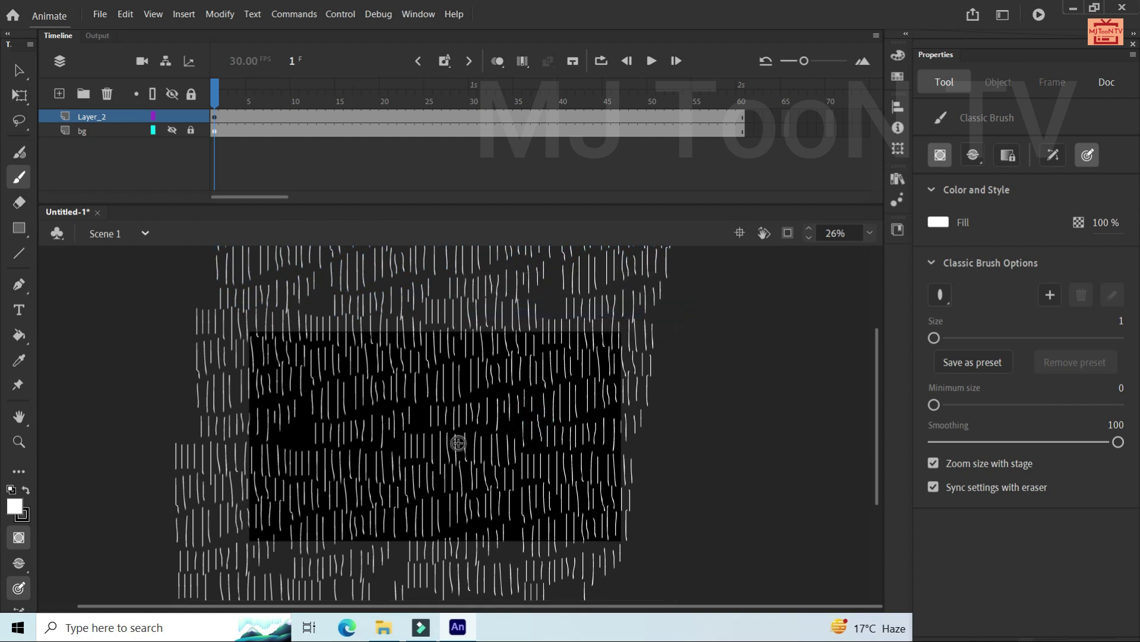
click(294, 431)
click(517, 417)
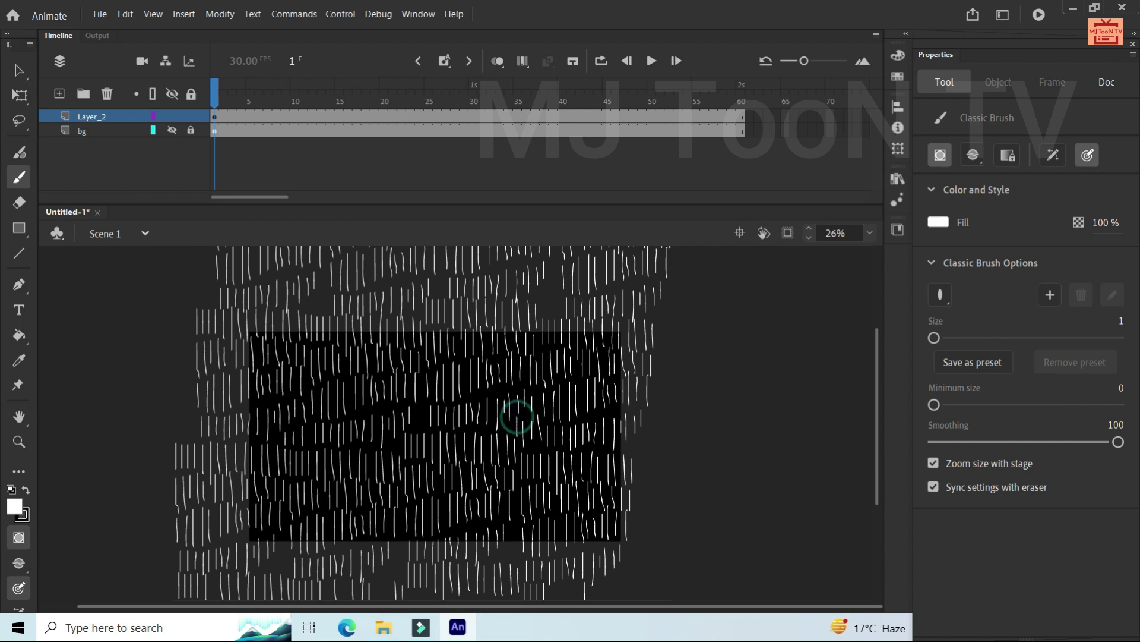
click(518, 496)
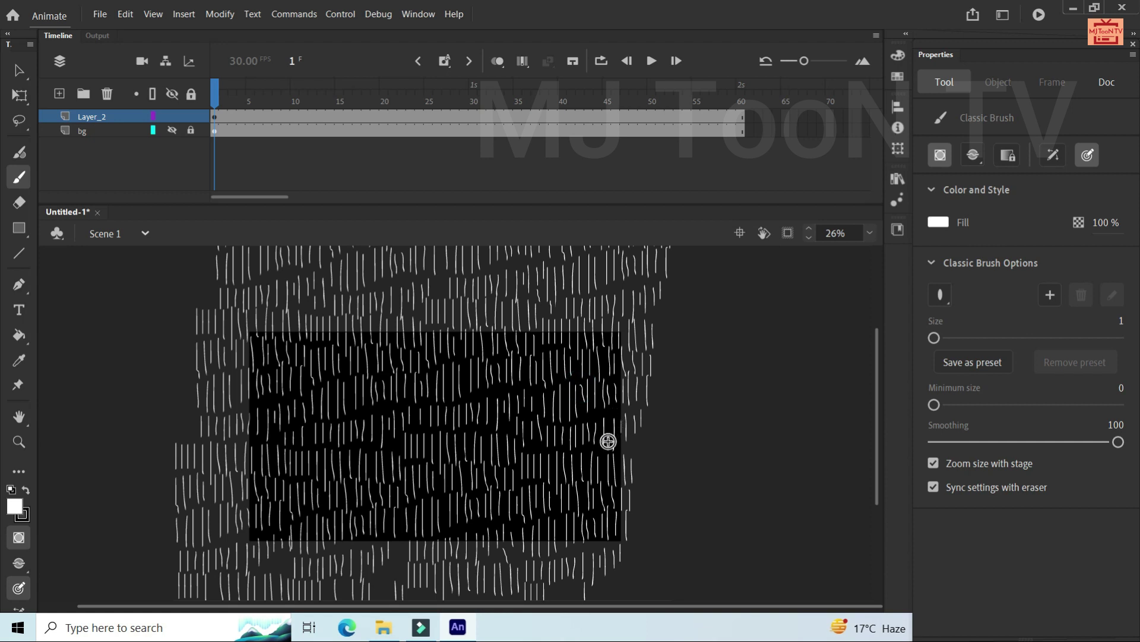
scroll(642, 471, up, 3)
scroll(679, 477, down, 3)
Move the middle column of strokes to the rectangle's empty right side and zoom out to check
key(v)
mouse_move(139, 419)
mouse_down()
mouse_move(224, 595)
mouse_move(487, 523)
mouse_up()
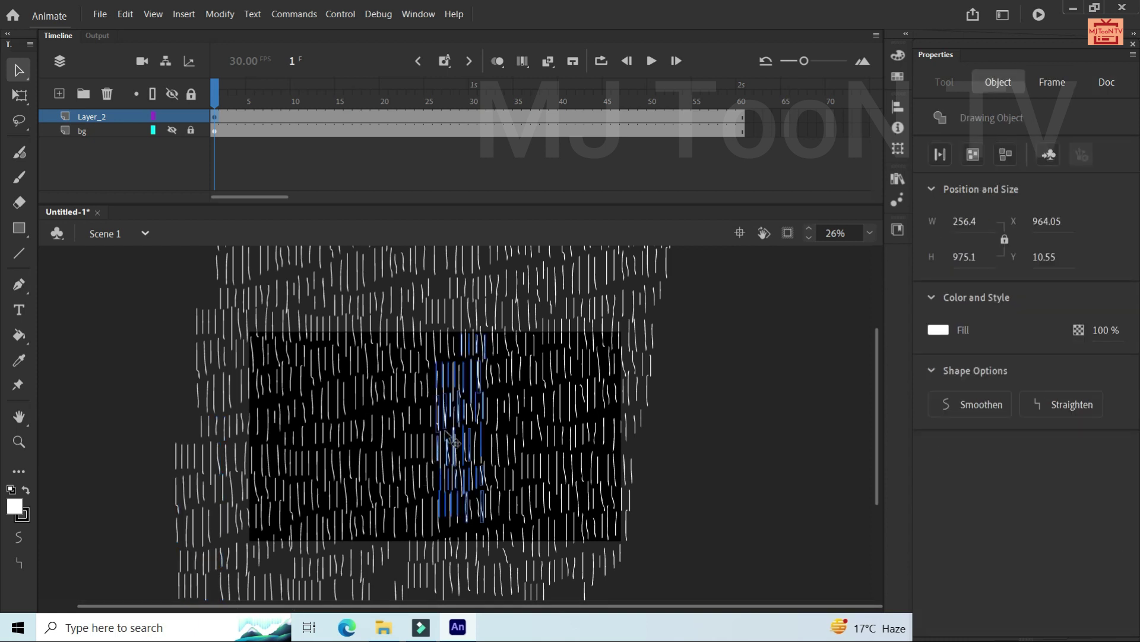
mouse_move(472, 444)
mouse_down()
mouse_move(666, 513)
mouse_move(659, 504)
mouse_up()
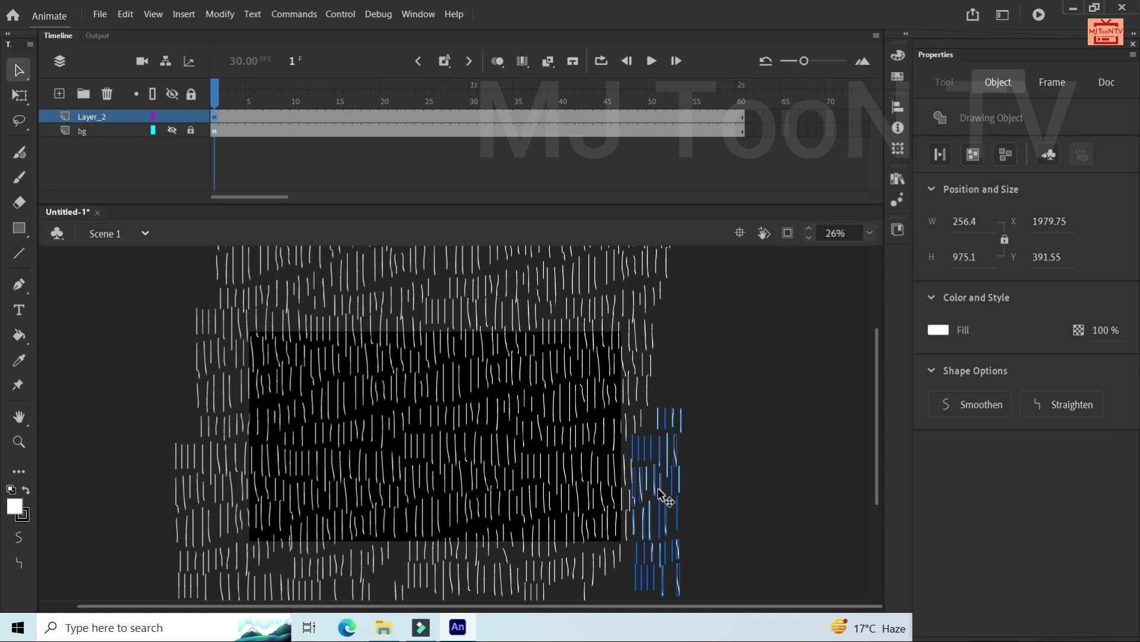
scroll(657, 487, up, 3)
click(767, 444)
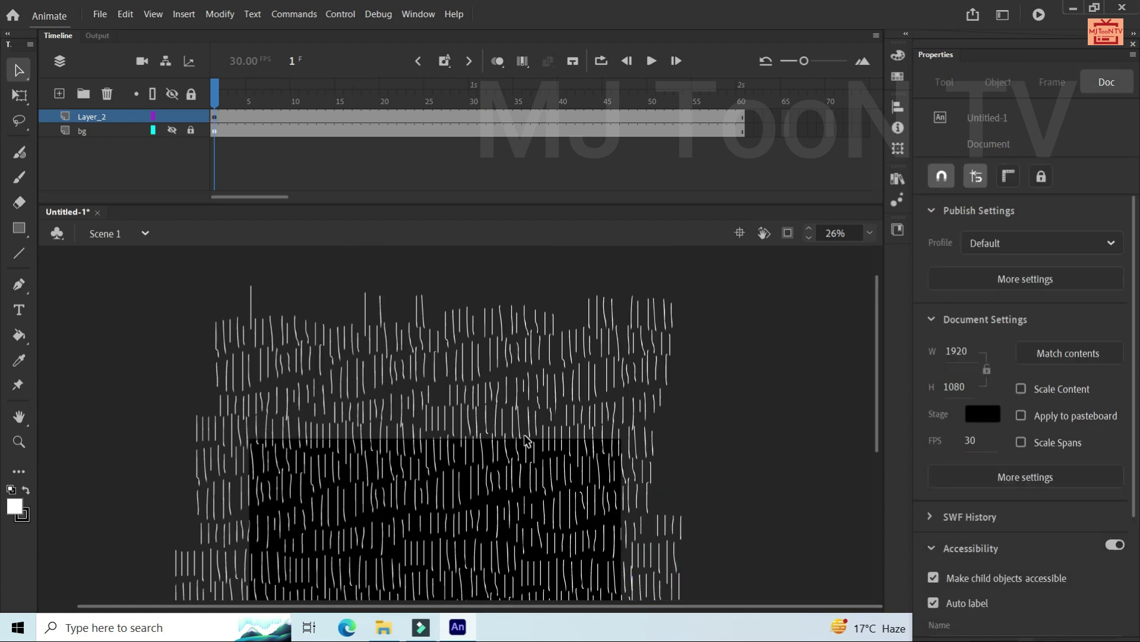
scroll(528, 445, down, 3)
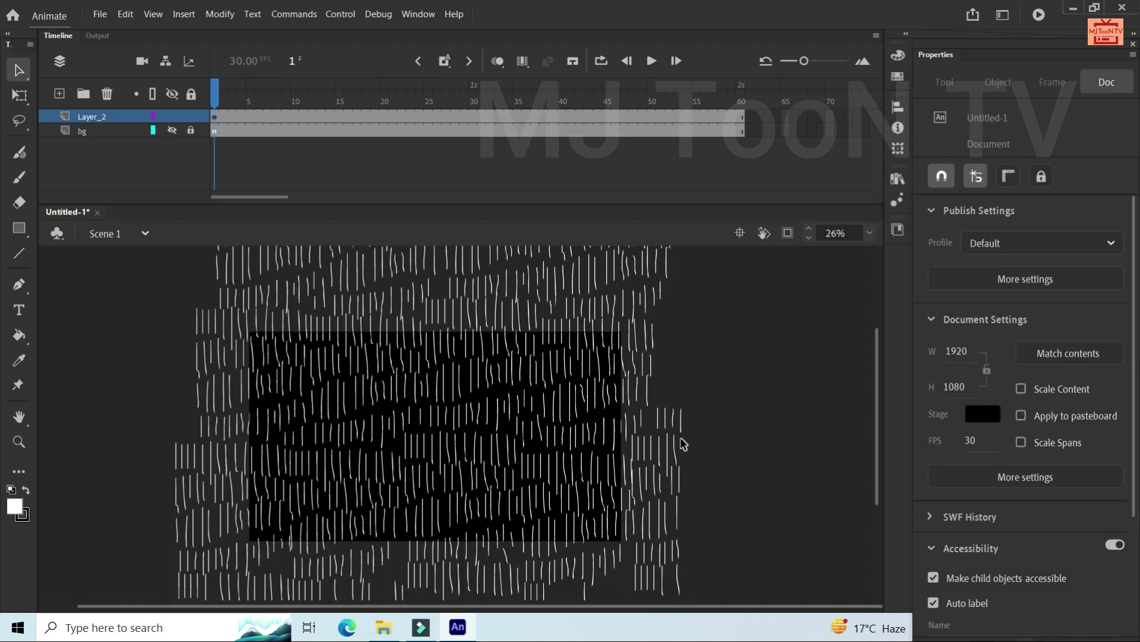
scroll(684, 443, down, 1)
scroll(683, 444, down, 1)
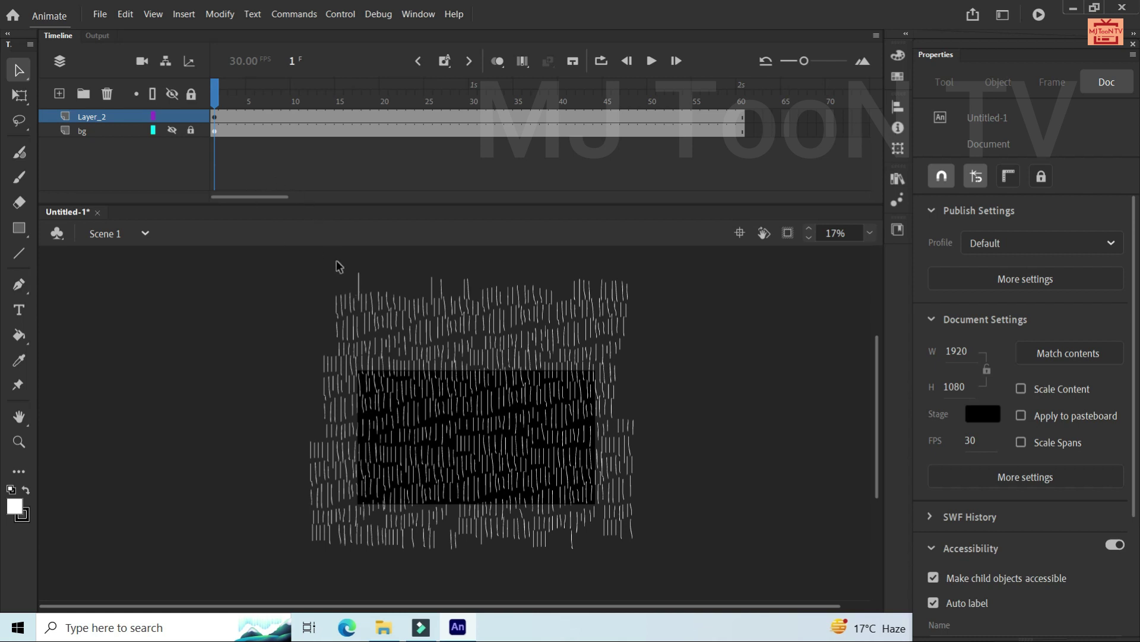
click(360, 285)
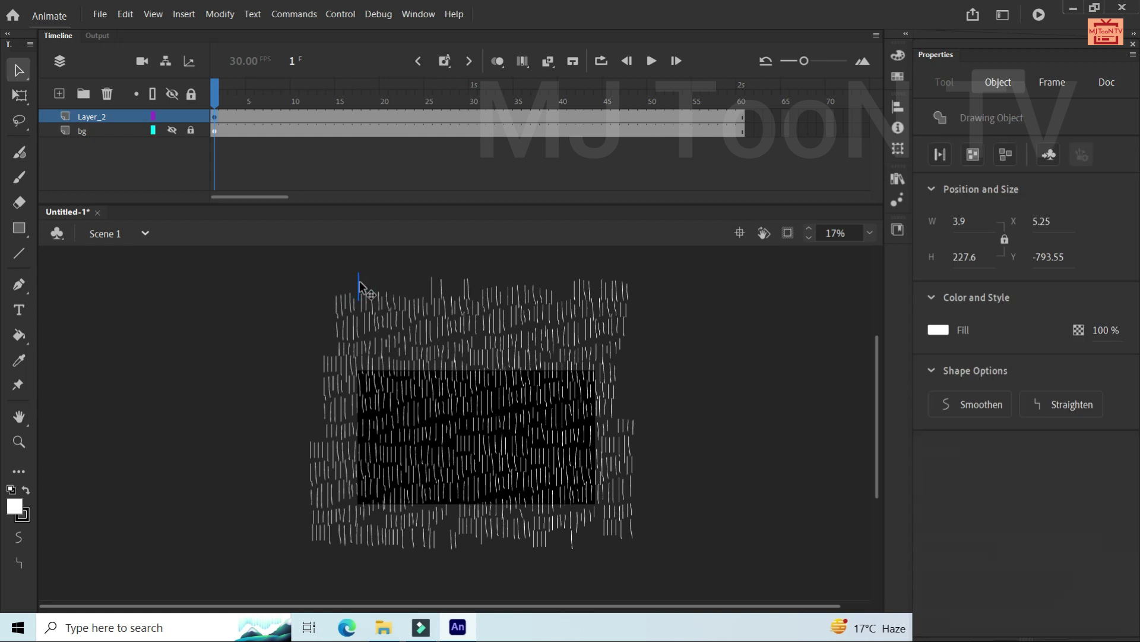
click(364, 289)
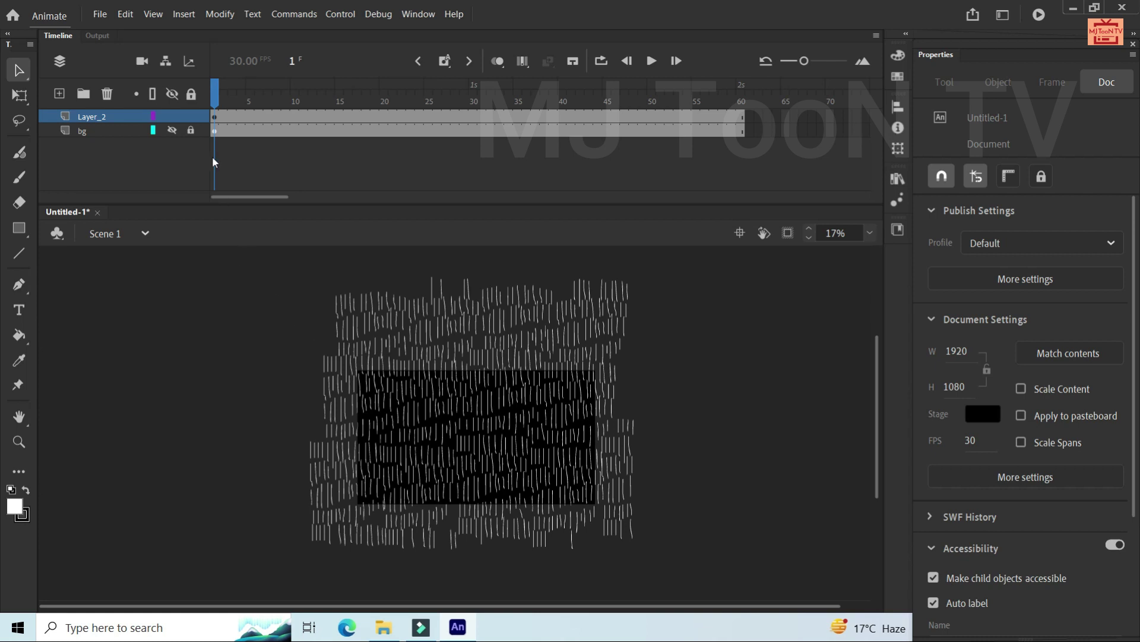
Convert all Layer_2 rain strokes into a movie clip named rain
click(214, 116)
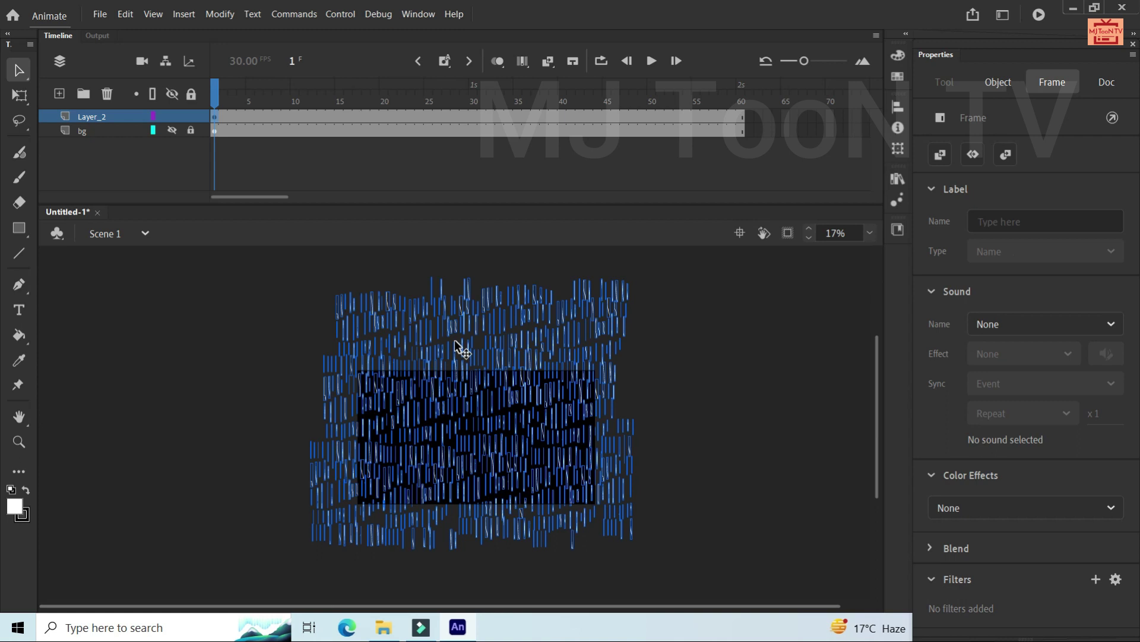
key(F8)
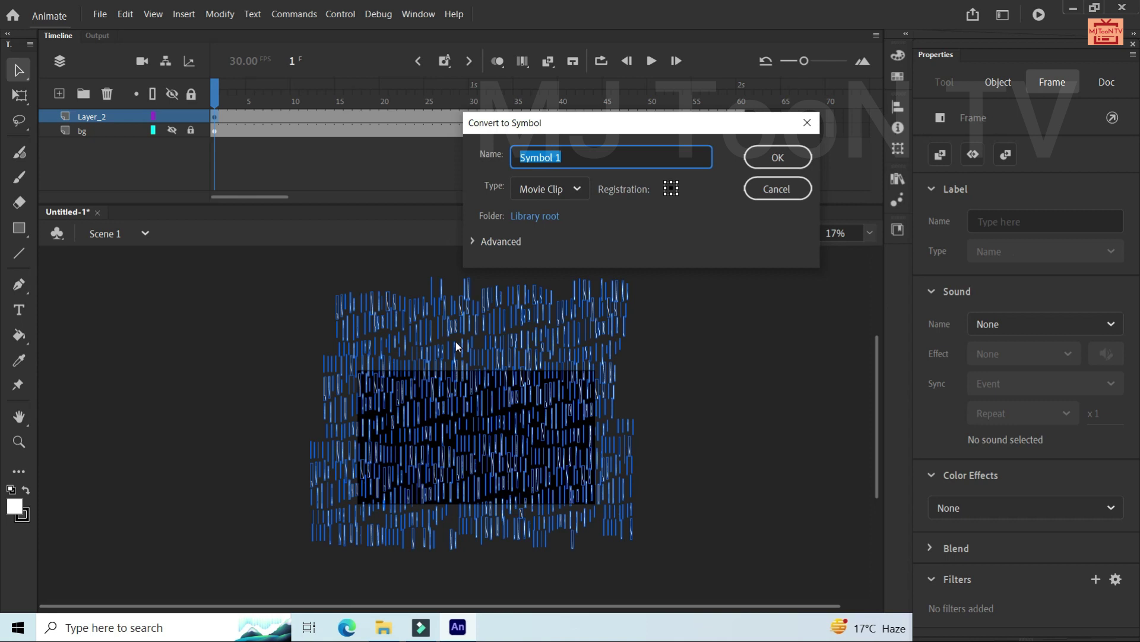
key(BackSpace)
key(Return)
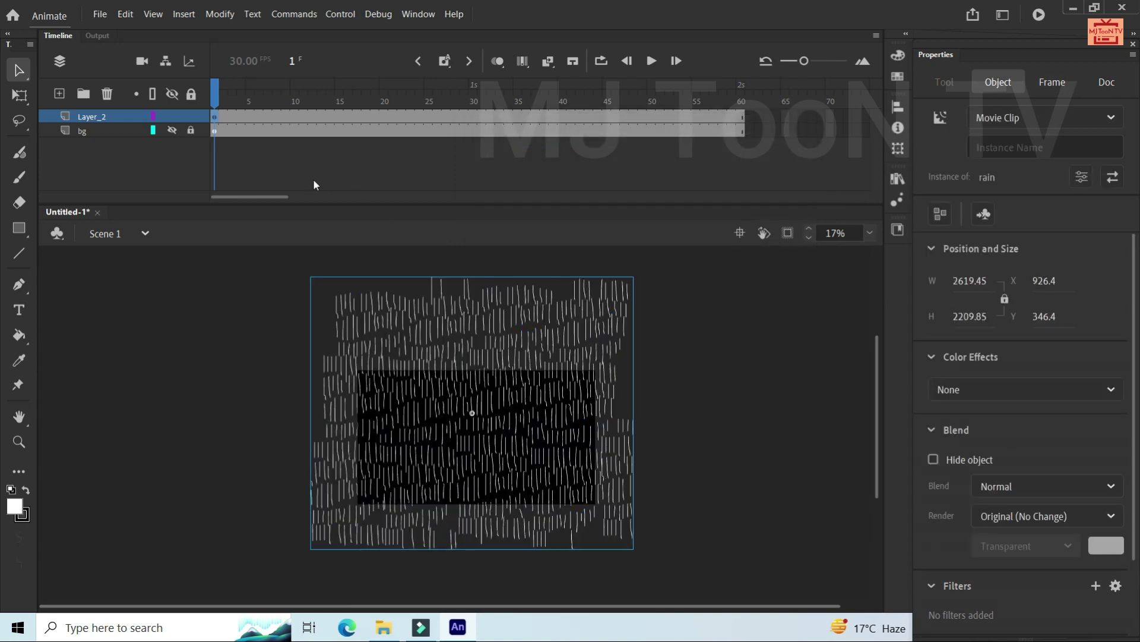
Inspect the rain instance and frame properties, then cancel a second symbol conversion
click(214, 117)
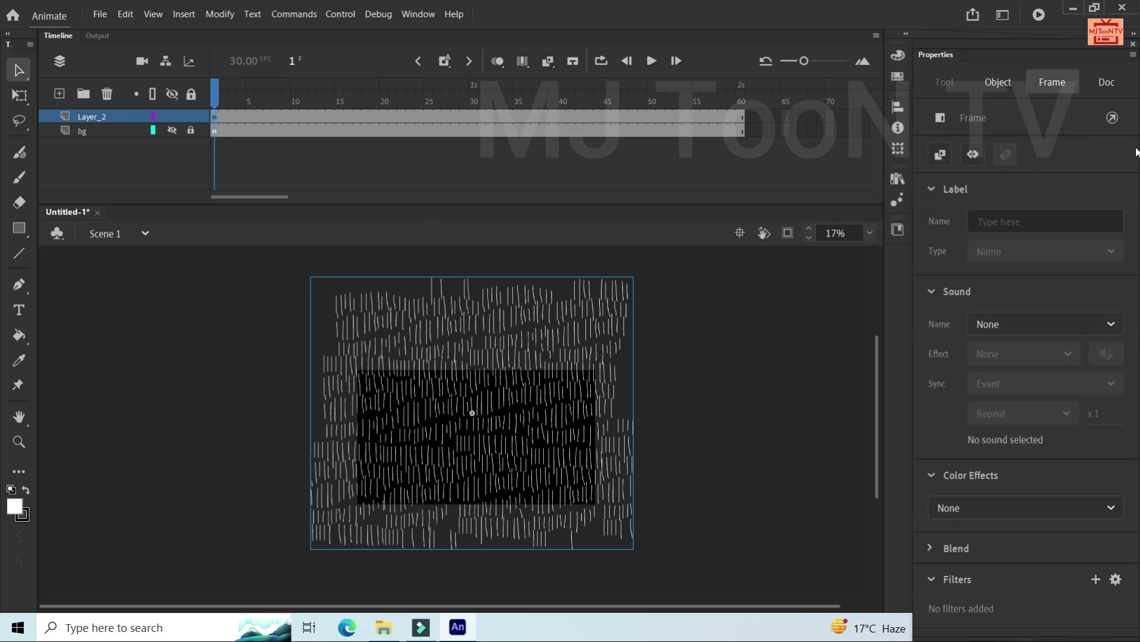
click(1008, 86)
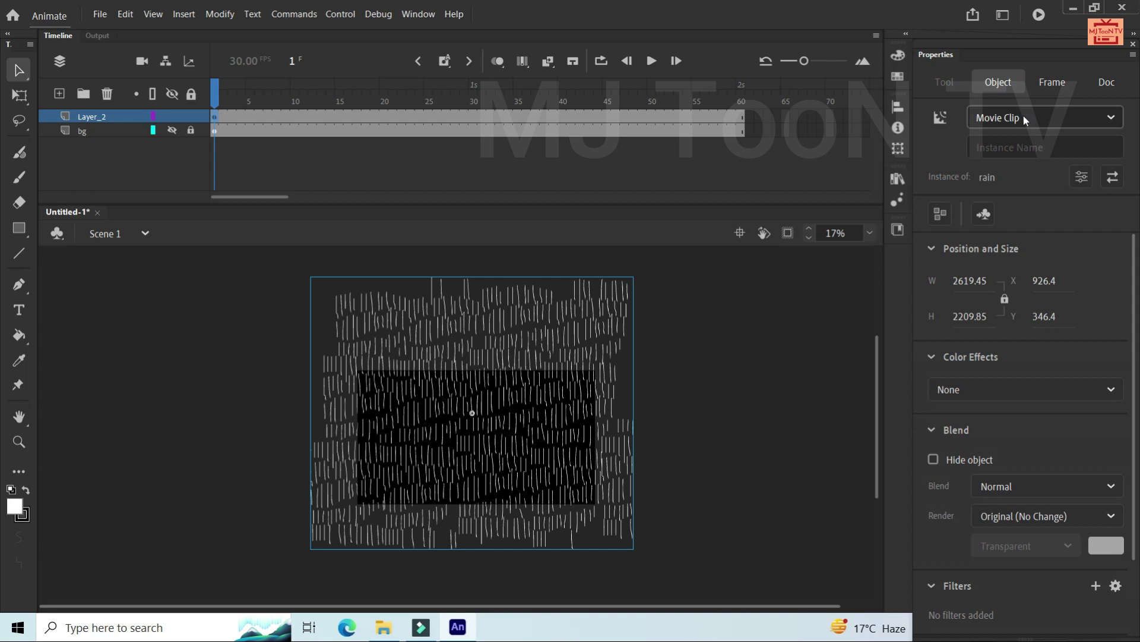
click(1068, 95)
click(215, 116)
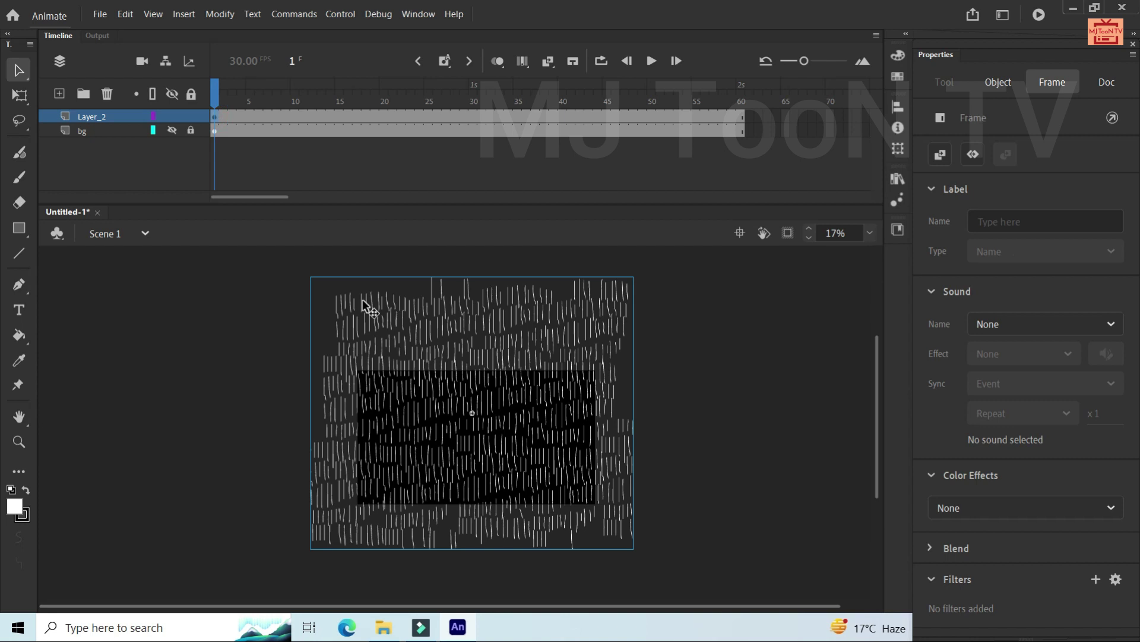
key(F8)
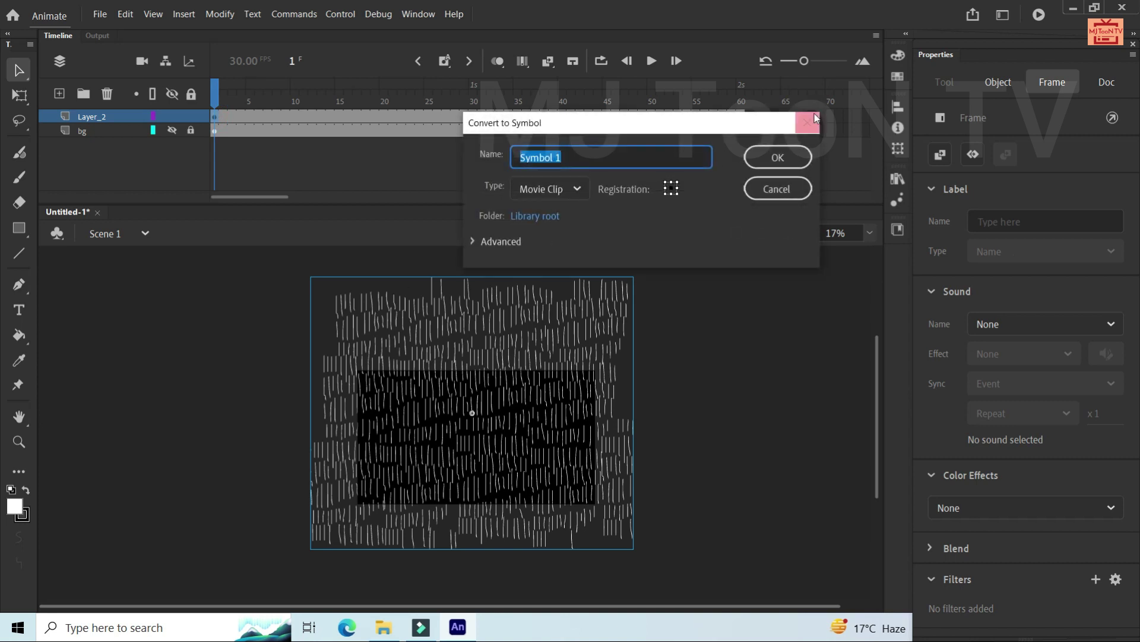
click(807, 123)
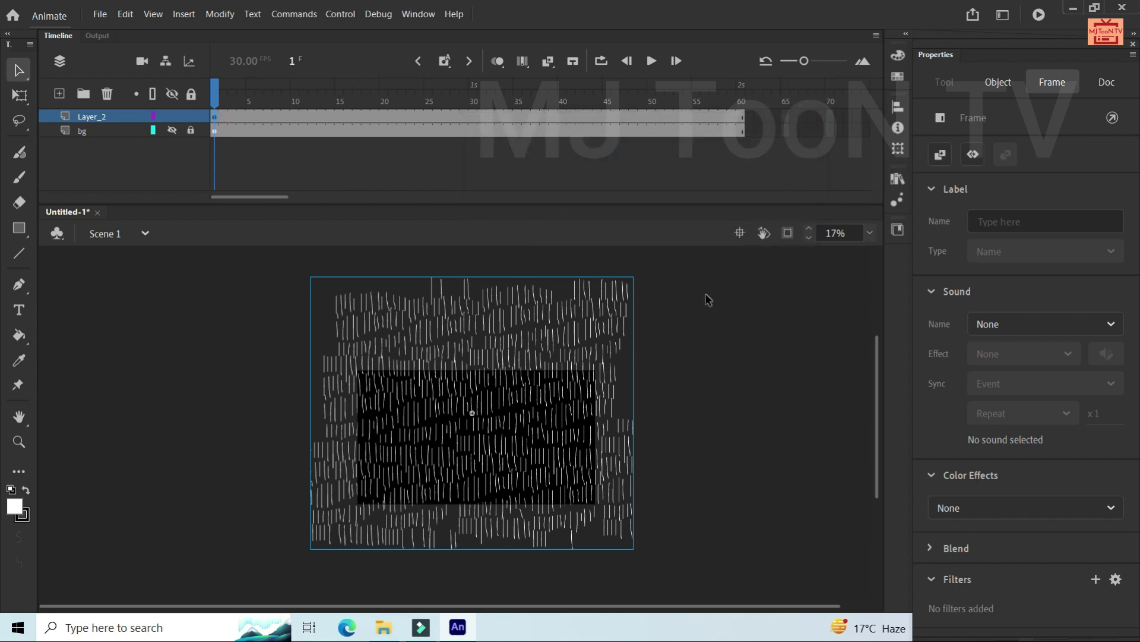
Select all the rain strokes on Layer_2's first frame and check their properties
key(ctrl+a)
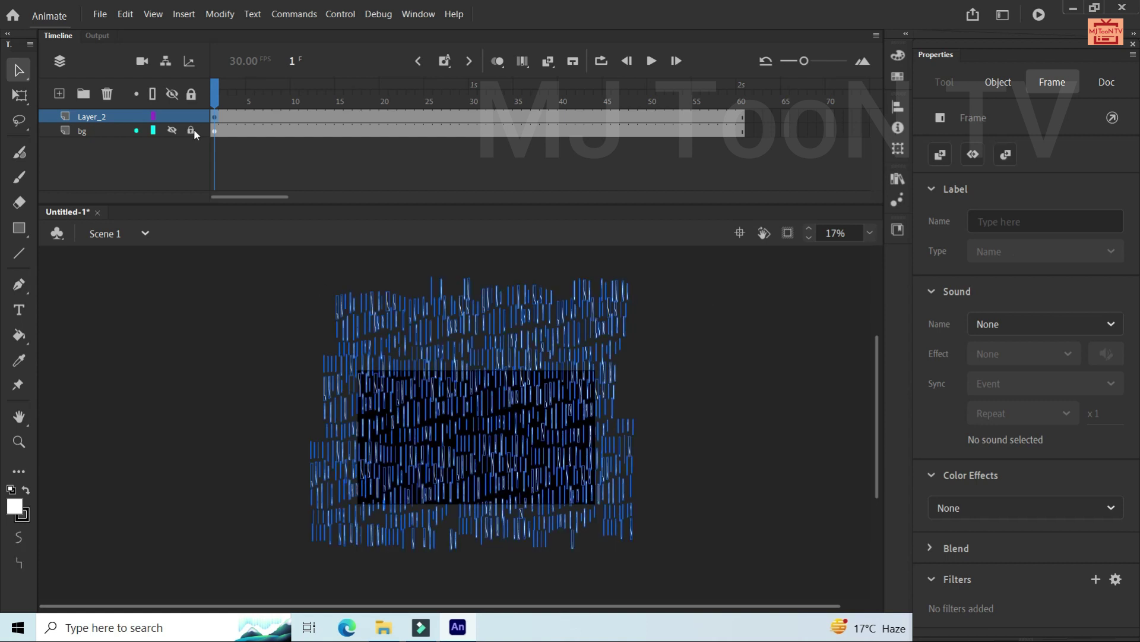
click(1010, 83)
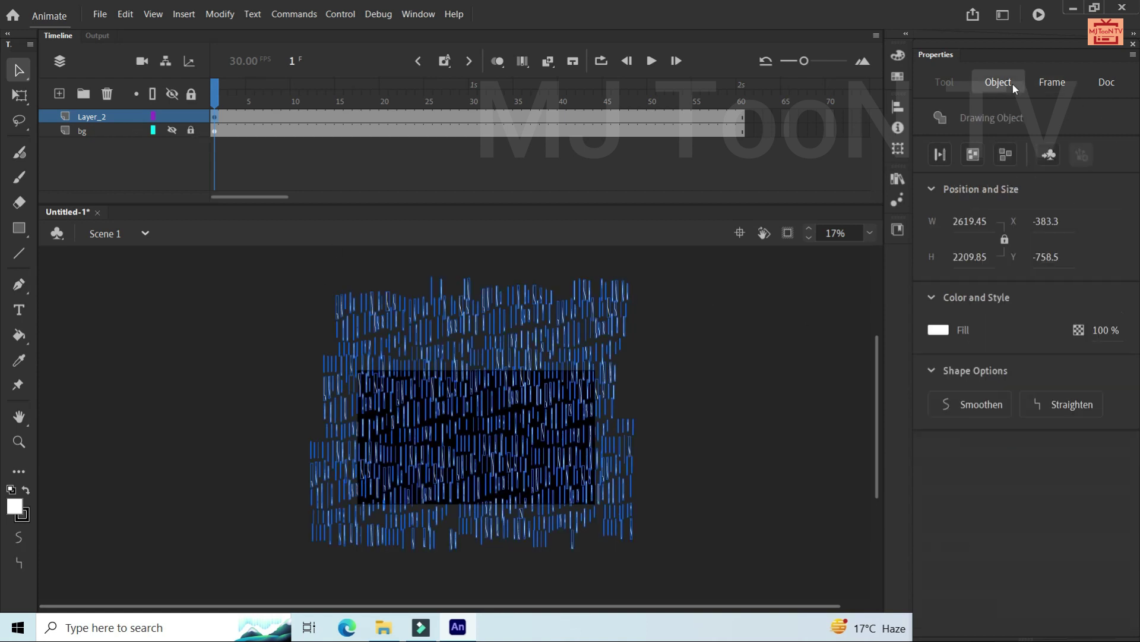
click(1040, 79)
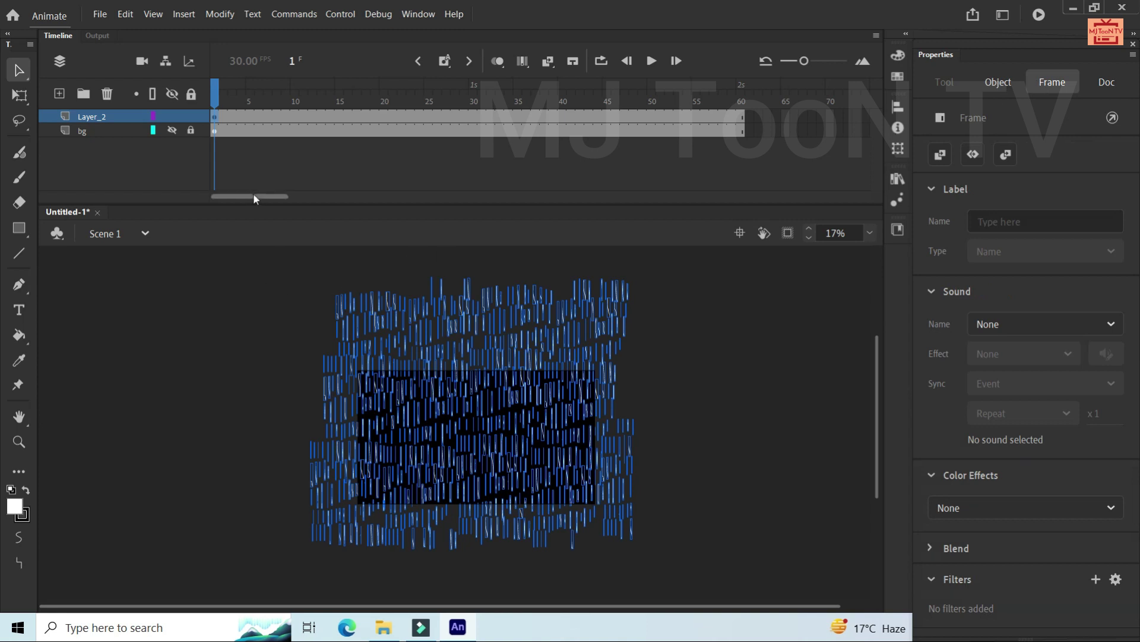
click(215, 116)
Create a Graphic symbol, naming it rainn because rain was already taken
key(F8)
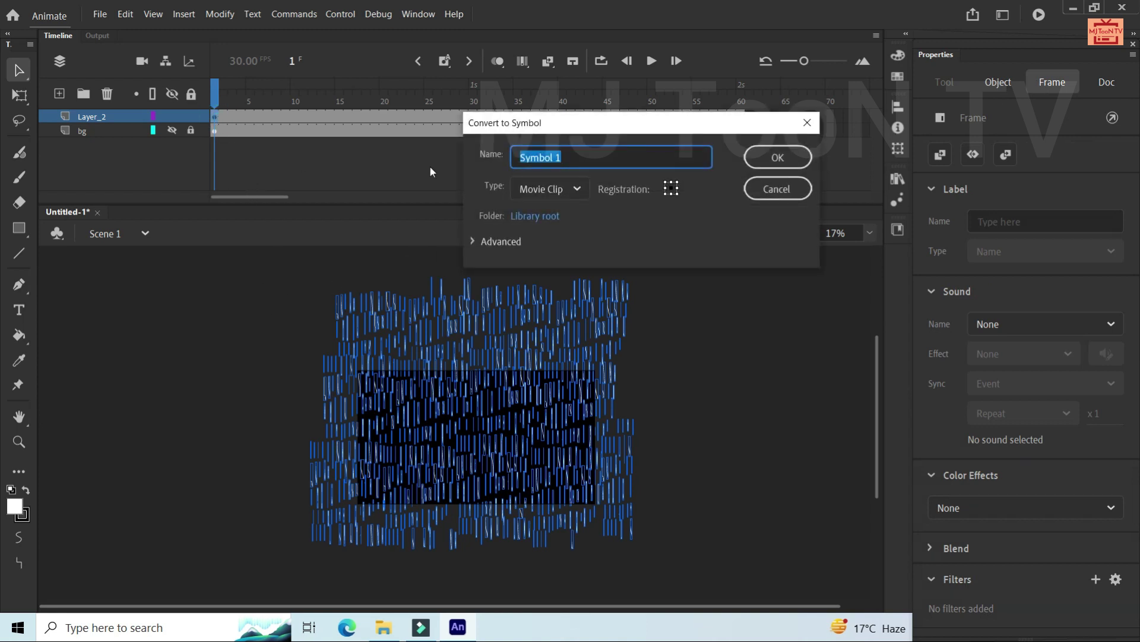
click(576, 190)
click(551, 257)
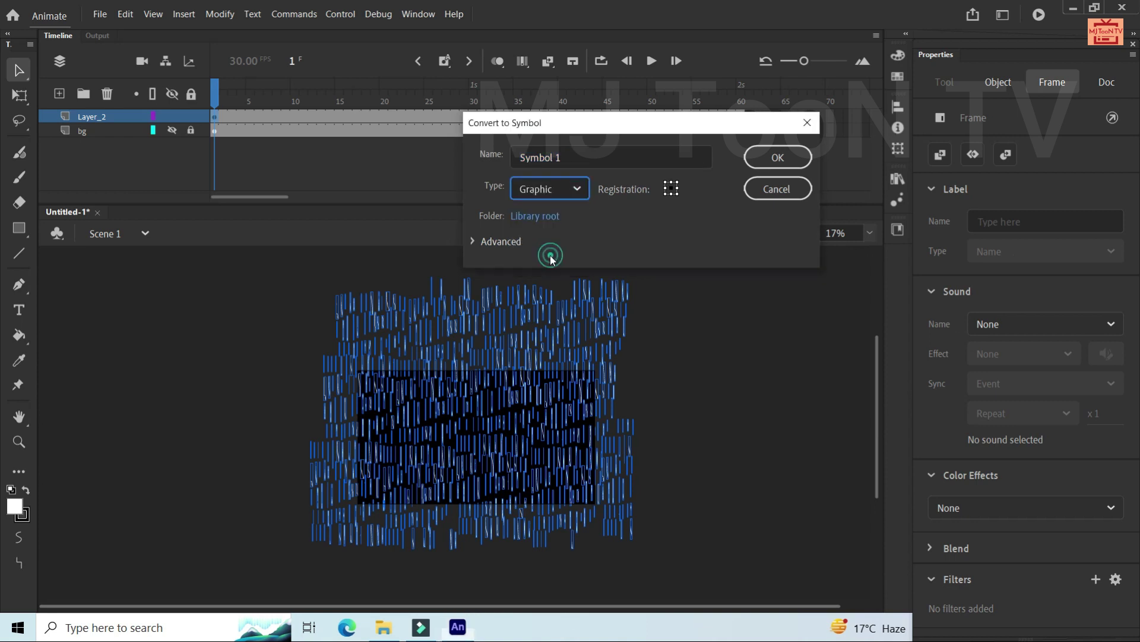
drag(565, 156, 520, 157)
text(rain)
key(Return)
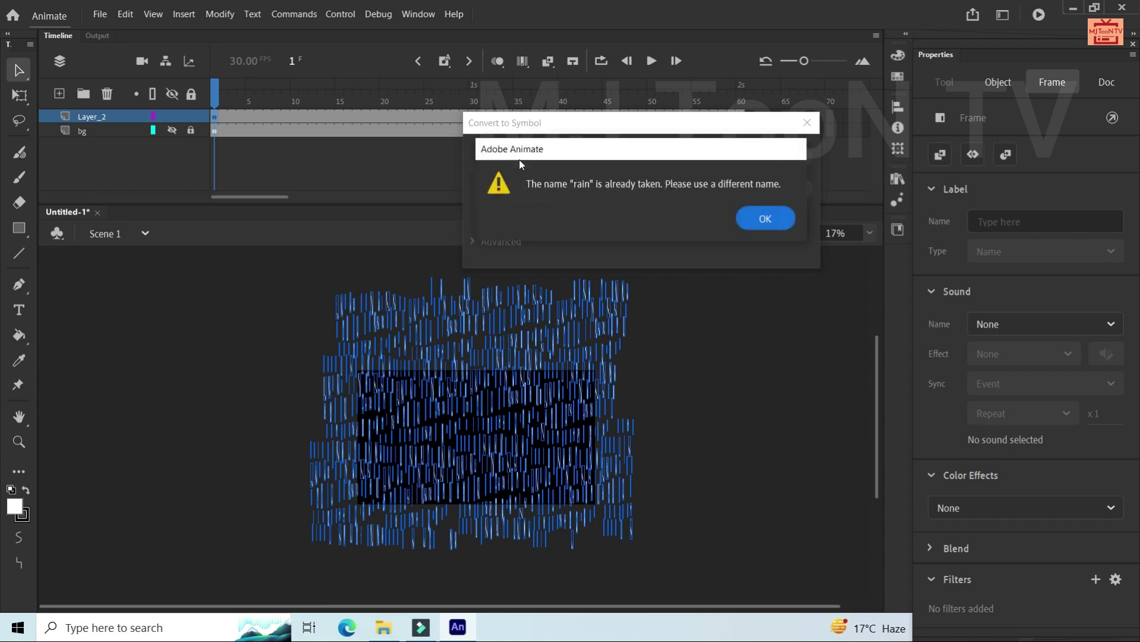
click(762, 218)
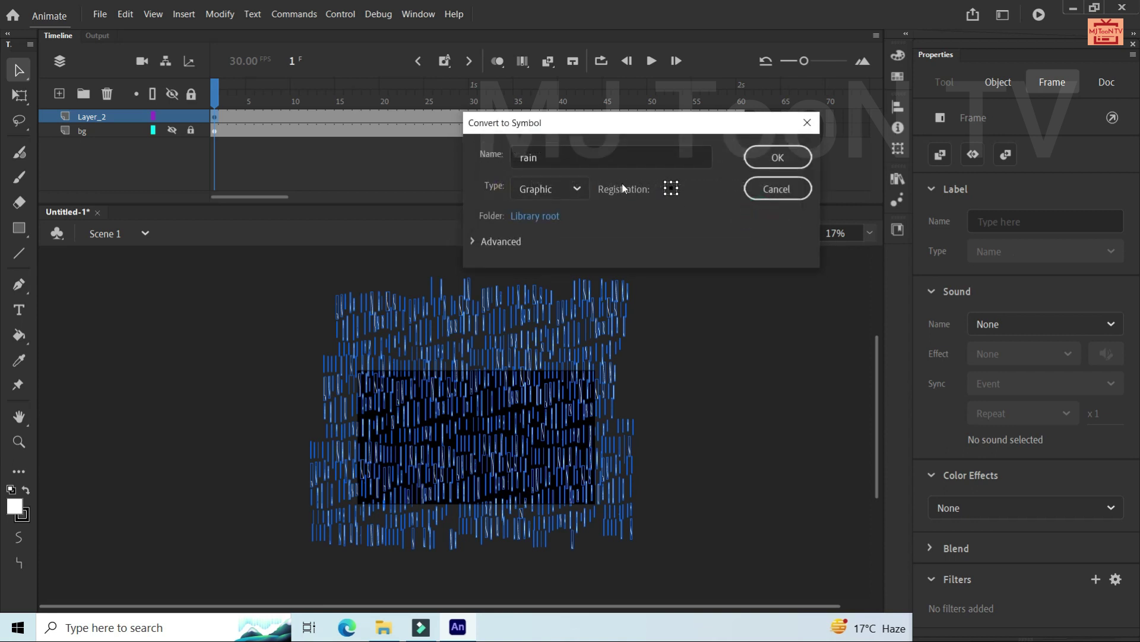
click(566, 158)
text(n)
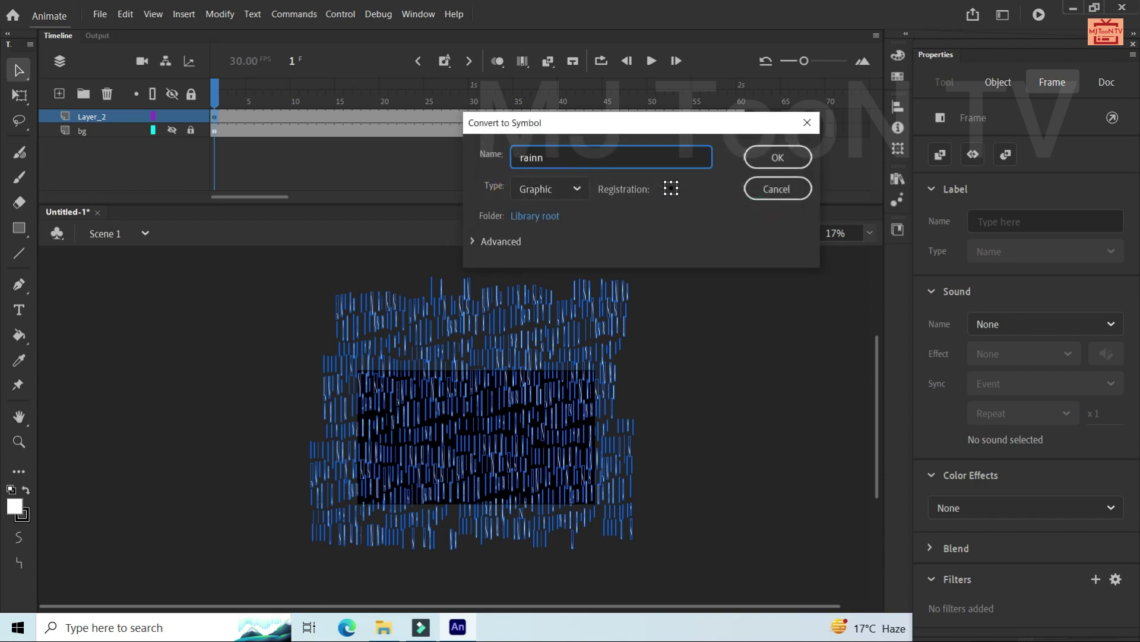
click(784, 157)
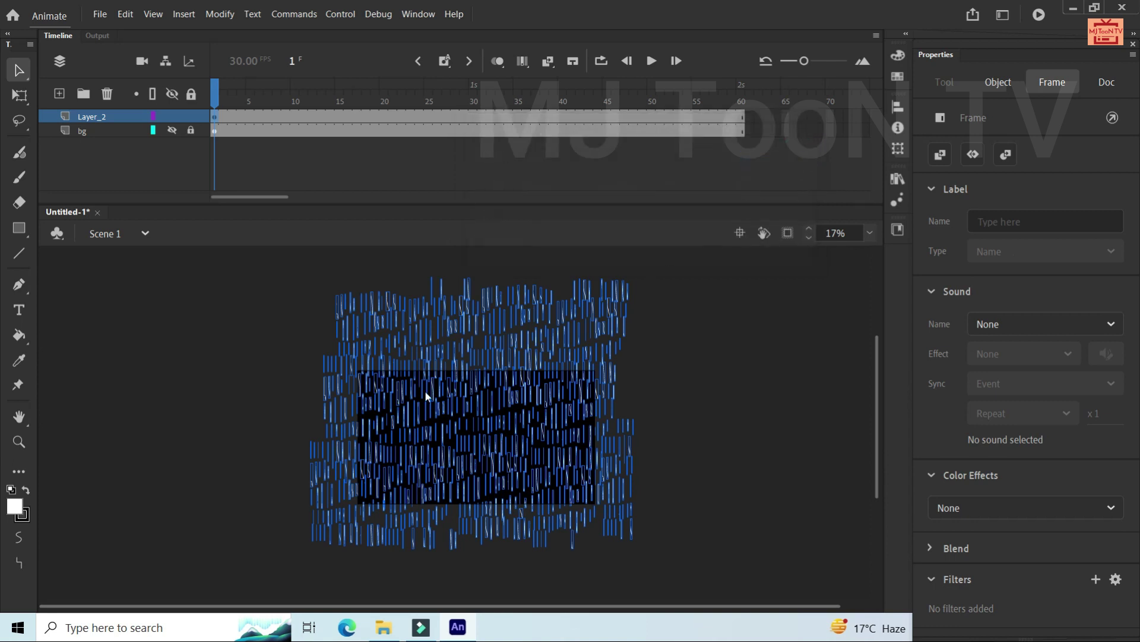
click(655, 398)
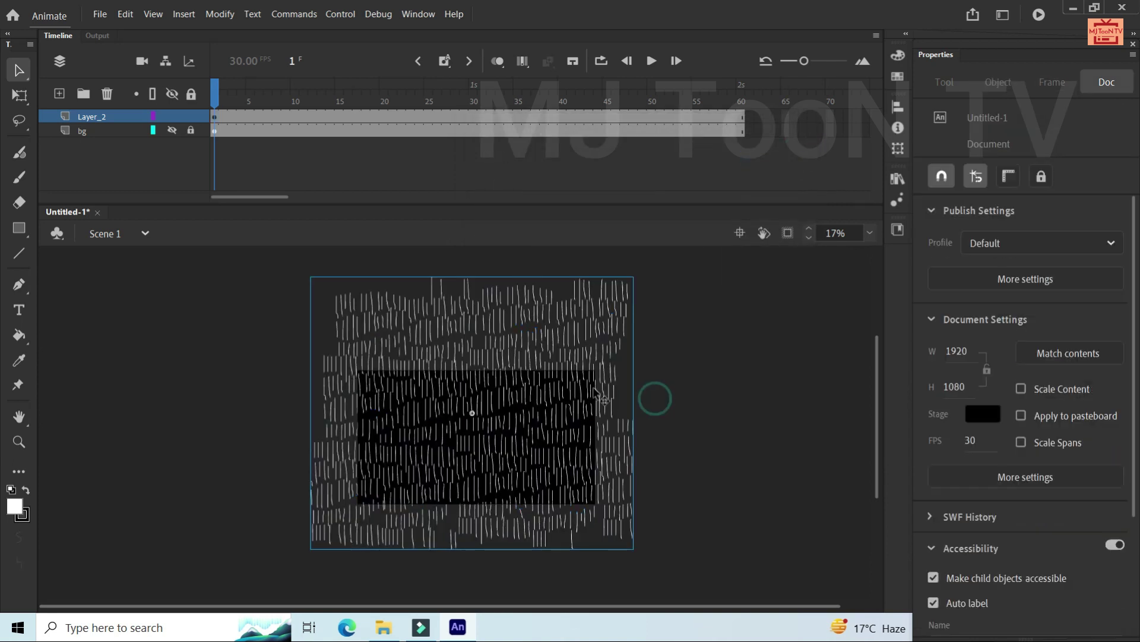
Edit the rainn instance in place and insert a keyframe at frame 3 on Layer_1
double_click(555, 382)
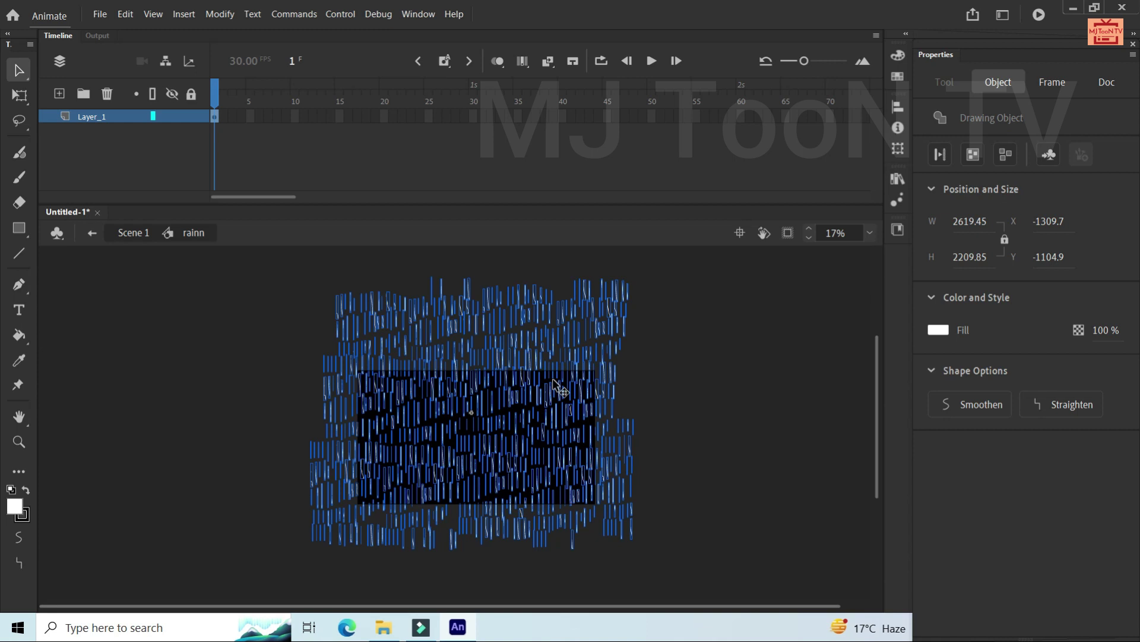
click(642, 387)
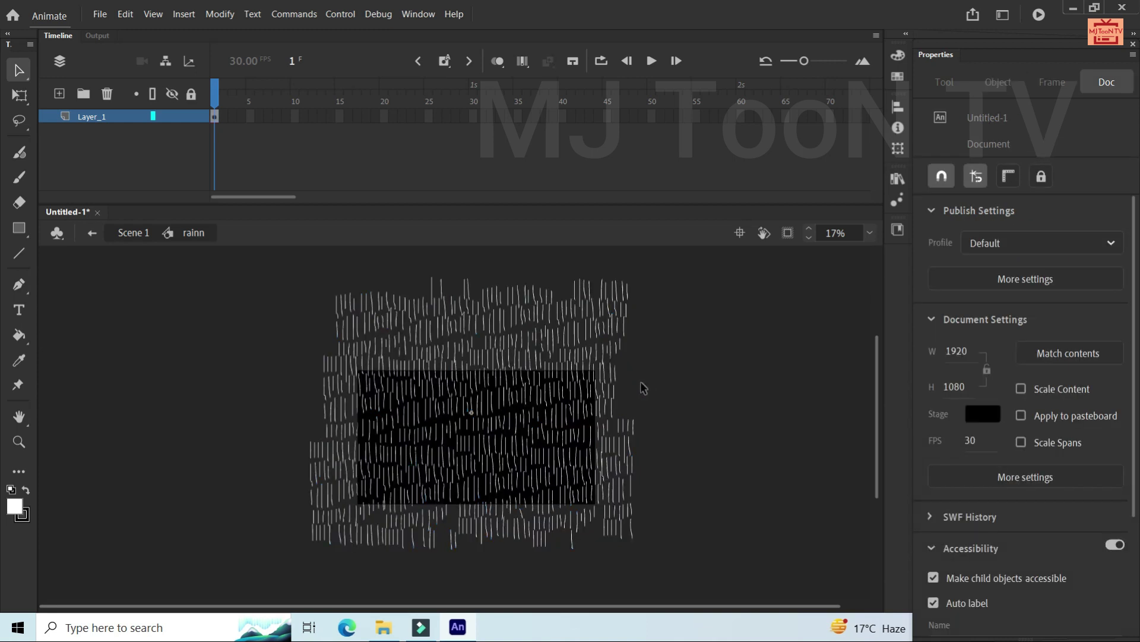
click(235, 118)
key(F6)
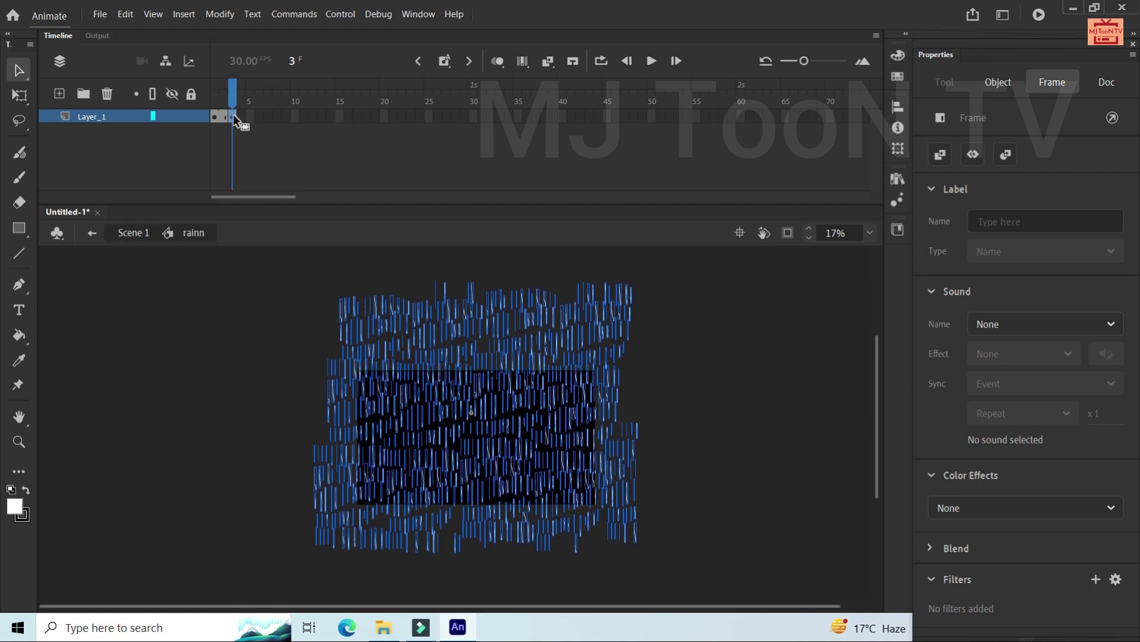
Move the new keyframe to frame 5 and flip its rain artwork horizontally
drag(234, 118, 252, 123)
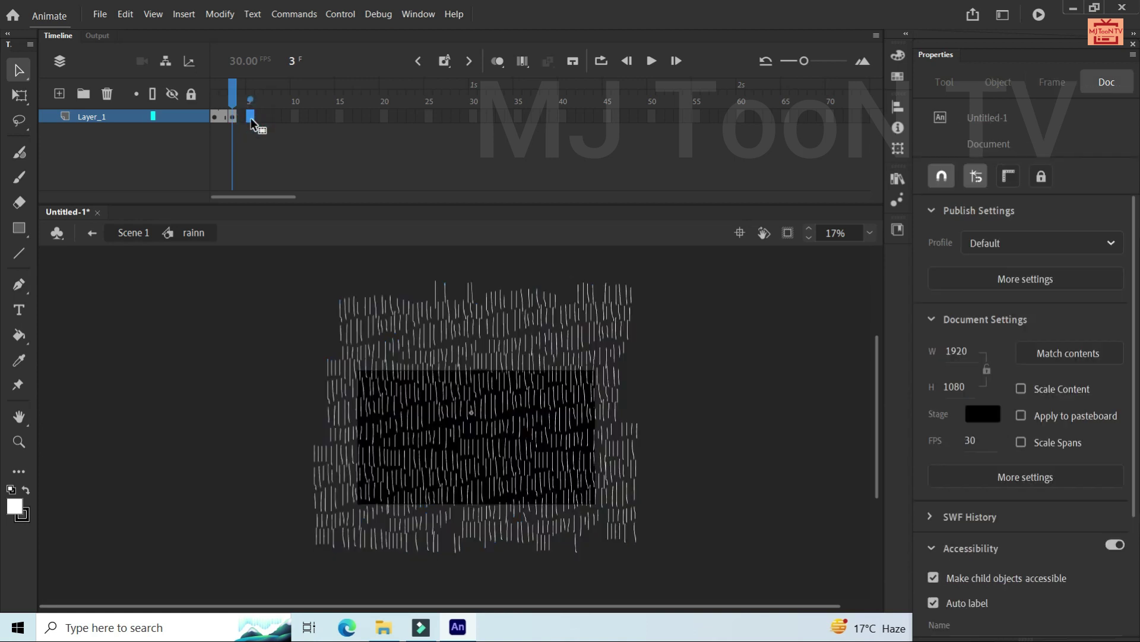
click(251, 120)
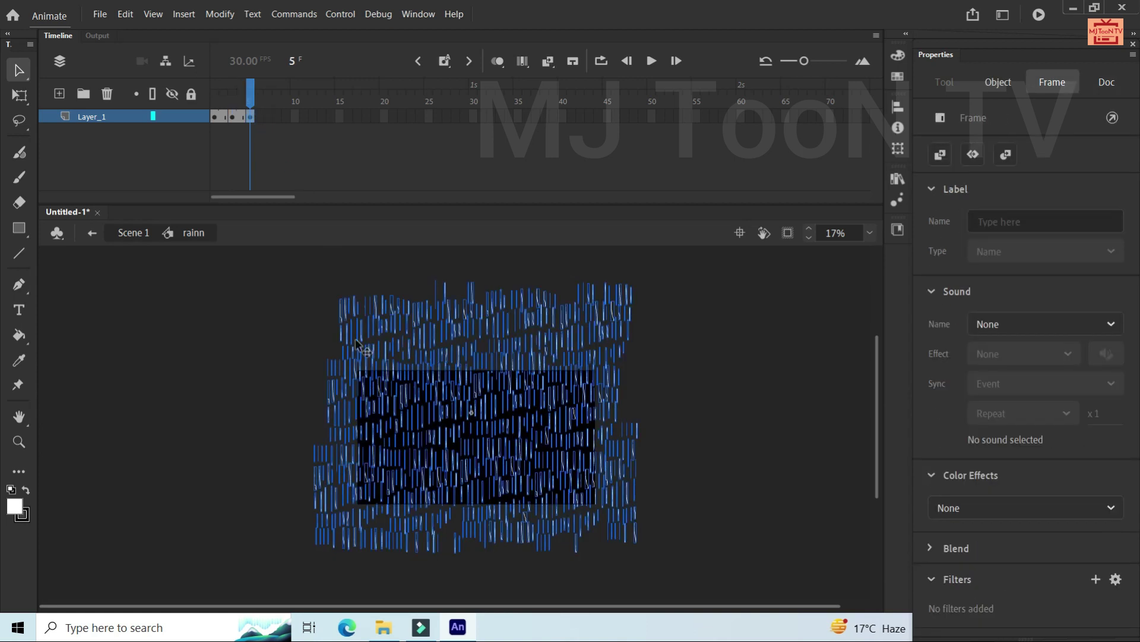
click(227, 19)
mouse_move(241, 189)
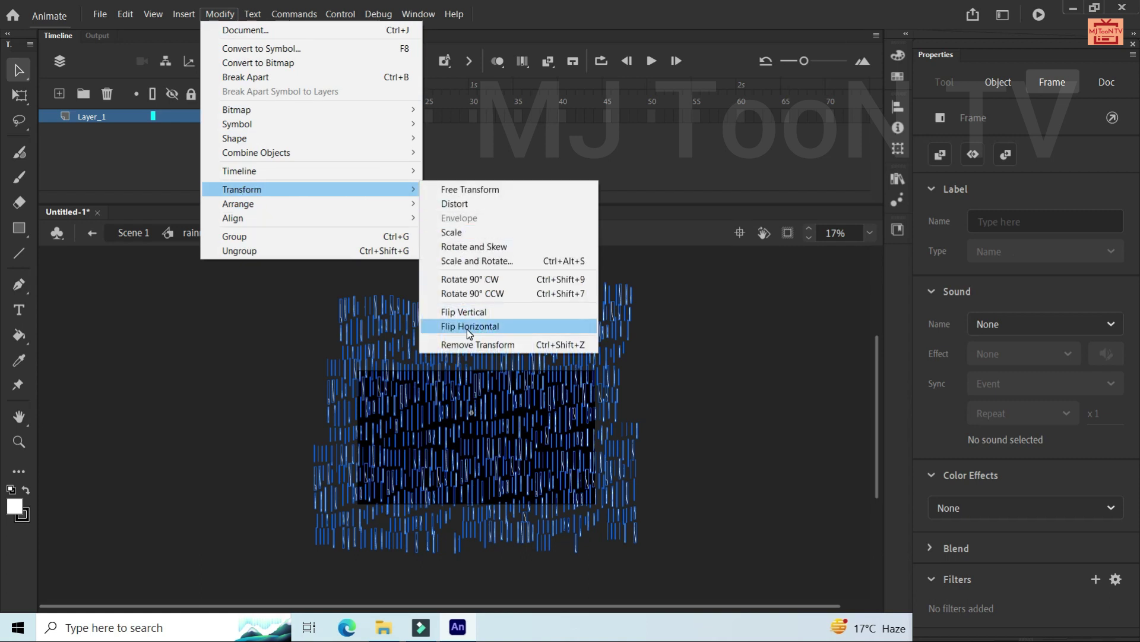
click(467, 329)
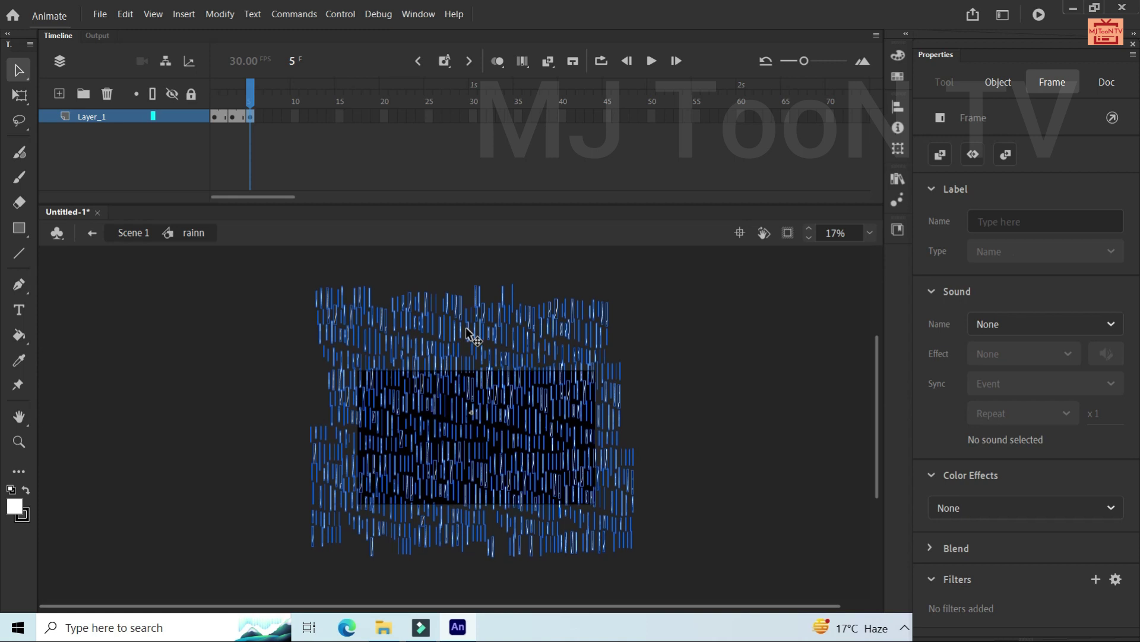
Deselect the artwork and scrub the playhead back to frame 1
click(244, 94)
drag(257, 94, 233, 94)
drag(214, 90, 205, 92)
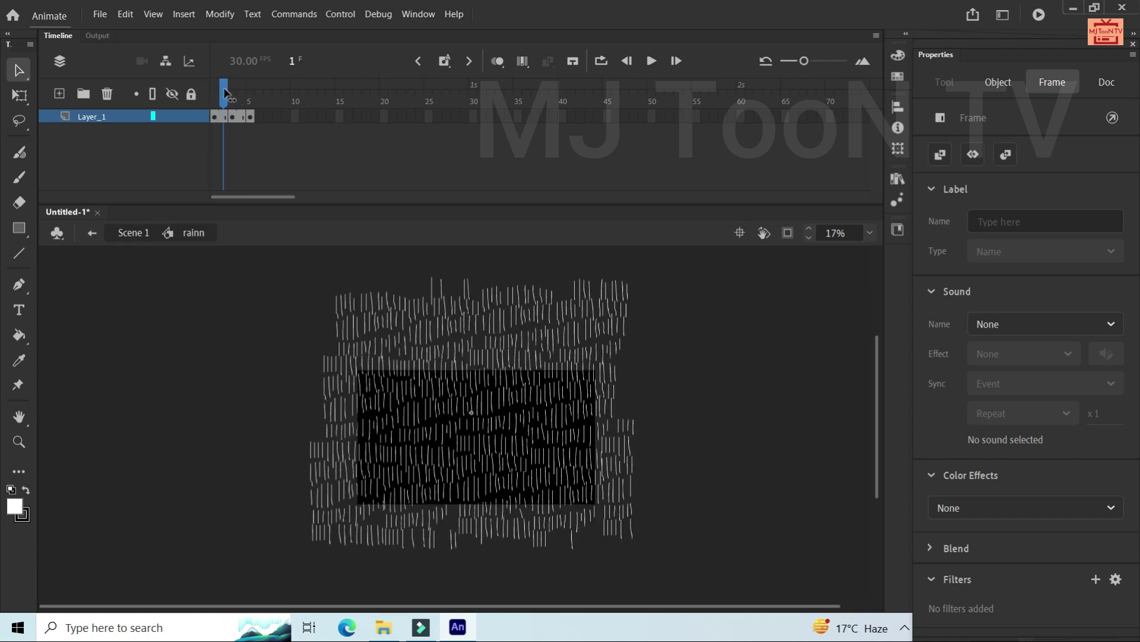
click(195, 168)
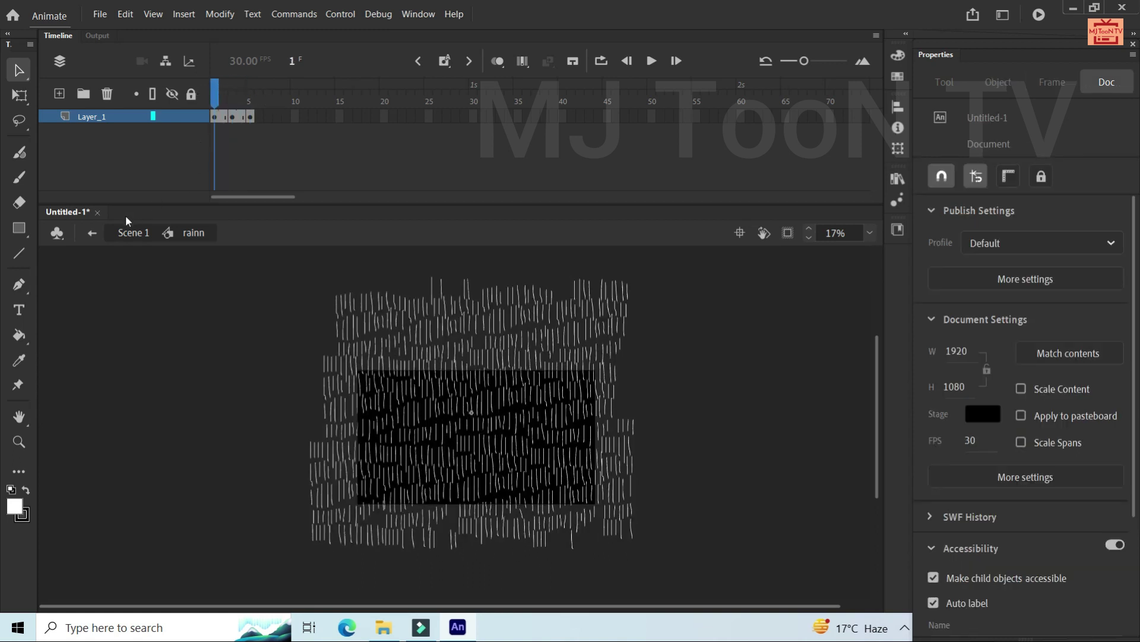
Go back to Scene 1, test the movie with Ctrl+Enter, and maximize the Untitled-1.swf window
click(92, 232)
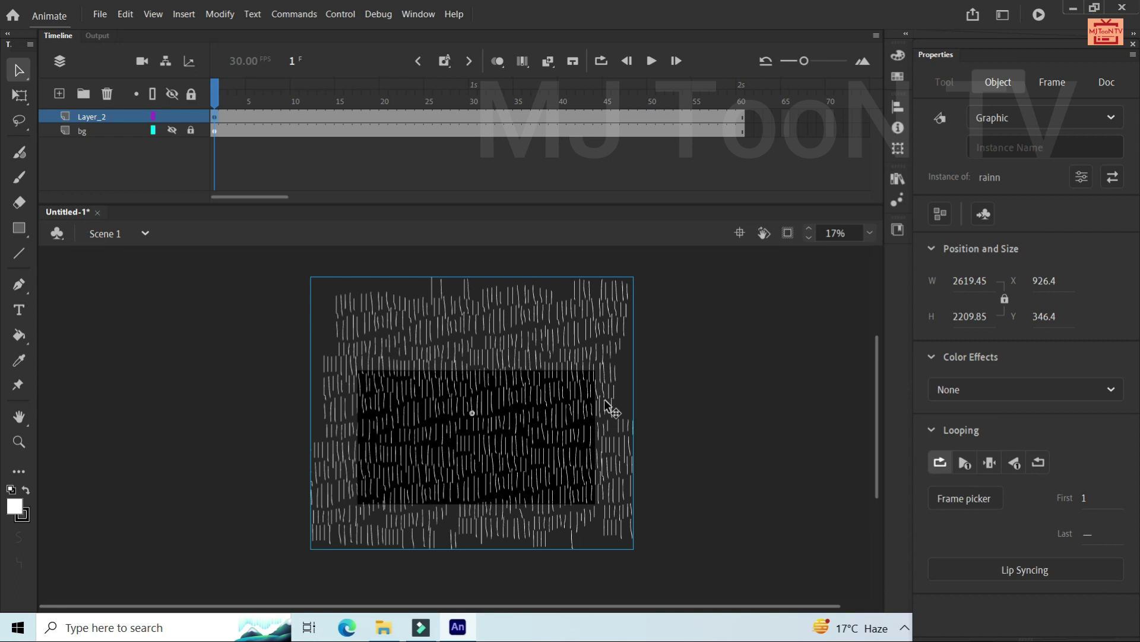
key(ctrl+Return)
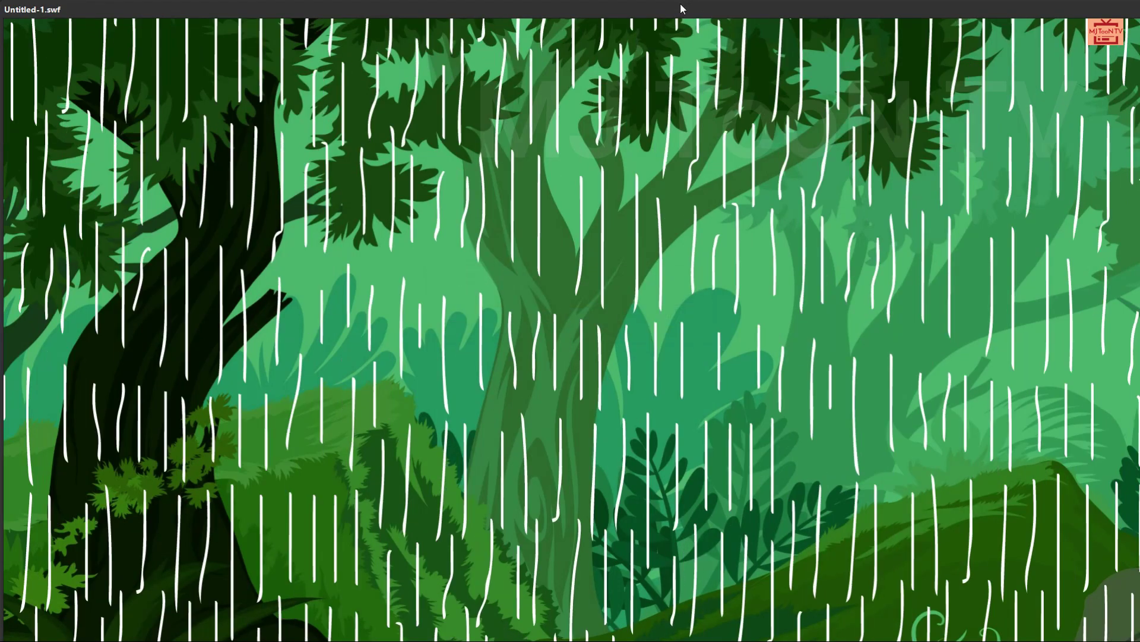
double_click(679, 2)
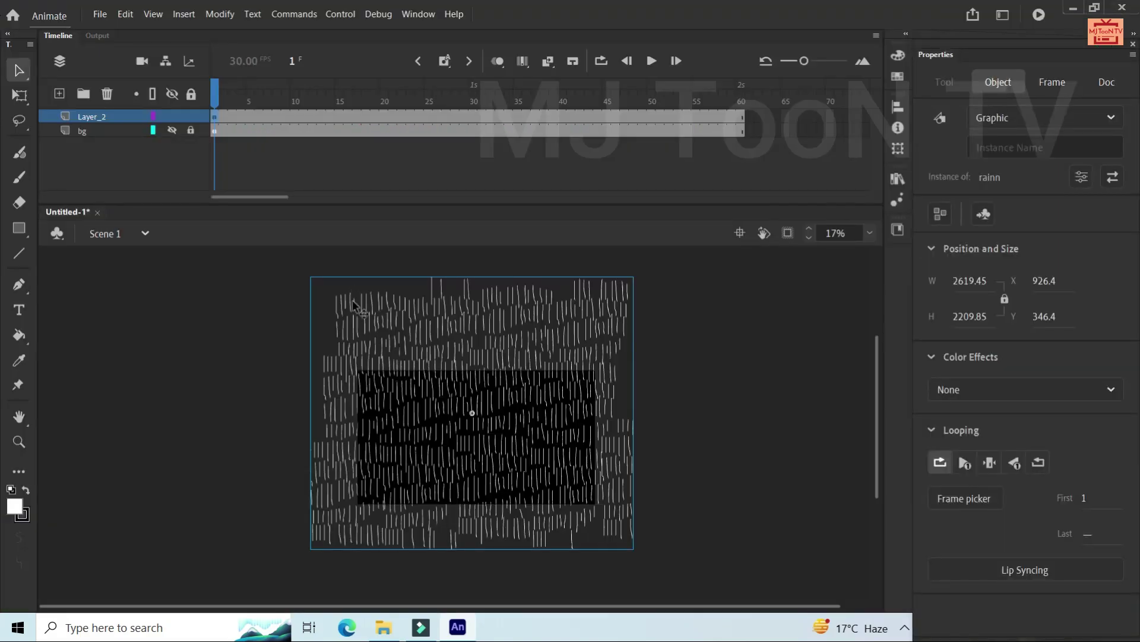
Give the rain instance an Alpha colour effect of 43%, then deselect it
click(217, 116)
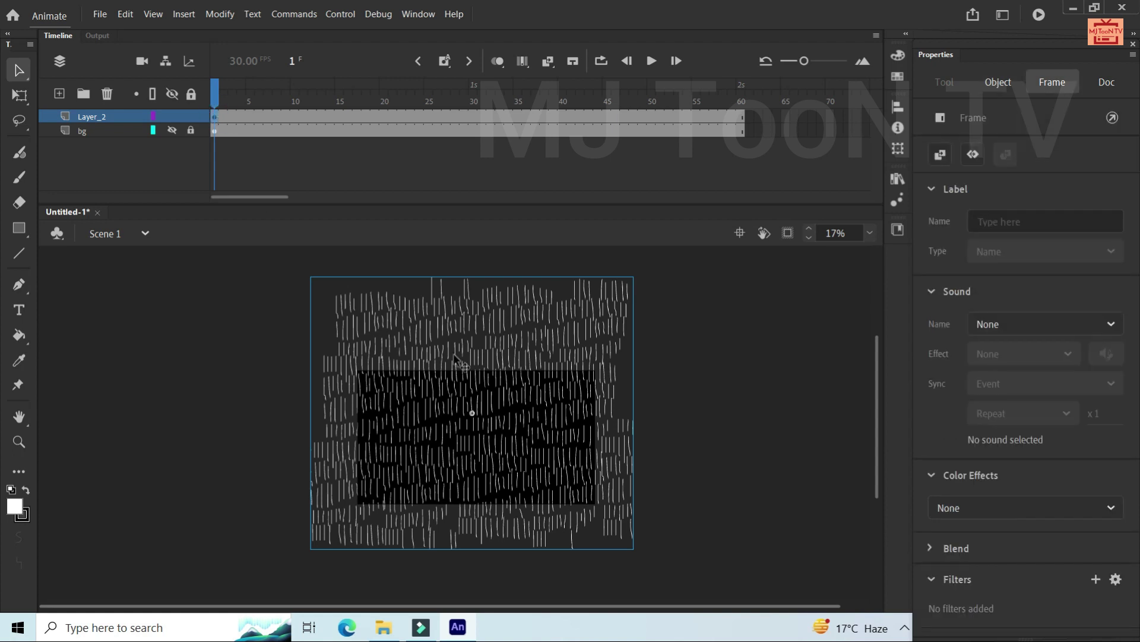
click(991, 508)
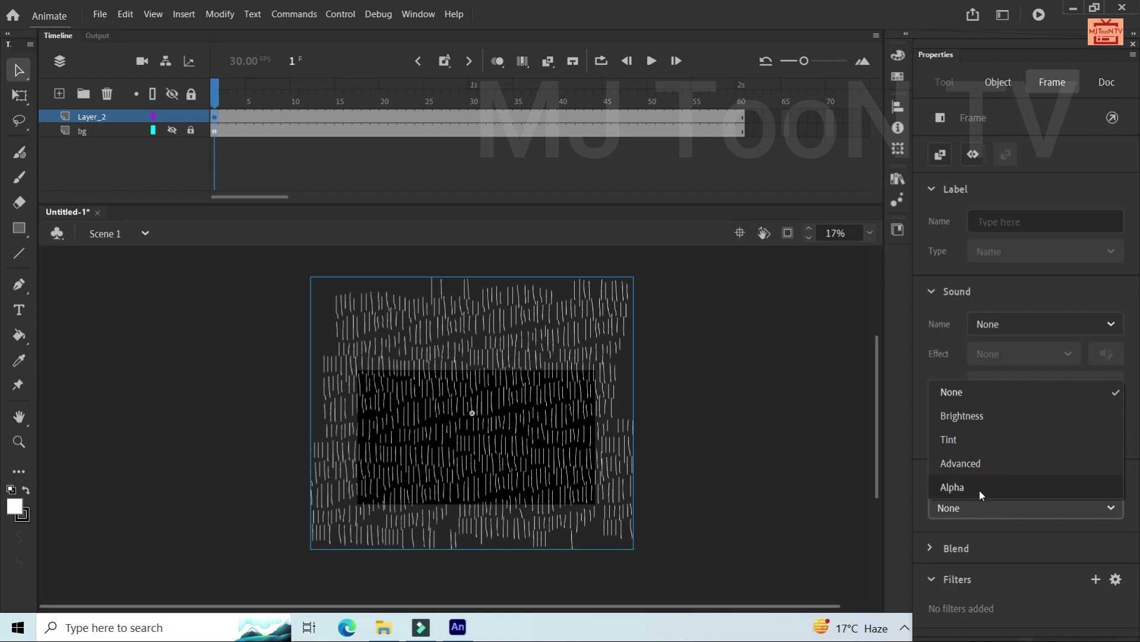
click(978, 488)
mouse_move(1028, 547)
mouse_down()
mouse_move(992, 548)
mouse_move(1010, 550)
mouse_up()
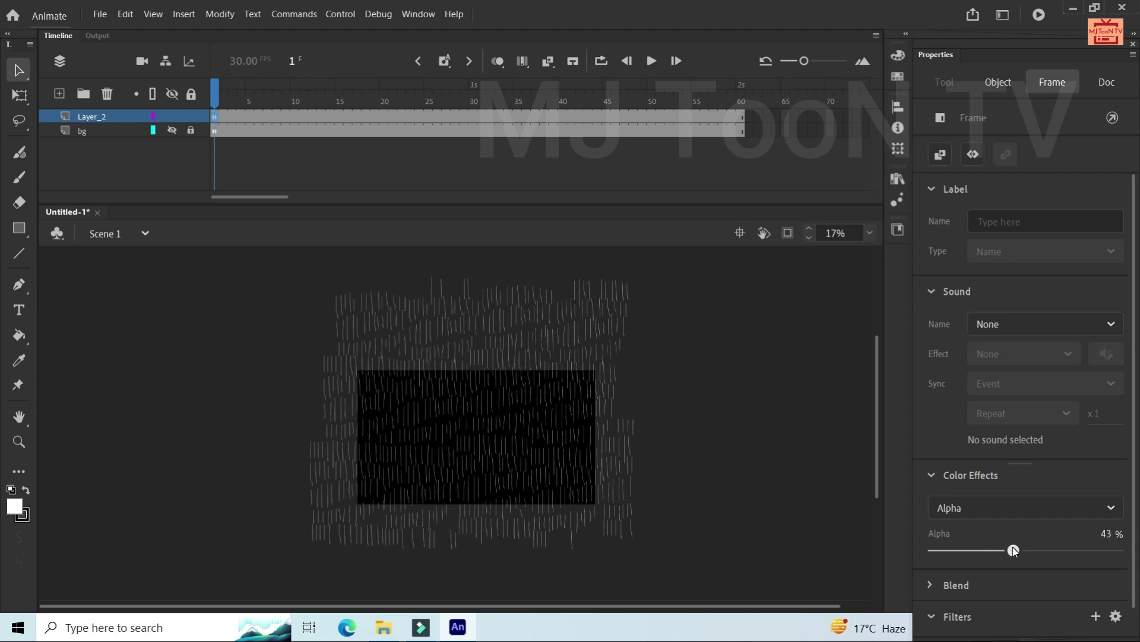
click(799, 458)
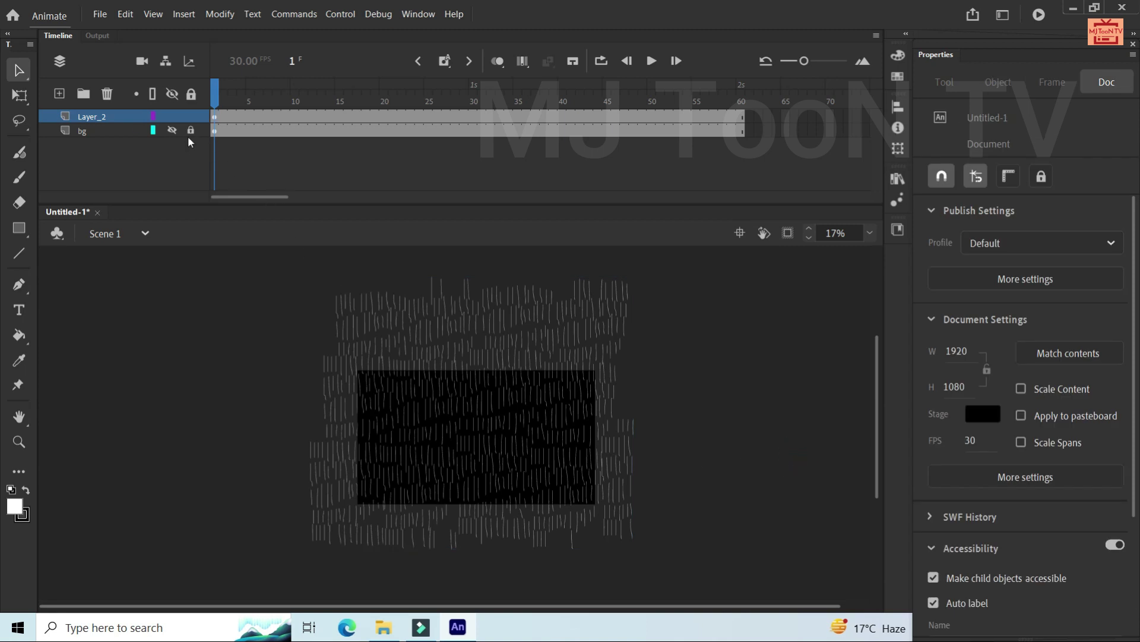
Unhide the bg forest layer, test the combined scene as an SWF, then reselect the rain instance
click(171, 130)
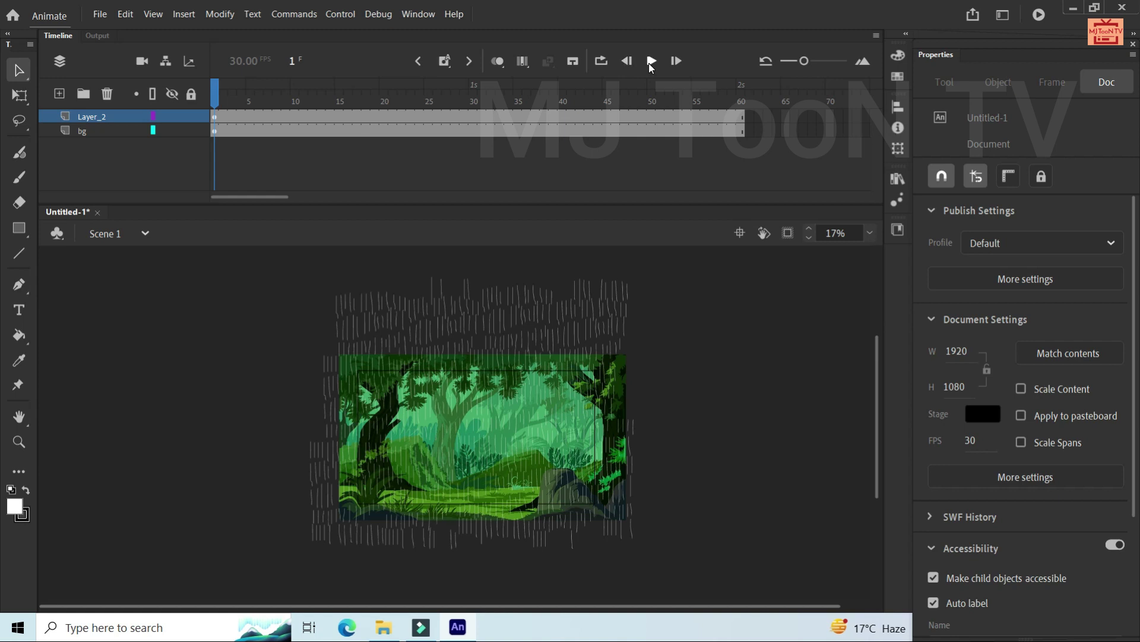
key(ctrl+Return)
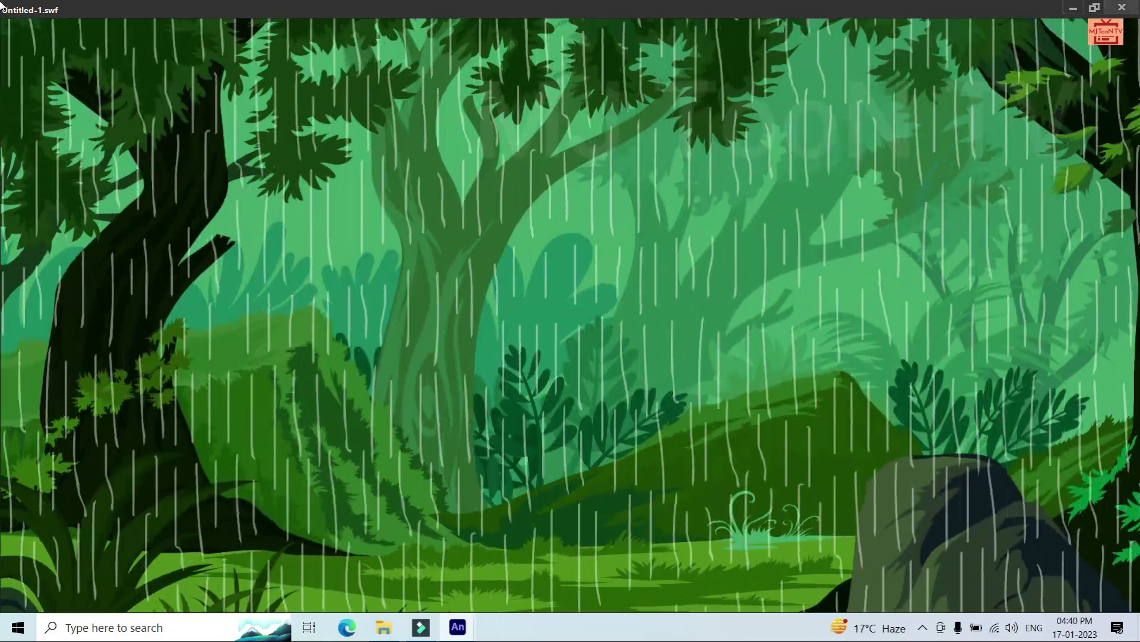
key(ctrl+w)
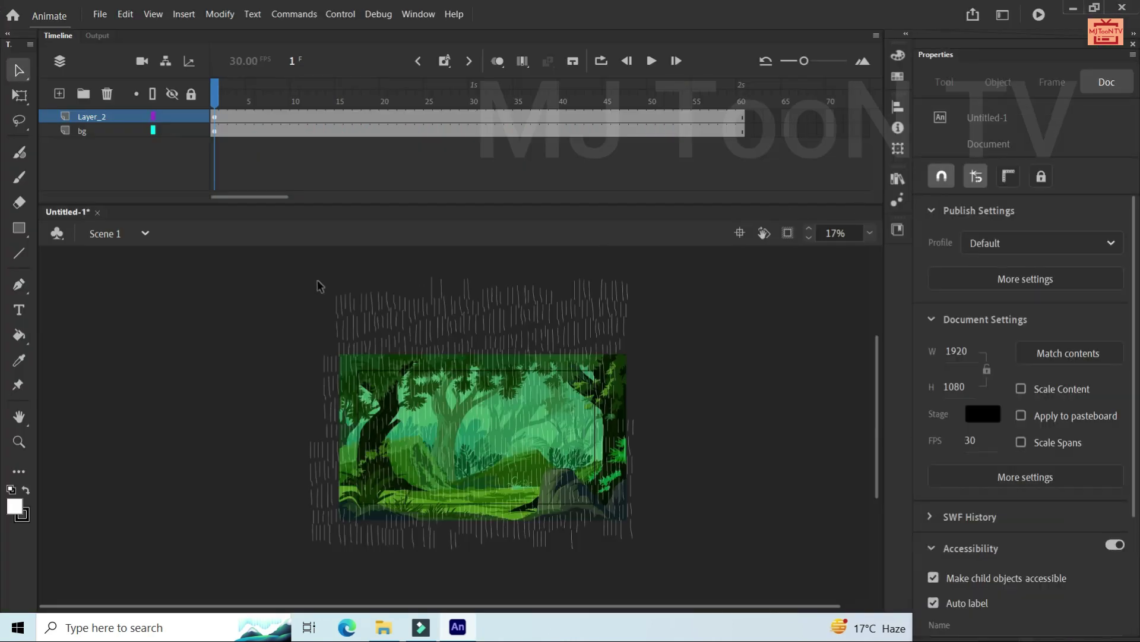
click(274, 262)
click(216, 116)
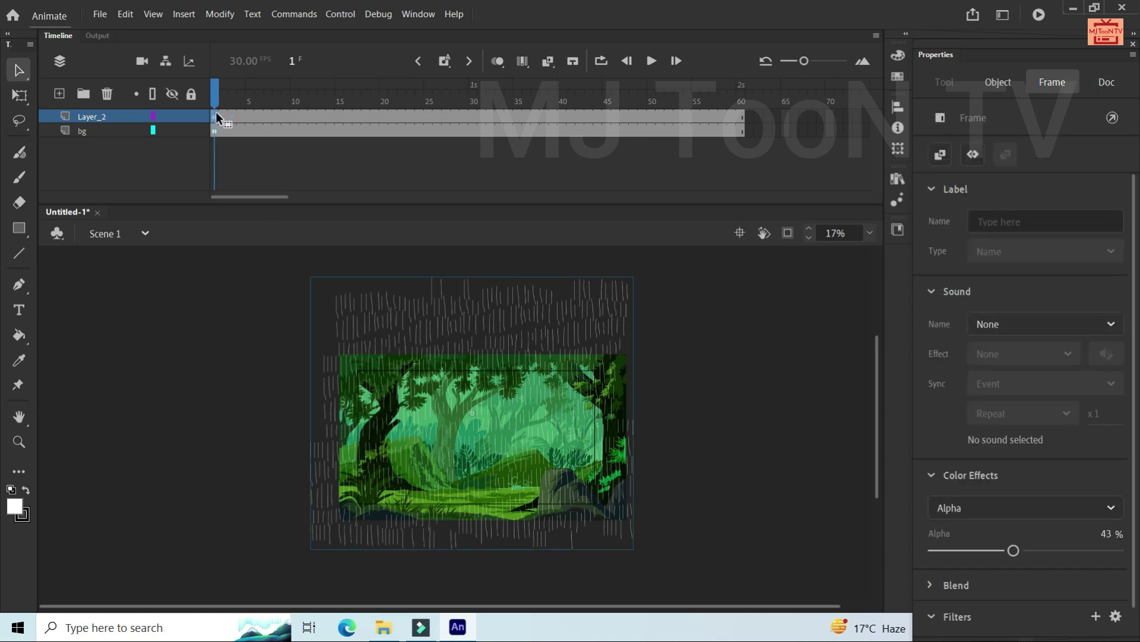
Rotate the rain clockwise with Free Transform into a slant, then play the timeline to preview
key(q)
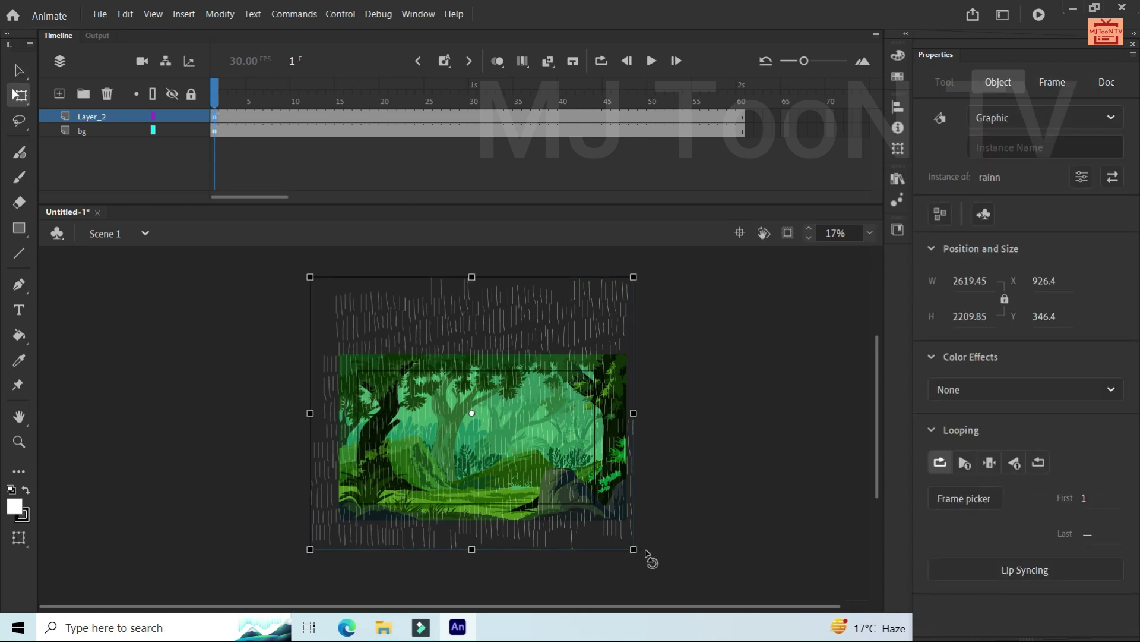
drag(651, 558, 594, 562)
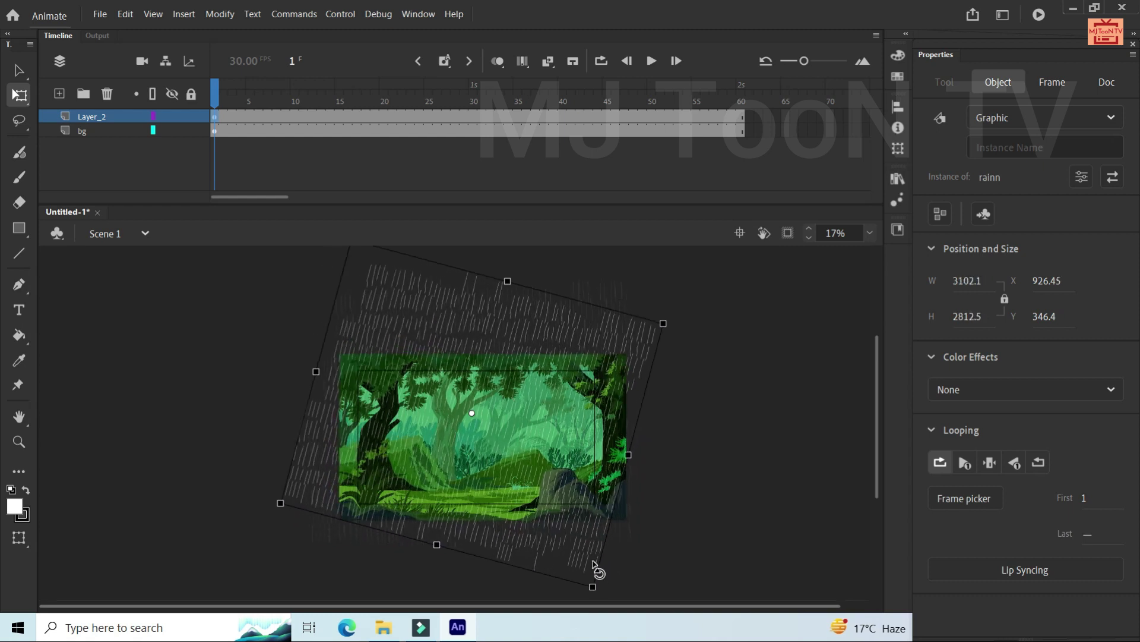
drag(594, 564, 589, 565)
click(654, 62)
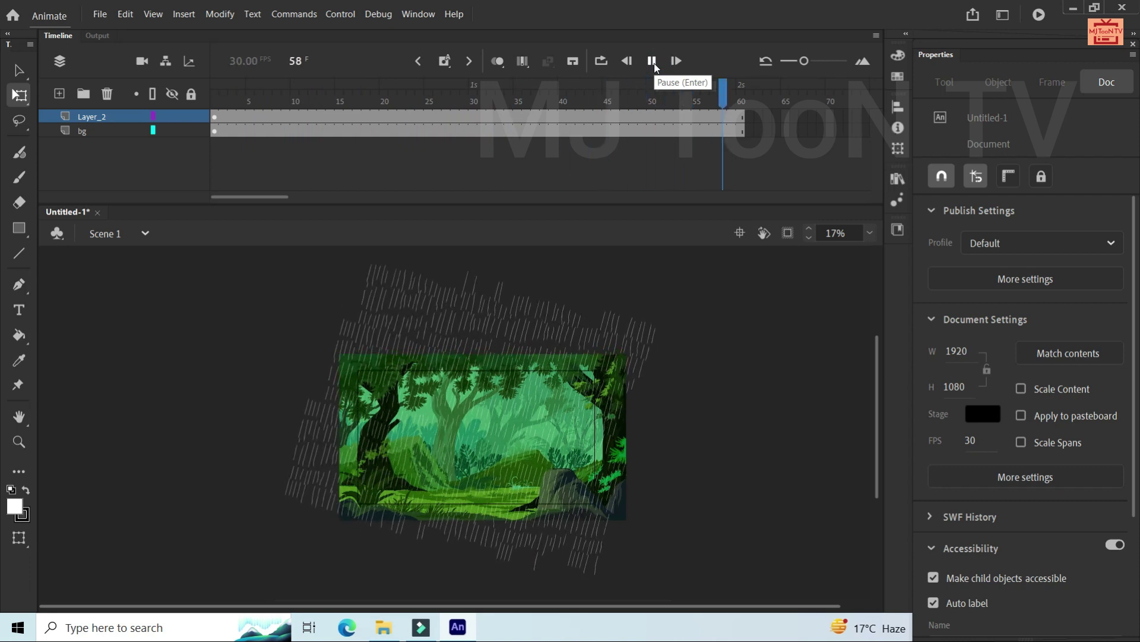
Test-export the slanted rain scene as an SWF and view it maximized
key(ctrl+Return)
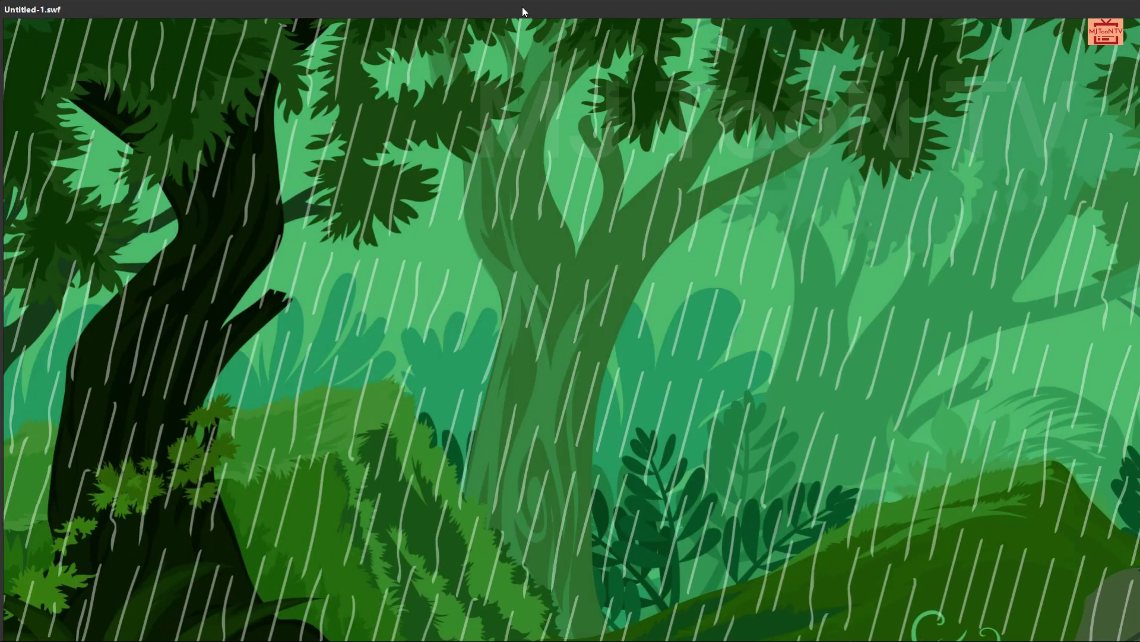
double_click(522, 5)
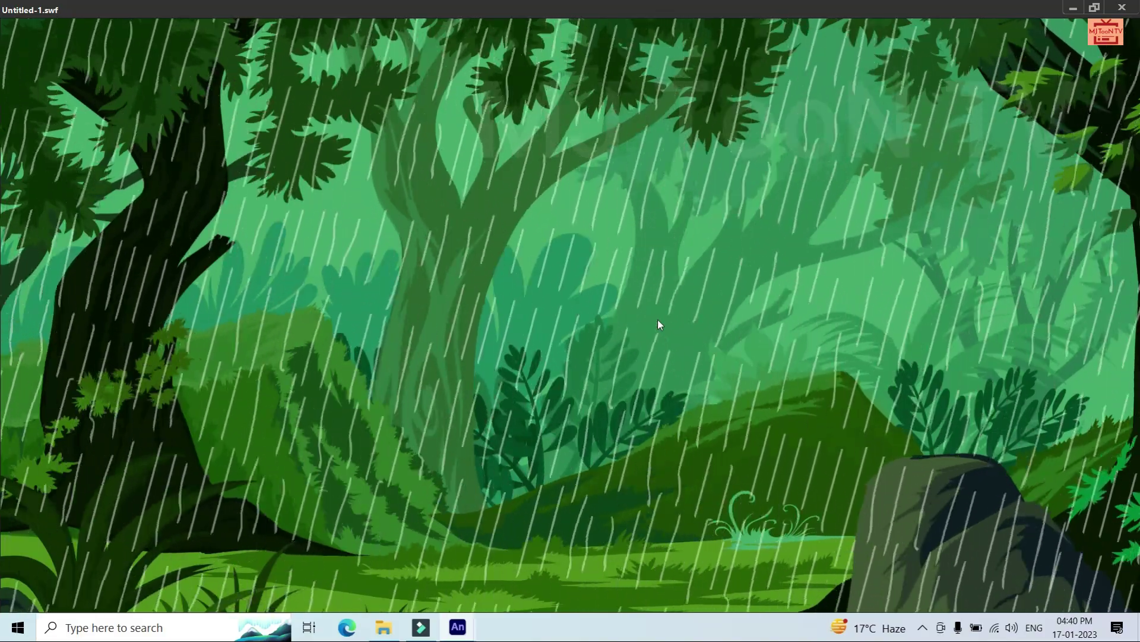
Close the test movie, rotate the rain further clockwise, and add a keyframe at Layer_2 frame 60
click(1122, 7)
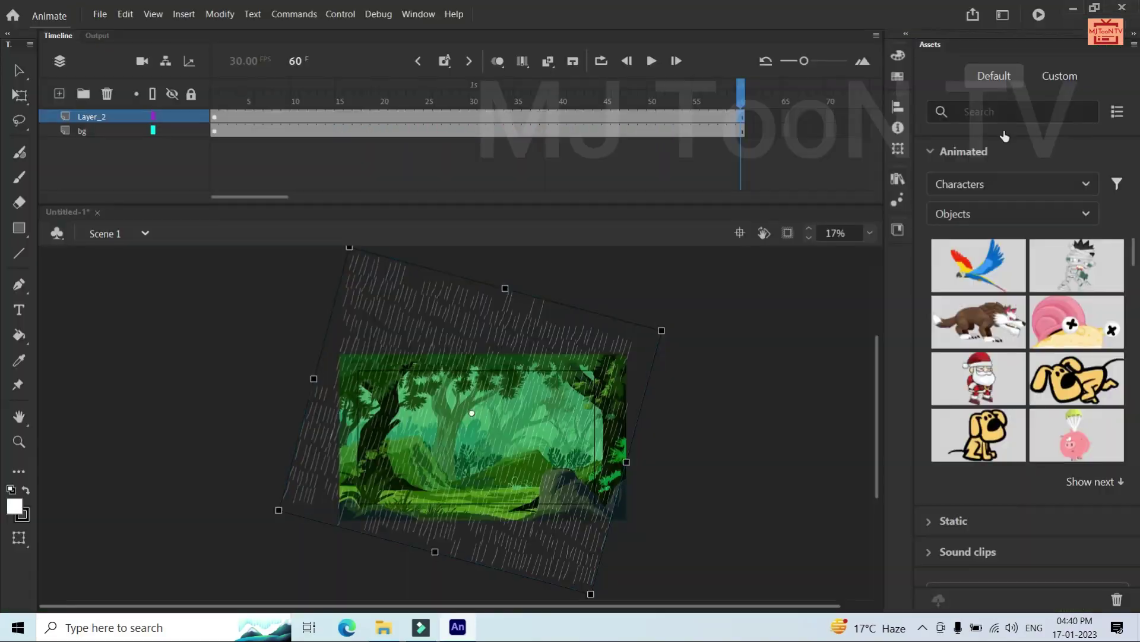
drag(601, 597, 568, 597)
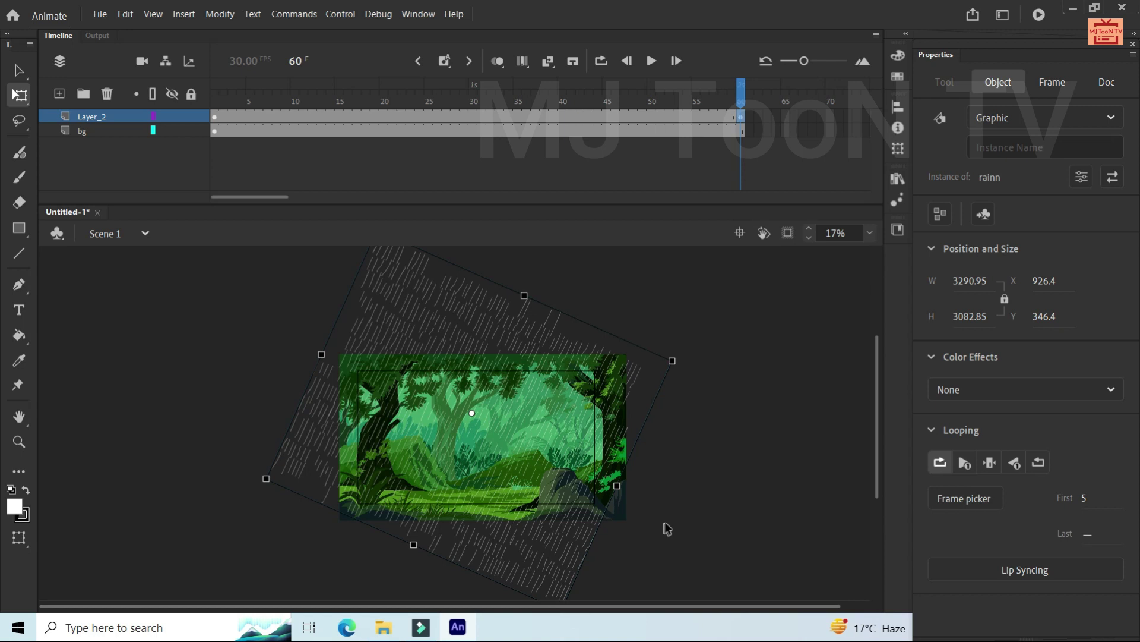
click(743, 116)
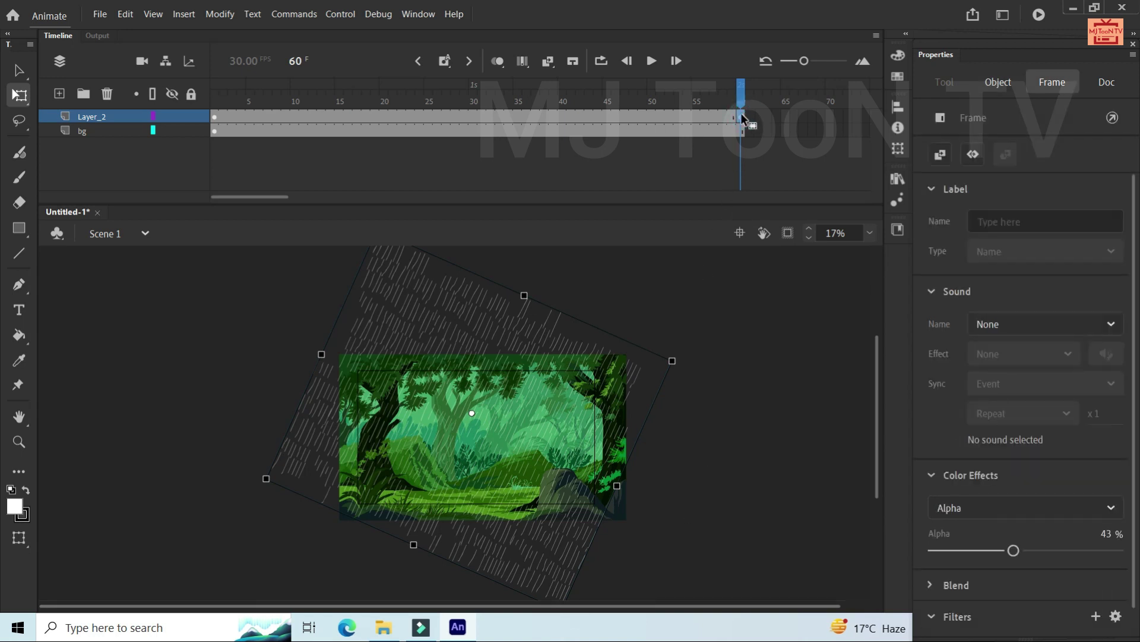
key(F6)
With the playhead at frame 60, deselect the rain and test the scene as an SWF
drag(213, 126, 212, 119)
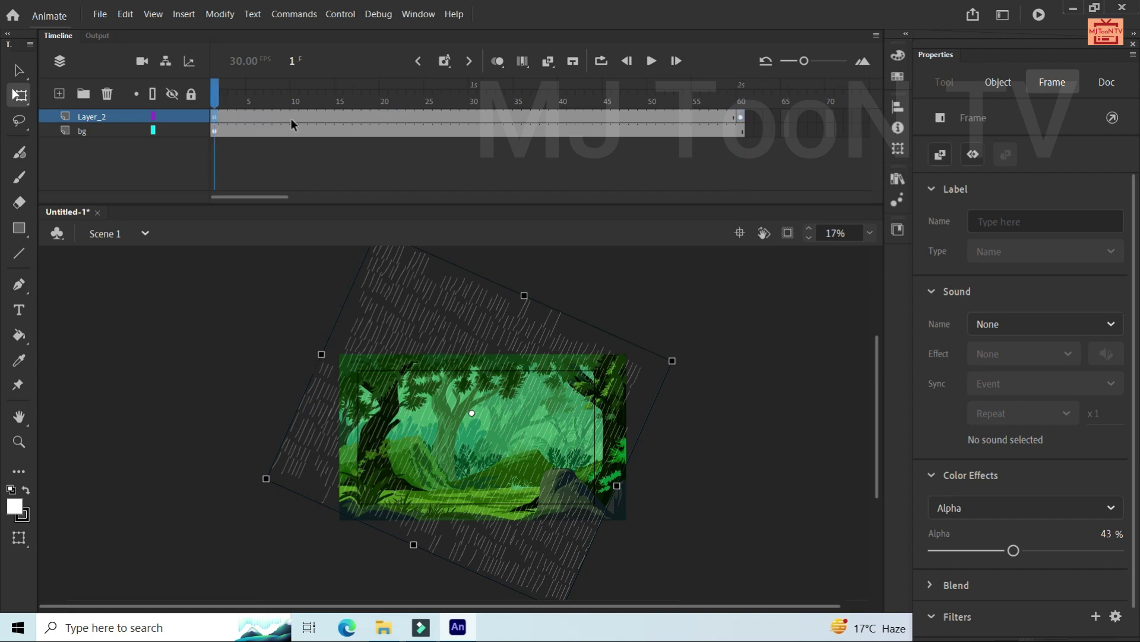
click(741, 122)
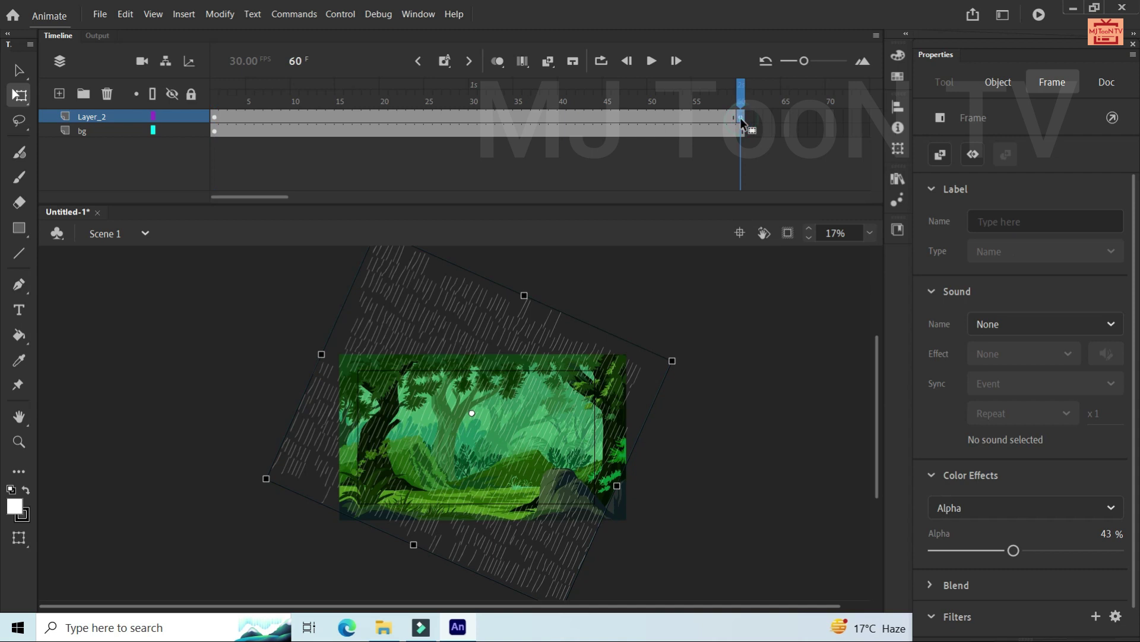
click(740, 117)
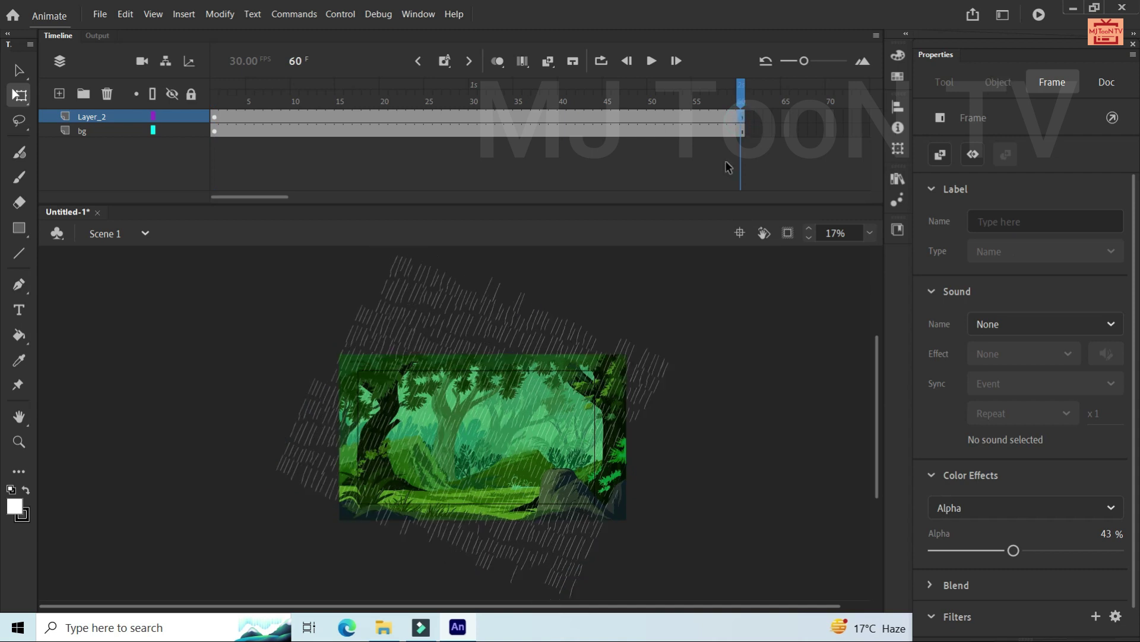
key(ctrl+Return)
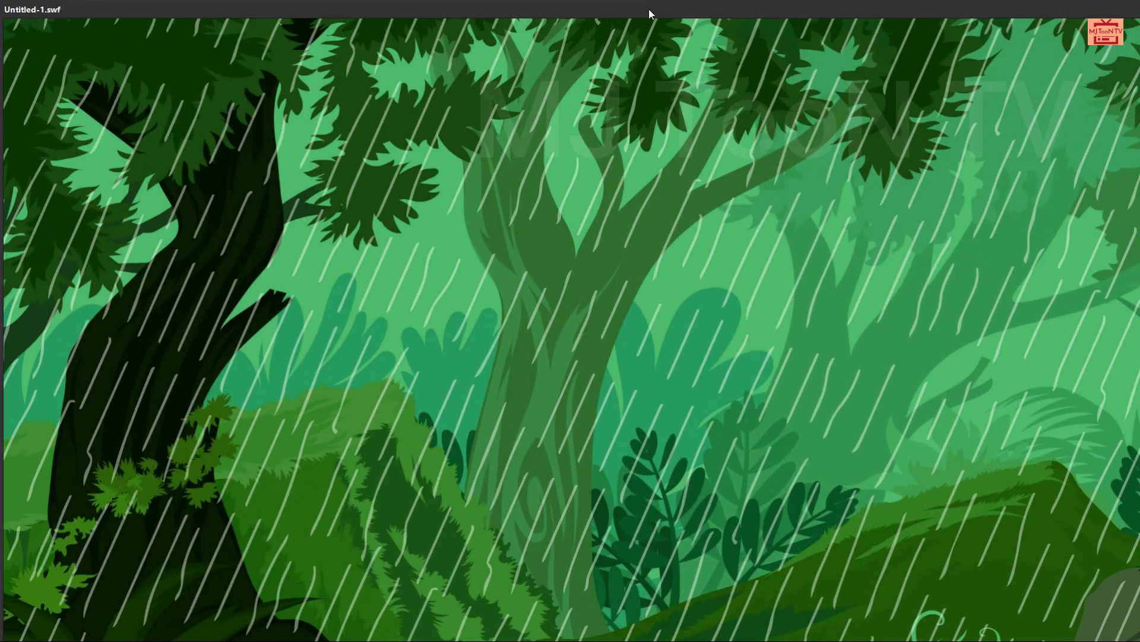
View the steeper-rain test movie full screen, then close the SWF window
double_click(649, 9)
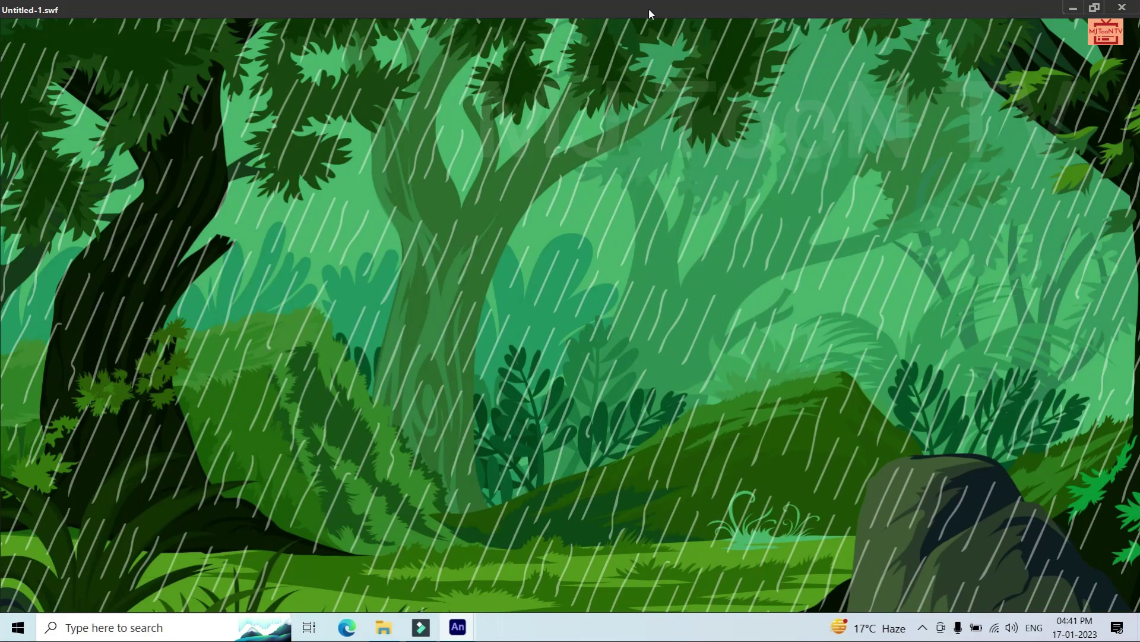
click(1124, 7)
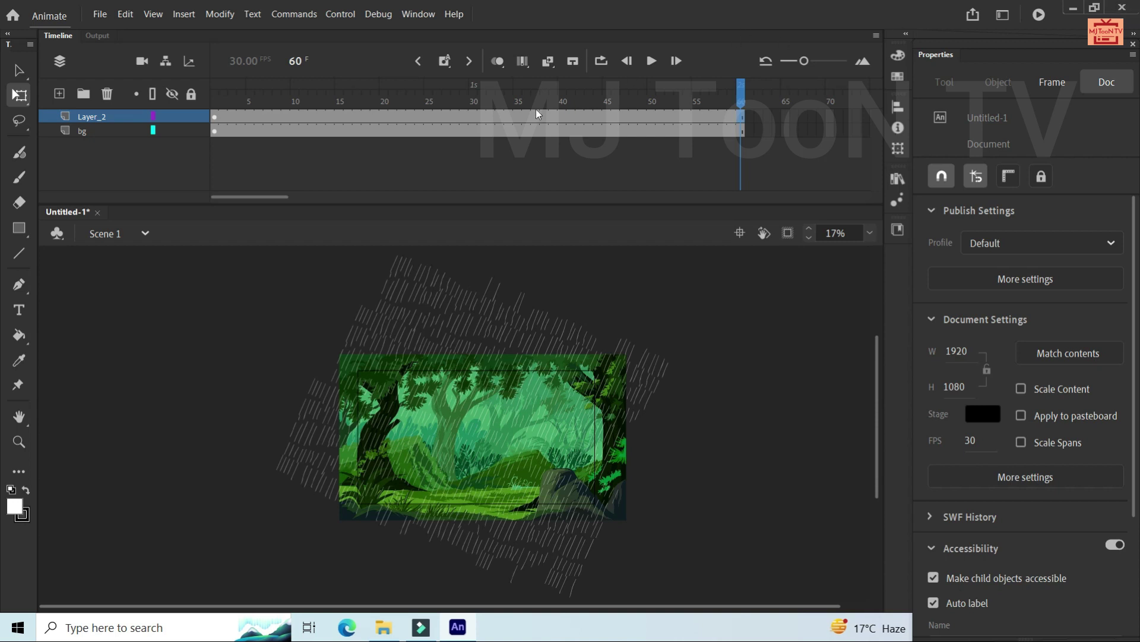
Lock Layer_2 and rename it 'rain', then select frame 15 of the bg layer
click(214, 132)
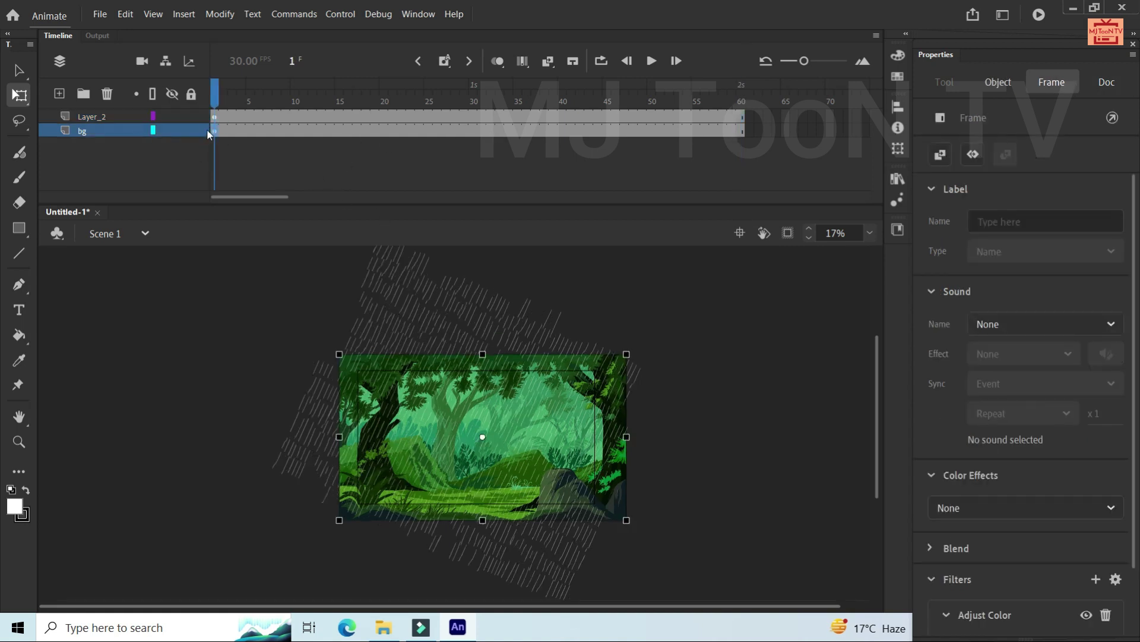
click(190, 116)
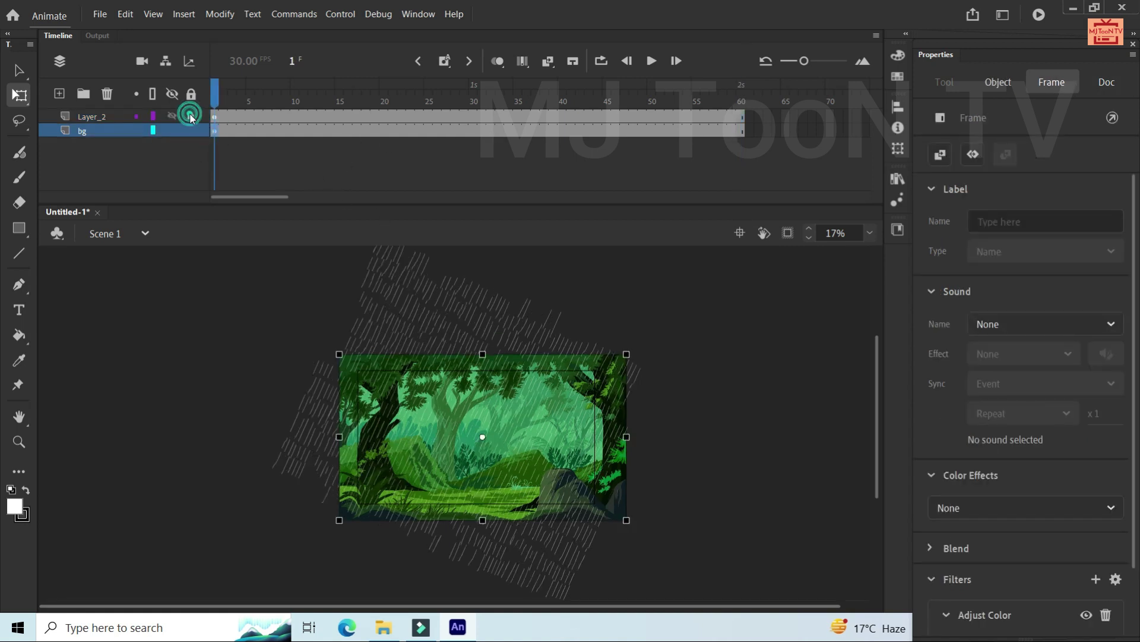
click(95, 117)
double_click(95, 116)
text(rain)
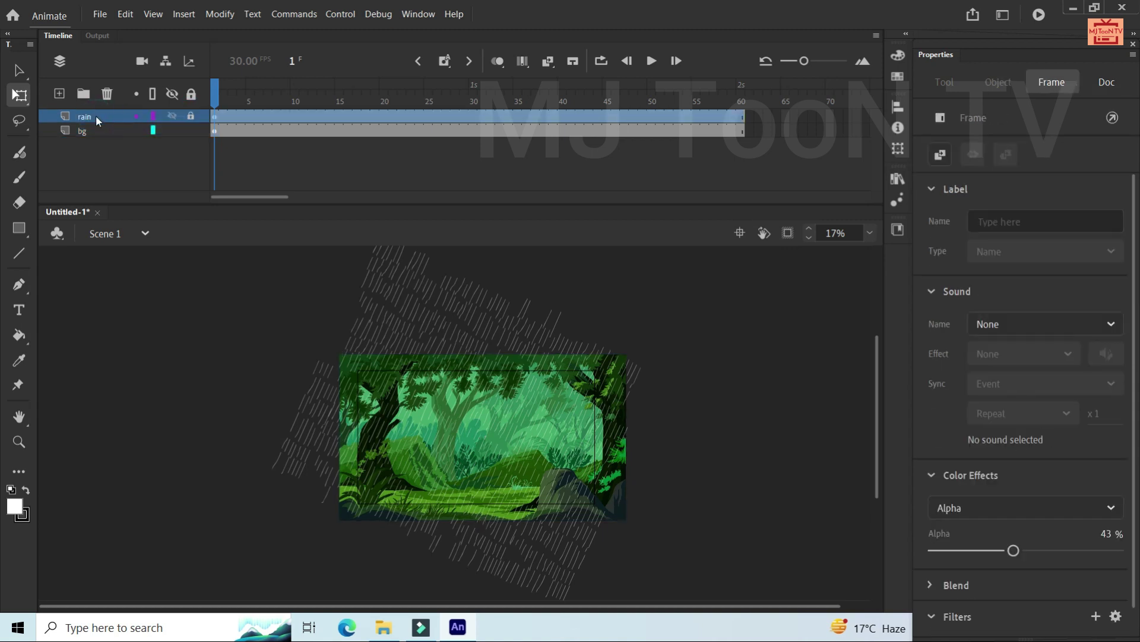
click(212, 132)
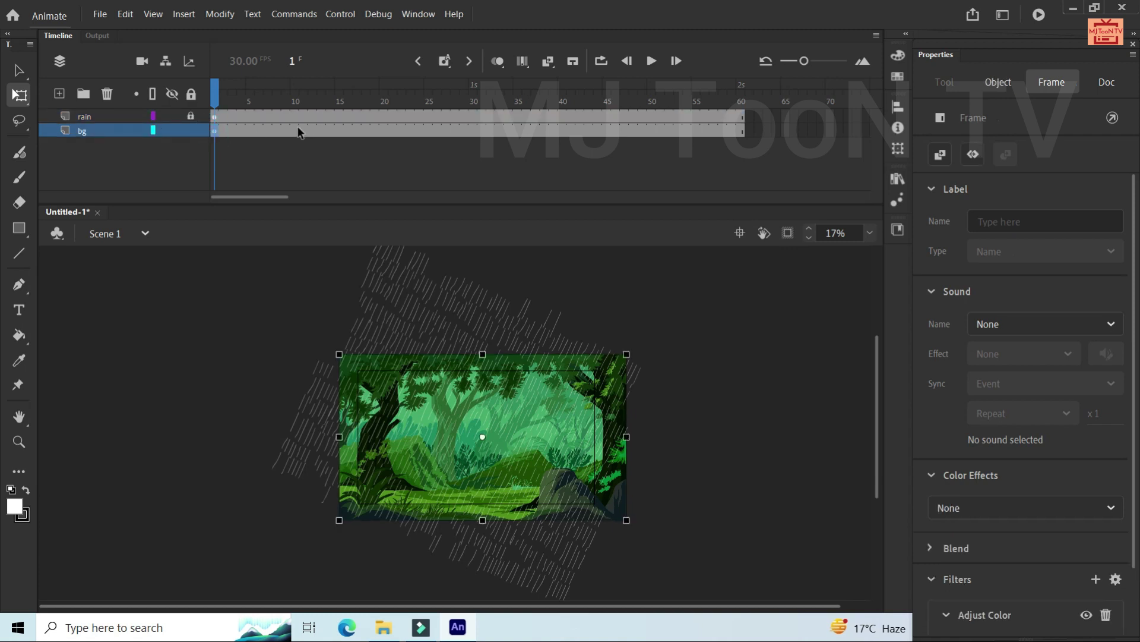
click(341, 130)
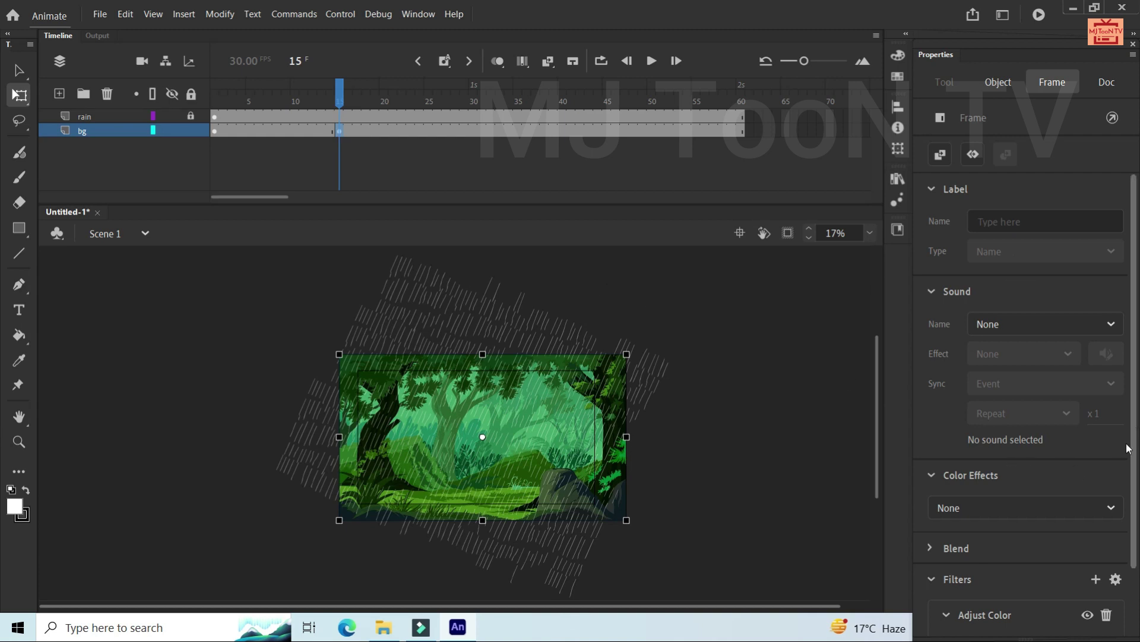
Add an Adjust Color filter to the frame-15 background with brightness -6
click(1097, 580)
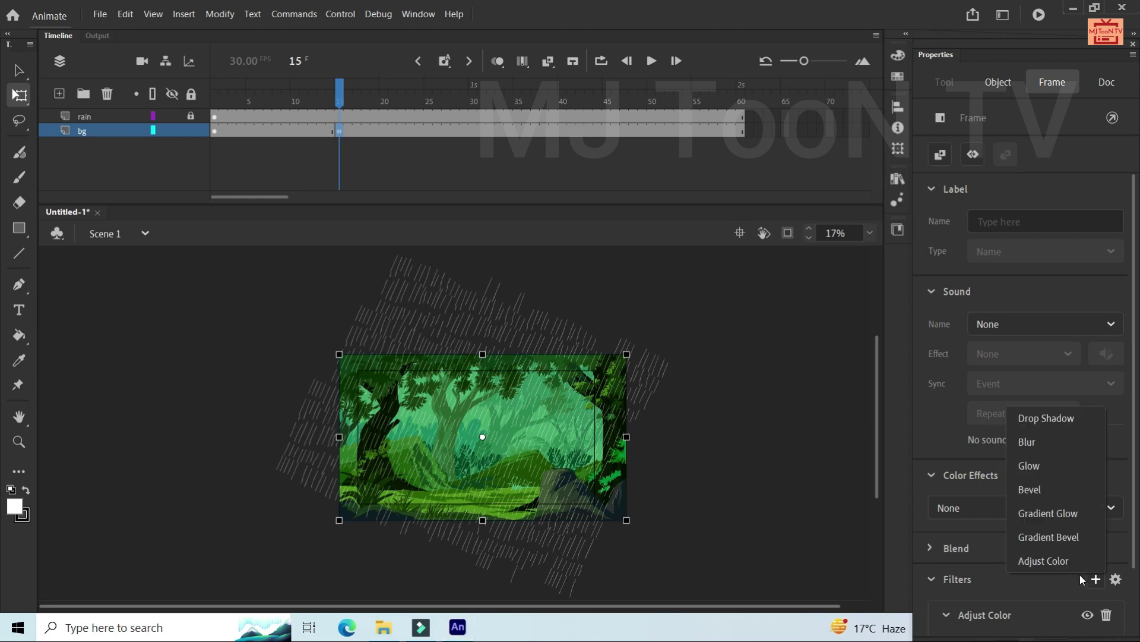
click(1058, 564)
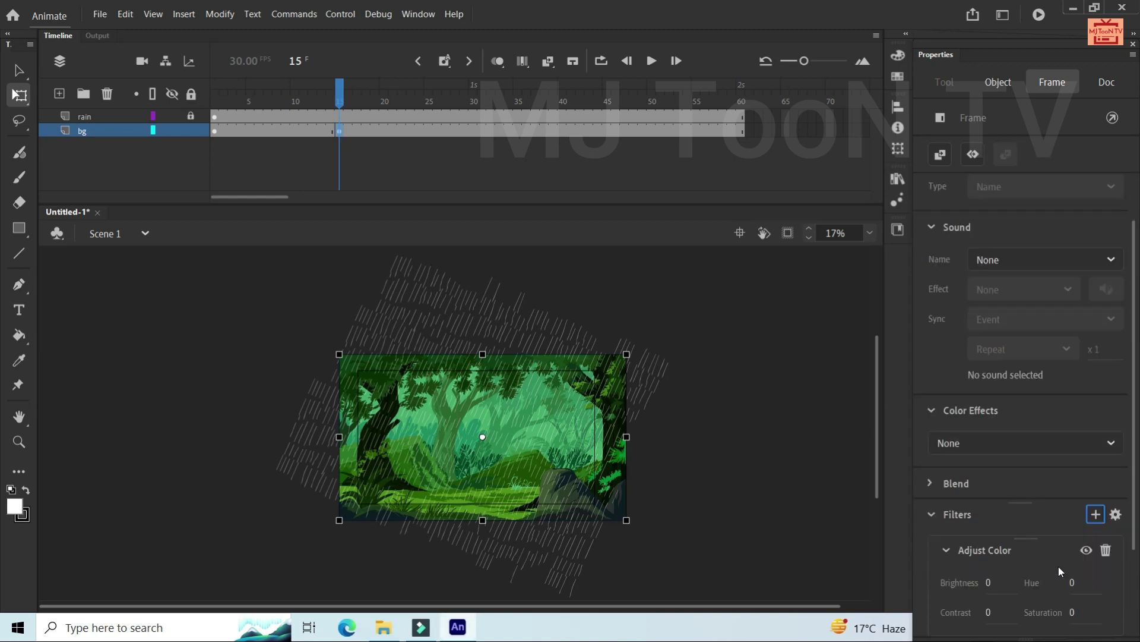
click(990, 582)
click(214, 131)
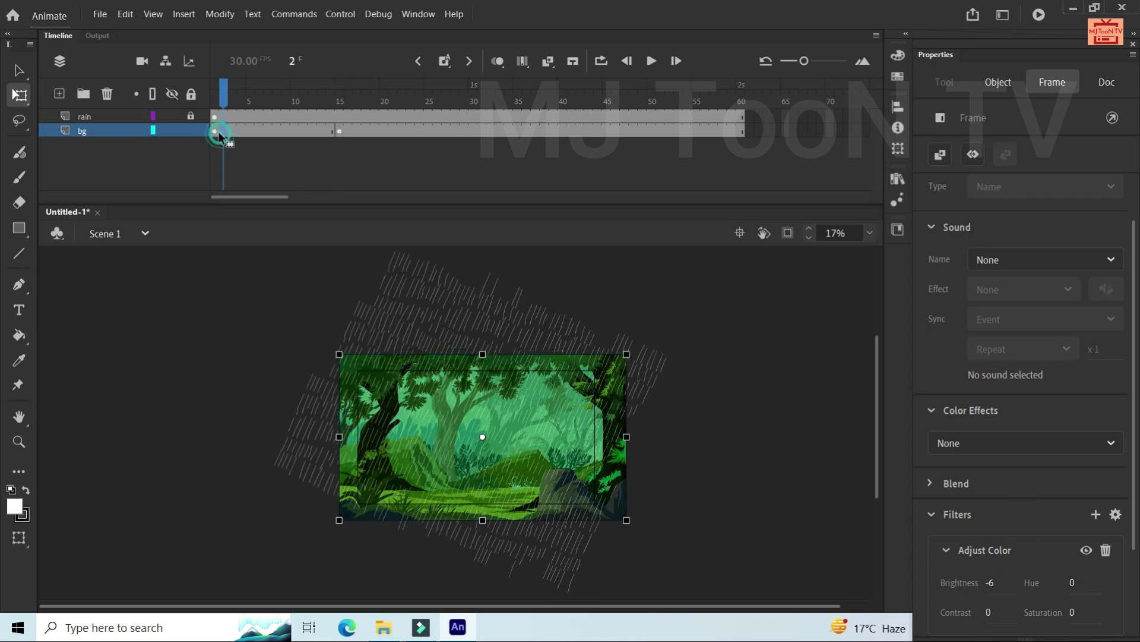
click(339, 131)
key(Down)
key(Down)
key(Down)
key(Down)
key(Down)
key(Down)
key(Down)
key(Down)
key(Down)
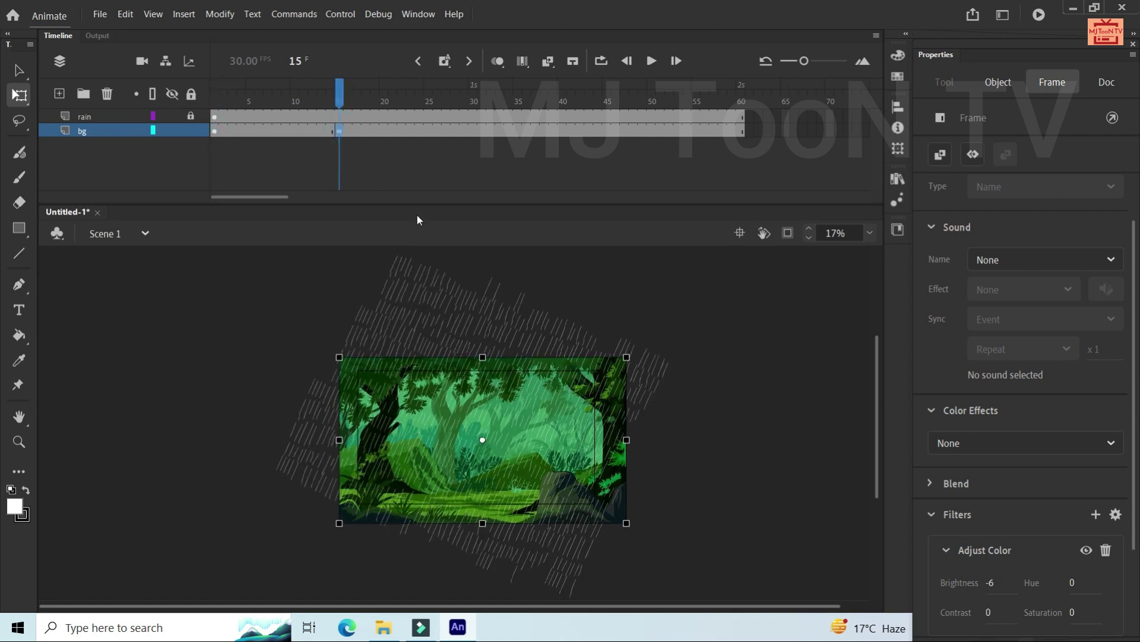
key(shift+Up)
key(shift+Up)
key(shift+Up)
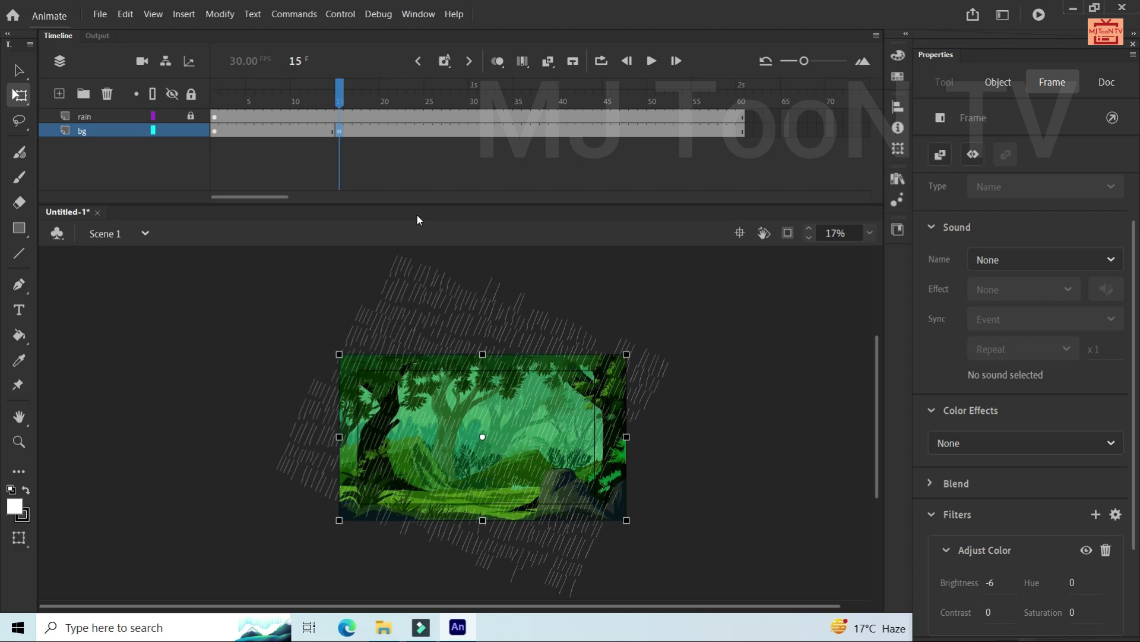
Set the frame-15 Adjust Color filter to brightness -11, hue 45, contrast 10, saturation 22
click(338, 130)
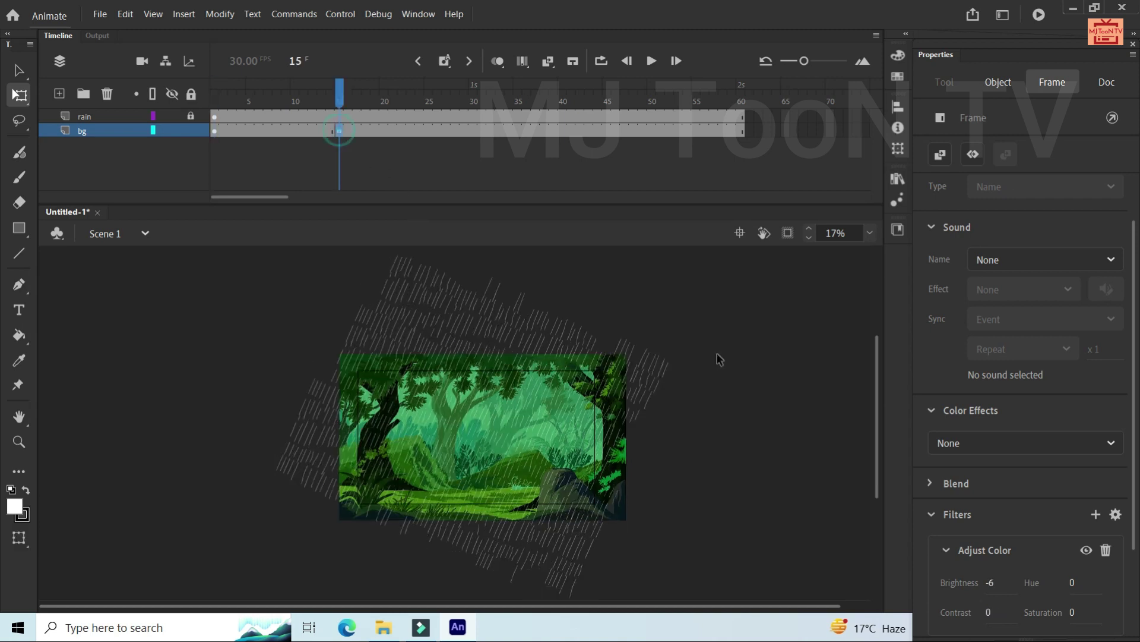
click(990, 581)
text(-10)
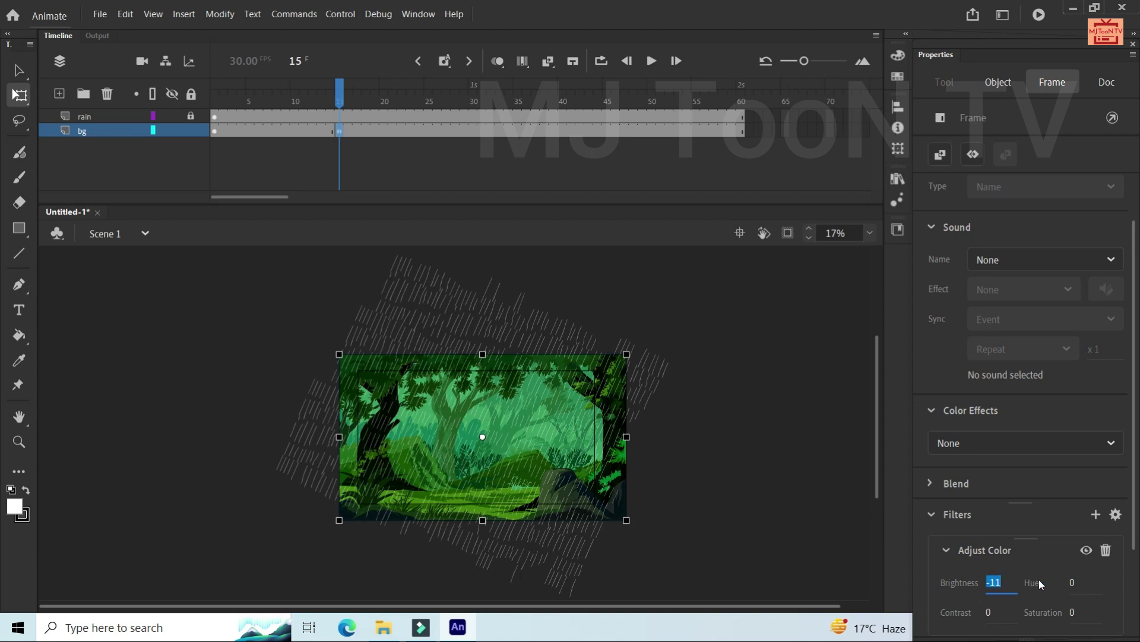
click(1073, 581)
click(987, 611)
text(5)
click(1071, 613)
text(11)
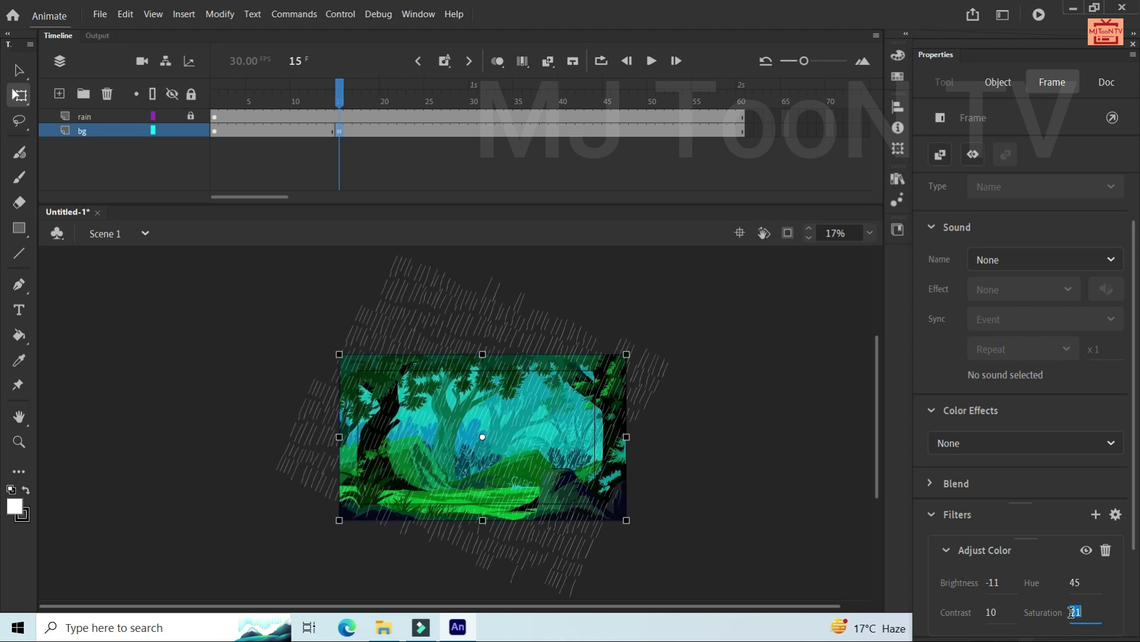
Scrub around frame 15 to preview the teal-tinted background, then reselect its keyframe
click(782, 466)
mouse_move(339, 89)
mouse_down()
mouse_move(349, 93)
mouse_move(326, 93)
mouse_move(343, 106)
mouse_up()
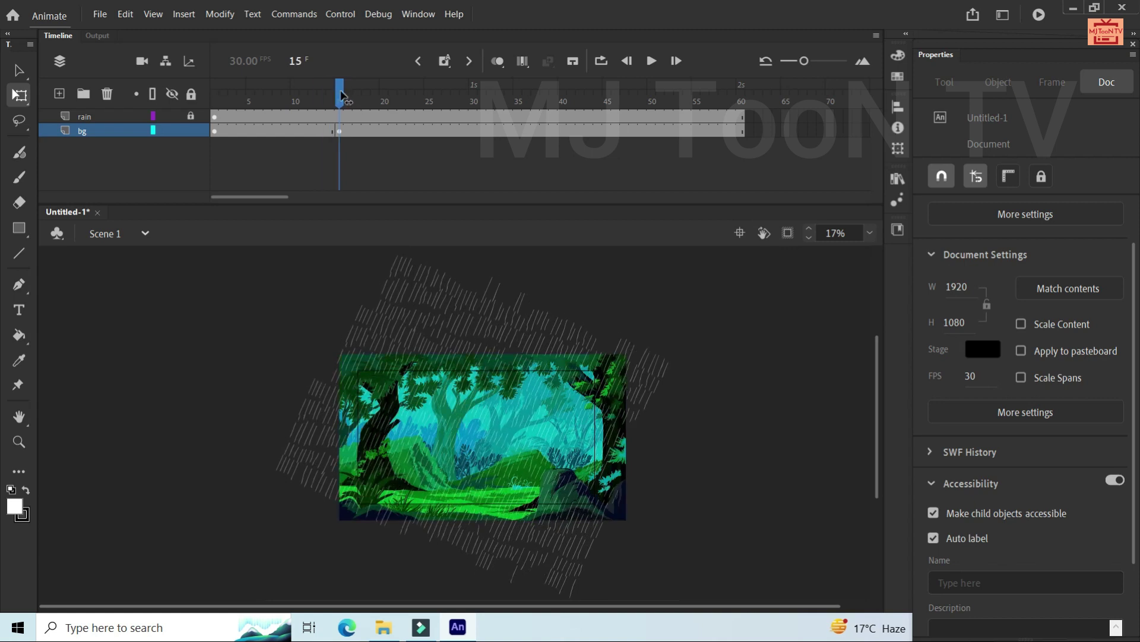
click(342, 132)
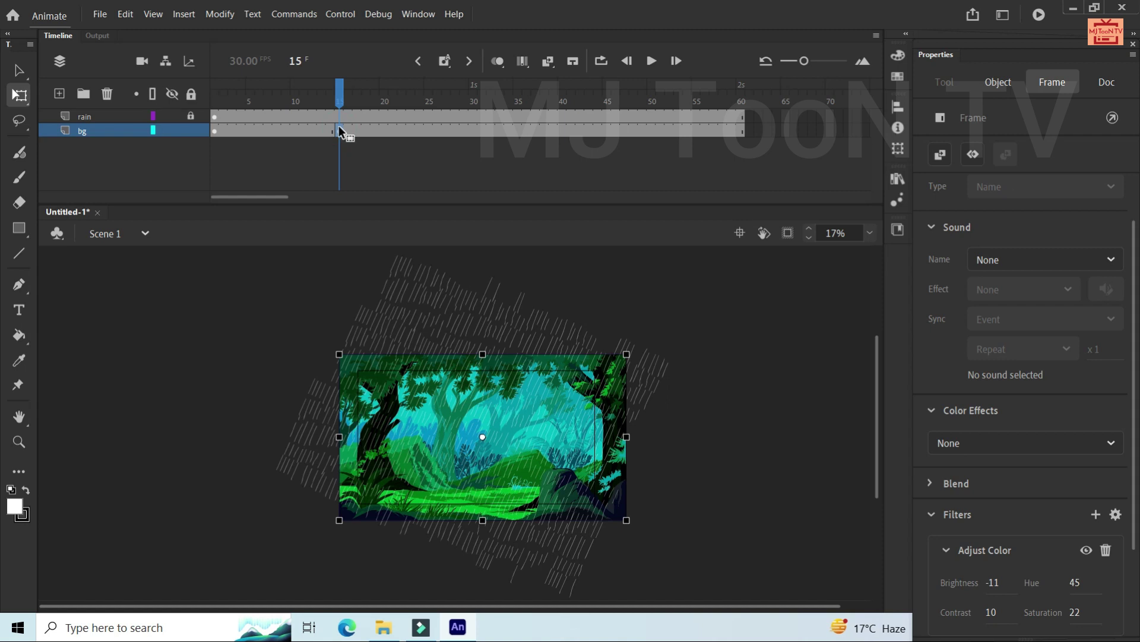
Copy alternating dark and cyan bg keyframes to frames 18, 20 and 23, then test the movie
click(213, 129)
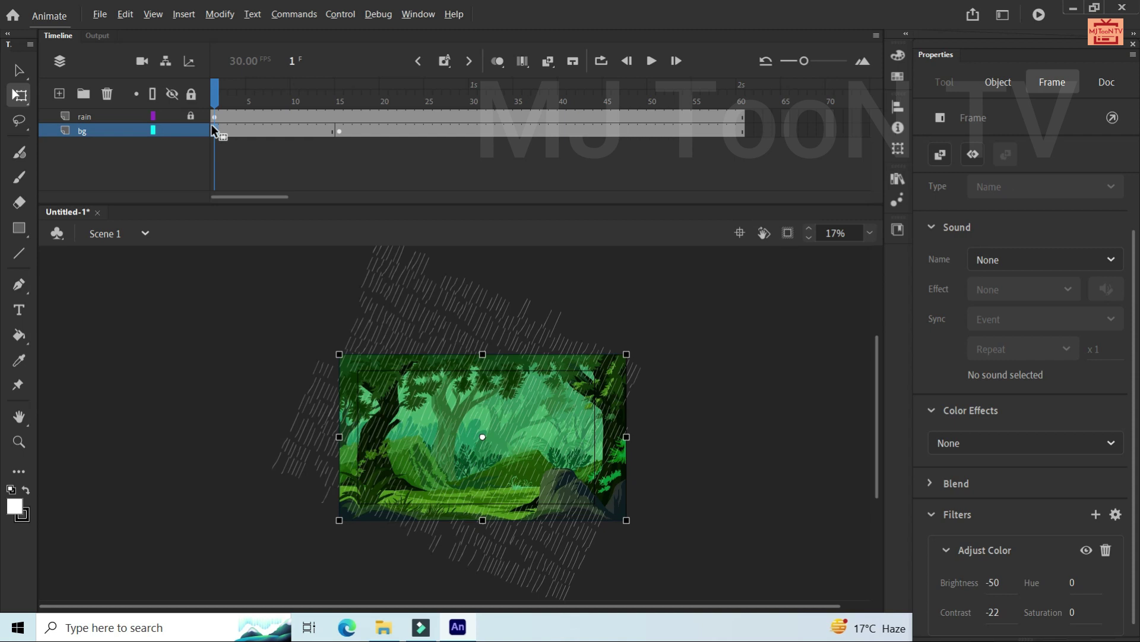
click(213, 130)
drag(345, 128, 368, 131)
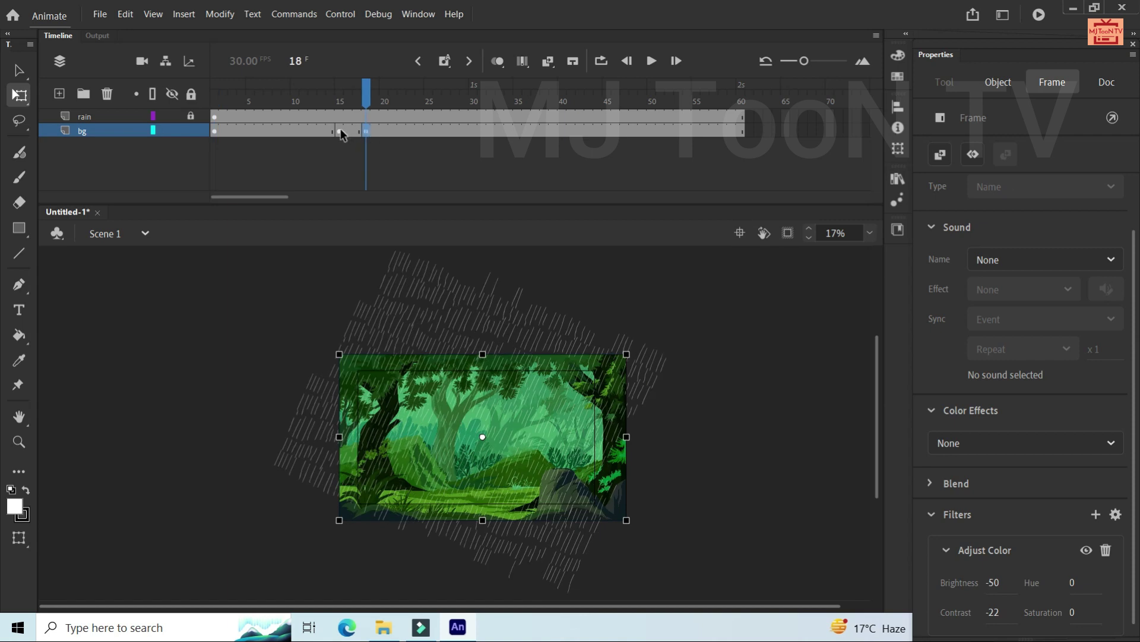
click(341, 130)
drag(342, 133, 414, 141)
click(367, 131)
drag(413, 134, 413, 133)
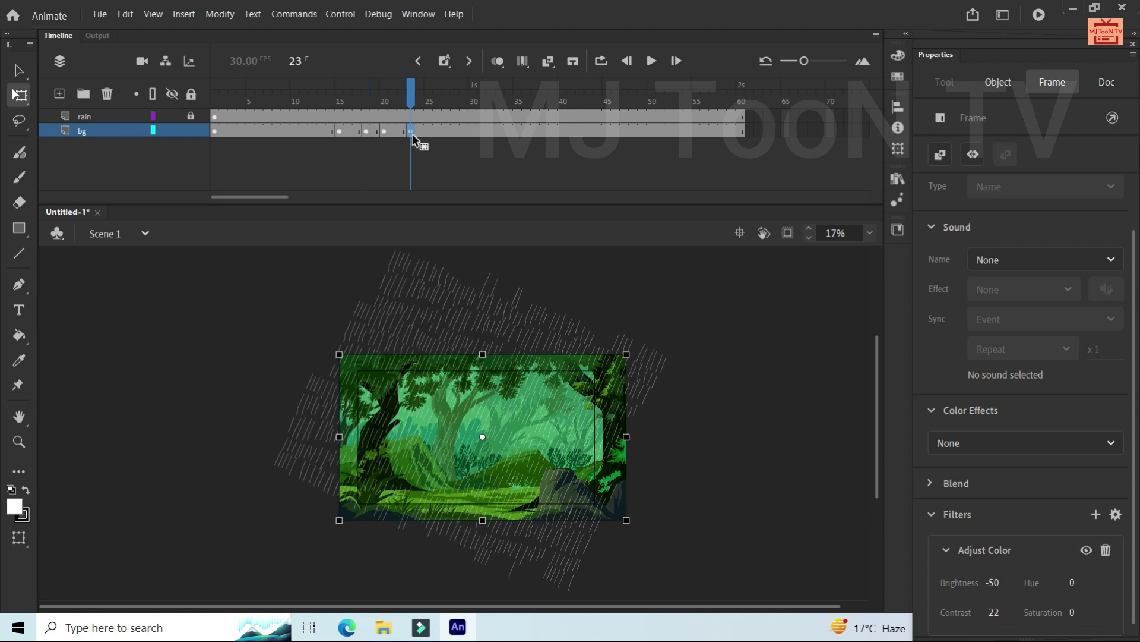
key(ctrl+Return)
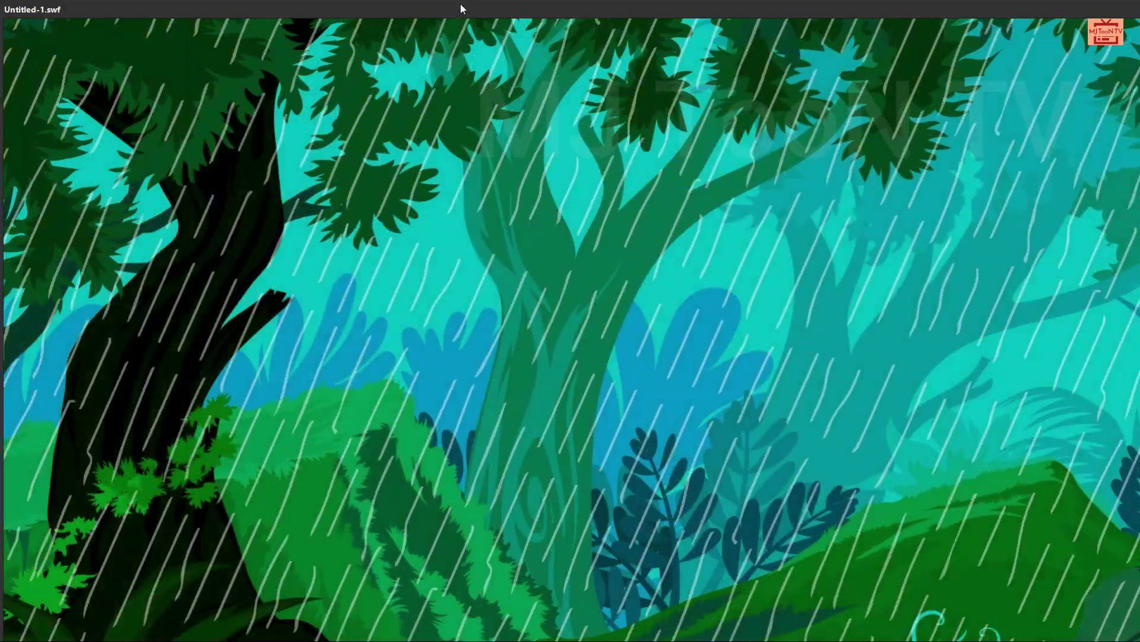
Watch the flickering test movie maximized, then close its window
double_click(461, 5)
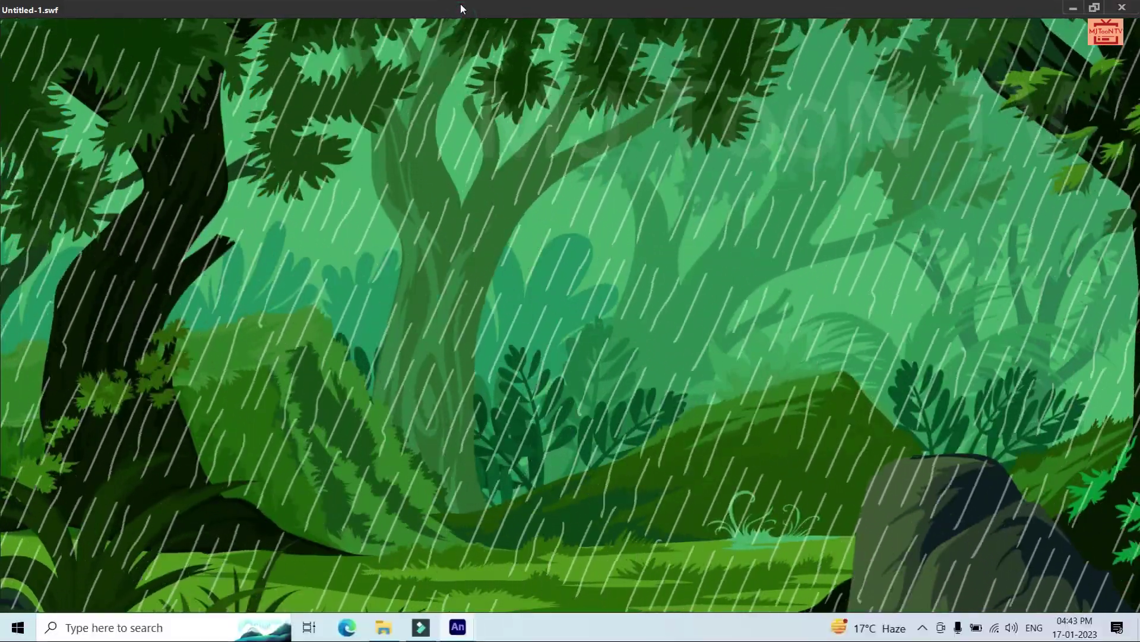
click(1118, 10)
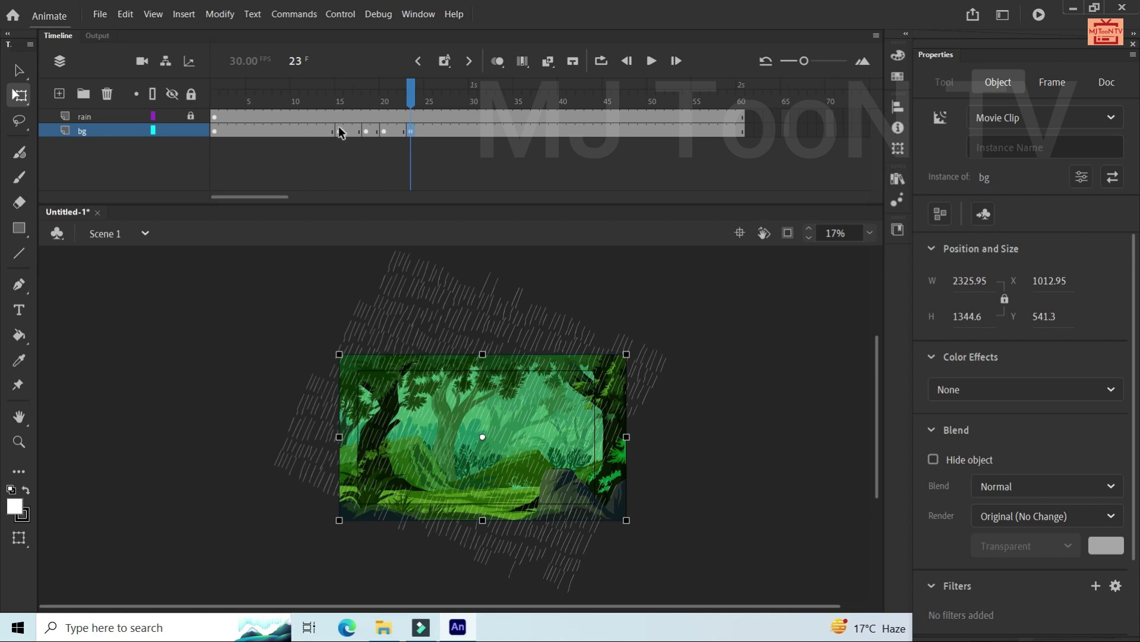
Copy the bg layer's flicker keyframes from frames 15–23 to around frames 49–58, then select frame 50
drag(340, 132, 406, 134)
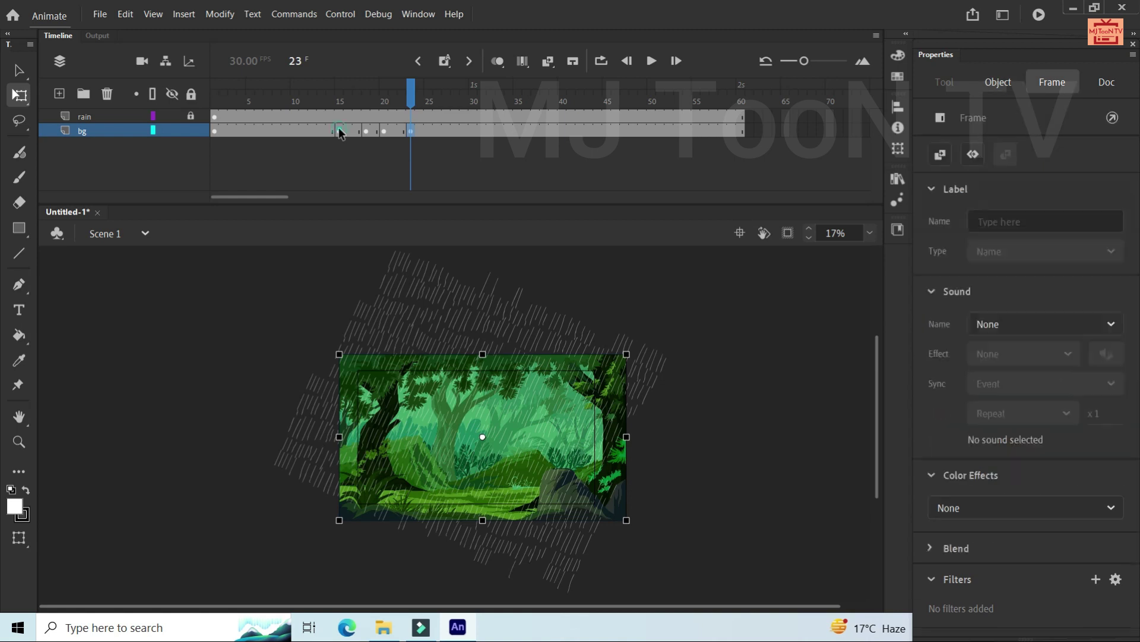
click(409, 131)
drag(409, 132, 677, 137)
mouse_move(677, 137)
mouse_down()
mouse_move(726, 134)
mouse_move(653, 134)
mouse_up()
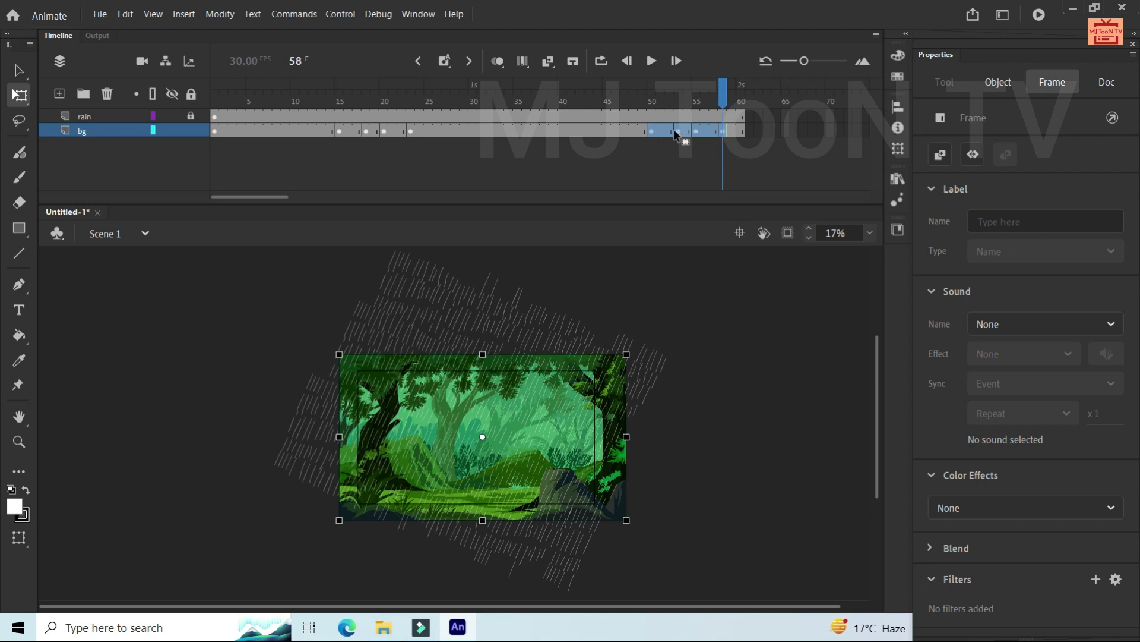
click(654, 134)
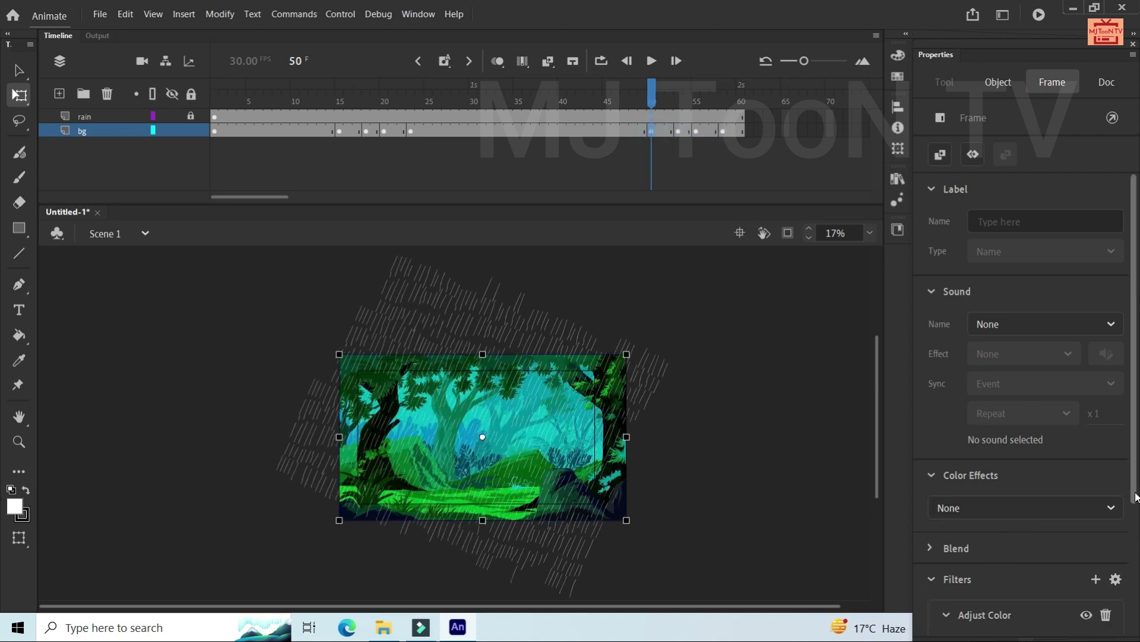
Set the frame-50 Adjust Color filter to brightness 8, hue 73, contrast 22, saturation 24
scroll(1135, 502, down, 3)
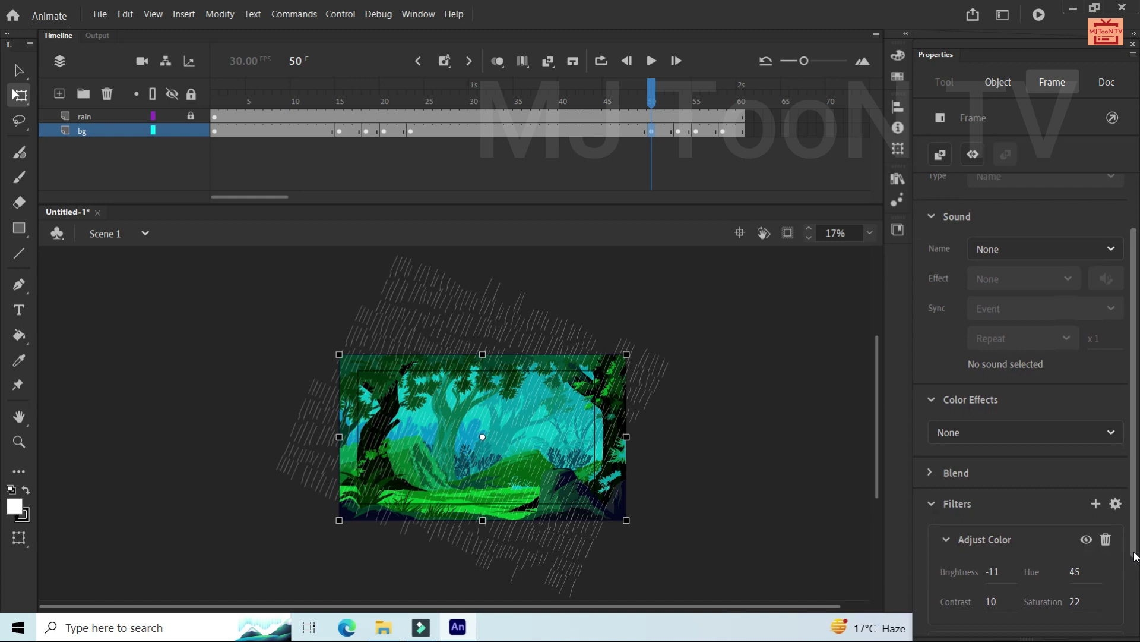
click(995, 563)
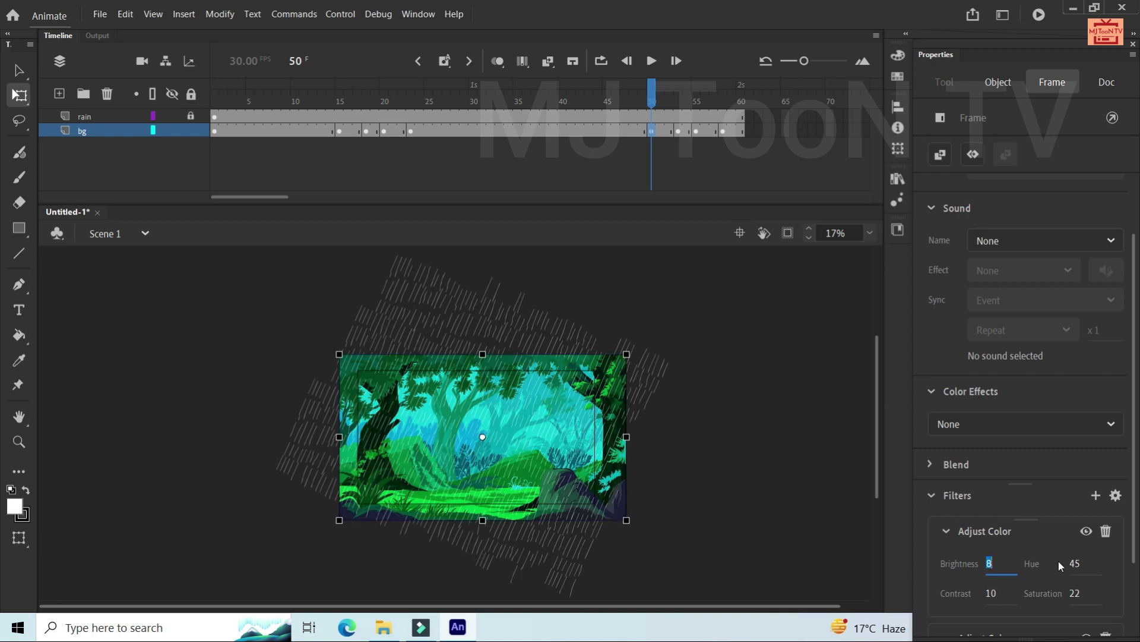
click(1076, 562)
text(73)
click(992, 593)
text(2)
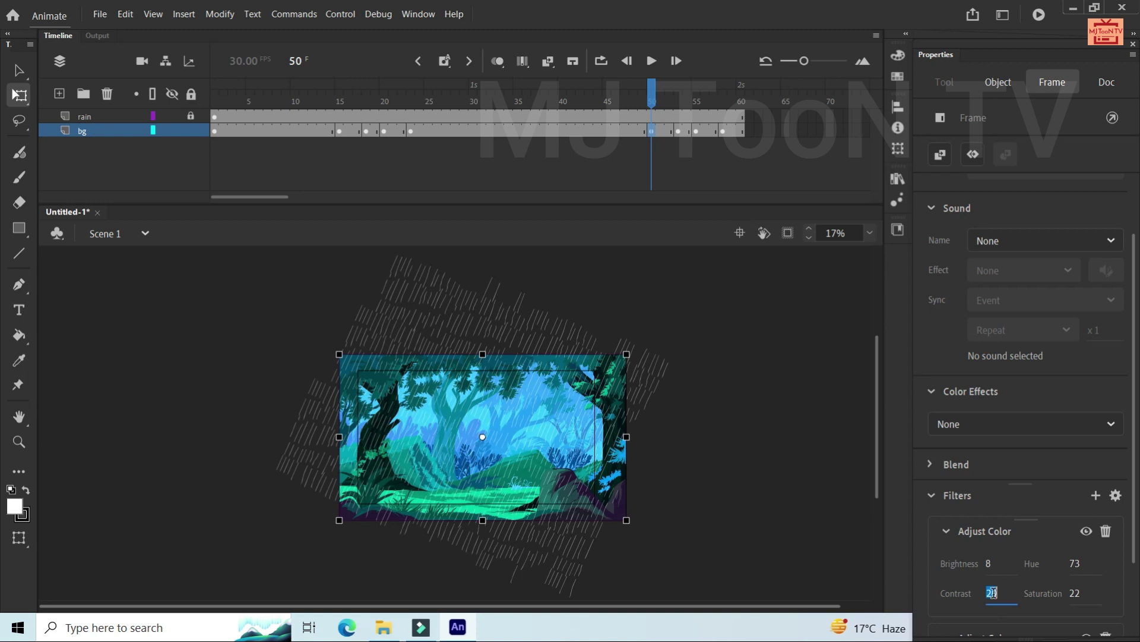
text(022)
click(1073, 593)
text(24)
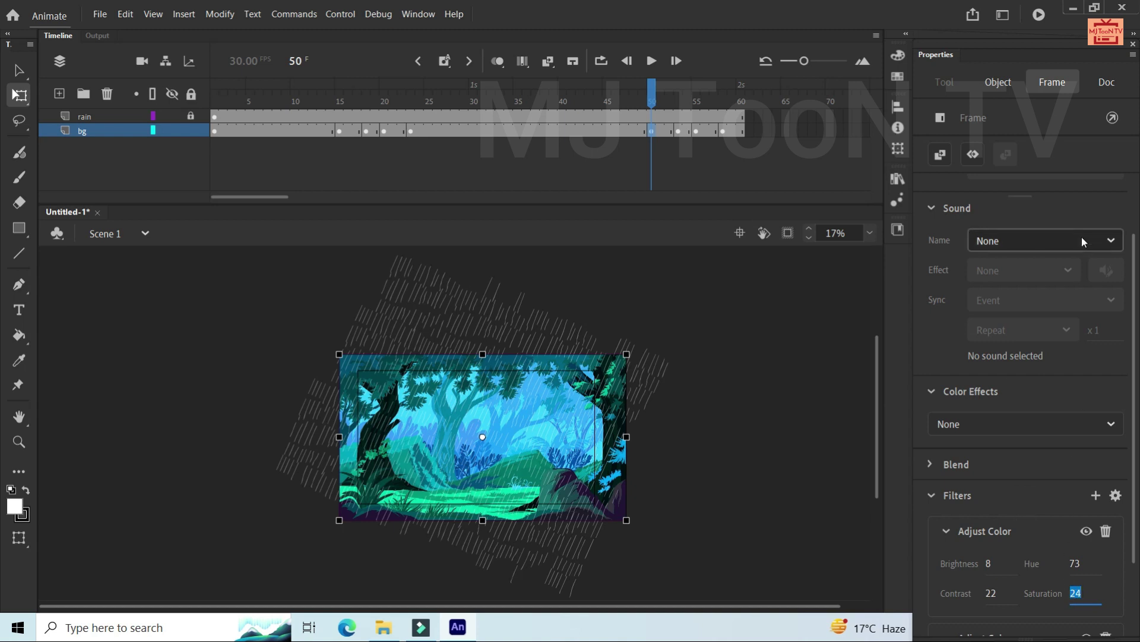
Preview the bluer background around frames 50–55 and test the movie as an SWF
click(752, 163)
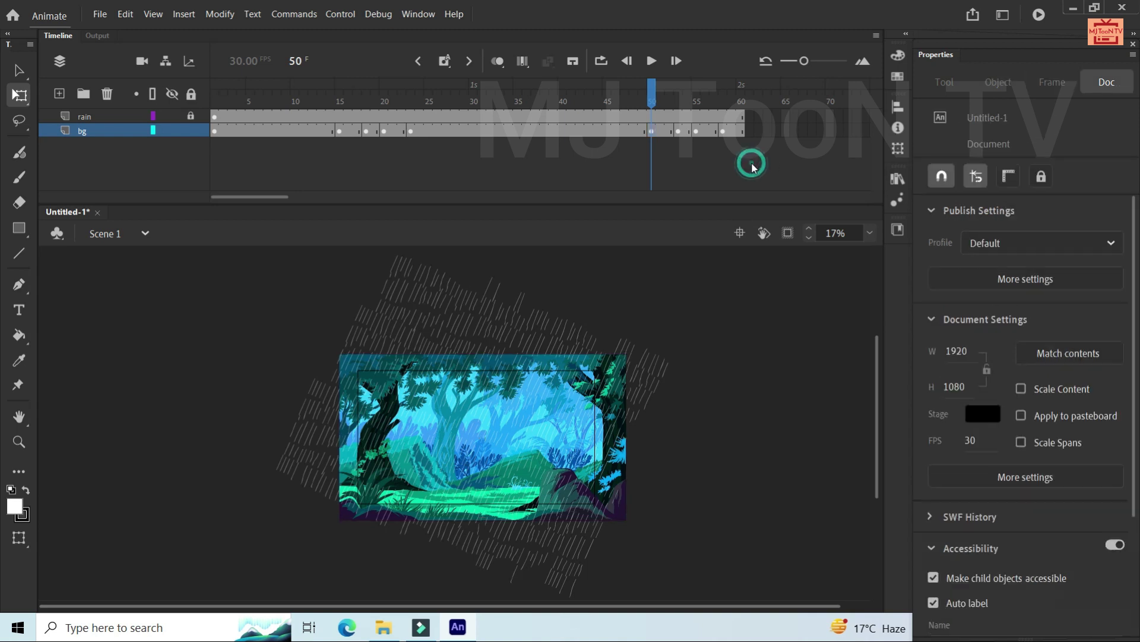
click(654, 134)
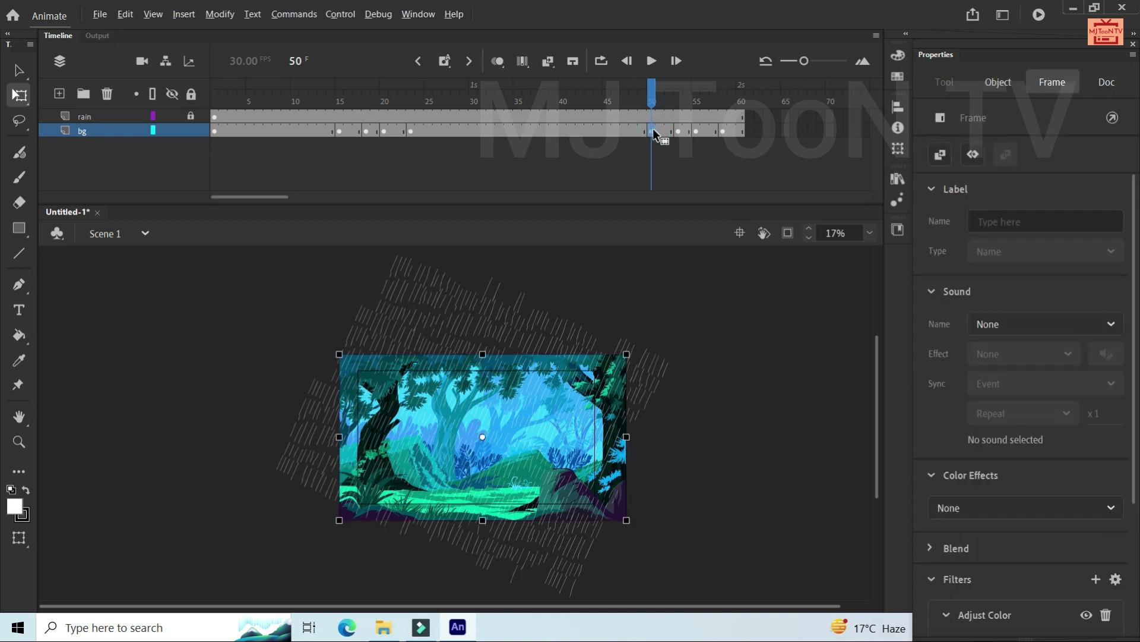
drag(654, 134, 692, 133)
click(696, 134)
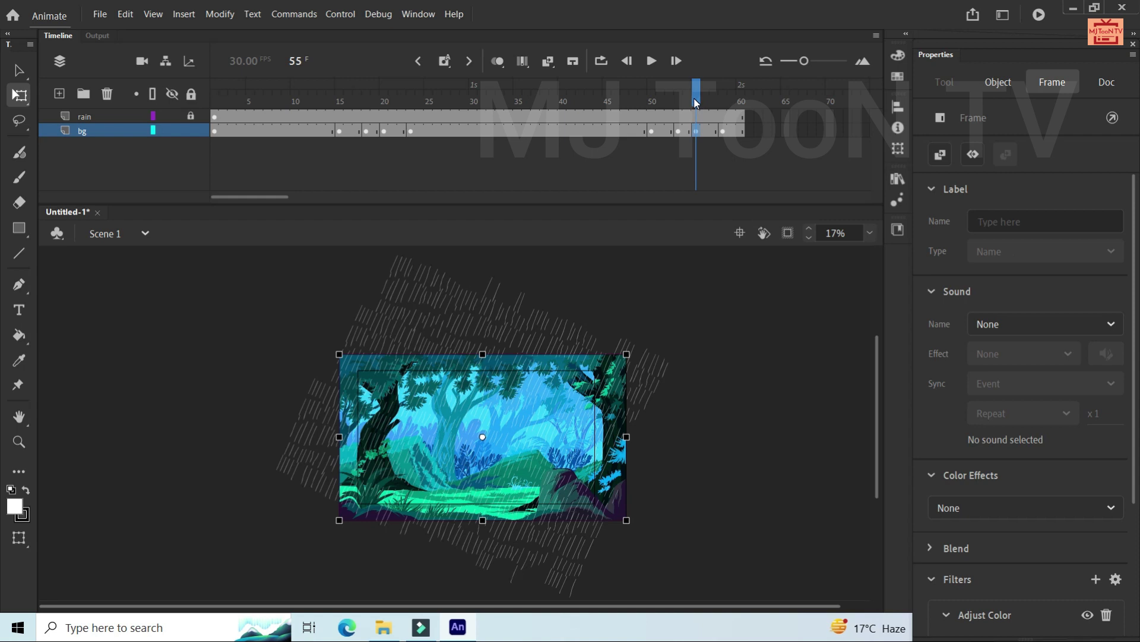
key(ctrl+Return)
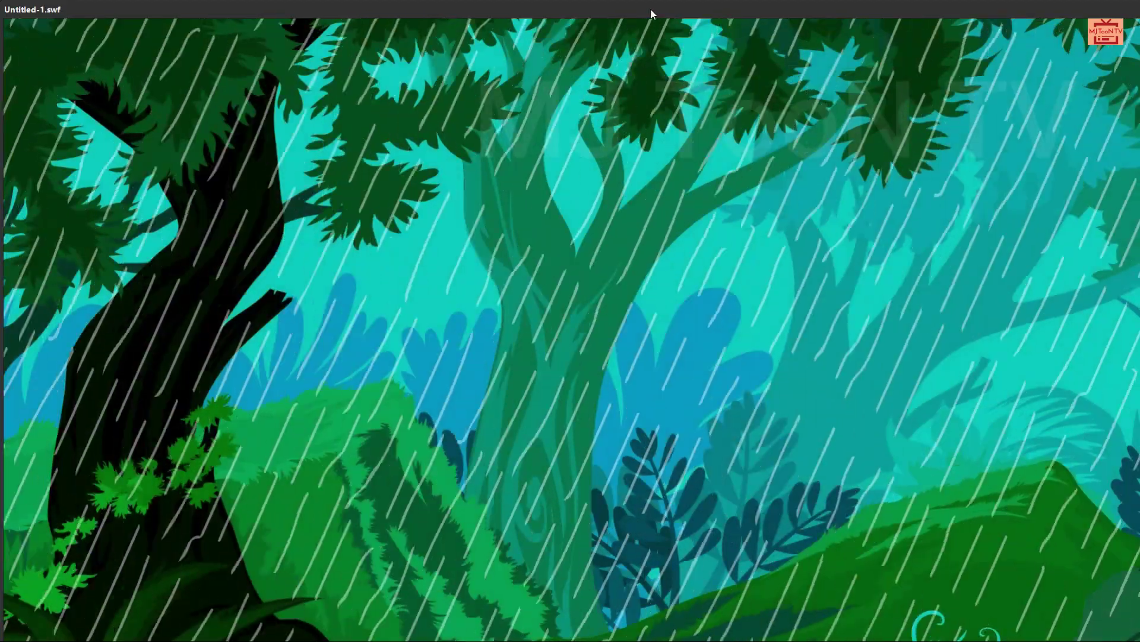
Close the Untitled-1.swf test window and return to the timeline
double_click(651, 12)
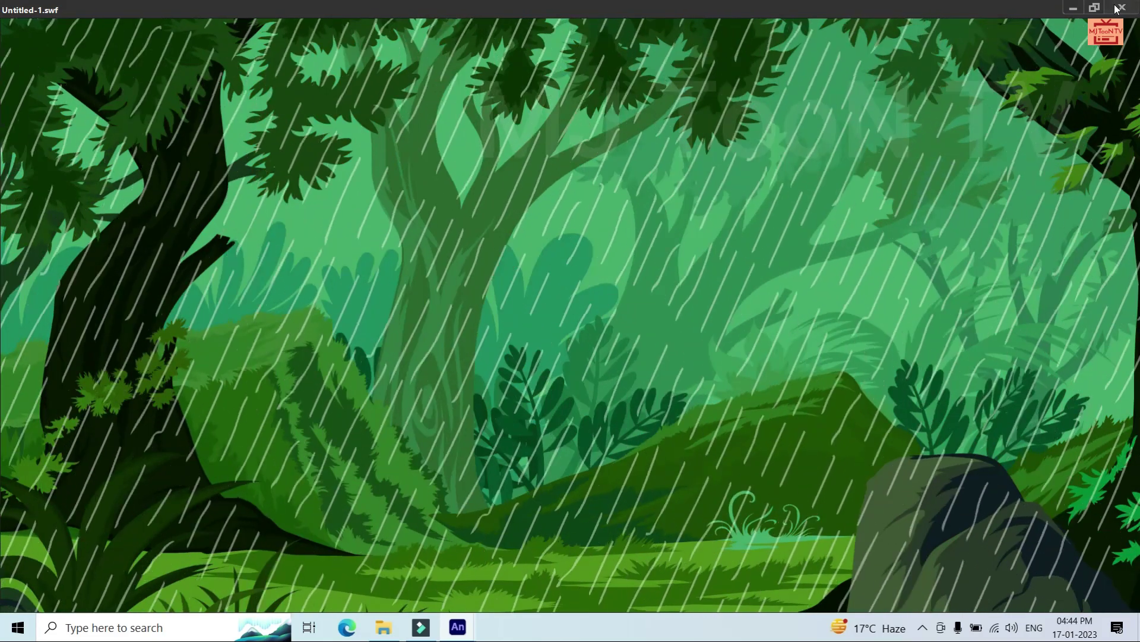
click(1119, 9)
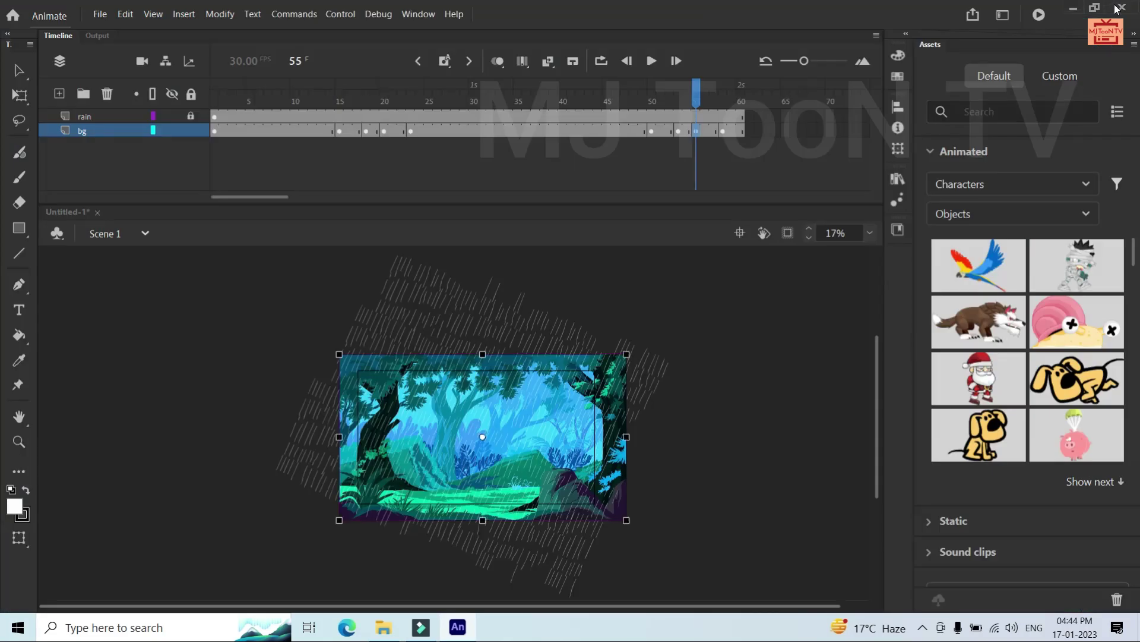
drag(275, 198, 327, 198)
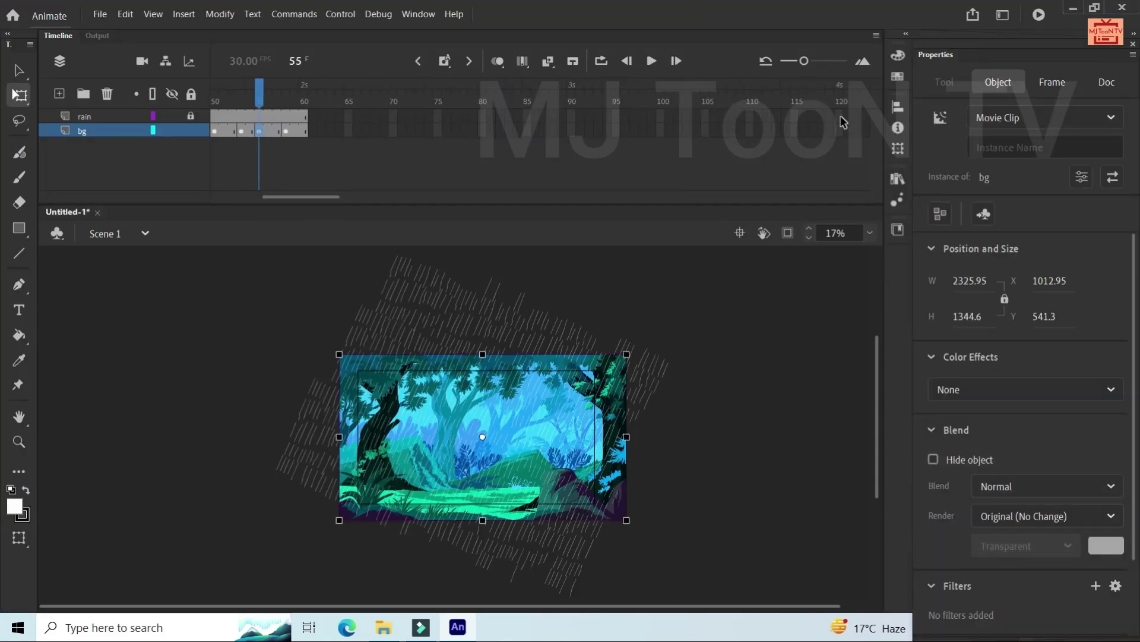
Extend both the rain and bg layers to frame 120 and test-play the movie
drag(840, 116, 842, 146)
key(F5)
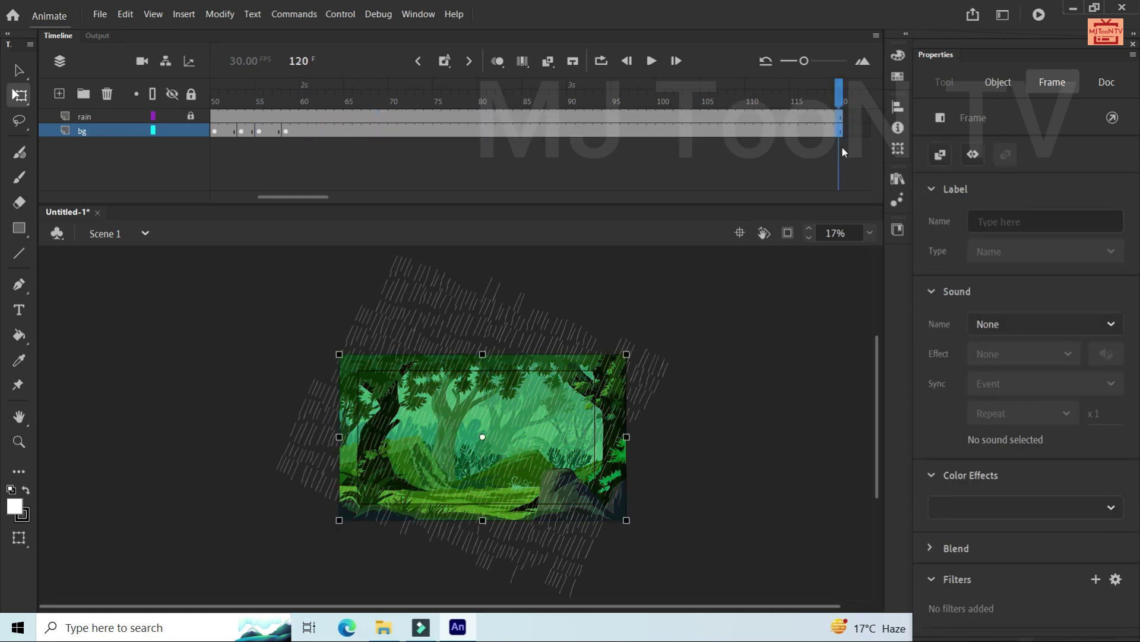
key(ctrl+Return)
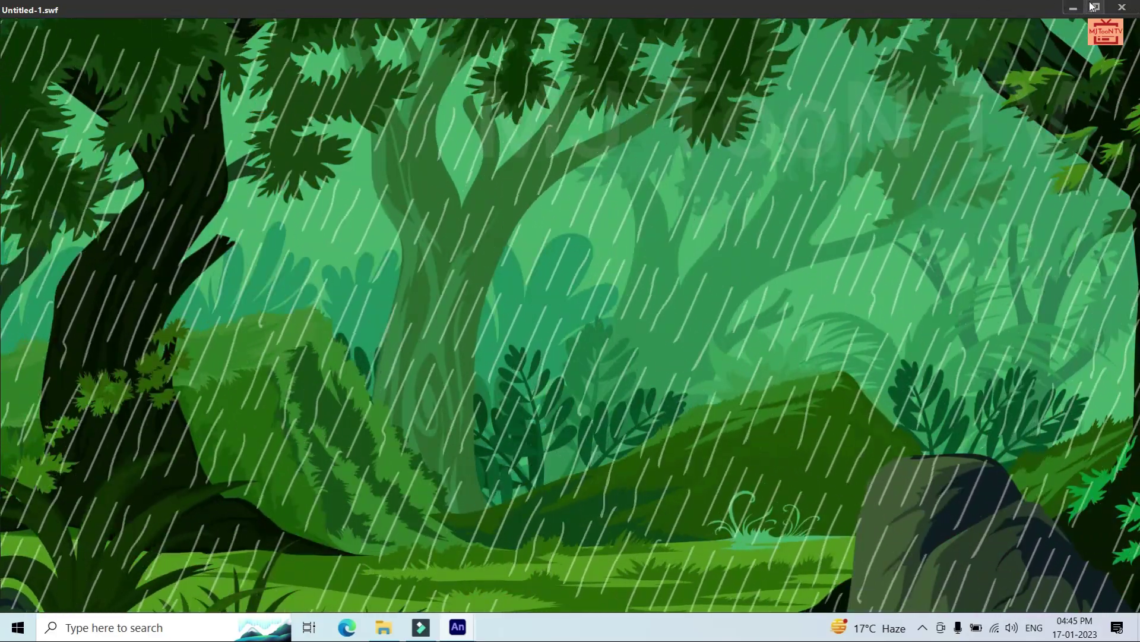
key(ctrl+w)
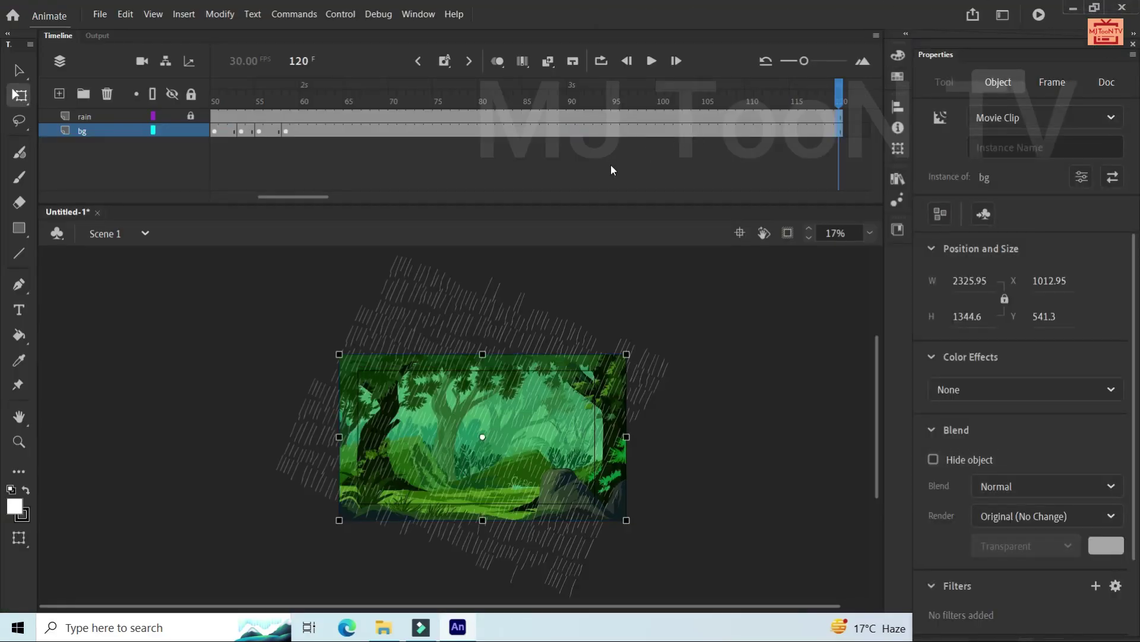
Insert frames on the bg layer at frames 52, 56 and 60, then test-play the result
drag(311, 198, 298, 198)
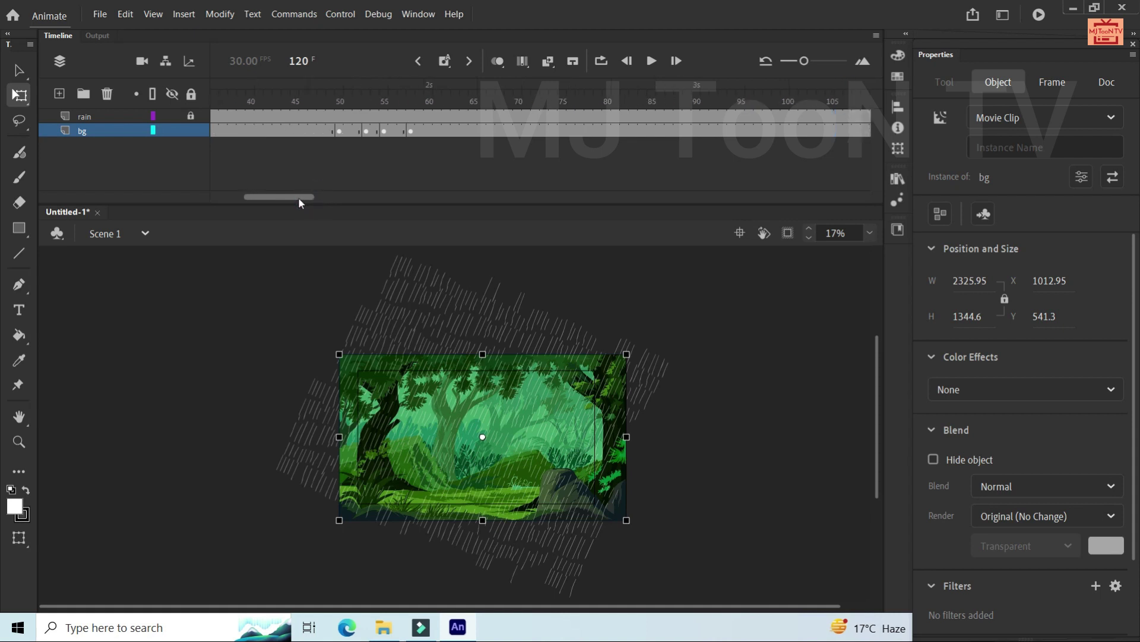
click(357, 131)
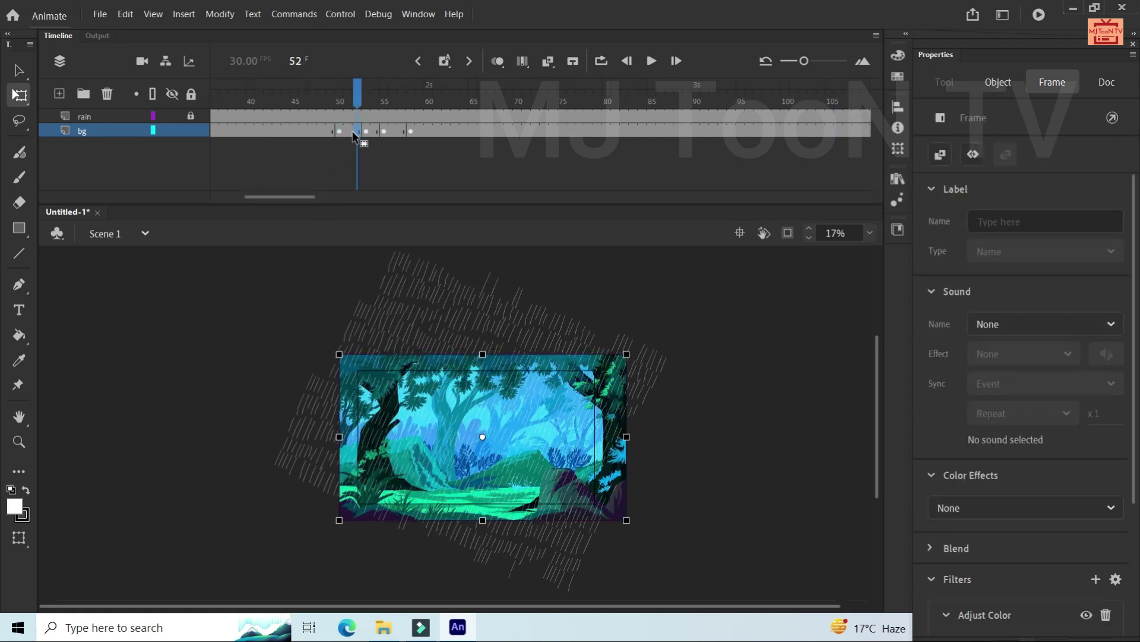
key(F5)
key(F5)
click(393, 131)
key(F5)
key(F5)
click(430, 131)
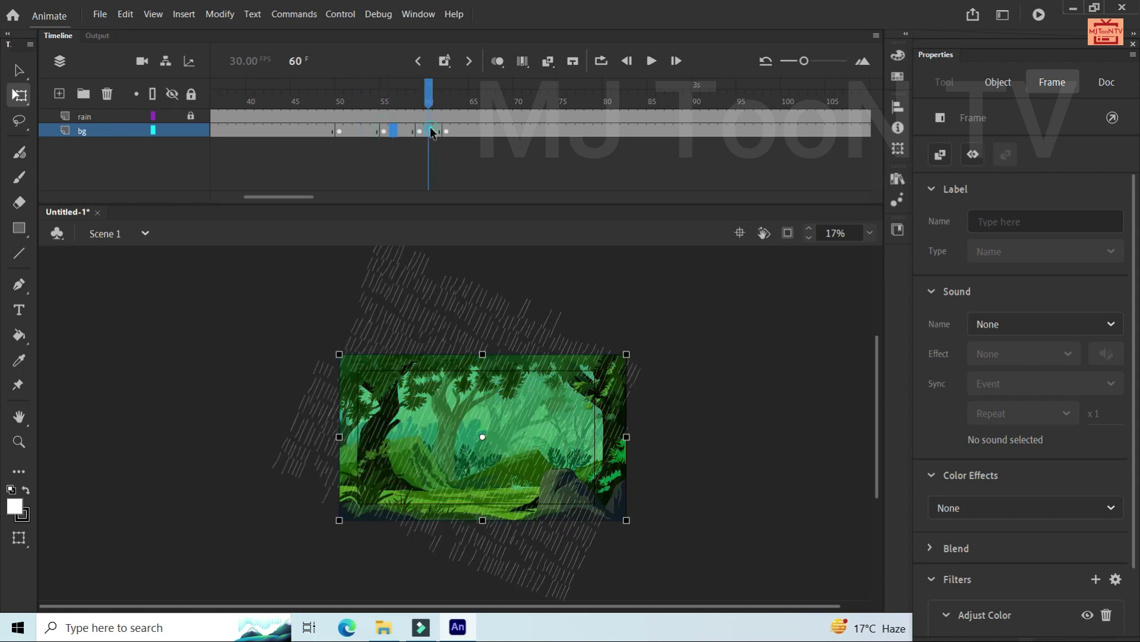
key(F5)
key(F5)
key(F5)
key(F5)
click(432, 131)
key(ctrl+Return)
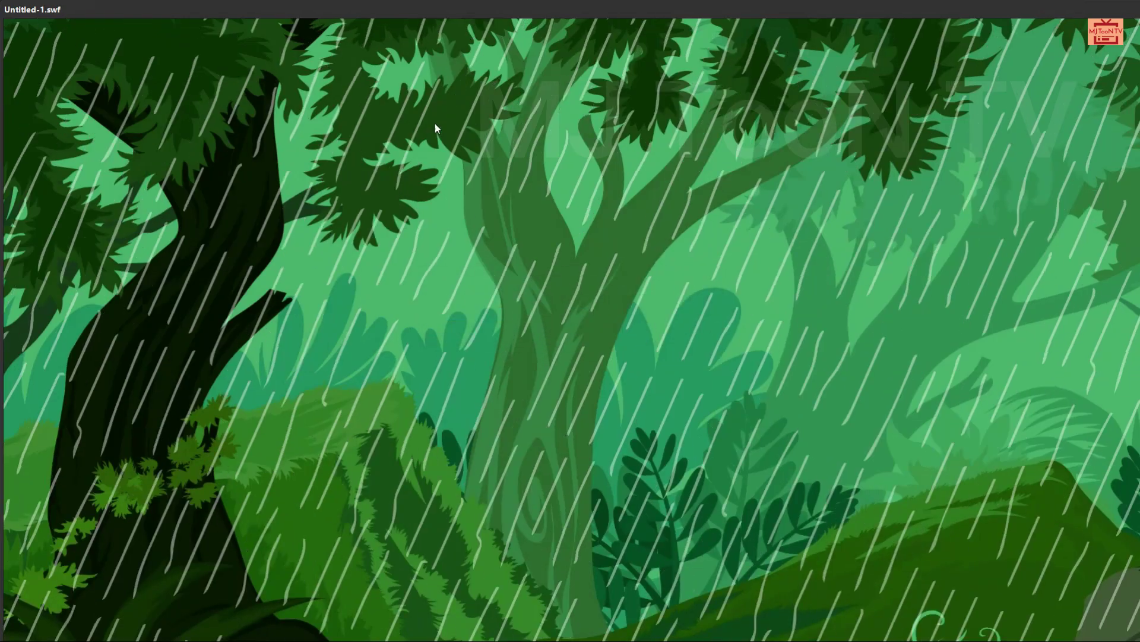
double_click(472, 8)
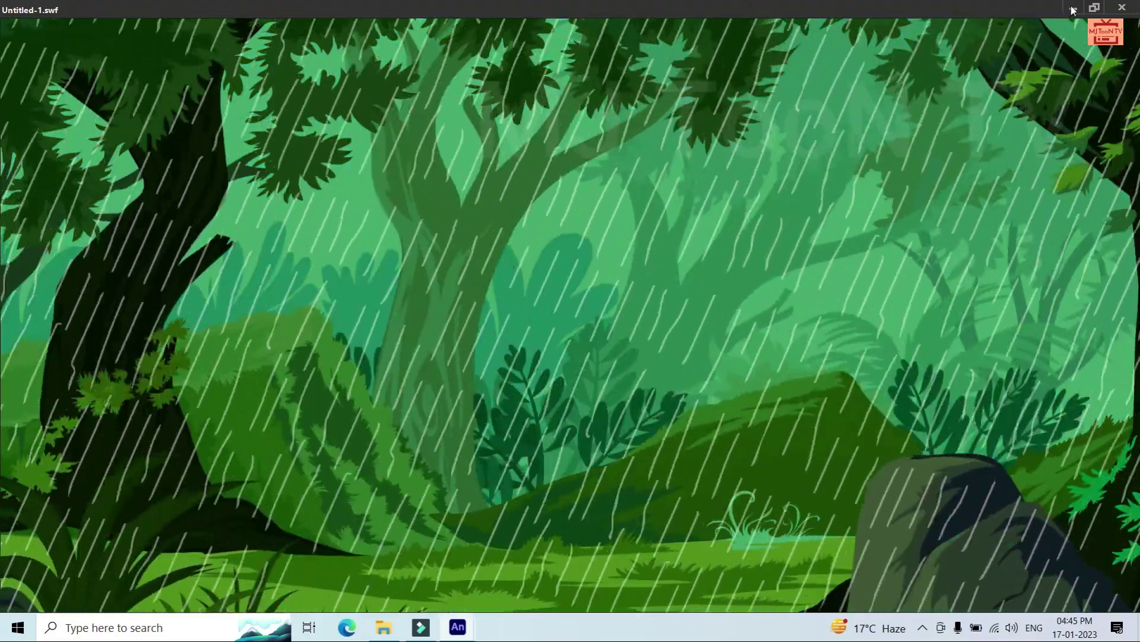
click(1115, 6)
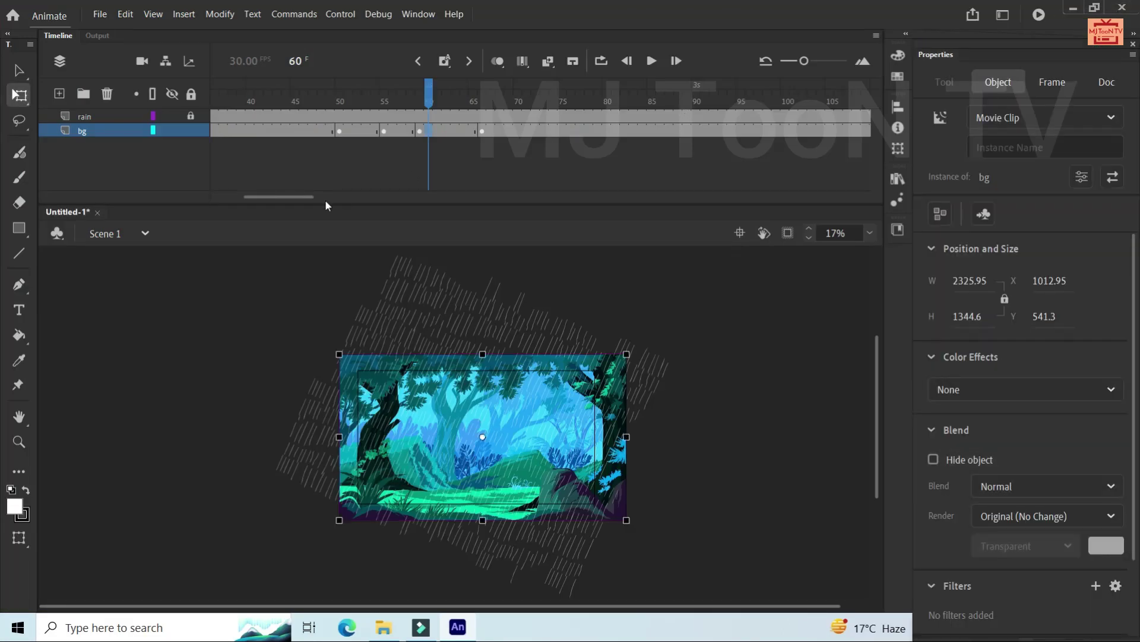
Extend the rain layer to frame 128 and preview the rainy jungle again
drag(305, 196, 351, 197)
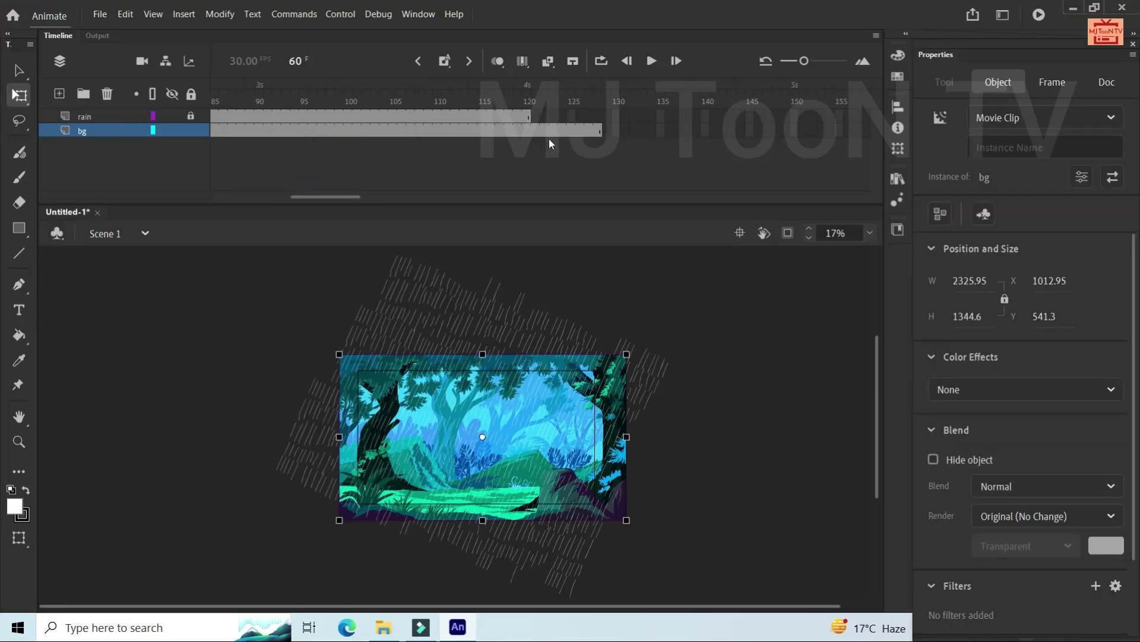
click(596, 116)
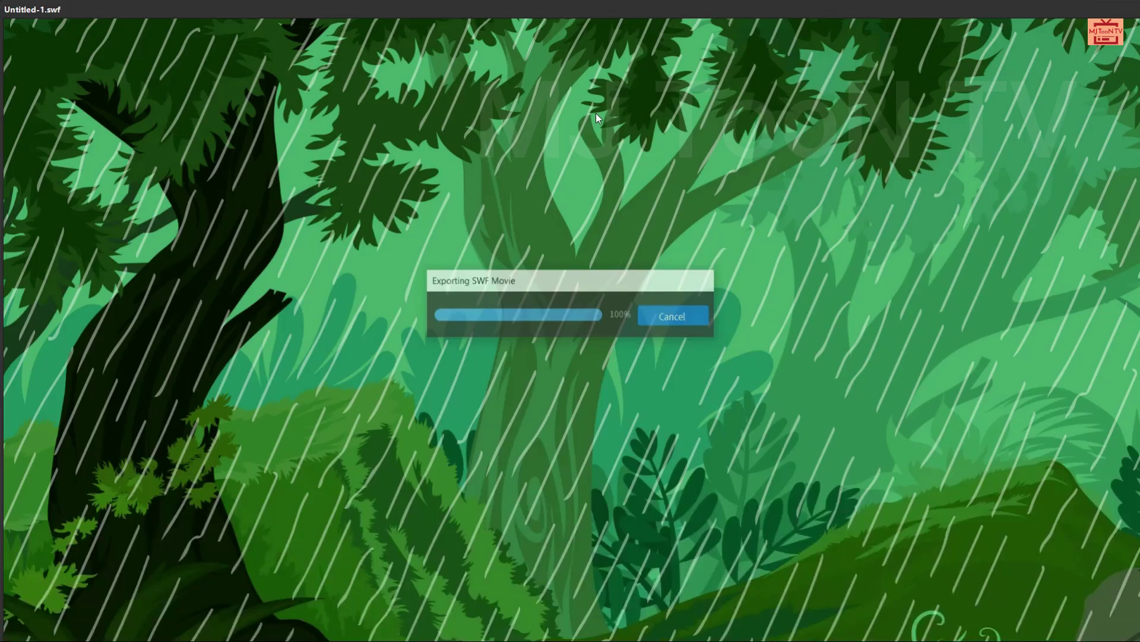
double_click(569, 10)
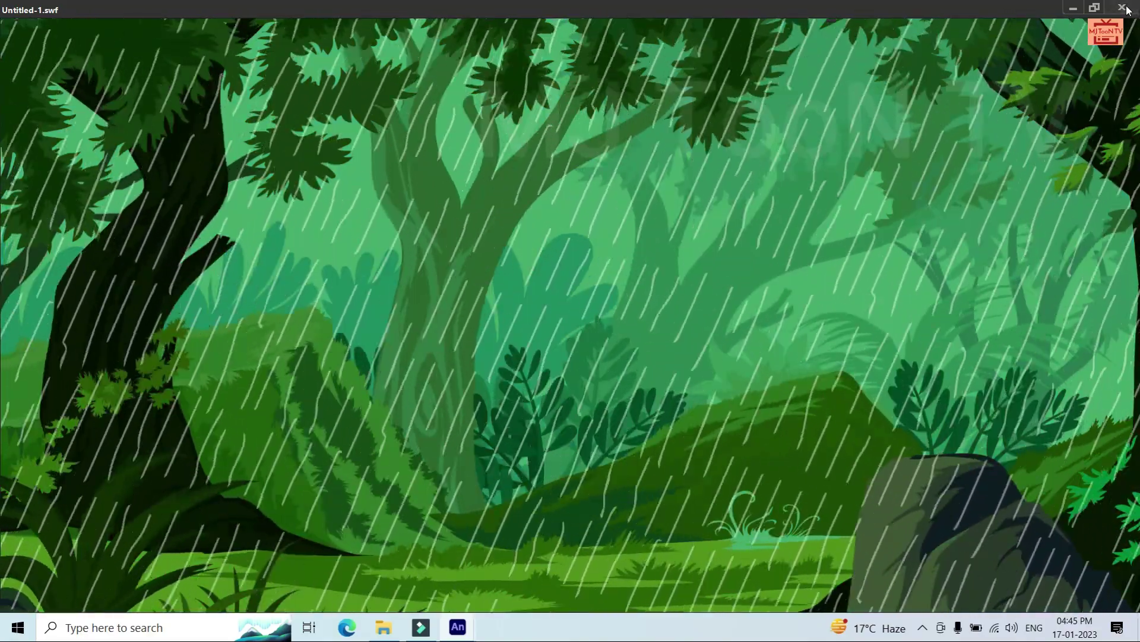
click(1125, 7)
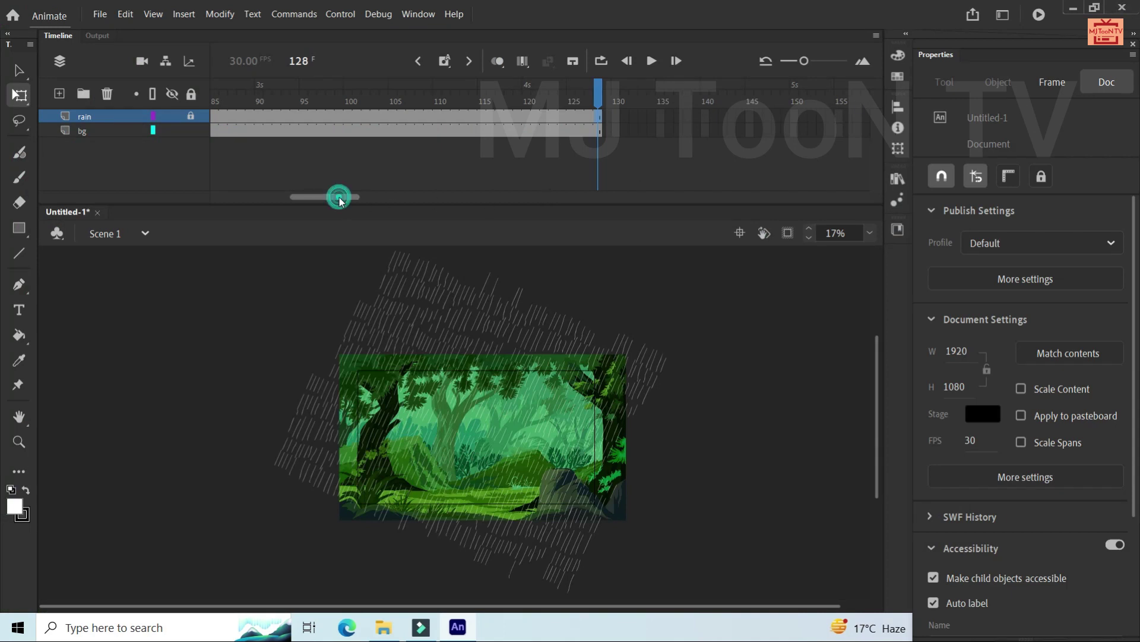
Scroll the timeline back to frame 1 and lock the bg layer alongside rain
drag(338, 197, 233, 194)
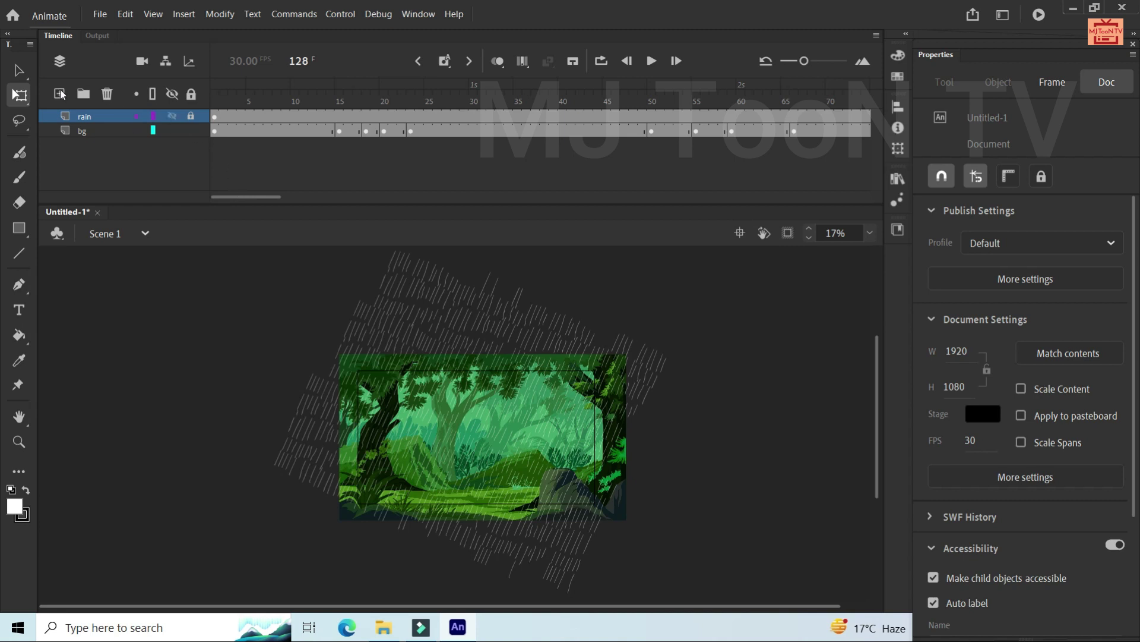
mouse_move(133, 130)
click(192, 130)
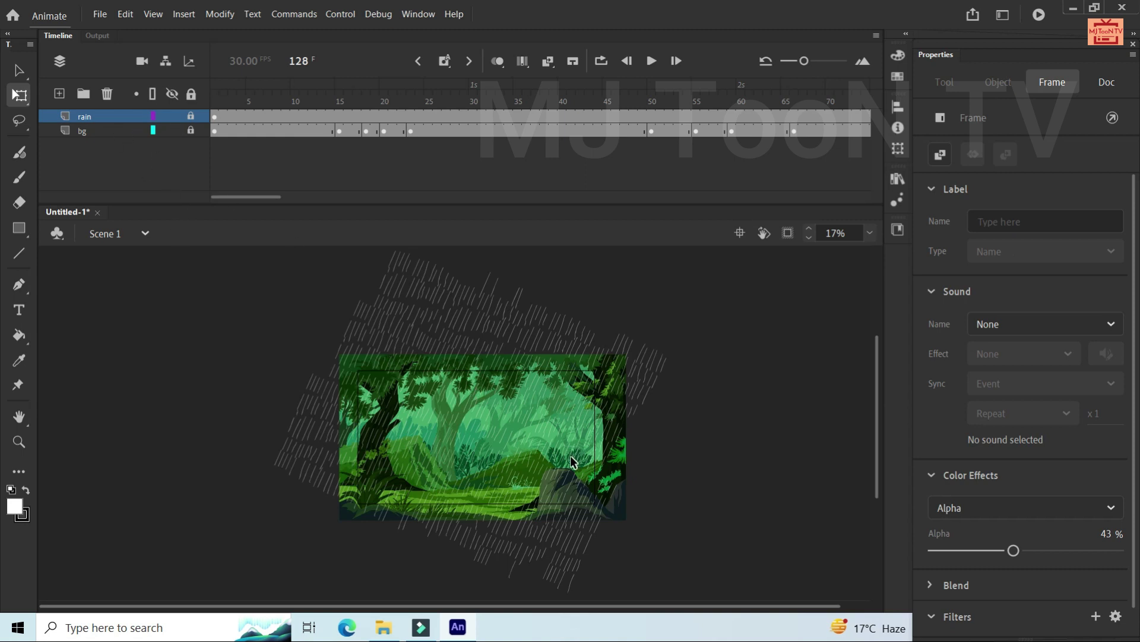
scroll(570, 455, up, 3)
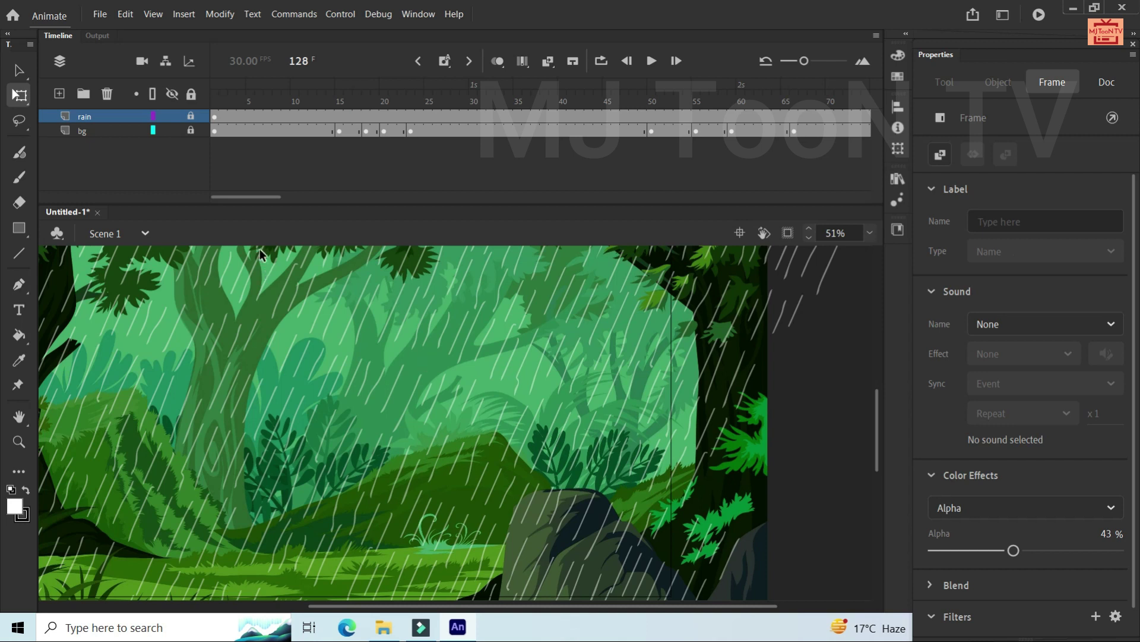
Add a new layer above rain named 'bonde' and select its frame 1
click(60, 94)
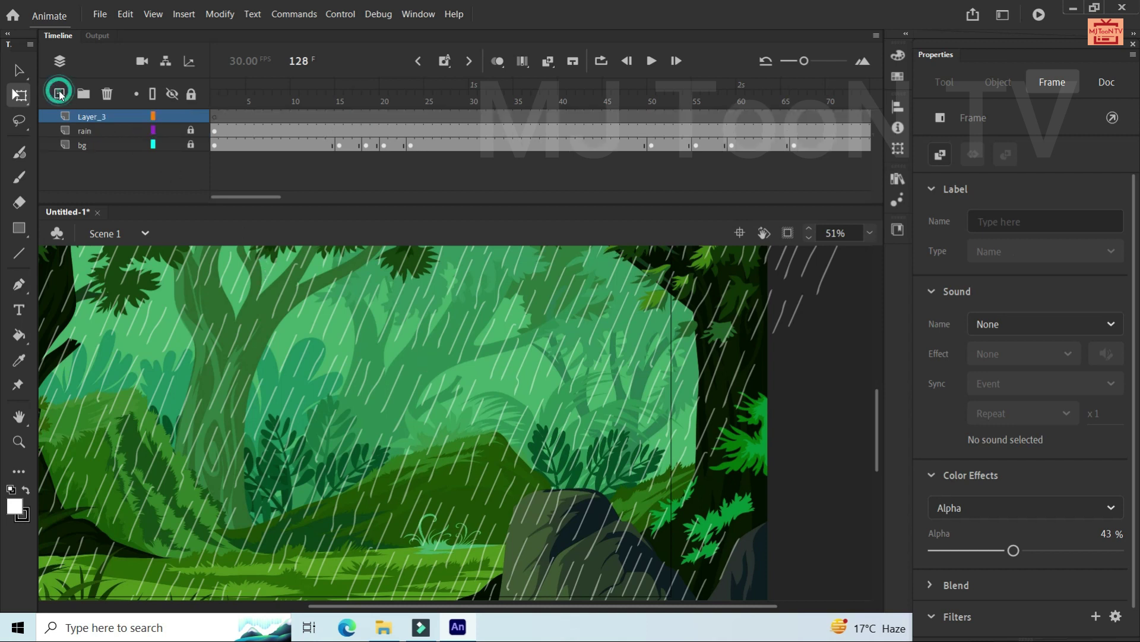
click(94, 117)
double_click(95, 116)
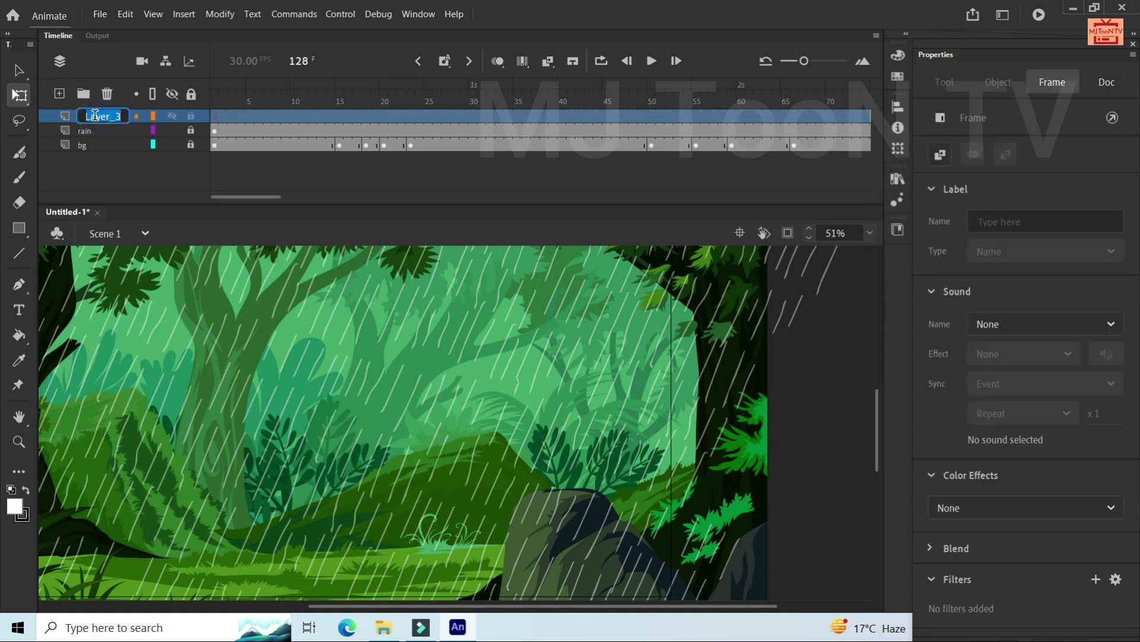
text(b)
key(Return)
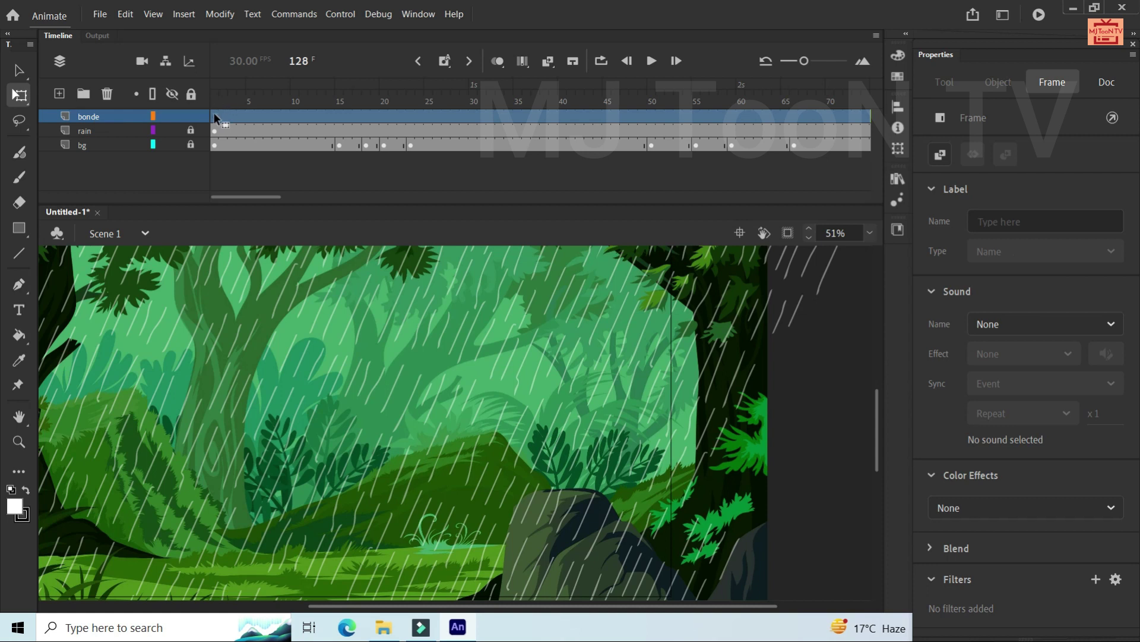
click(215, 116)
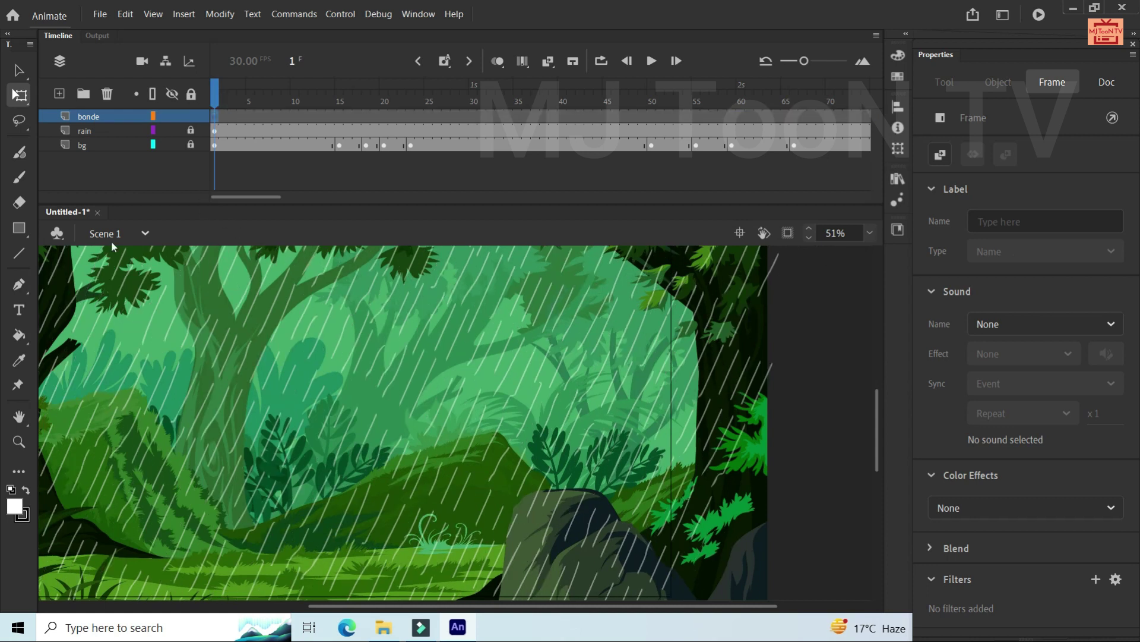
Draw a small white rectangle over the upper-left trees and select it
click(19, 228)
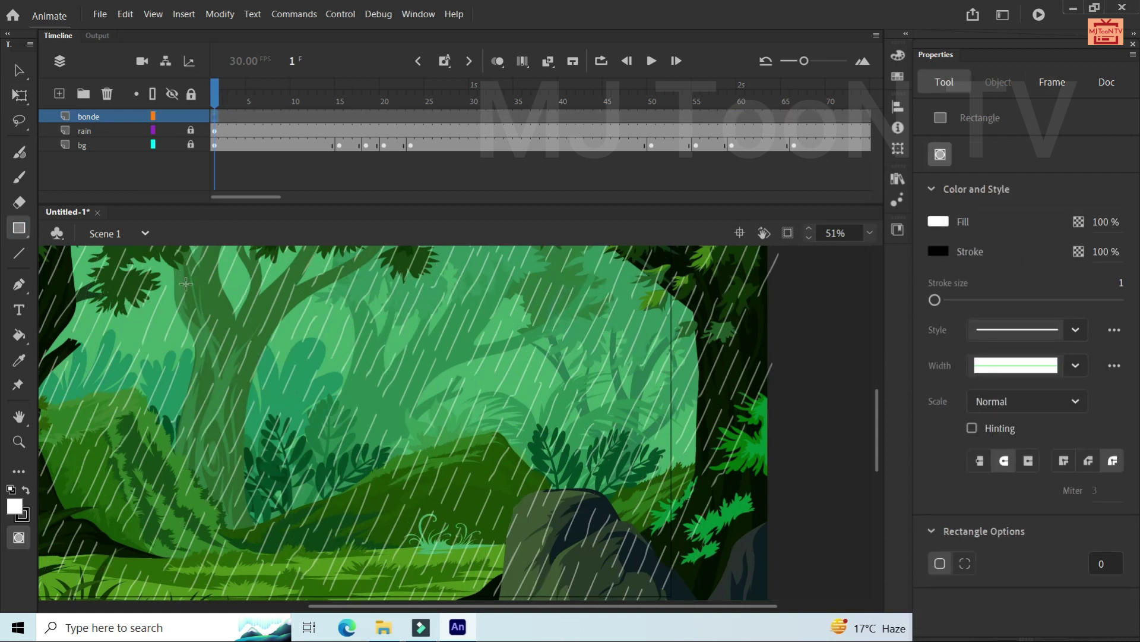
drag(159, 284, 232, 334)
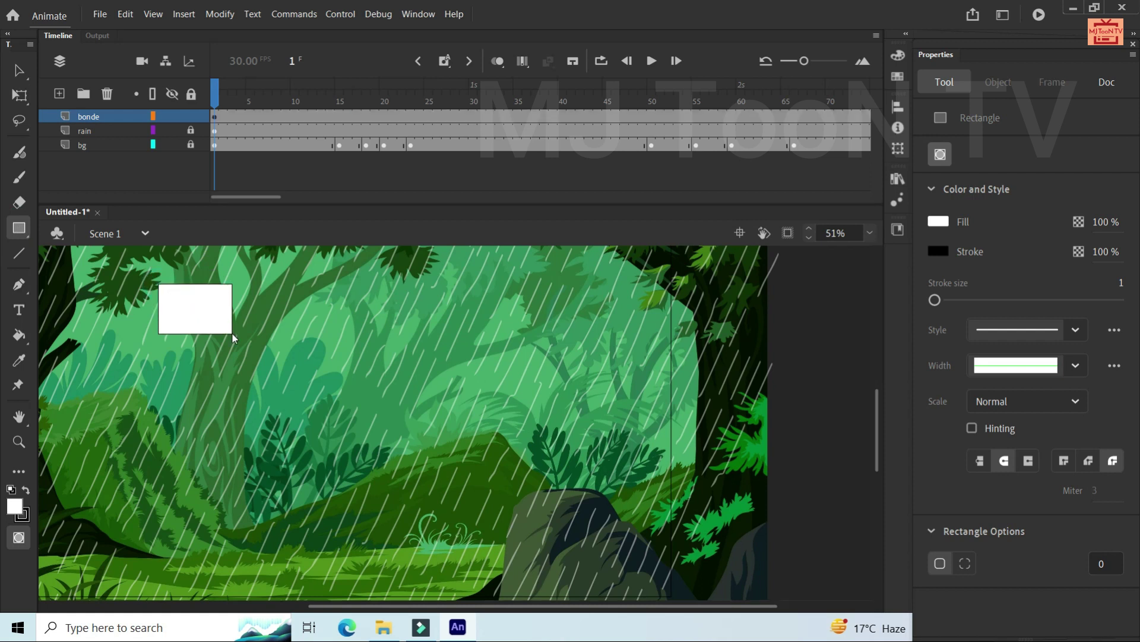
key(v)
click(192, 297)
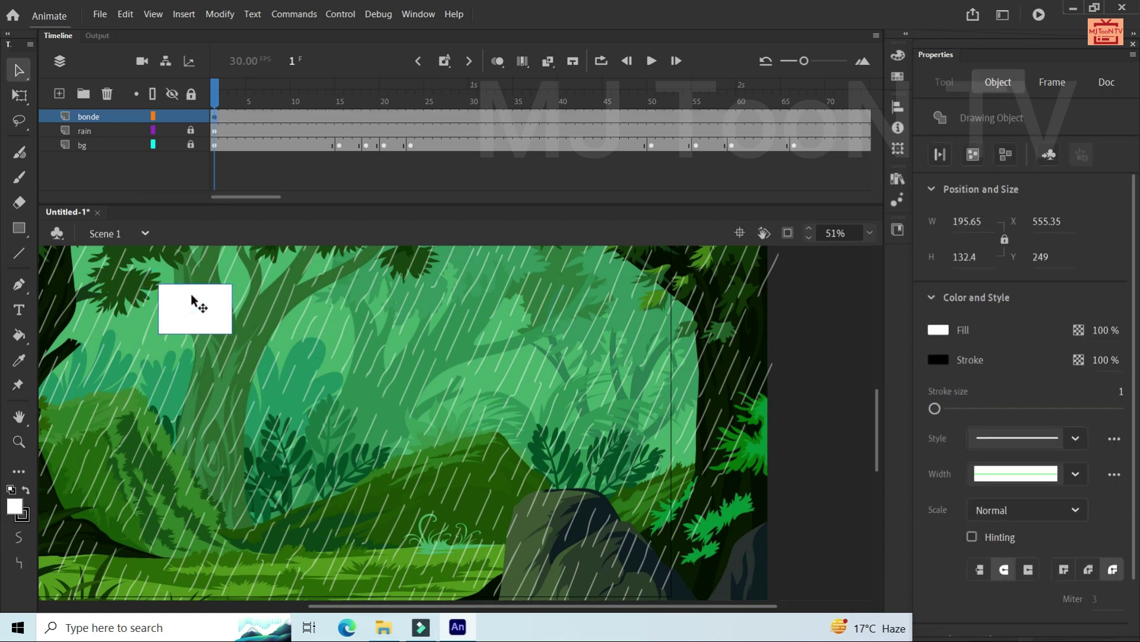
Convert the white rectangle into a Graphic symbol named 'bonde'
key(F8)
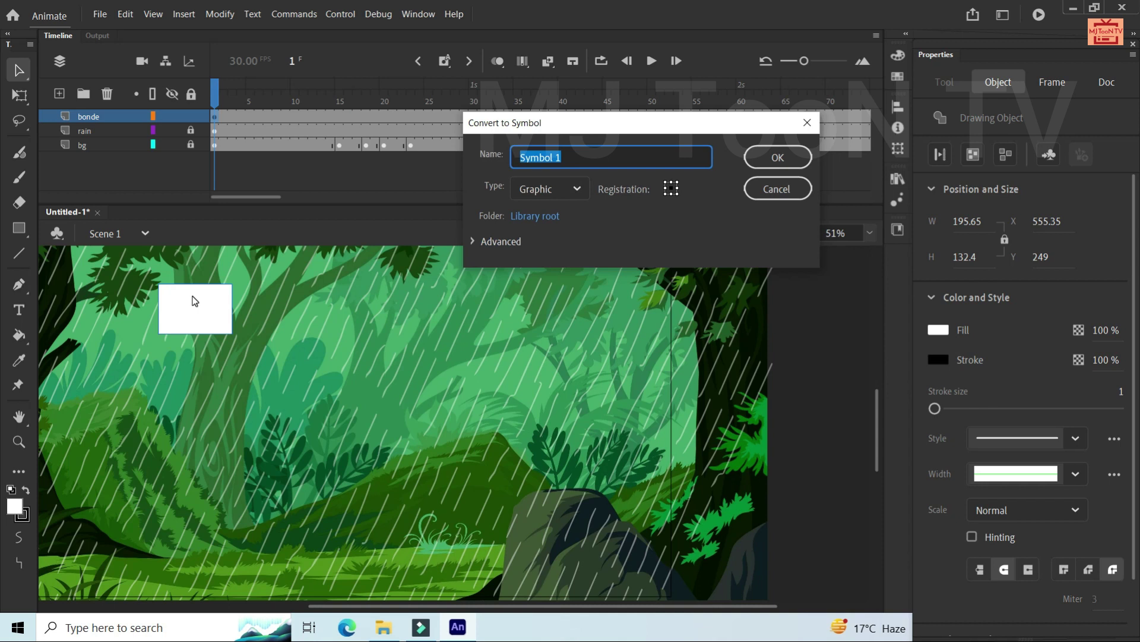
key(BackSpace)
text(bonde)
key(Return)
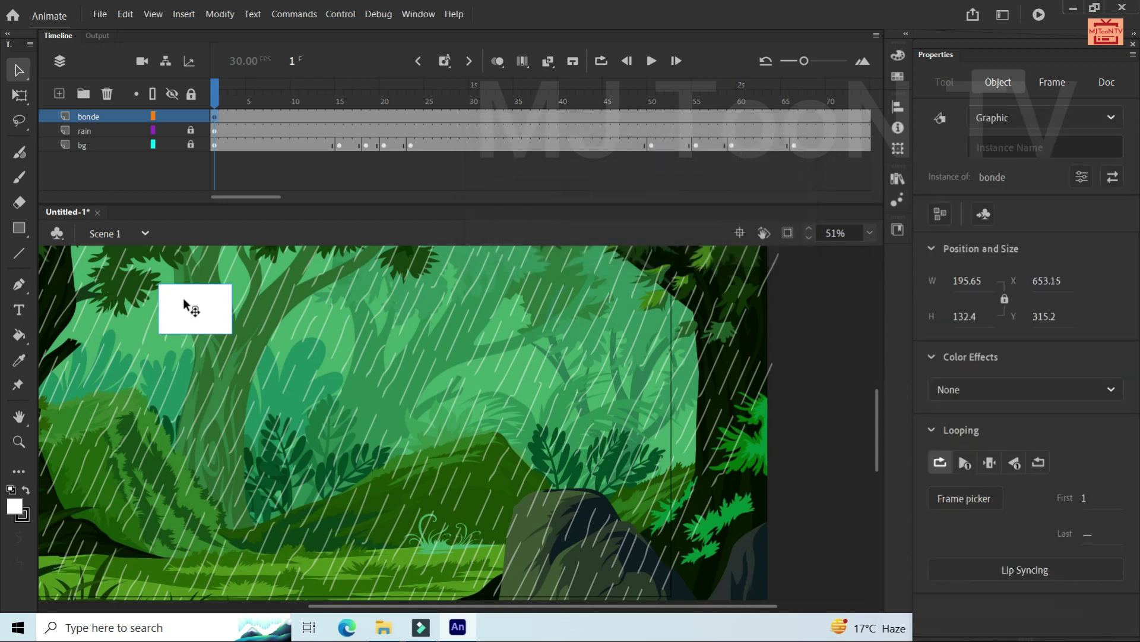
Enter the bonde symbol and delete the placeholder rectangle inside it
double_click(185, 303)
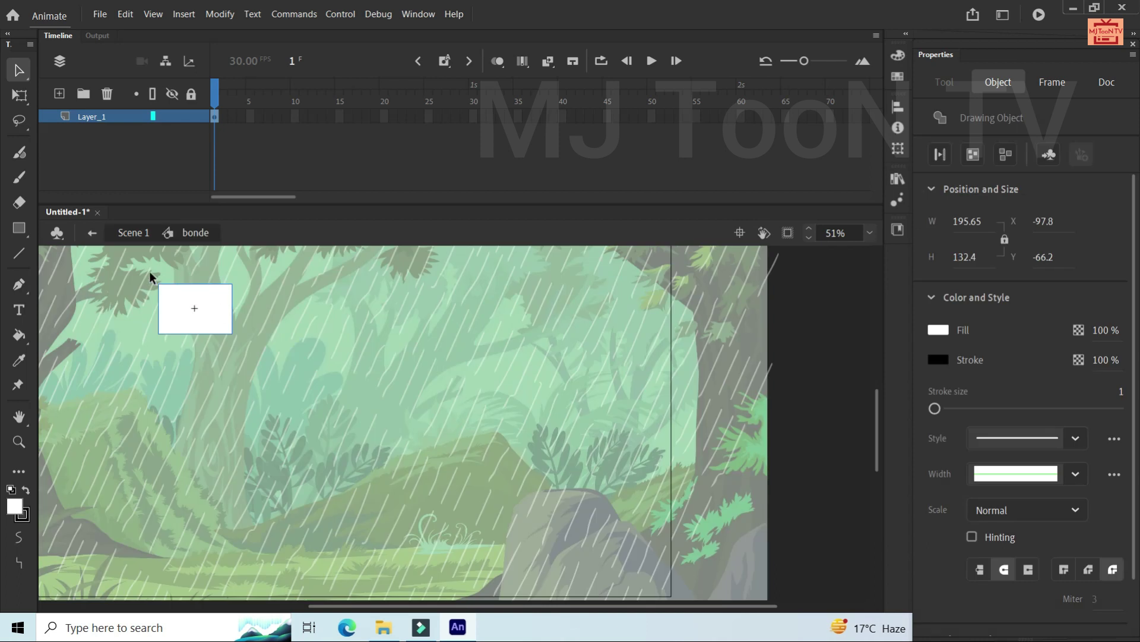
drag(148, 271, 240, 344)
key(Delete)
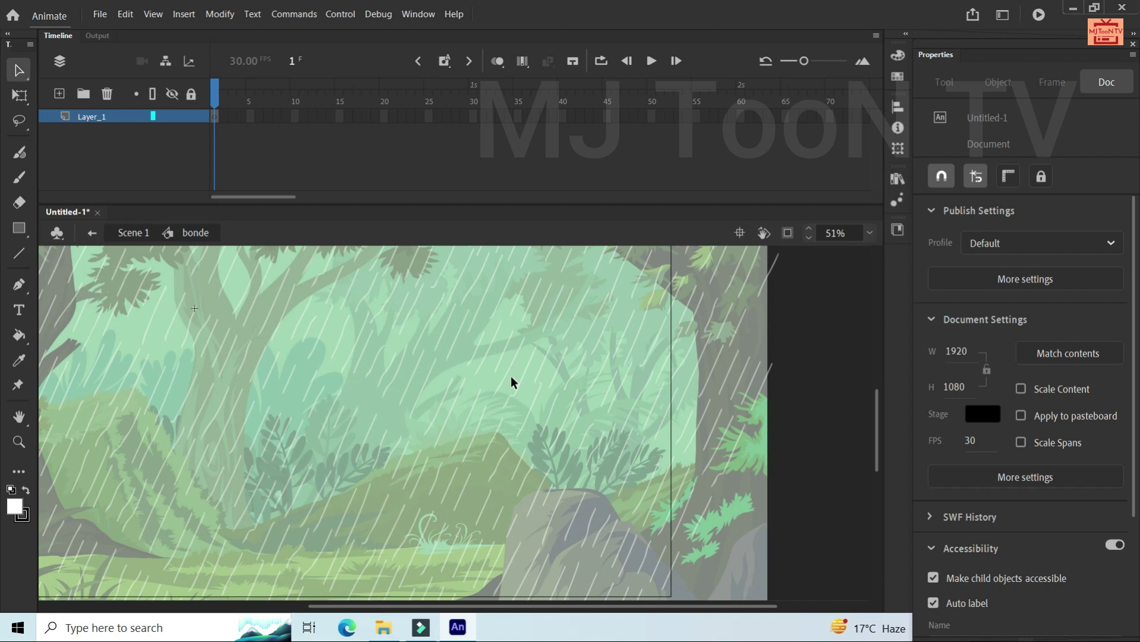
scroll(512, 382, down, 2)
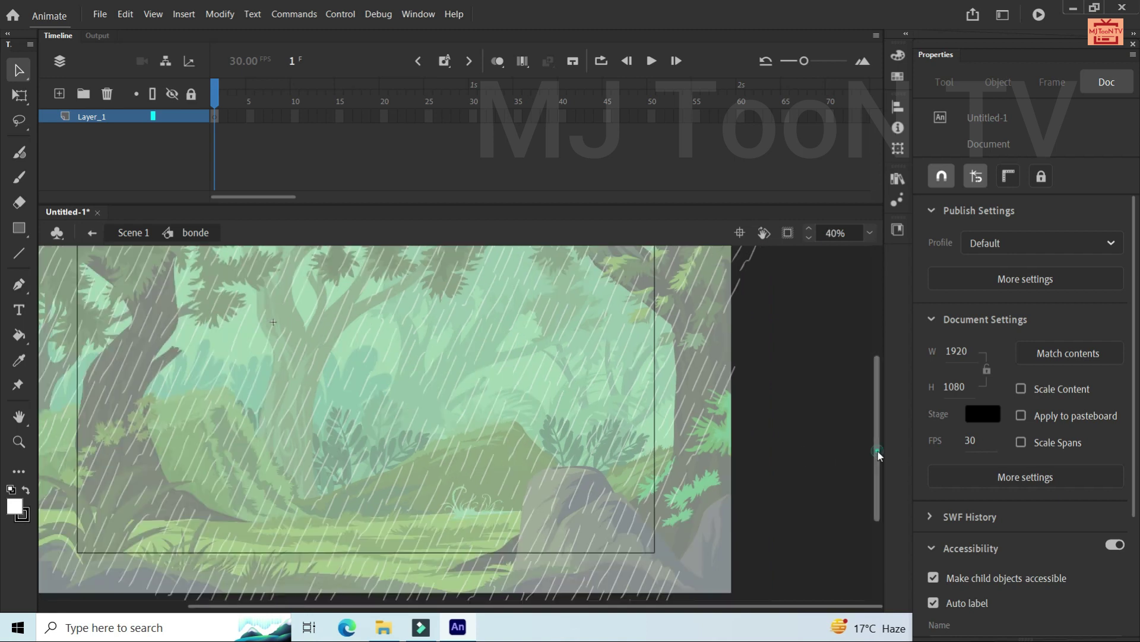
scroll(880, 455, down, 2)
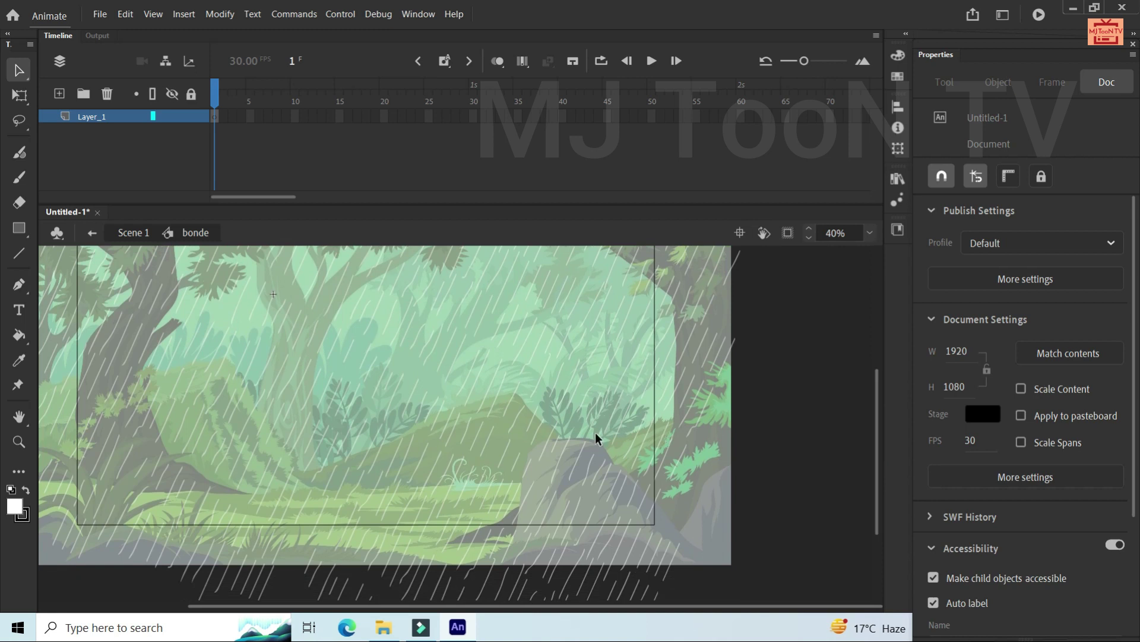
scroll(595, 439, up, 5)
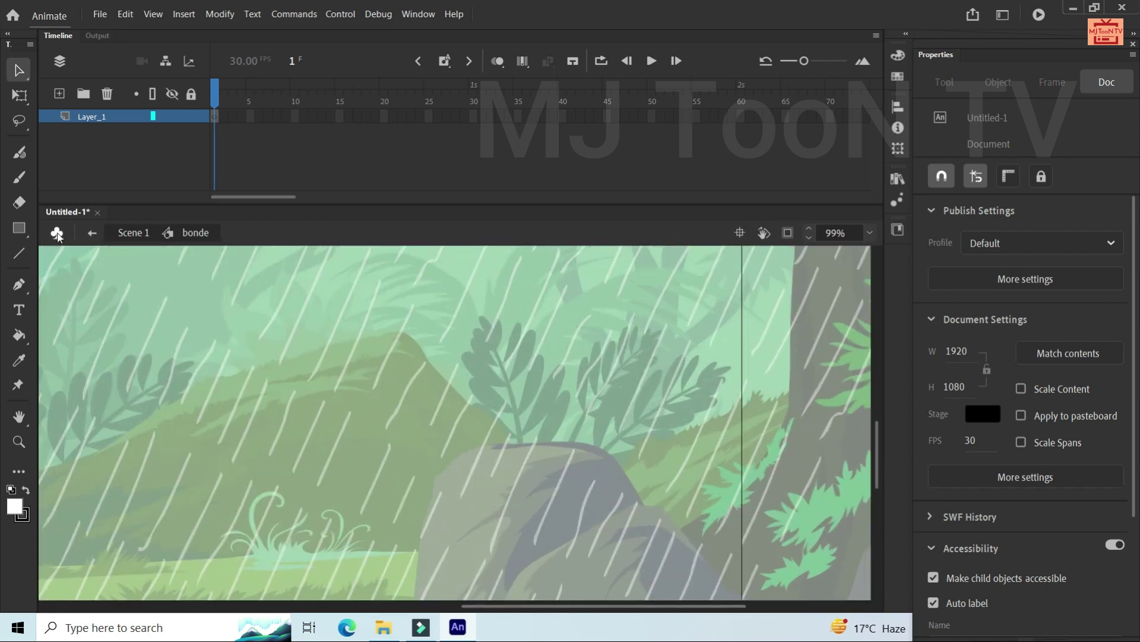
Paint a short white raindrop streak above the rock with the Classic Brush, replacing a too-long stroke
click(18, 175)
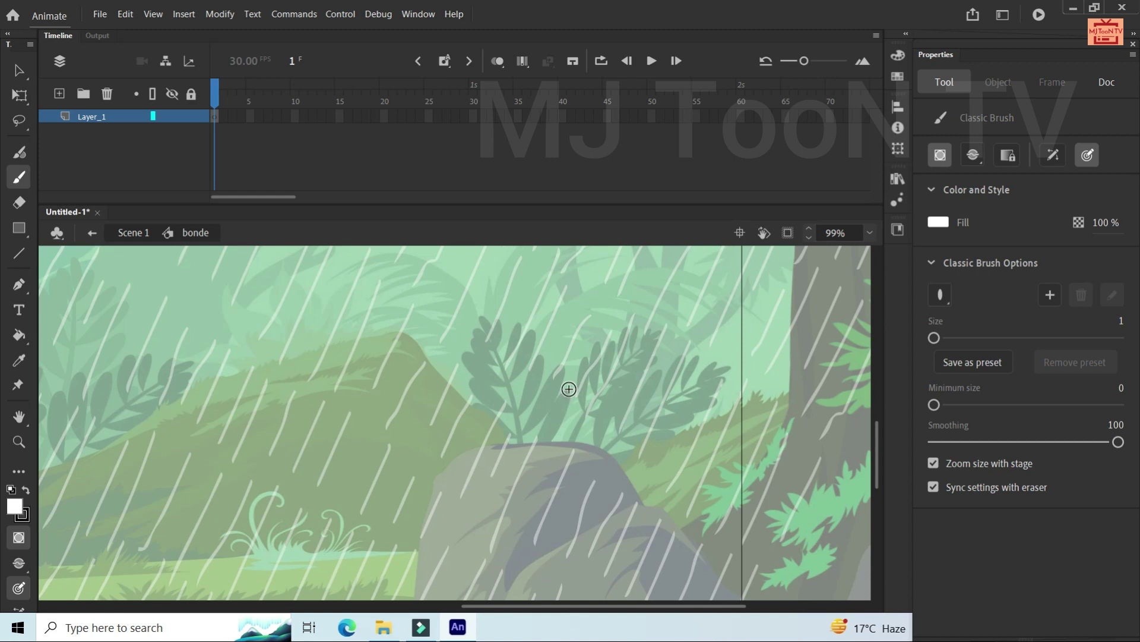
drag(545, 445, 545, 447)
key(ctrl+z)
drag(569, 402, 552, 447)
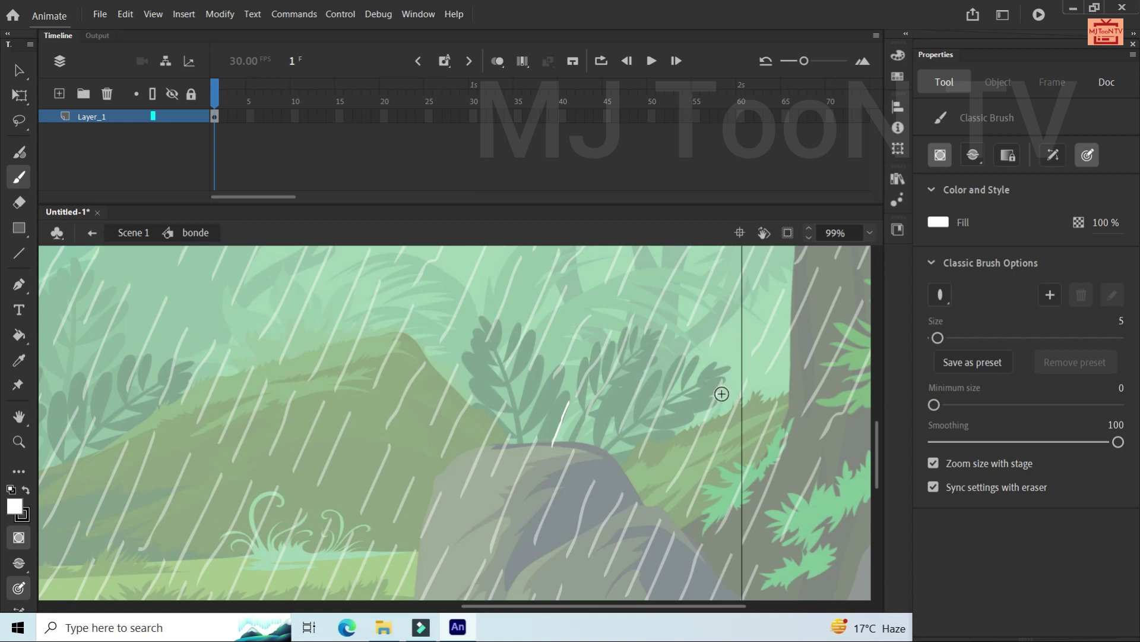
click(225, 118)
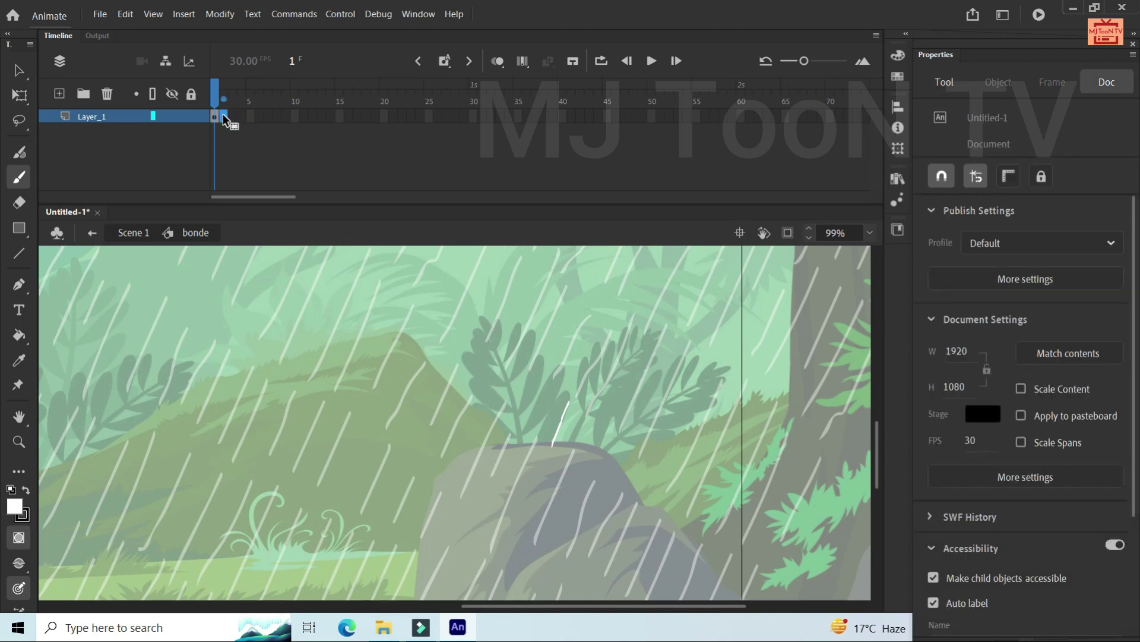
click(223, 114)
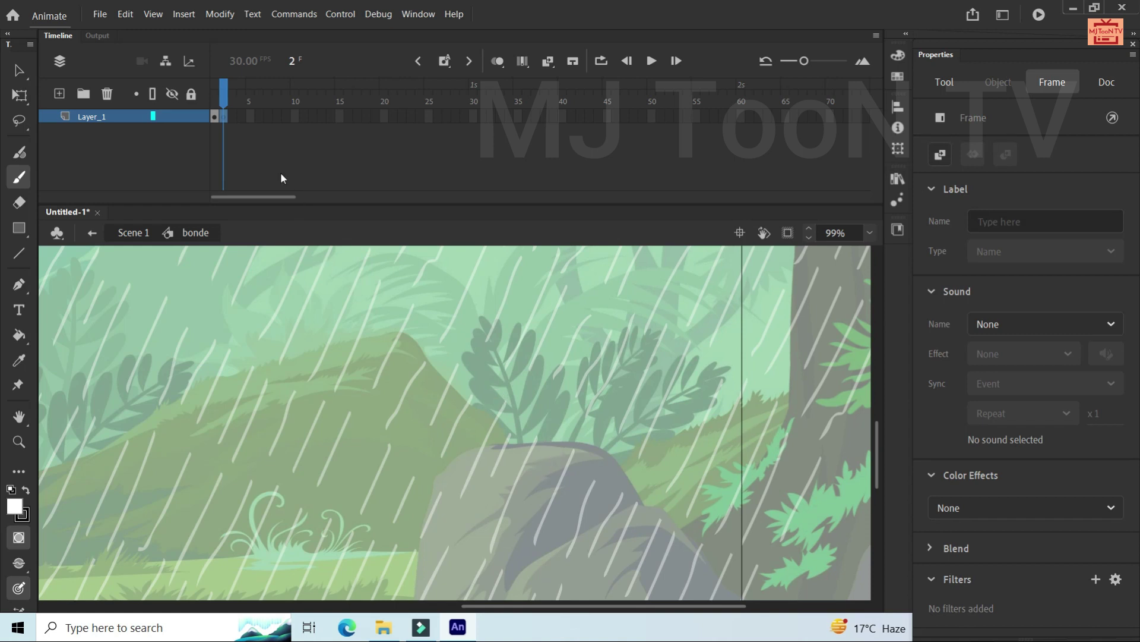
Add a frame 2 keyframe with the drop reaching the rock, turning on Onion Skin
click(214, 116)
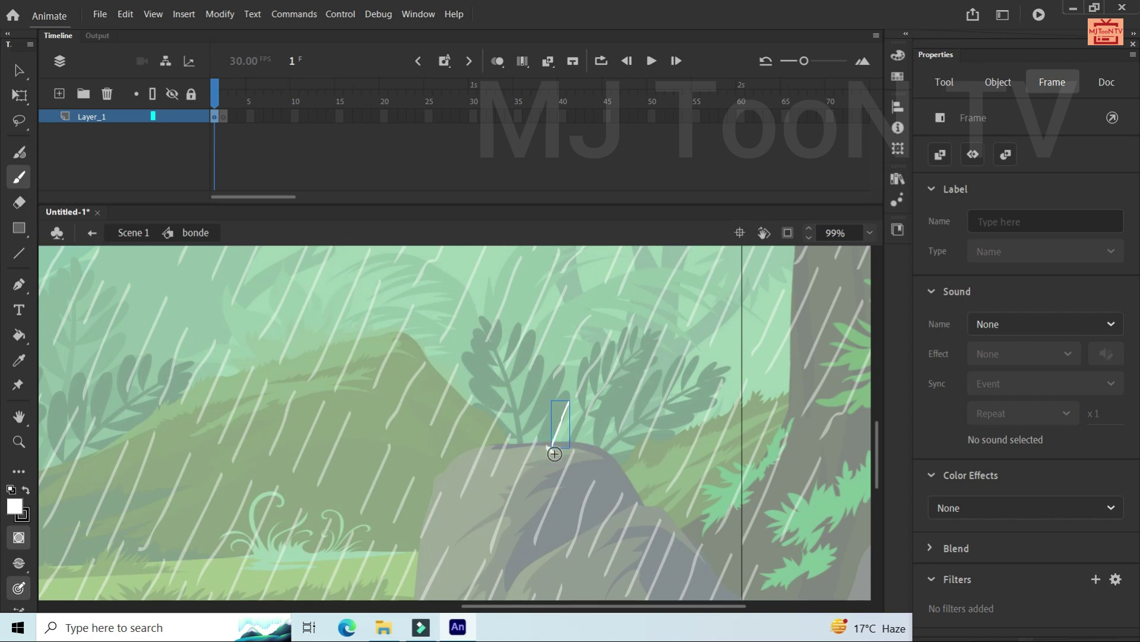
click(549, 447)
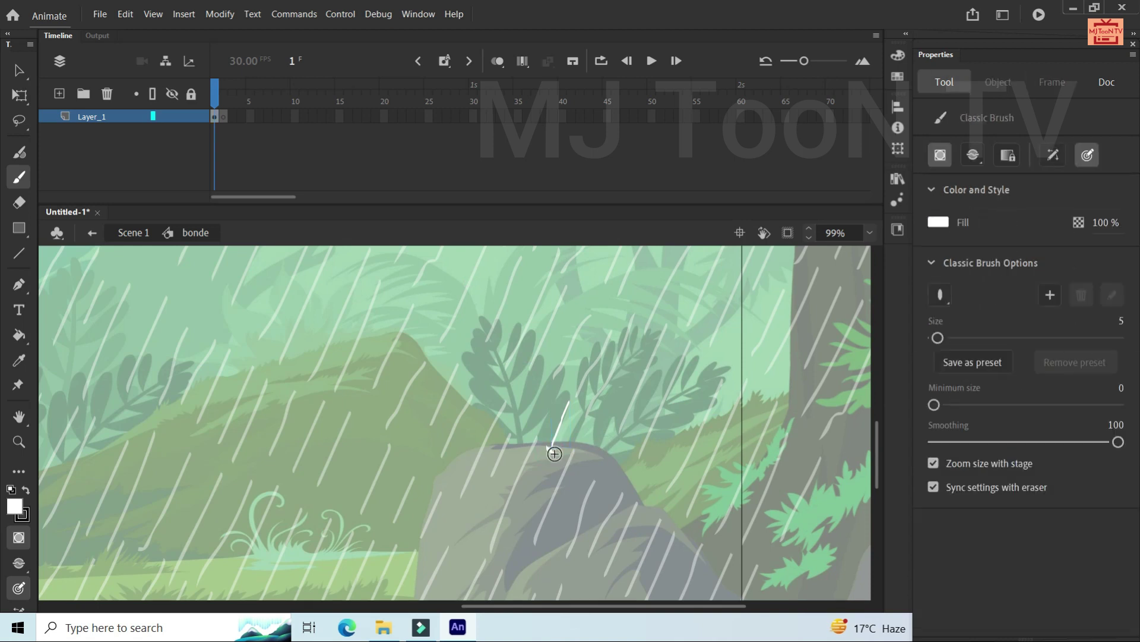
click(223, 117)
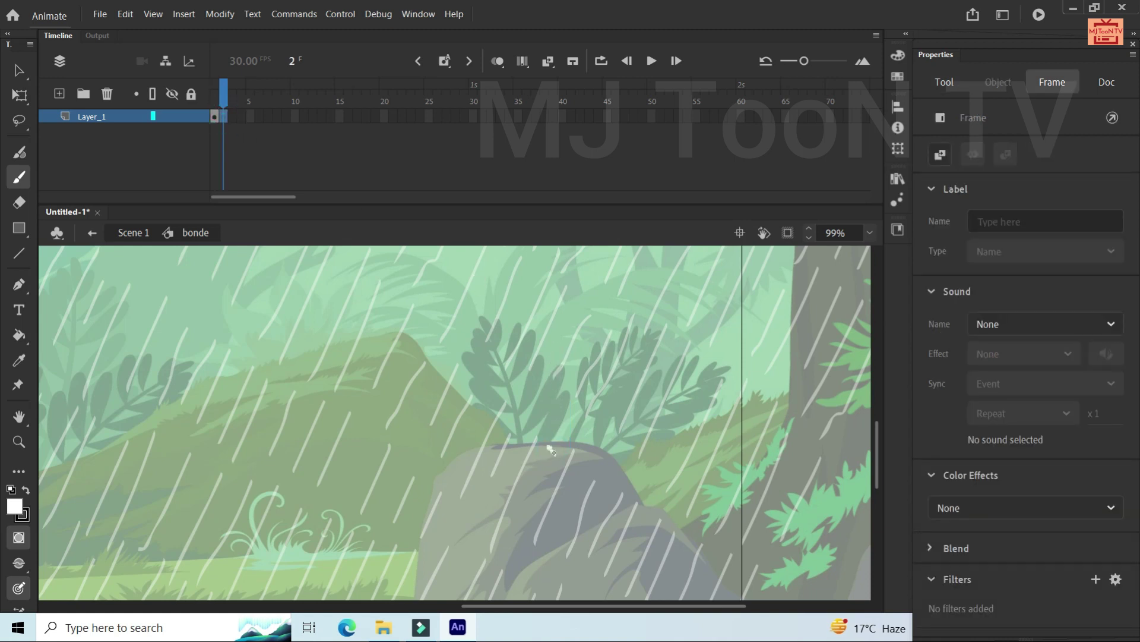
click(550, 449)
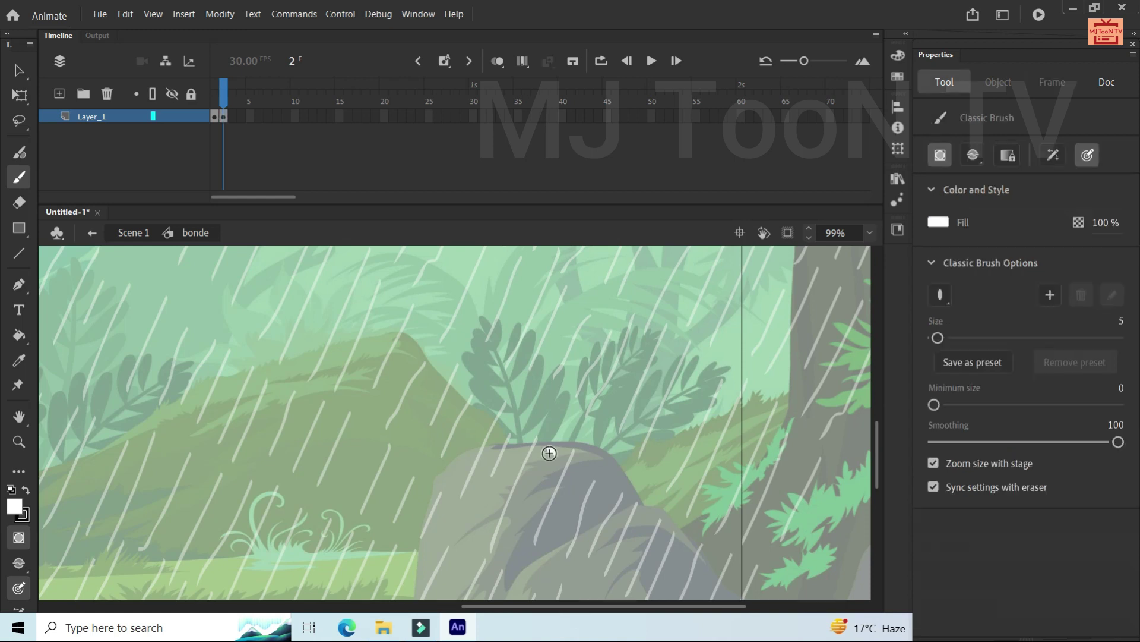
click(497, 61)
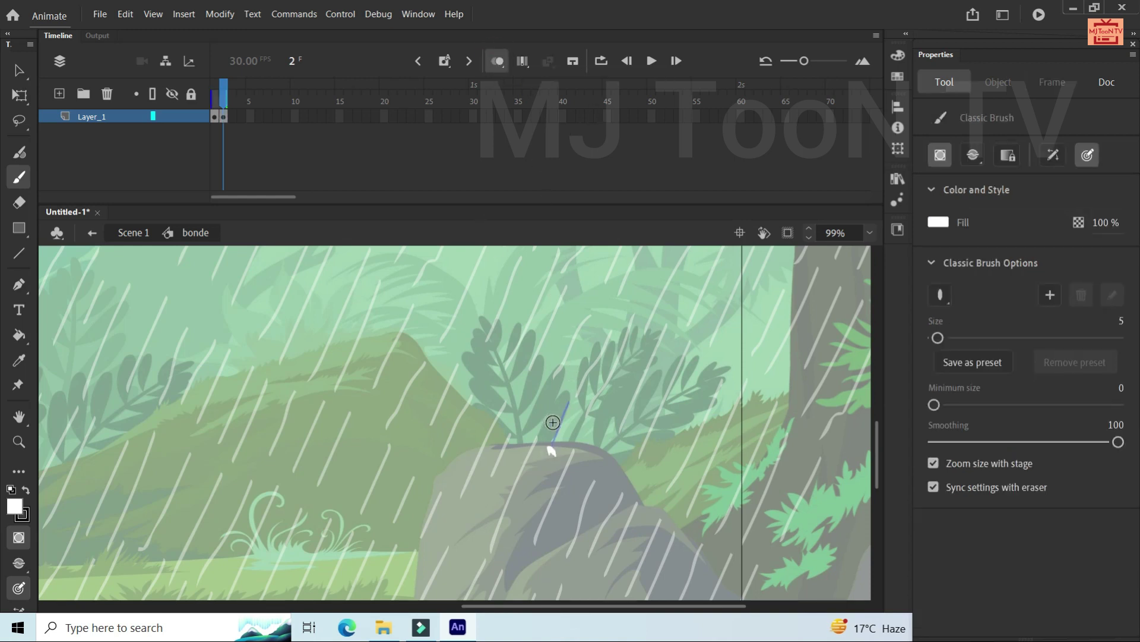
Brush a small white star-shaped splash on the rock in frame 3
click(234, 118)
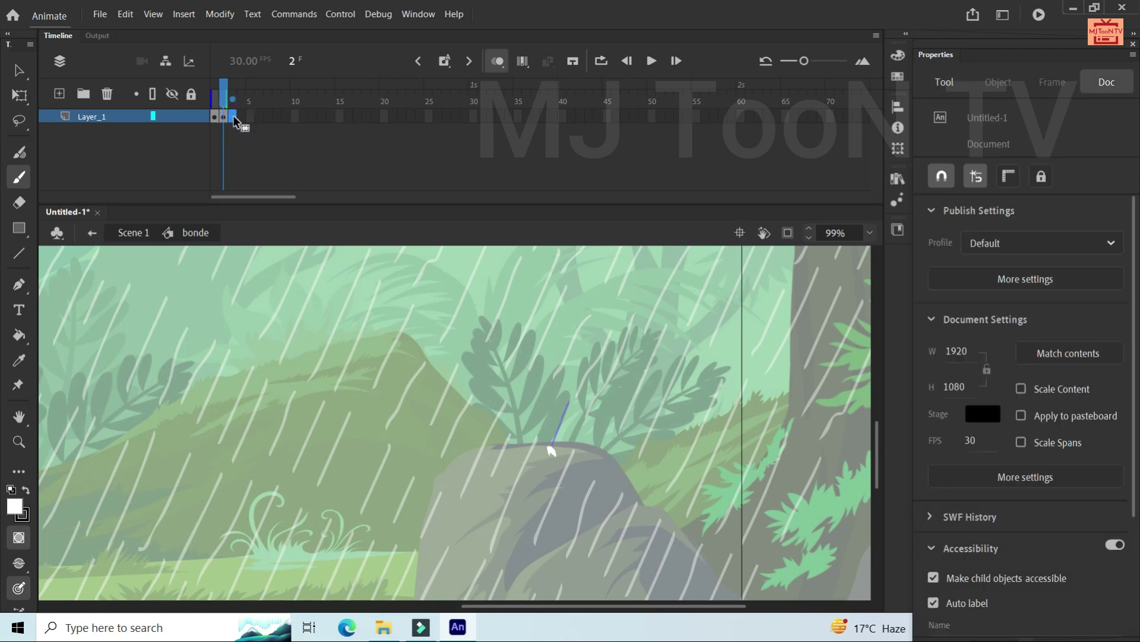
click(235, 118)
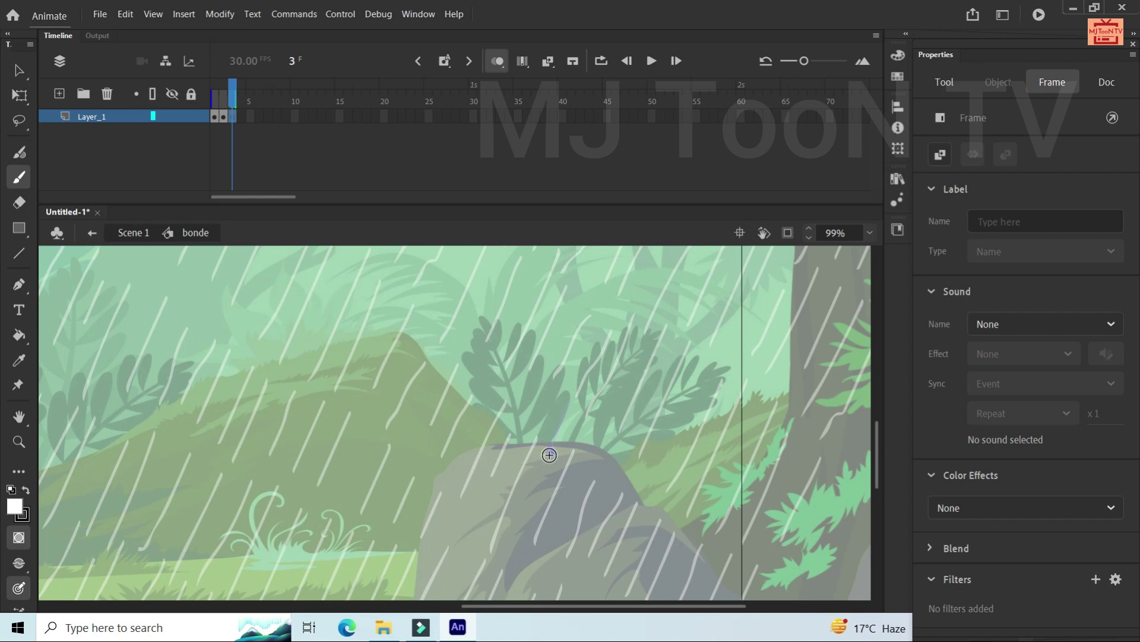
click(540, 464)
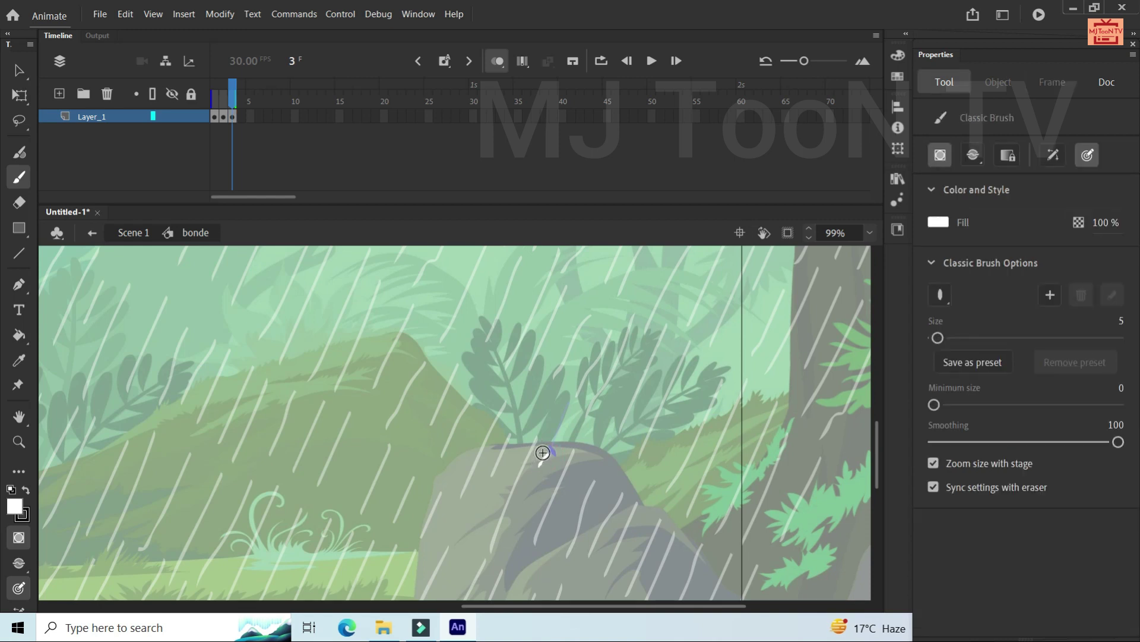
drag(534, 445, 560, 447)
drag(568, 459, 554, 454)
On frame 4, brush curved white splash arcs rising from the rock
click(248, 129)
click(242, 117)
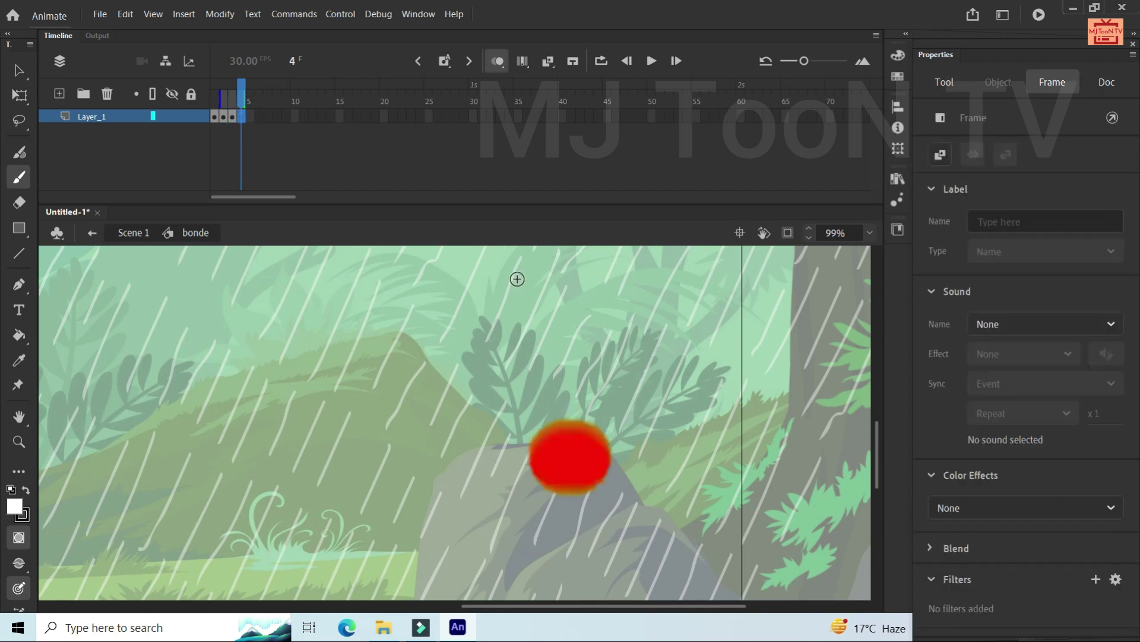
mouse_move(561, 437)
mouse_down()
mouse_move(581, 430)
mouse_move(575, 448)
mouse_up()
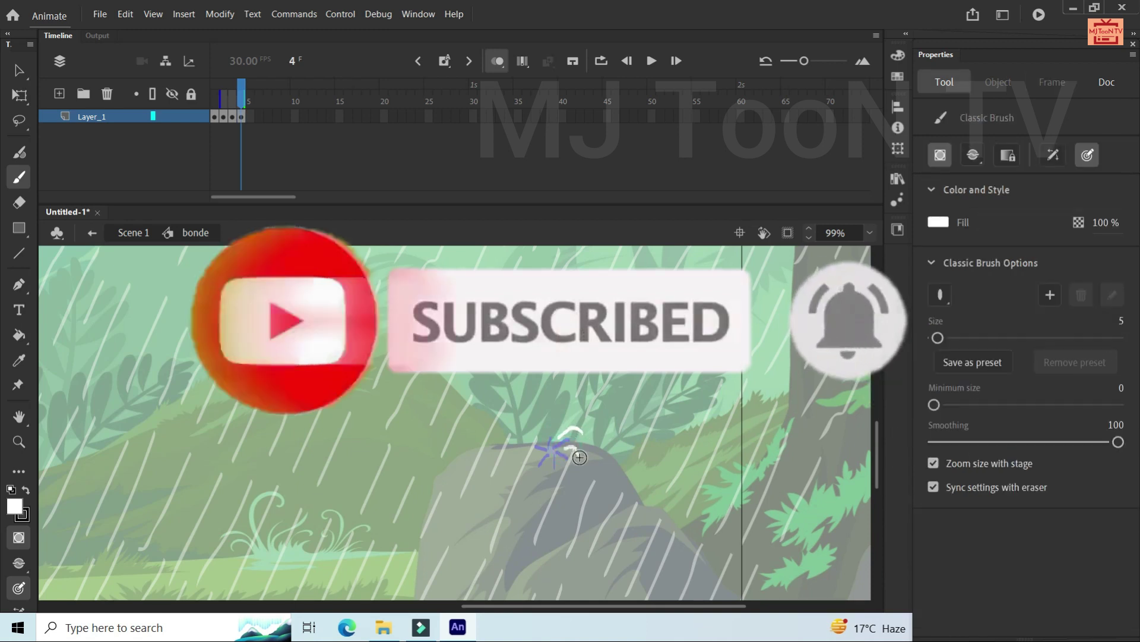
mouse_move(567, 448)
mouse_down()
mouse_move(578, 461)
mouse_move(550, 473)
mouse_up()
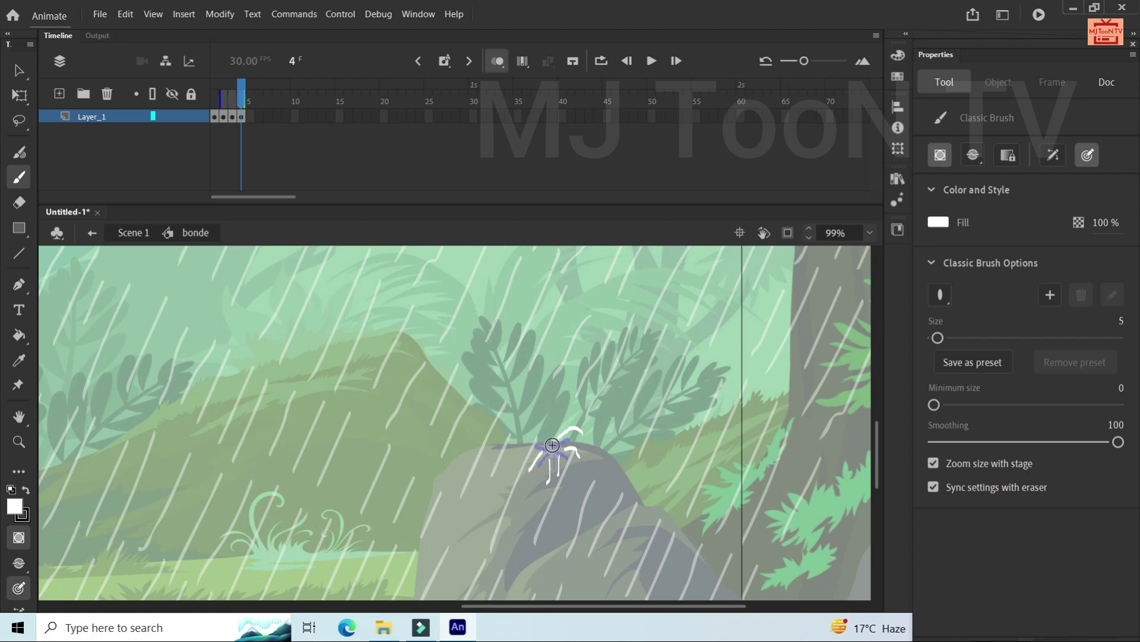
drag(530, 469, 551, 441)
On frame 5, brush a falling droplet and horizontal spray streaks spreading outward
click(250, 116)
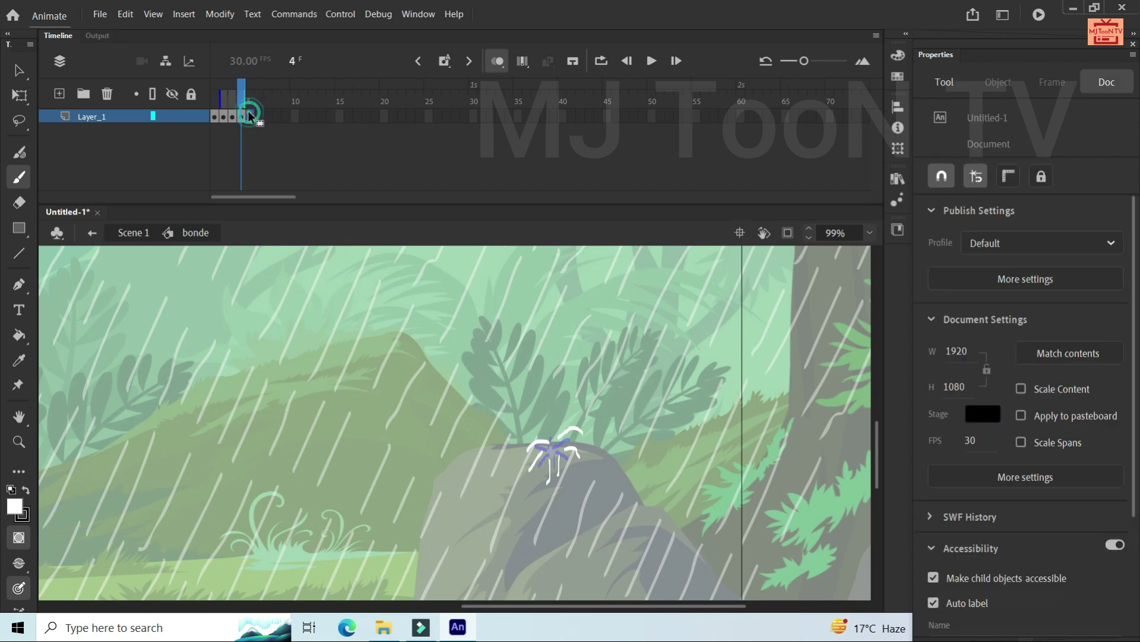
click(249, 116)
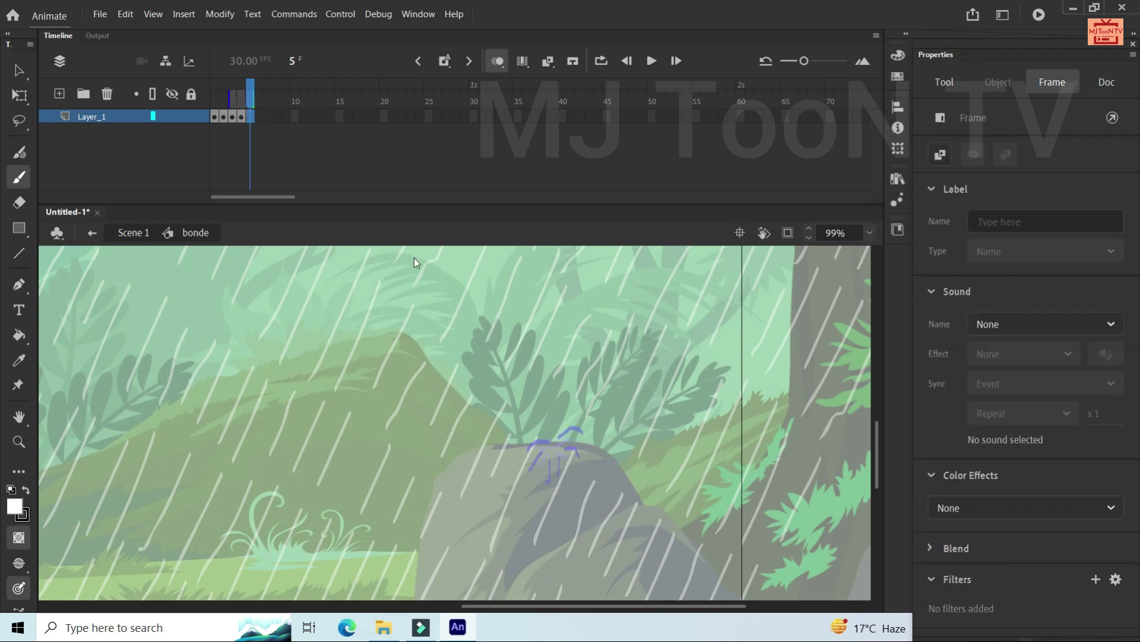
mouse_move(534, 476)
mouse_down()
mouse_move(521, 507)
mouse_move(521, 457)
mouse_move(555, 494)
mouse_move(574, 485)
mouse_up()
mouse_move(571, 447)
mouse_down()
mouse_move(597, 449)
mouse_move(597, 419)
mouse_move(534, 437)
mouse_up()
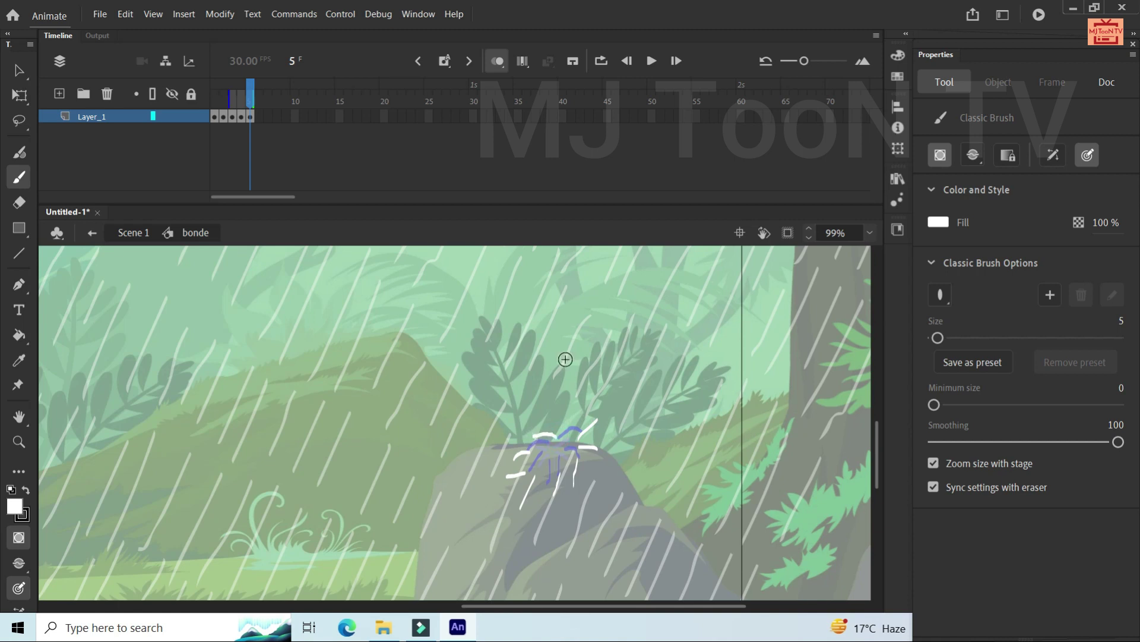
Add a blank keyframe at frame 6 and brush tiny droplets on the rock
click(259, 116)
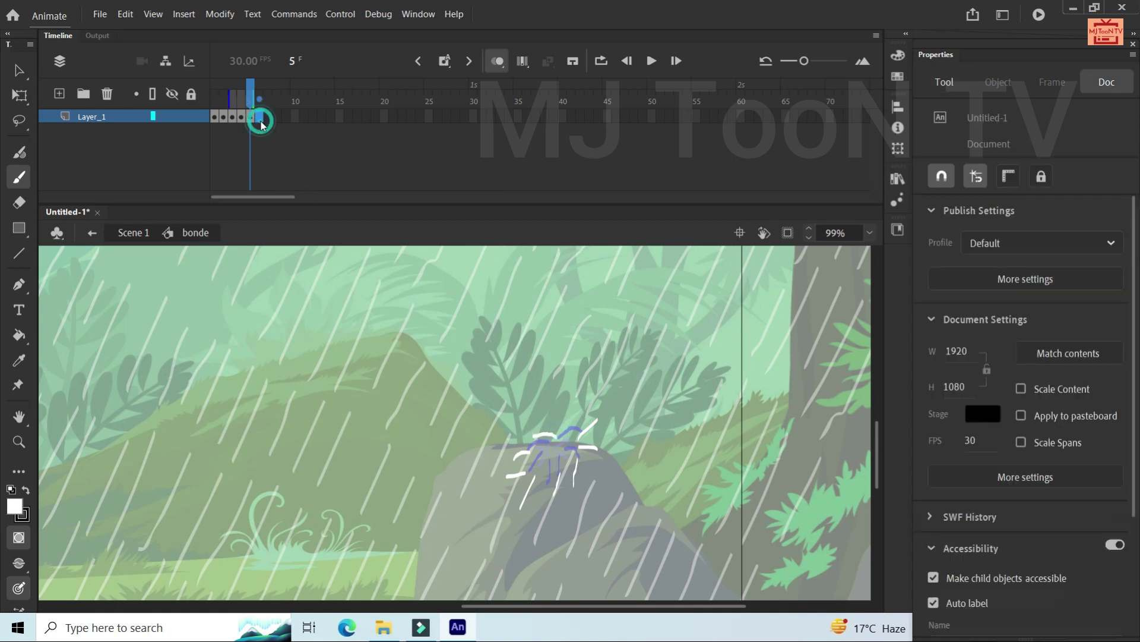
key(F7)
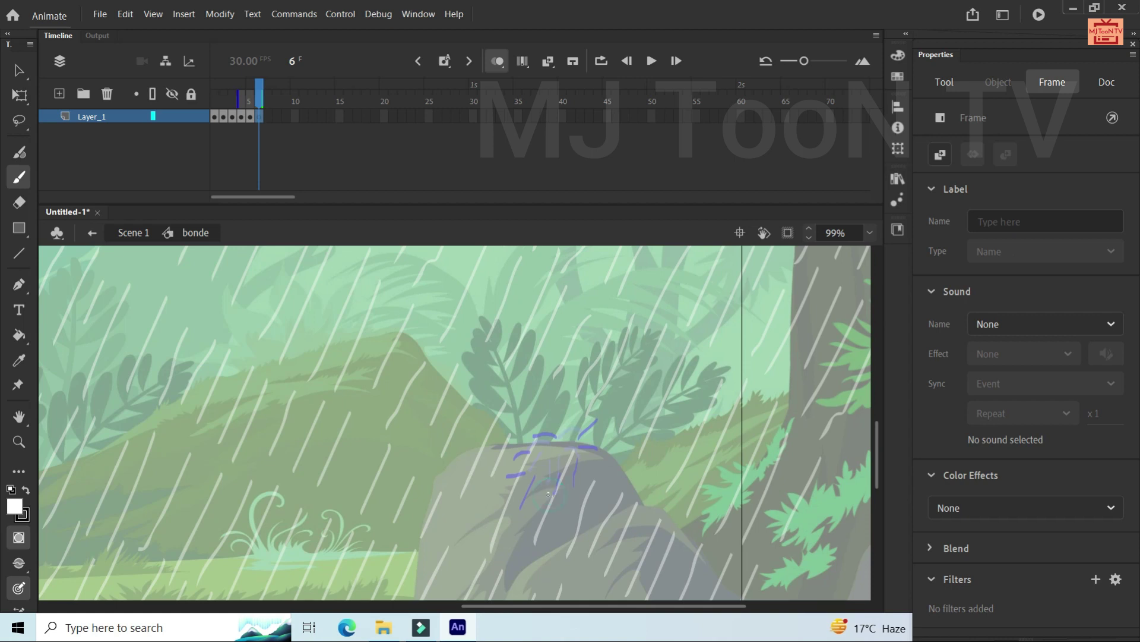
drag(549, 492, 548, 498)
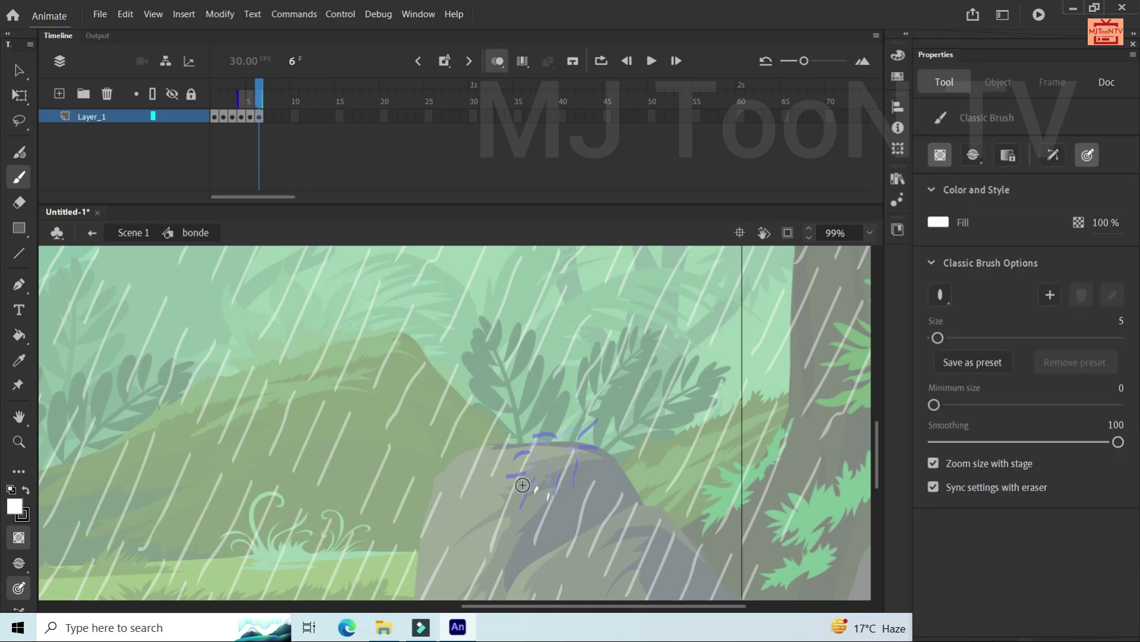
mouse_move(520, 480)
mouse_down()
mouse_move(526, 493)
mouse_move(565, 492)
mouse_up()
Add a blank keyframe at frame 7 with a faint droplet, then scrub back through the splash
click(268, 124)
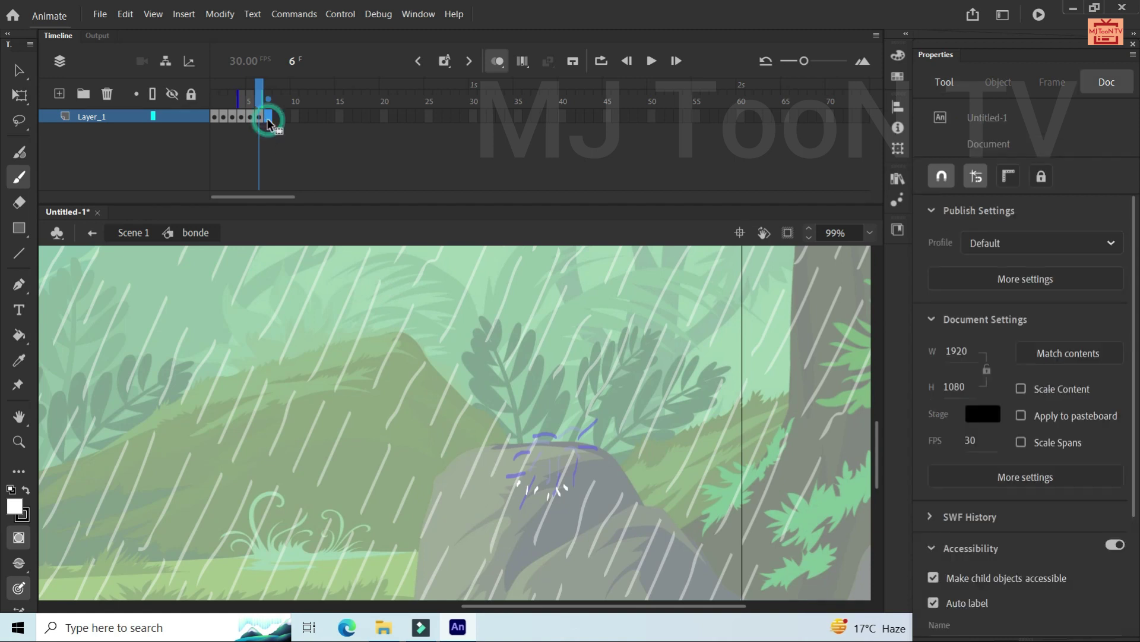
key(F7)
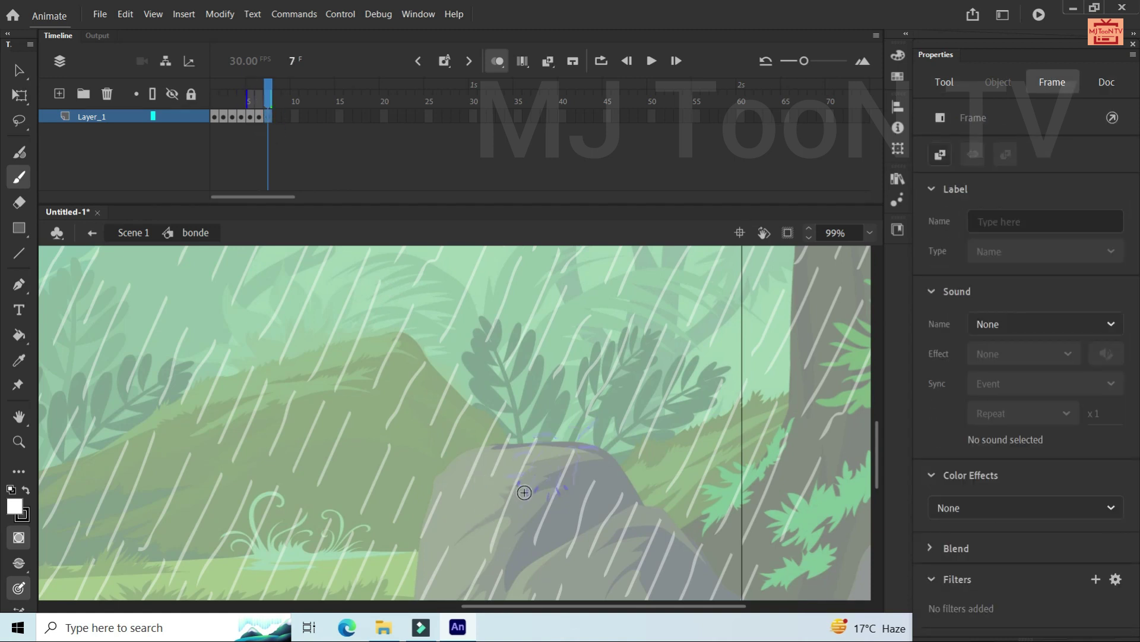
drag(524, 496, 525, 500)
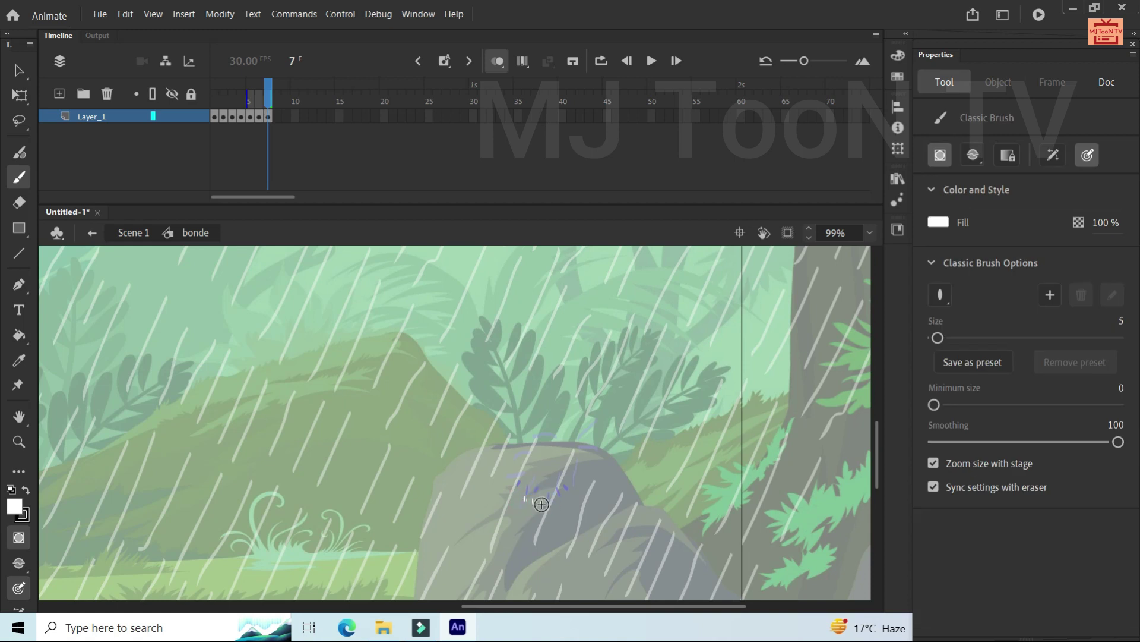
click(510, 479)
drag(275, 92, 244, 88)
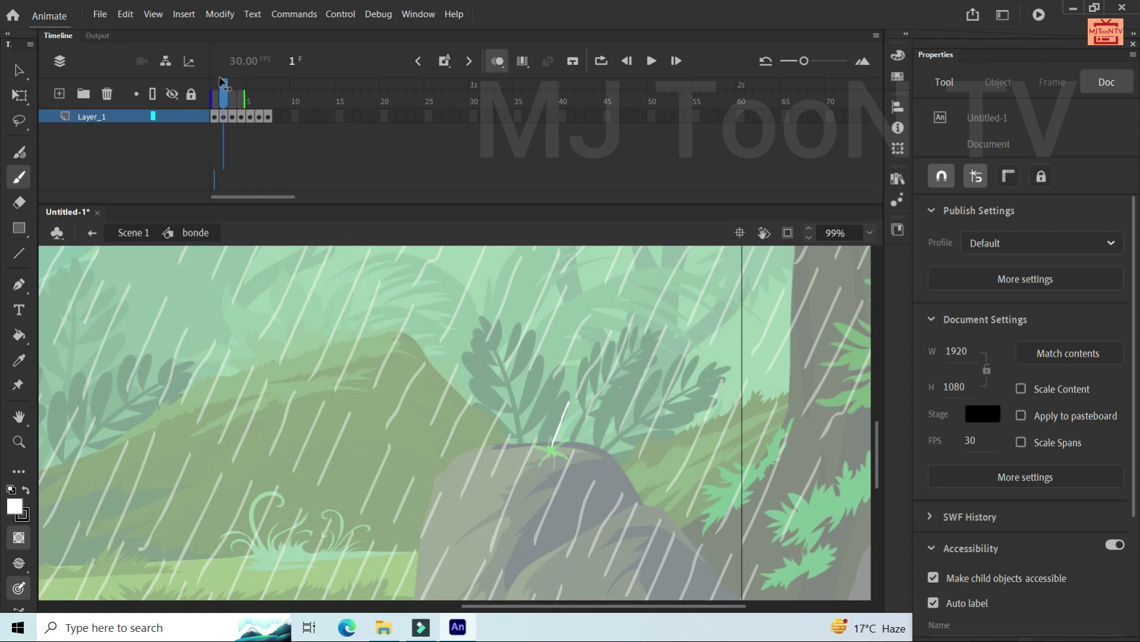
Scrub the splash to frame 1, turn off Onion Skin, return to Scene 1 and Test Movie
mouse_move(243, 88)
mouse_down()
mouse_move(209, 95)
mouse_move(268, 95)
mouse_up()
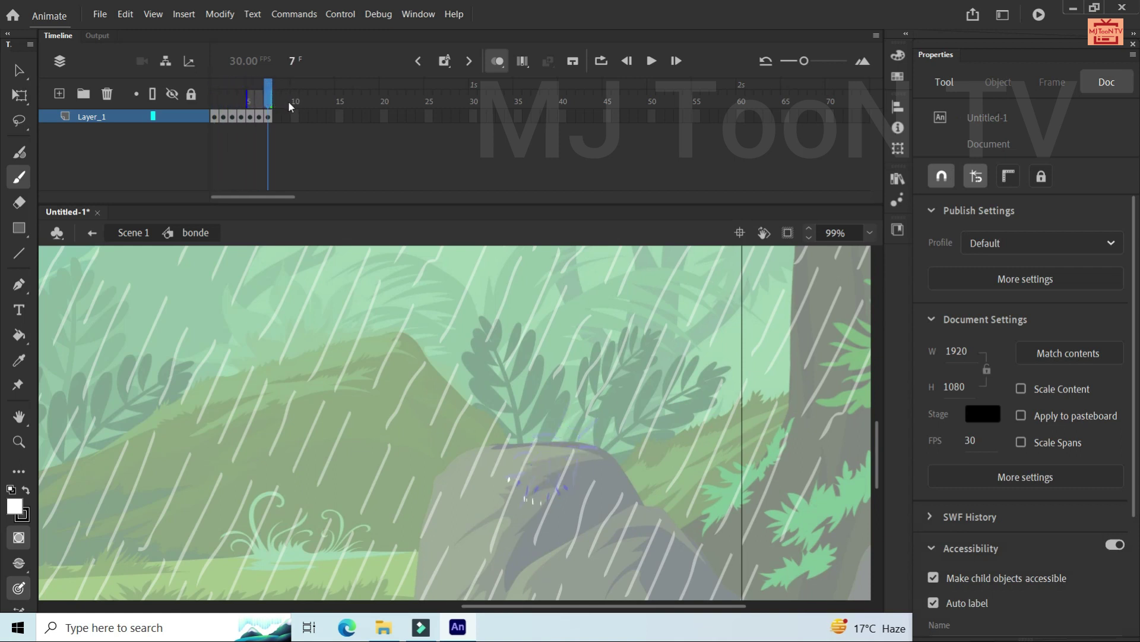
click(496, 62)
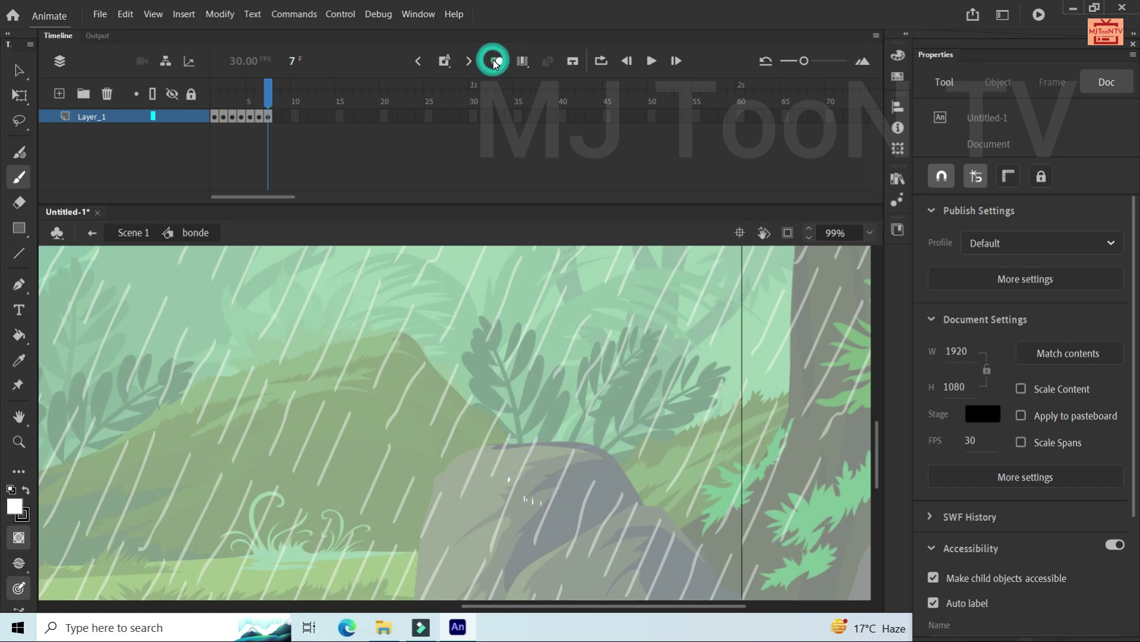
click(95, 233)
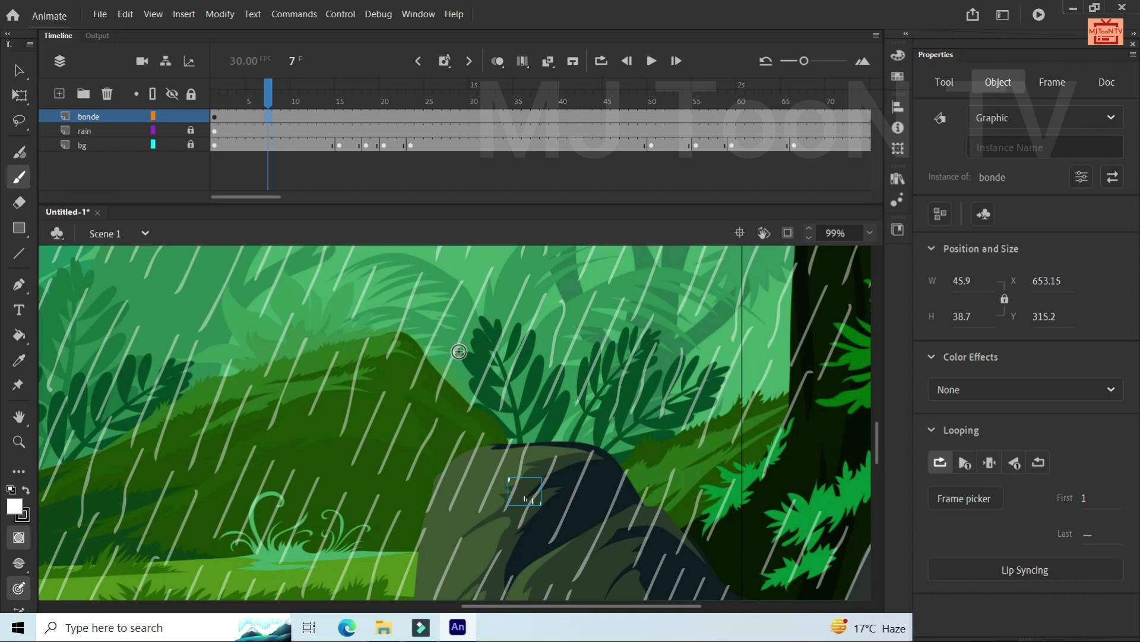
key(ctrl+Return)
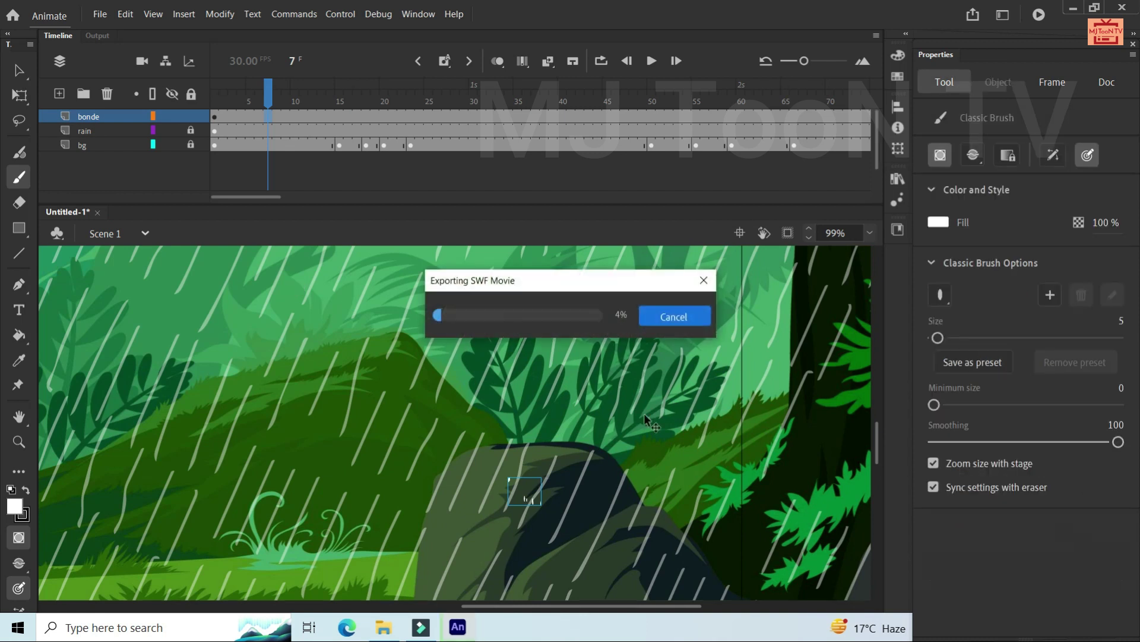
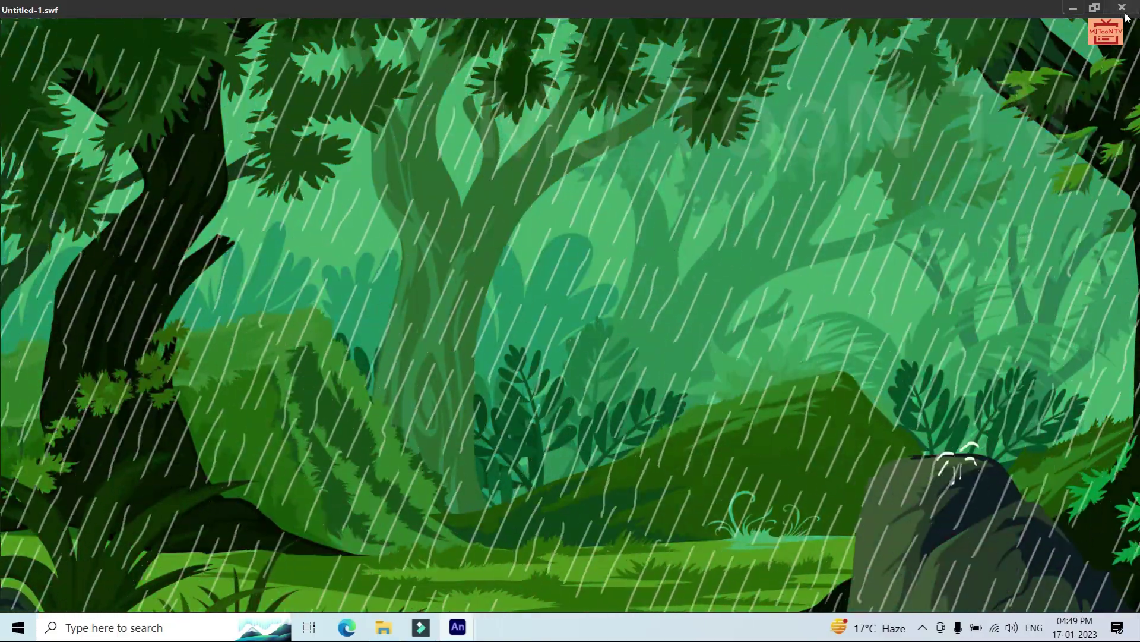
Close the SWF test window, return to frame 1, and edit the bonde splash instance in place
key(ctrl+w)
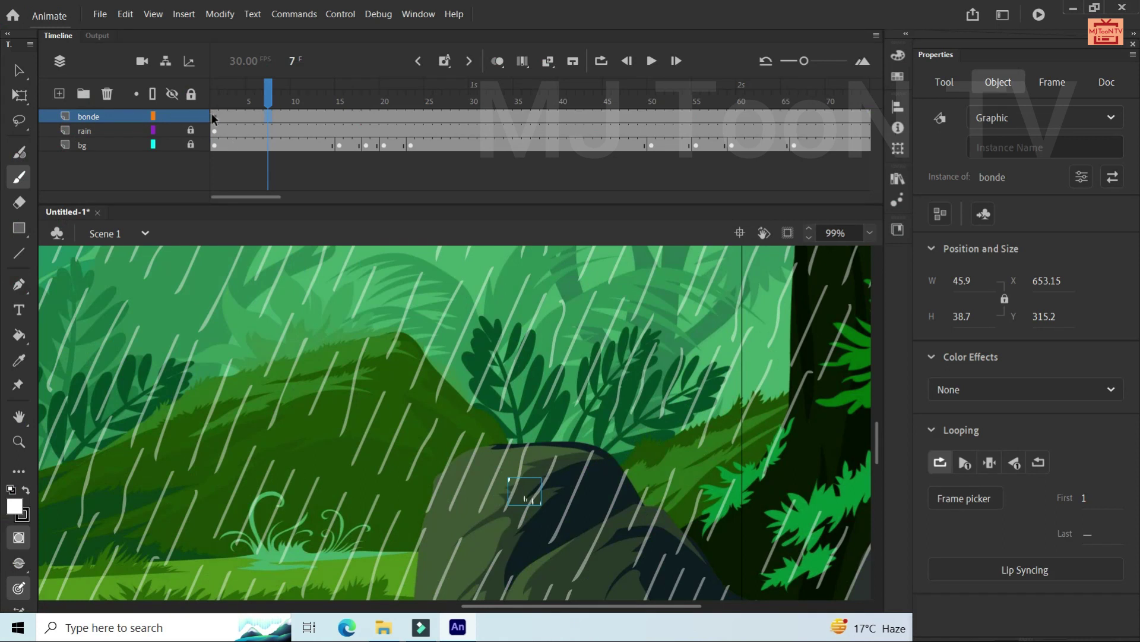
click(214, 117)
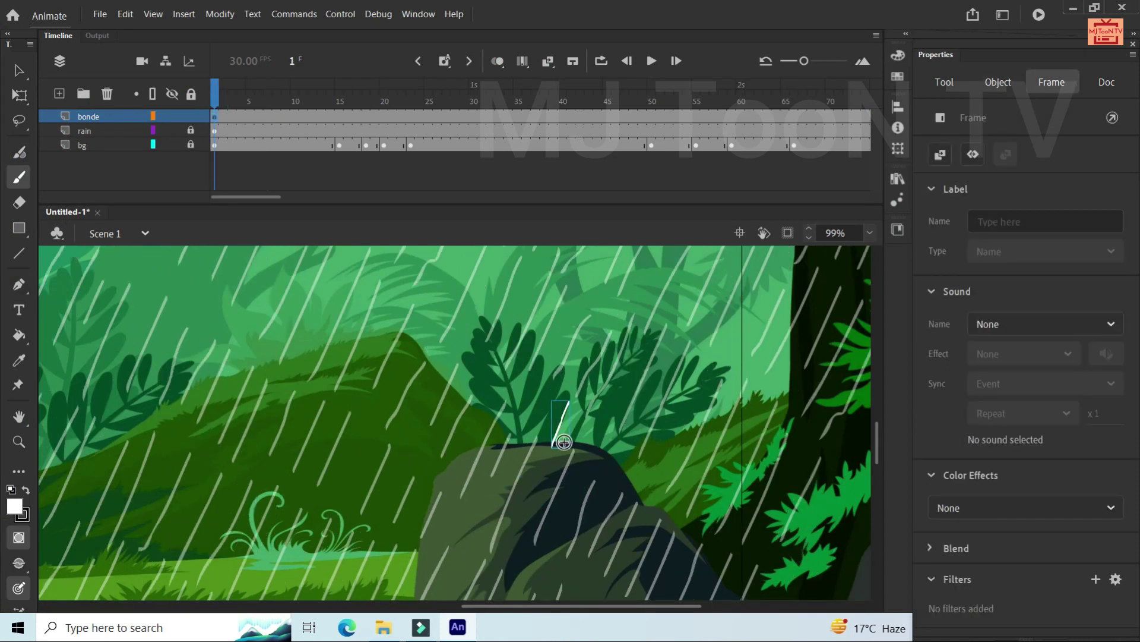
click(561, 438)
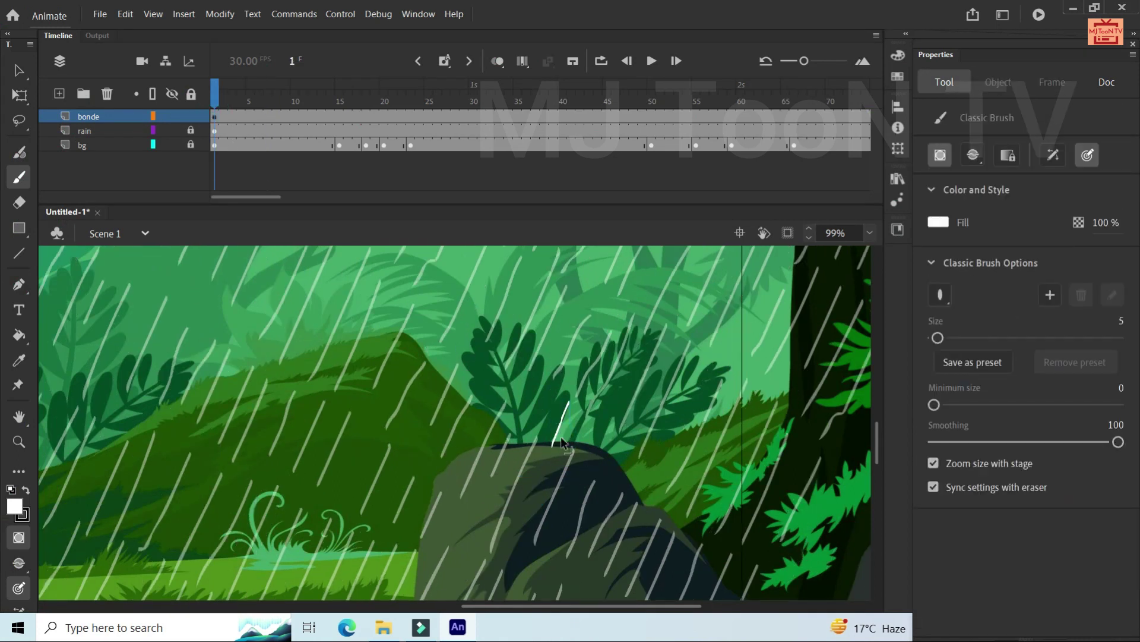
key(v)
double_click(557, 433)
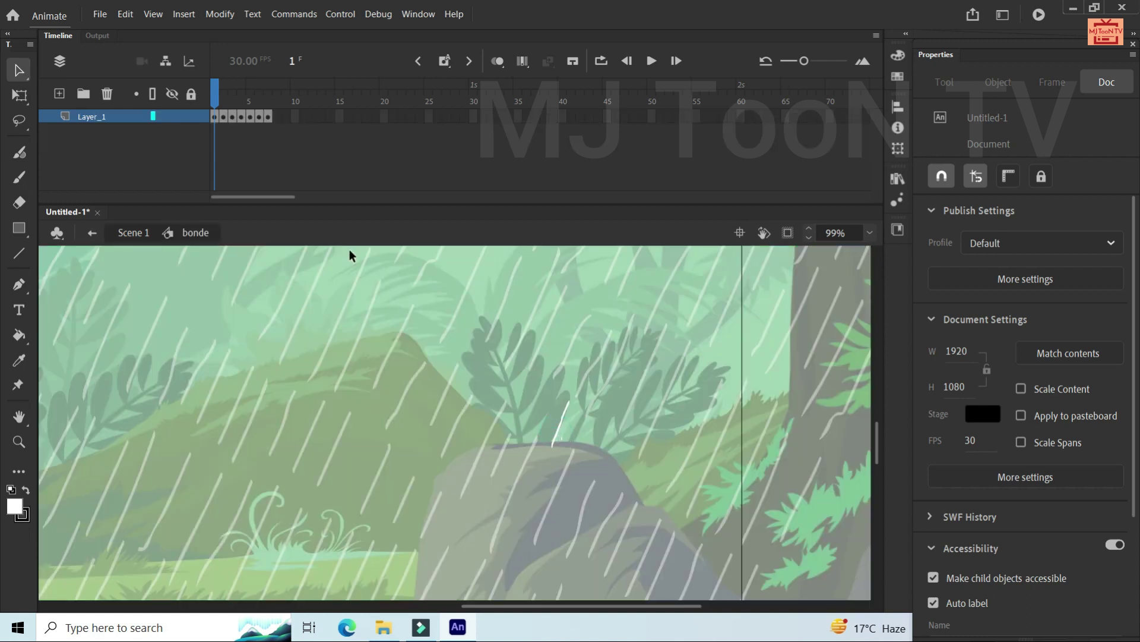
Hold each of the seven bonde splash drawings for one extra frame
key(F6)
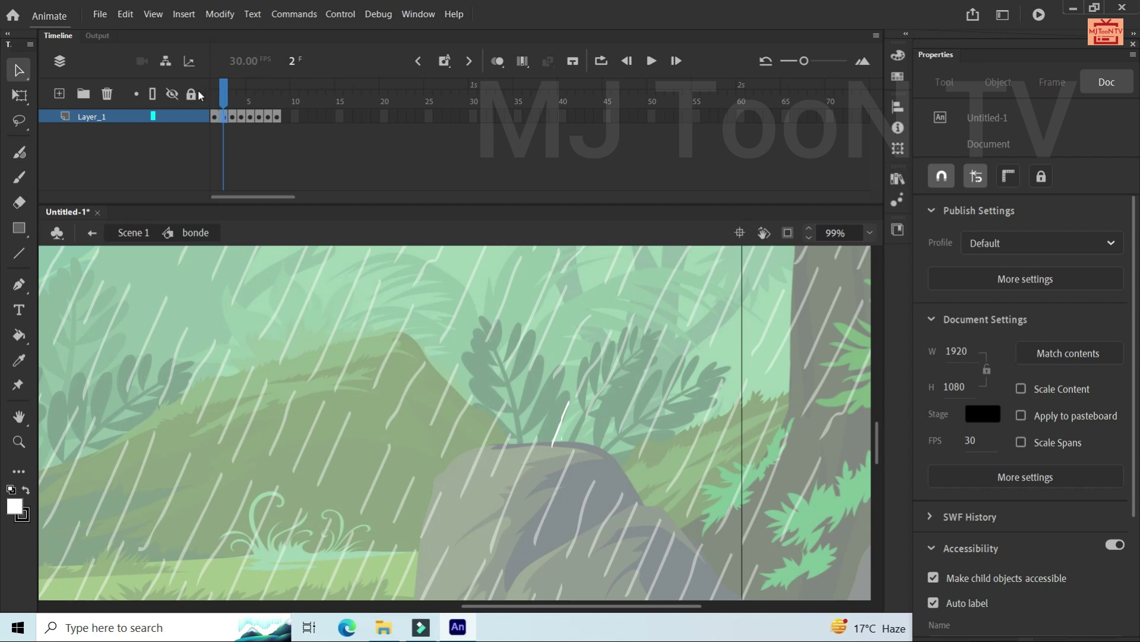
click(234, 116)
key(F6)
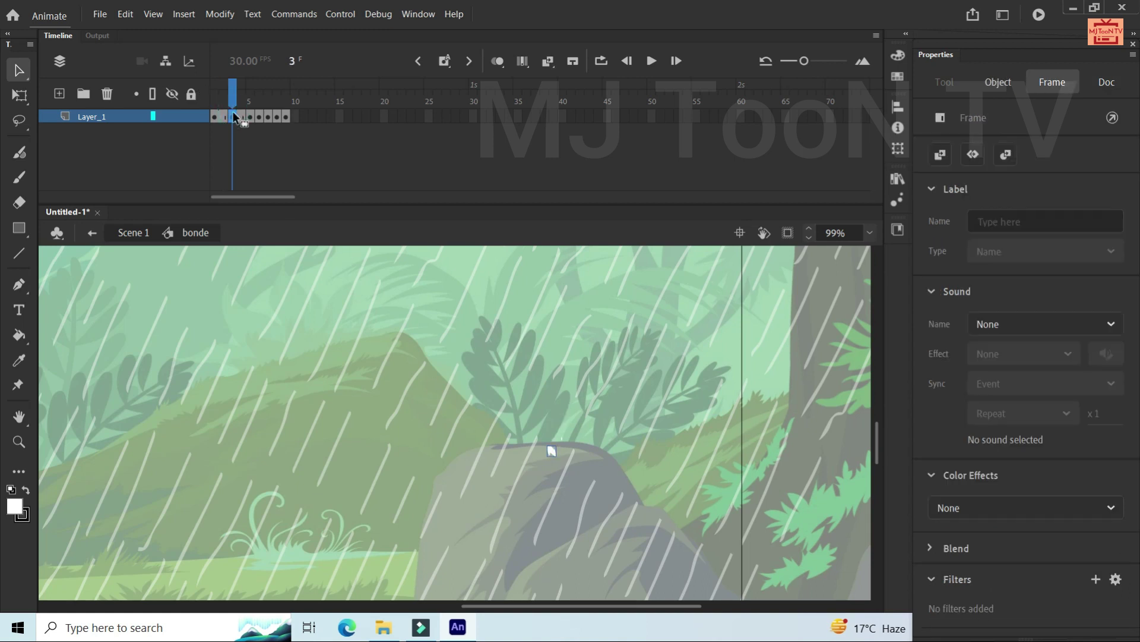
click(249, 116)
key(F6)
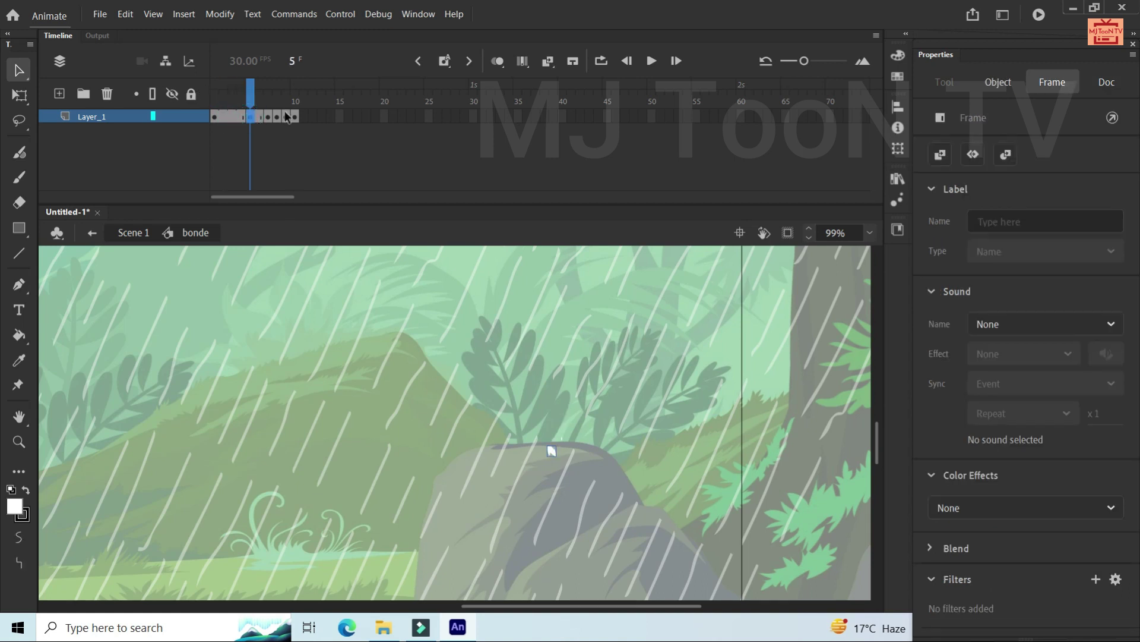
click(272, 117)
key(F6)
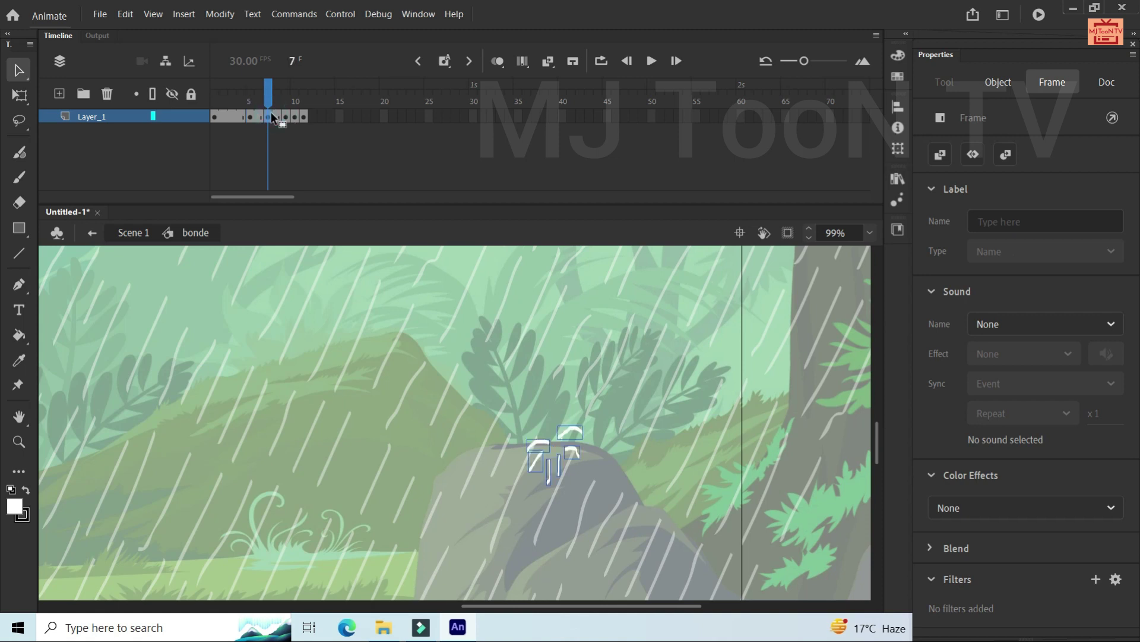
click(285, 116)
key(F6)
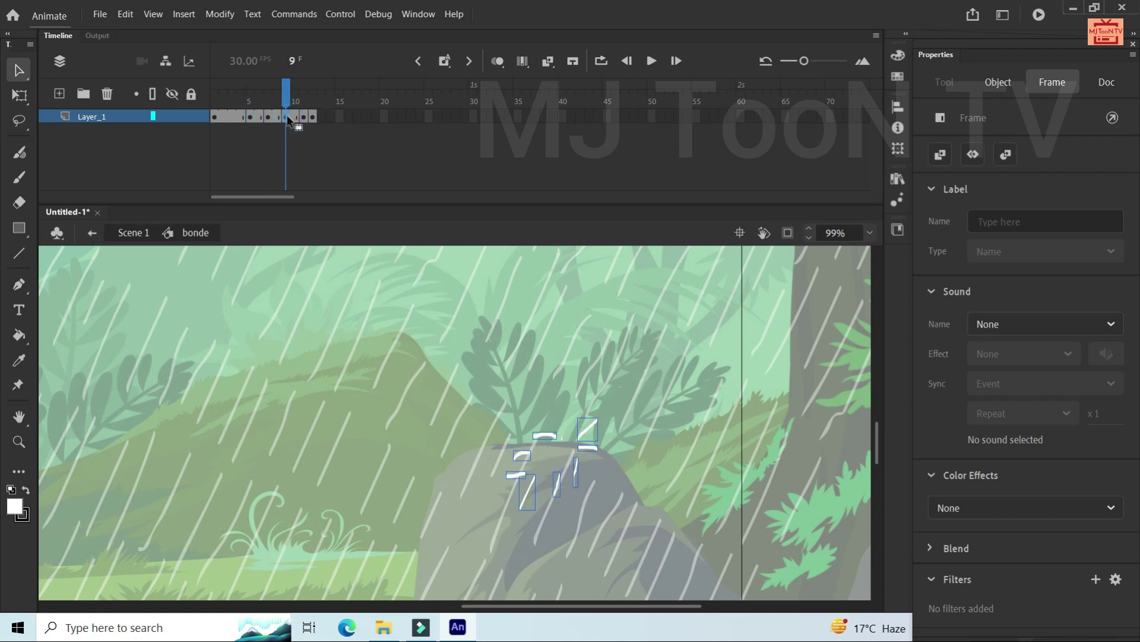
click(300, 117)
key(F6)
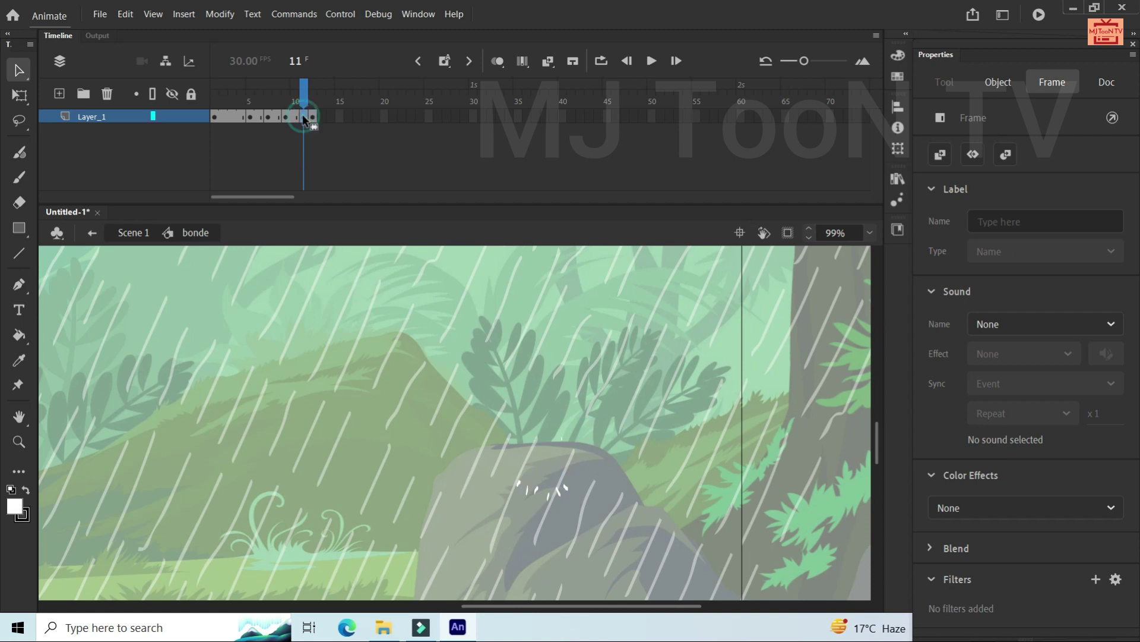
click(321, 117)
key(F6)
Remove two surplus frames so the splash ends at frame 11, preview it, and return to Scene 1
click(235, 116)
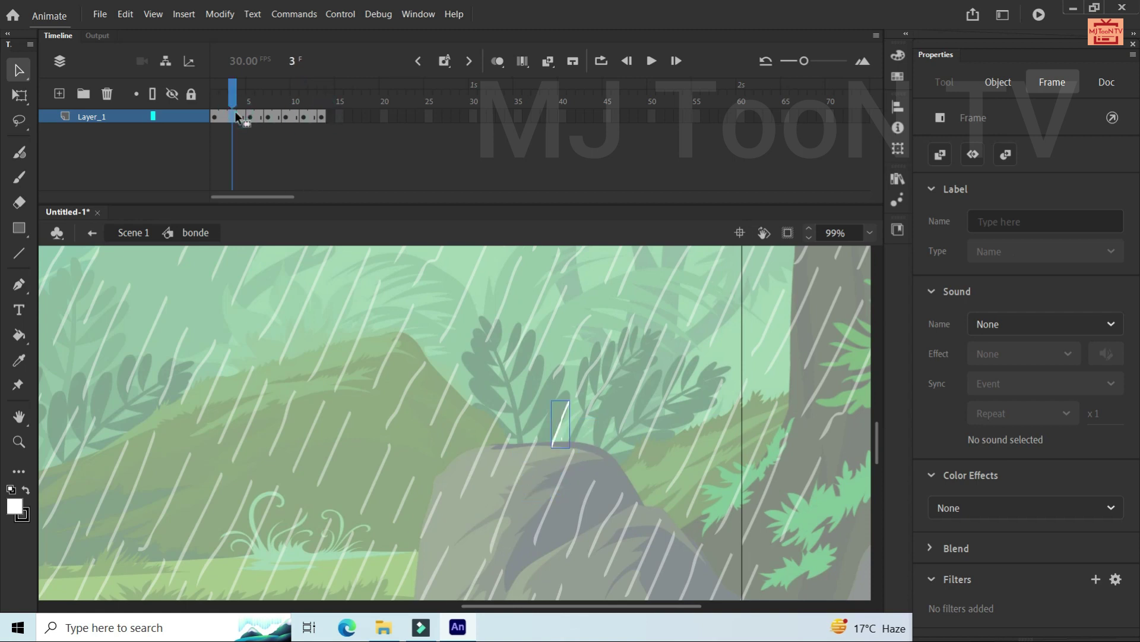
key(shift+F5)
click(226, 117)
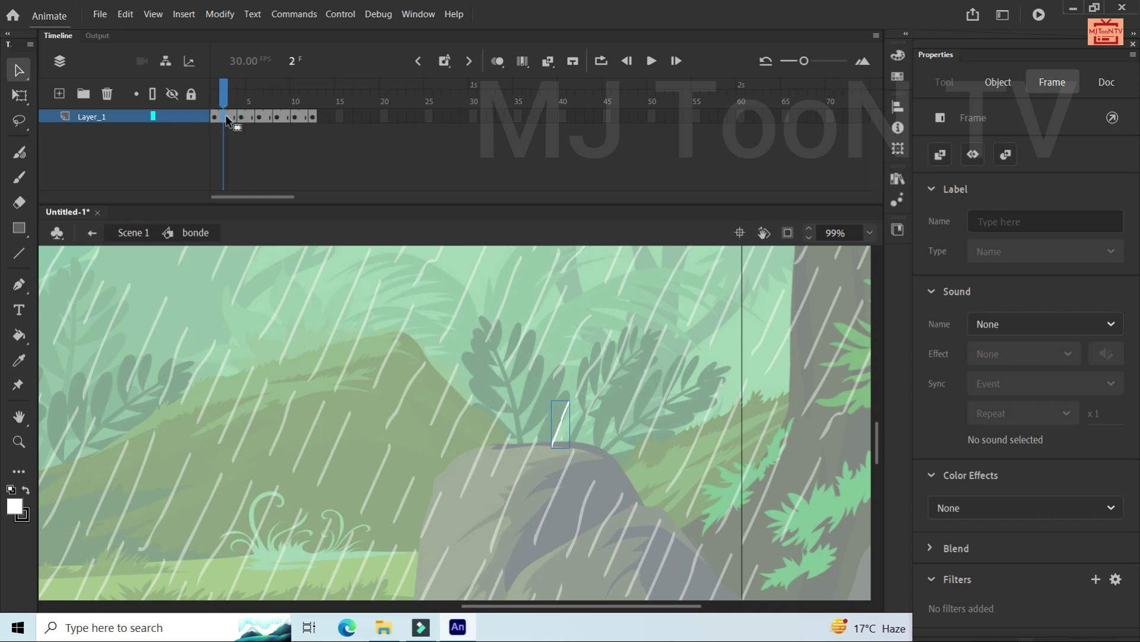
key(shift+F5)
click(215, 95)
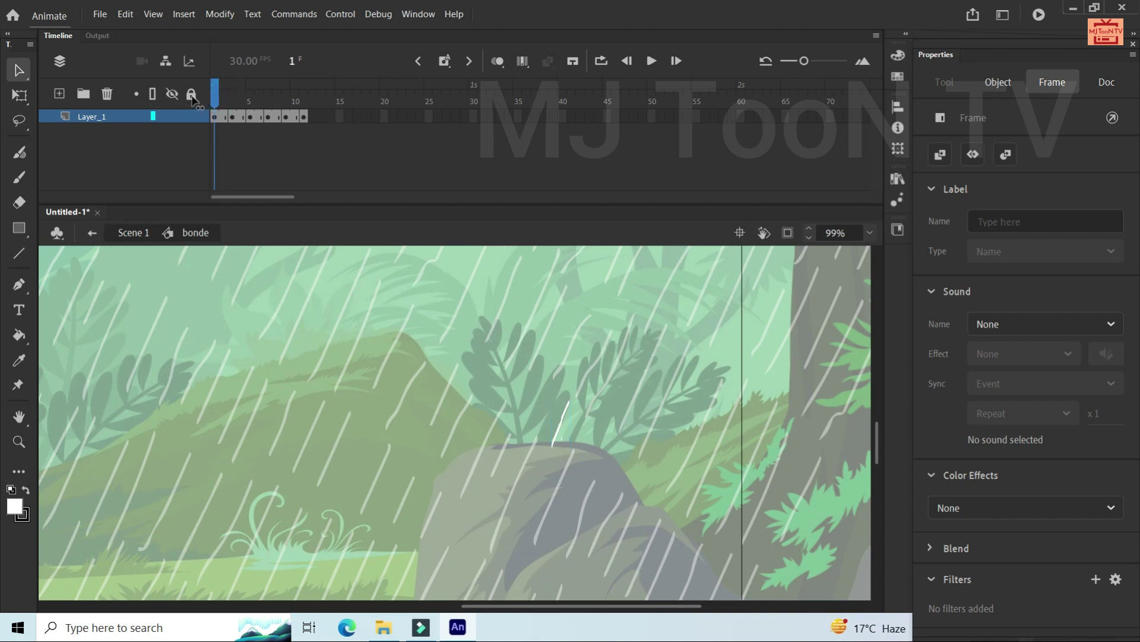
drag(215, 92, 304, 89)
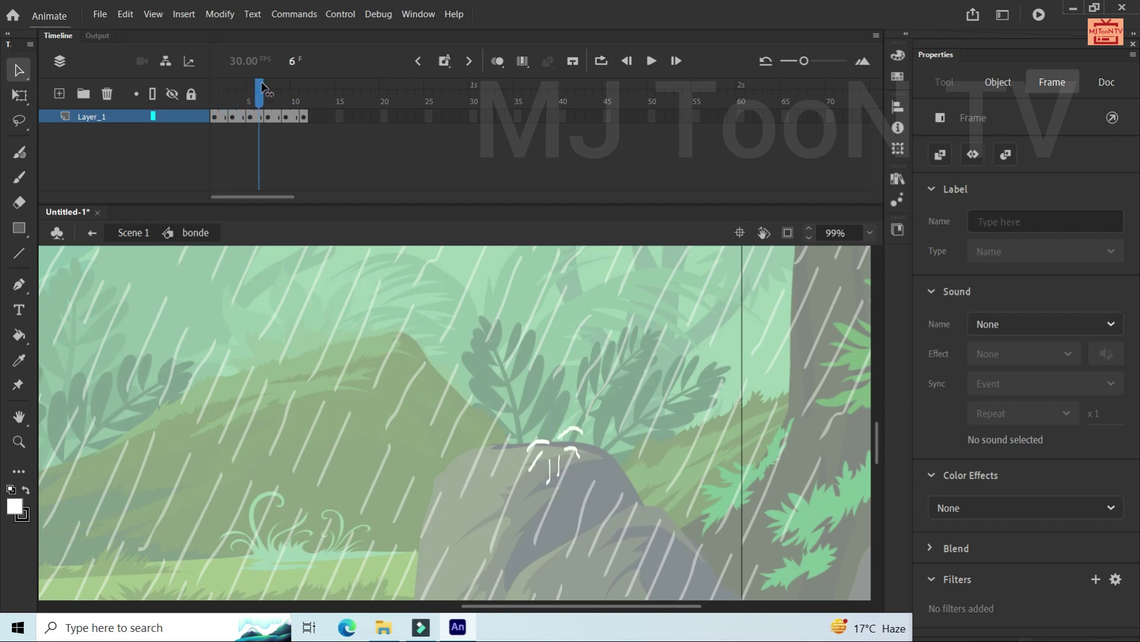
click(148, 171)
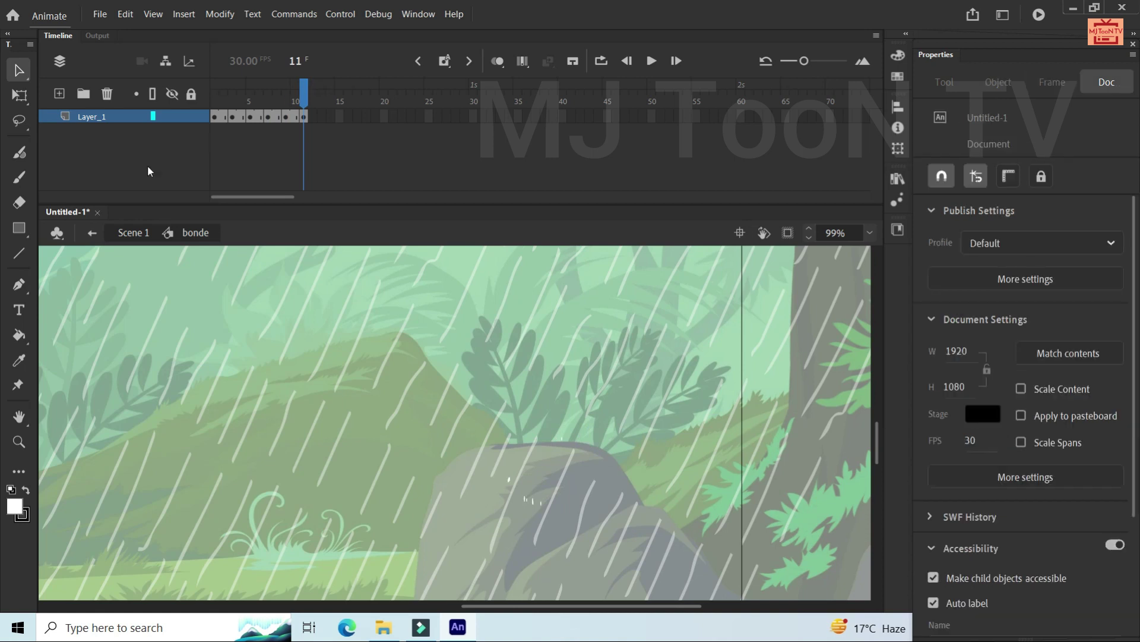
click(92, 234)
key(ctrl+Return)
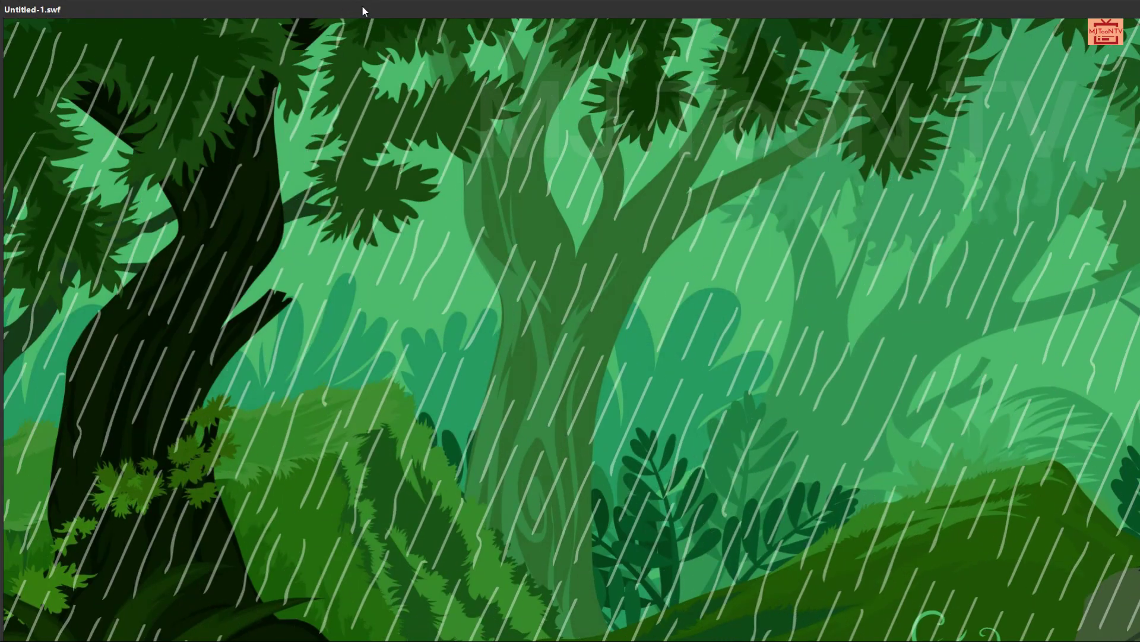
double_click(362, 4)
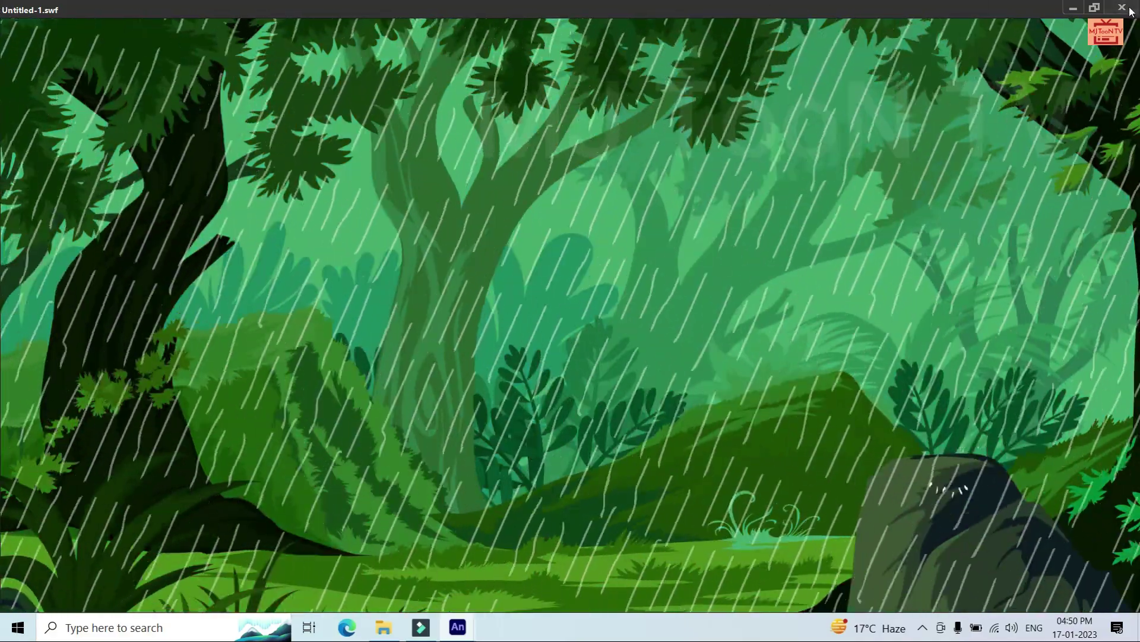
click(1131, 8)
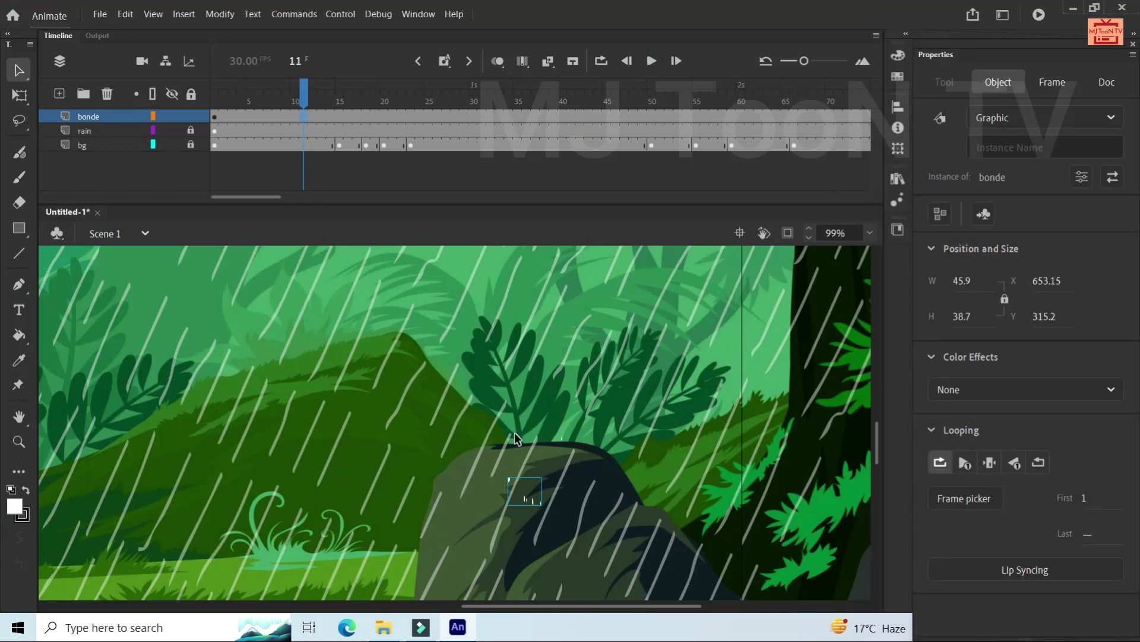
Paste a copy of the rock's raindrop splash and move it onto the lower-left grass
click(215, 117)
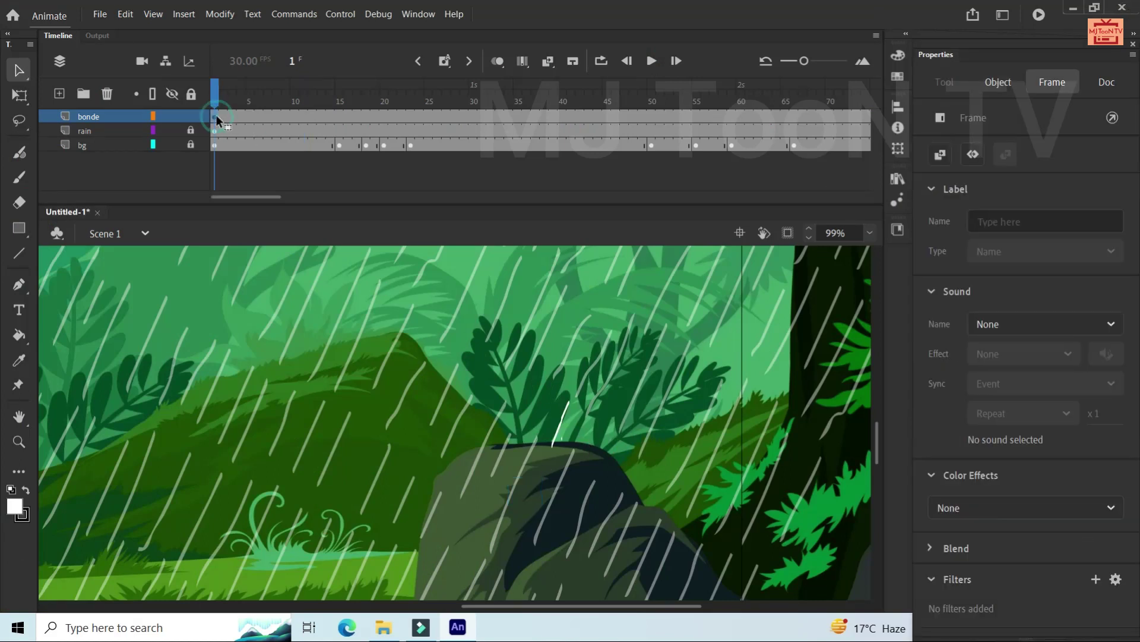
scroll(363, 322, down, 3)
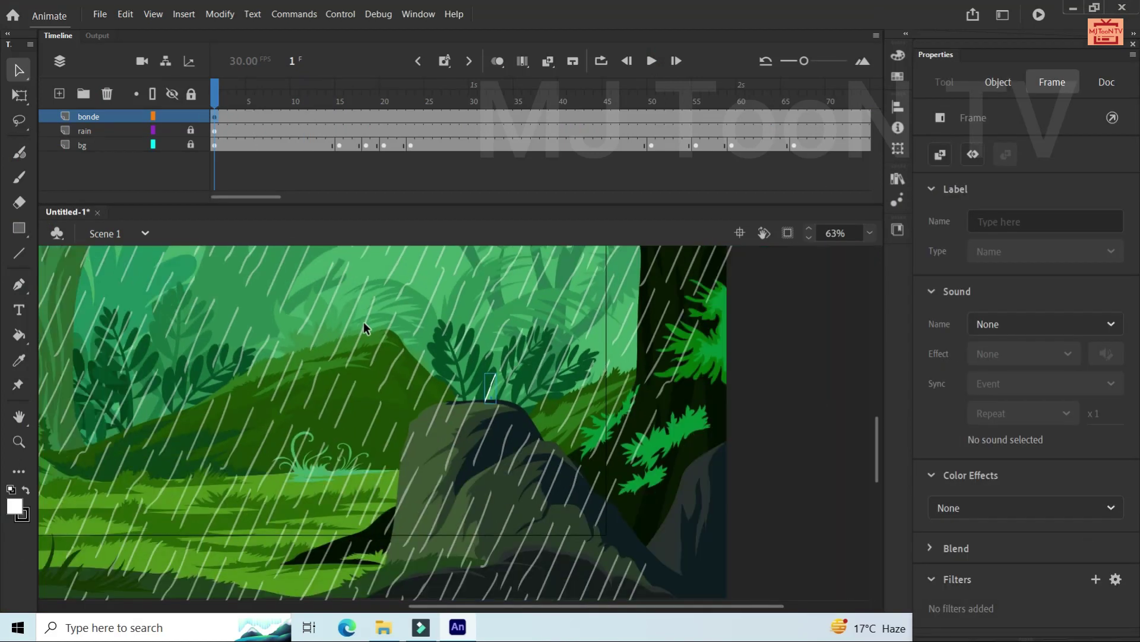
click(494, 384)
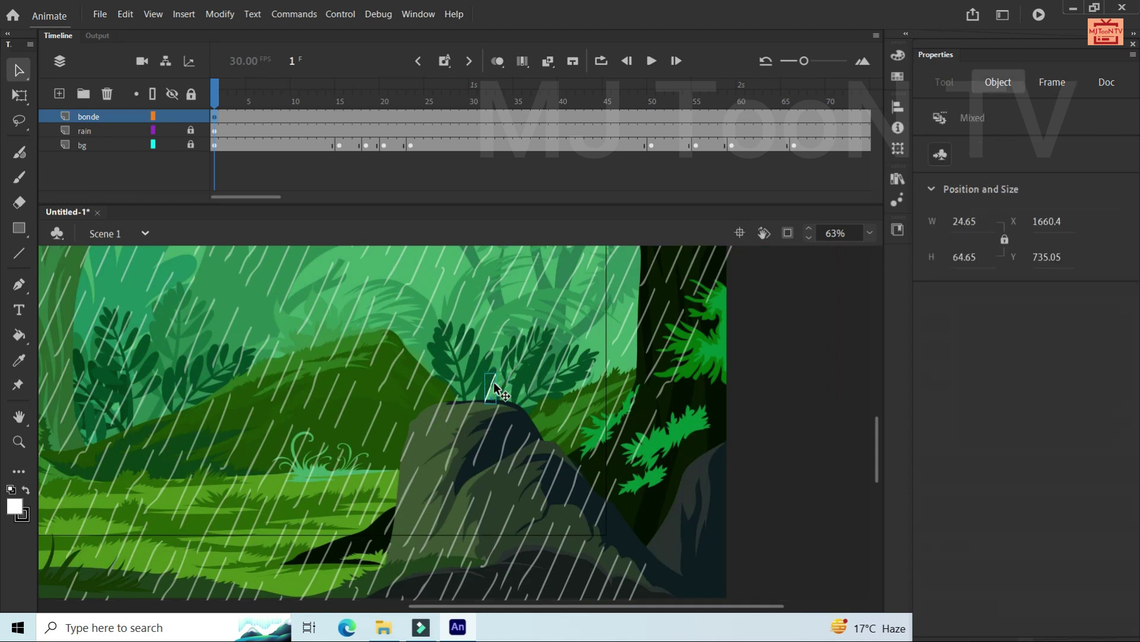
click(269, 426)
key(ctrl+v)
drag(461, 423, 210, 485)
click(212, 485)
click(211, 485)
Zoom out and show the document settings (1920 × 1080, 30 FPS) in Properties
key(ctrl+minus)
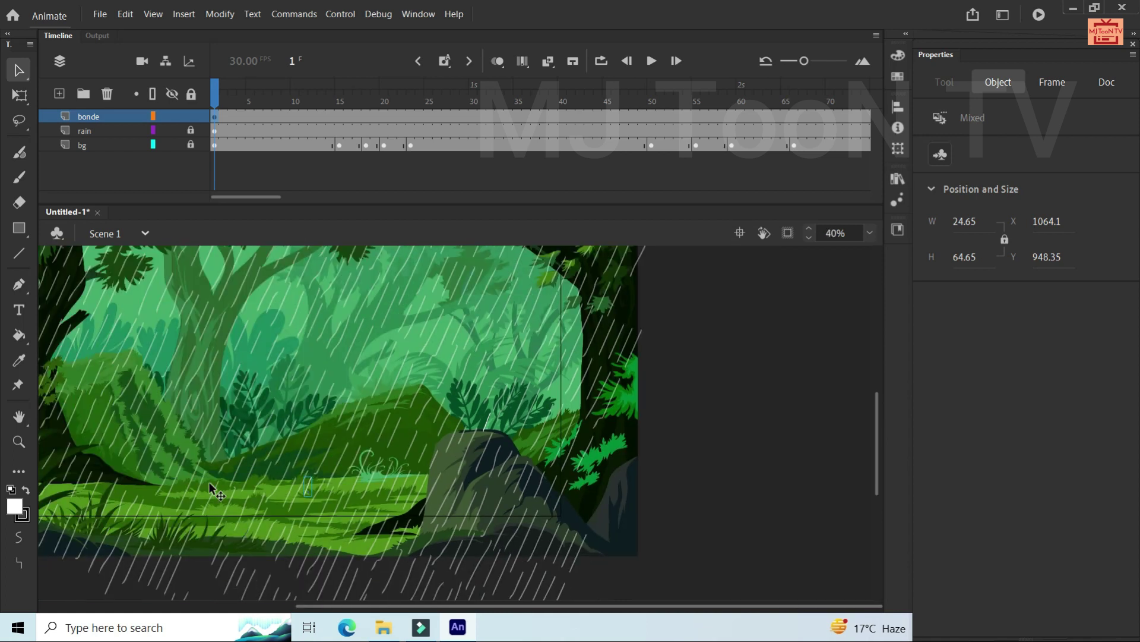
click(307, 485)
click(1063, 84)
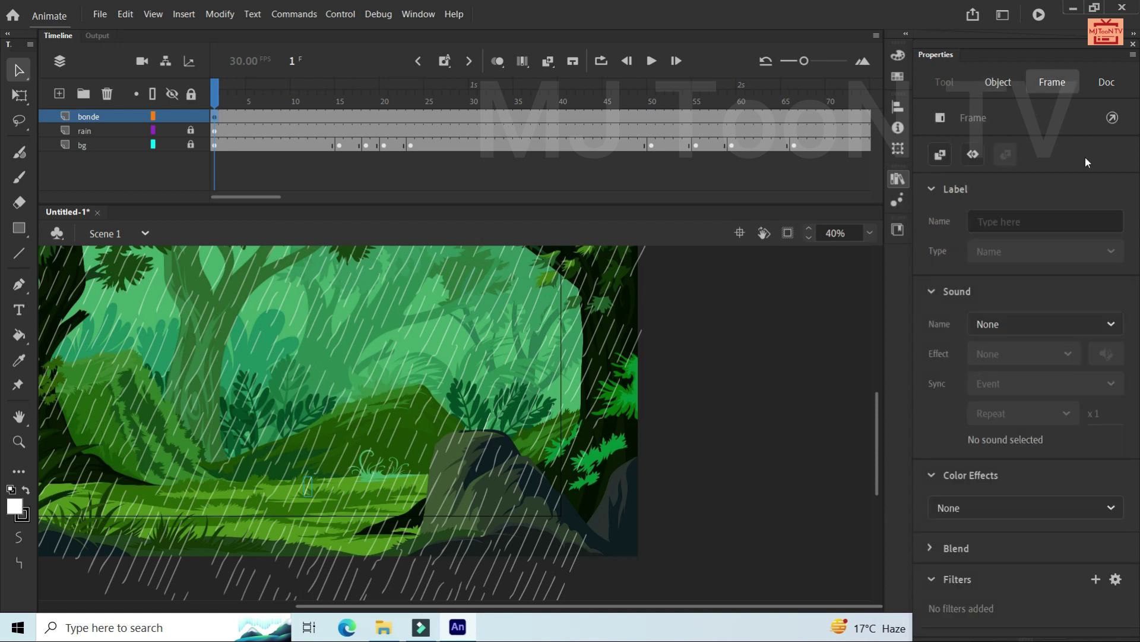
click(1107, 82)
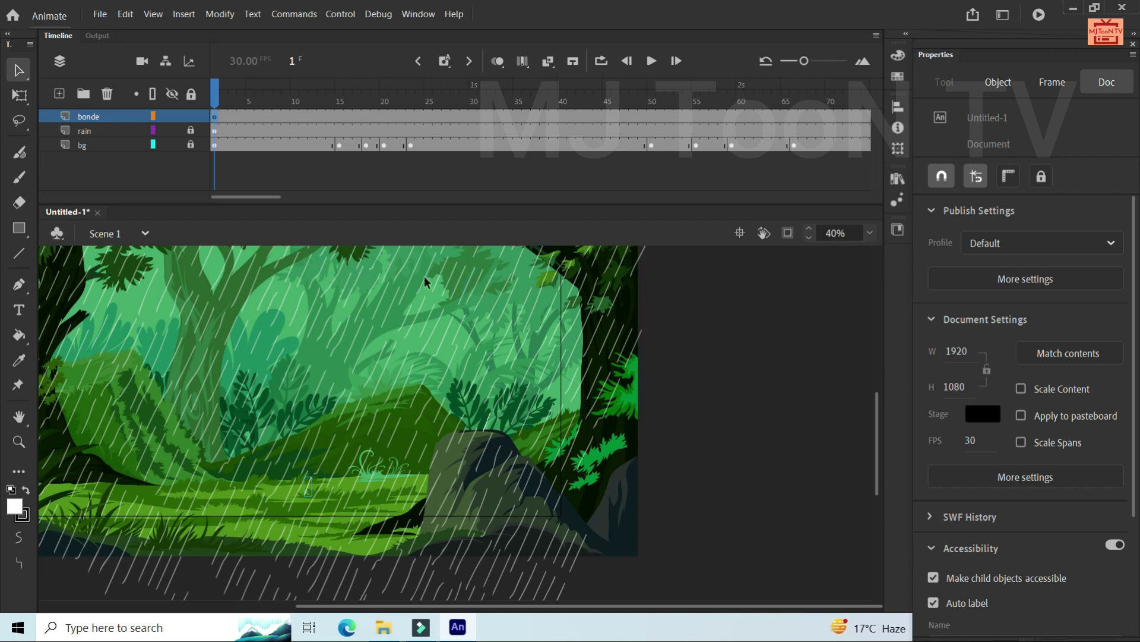
click(305, 484)
double_click(306, 483)
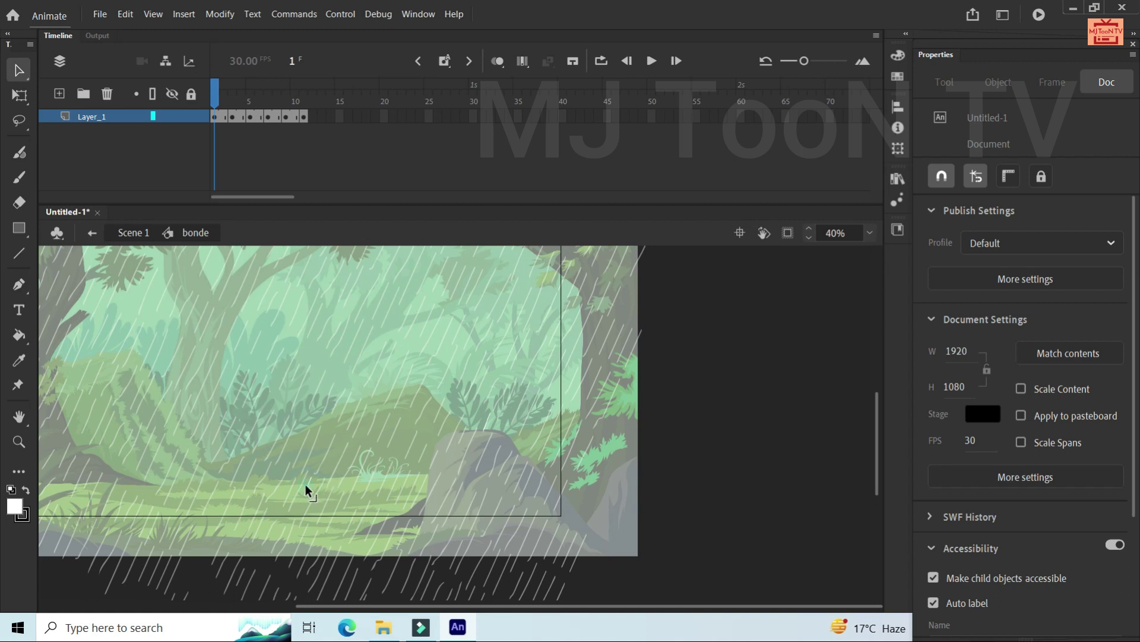
click(305, 483)
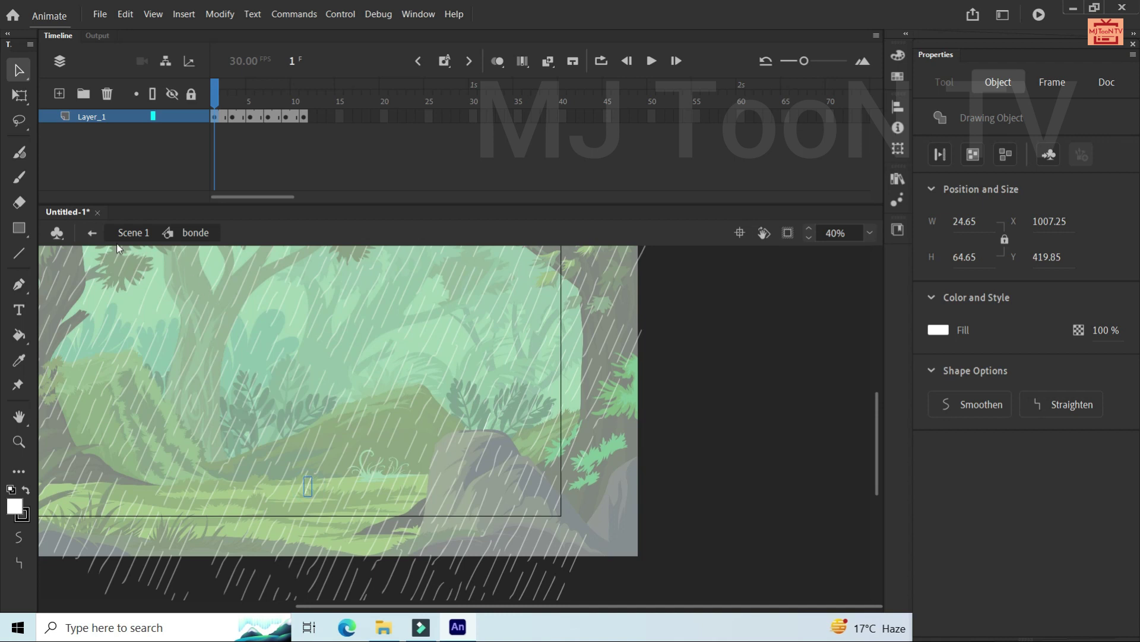
click(99, 234)
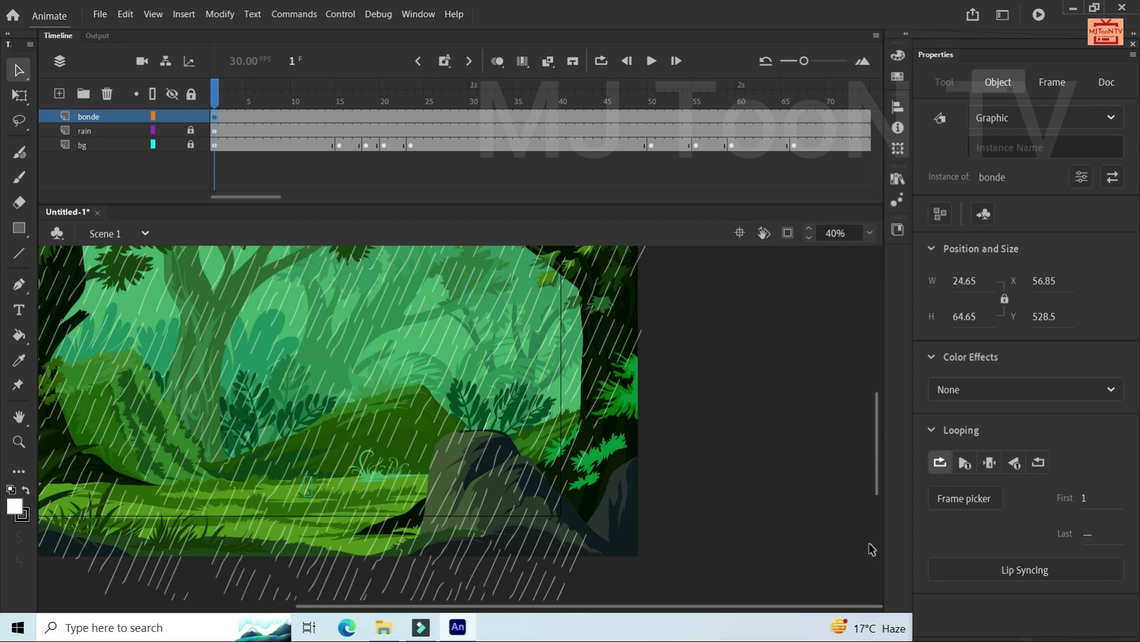
Move a splash from the rock onto the lower-left grass and set its first loop frame to 5
click(1086, 499)
click(485, 423)
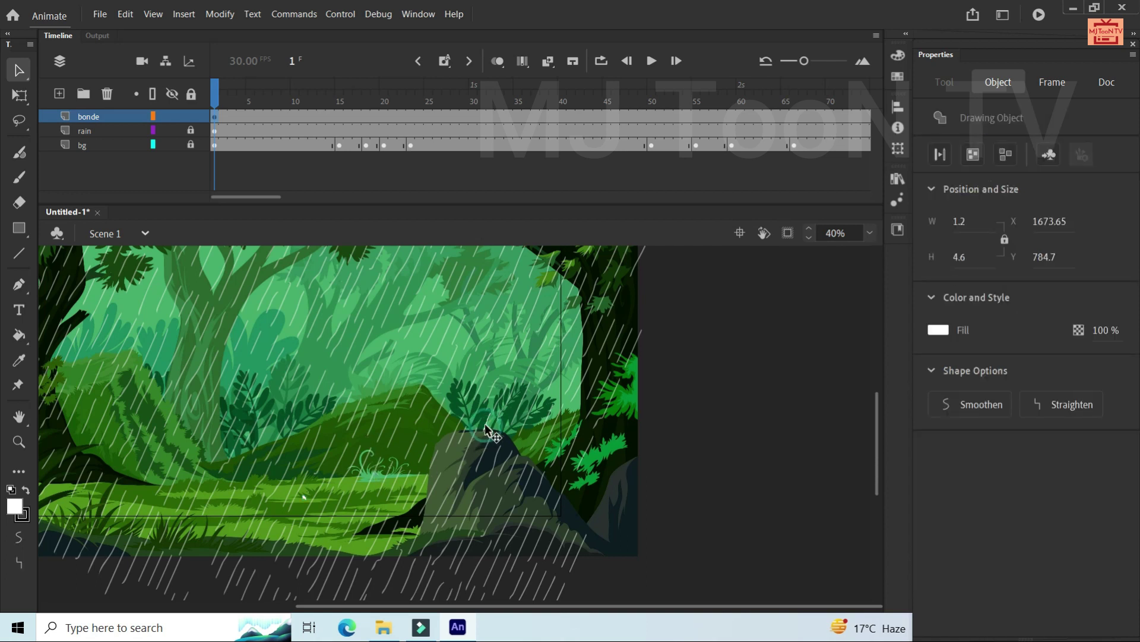
click(484, 423)
click(484, 423)
drag(484, 423, 209, 482)
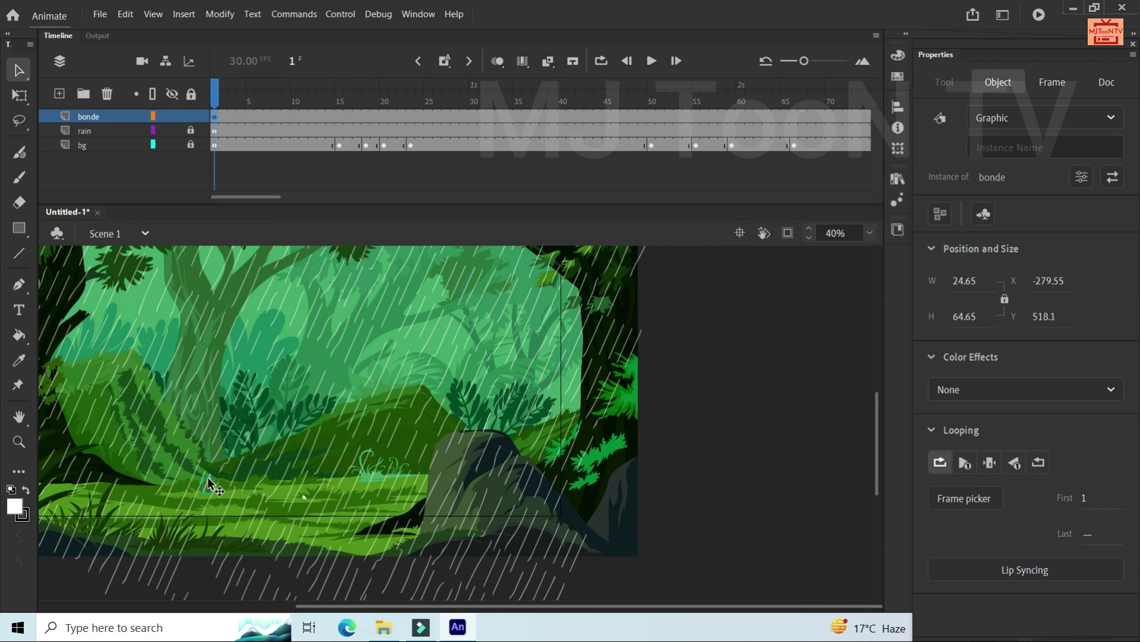
click(1084, 495)
text(5v)
Paste another splash copy onto the grass and set its first loop frame to 7
click(486, 421)
key(ctrl+v)
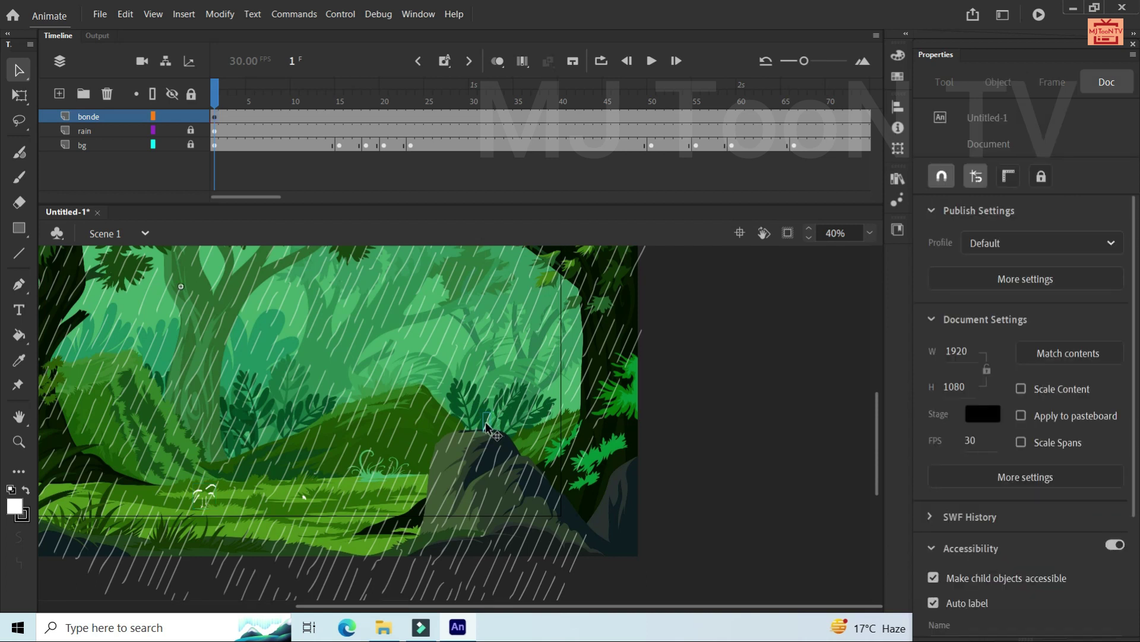
drag(486, 422, 357, 473)
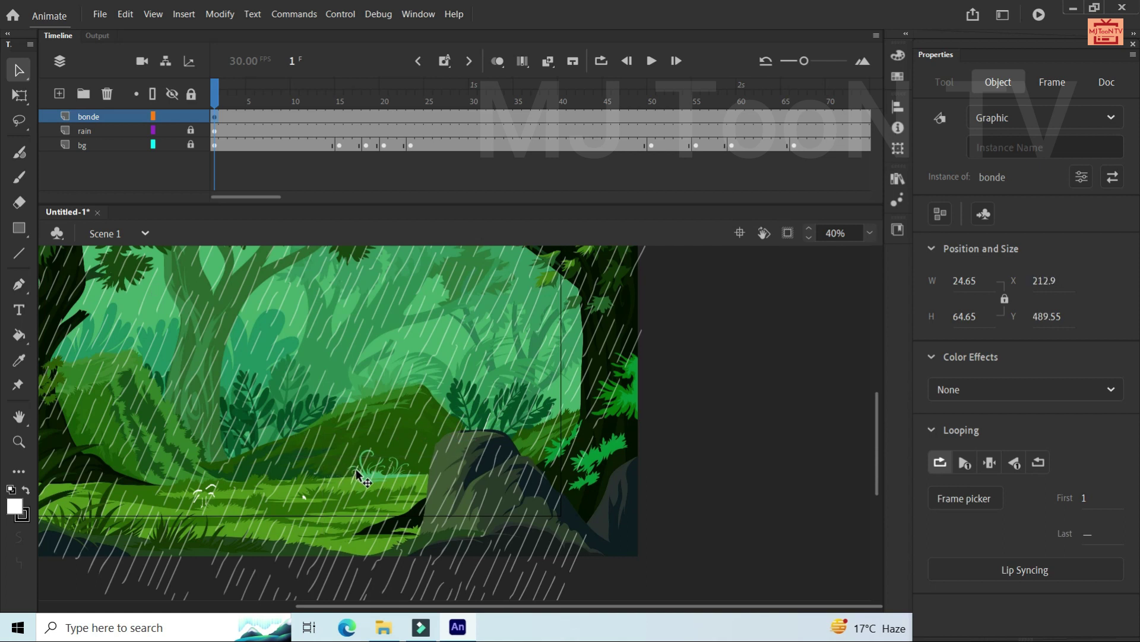
double_click(357, 472)
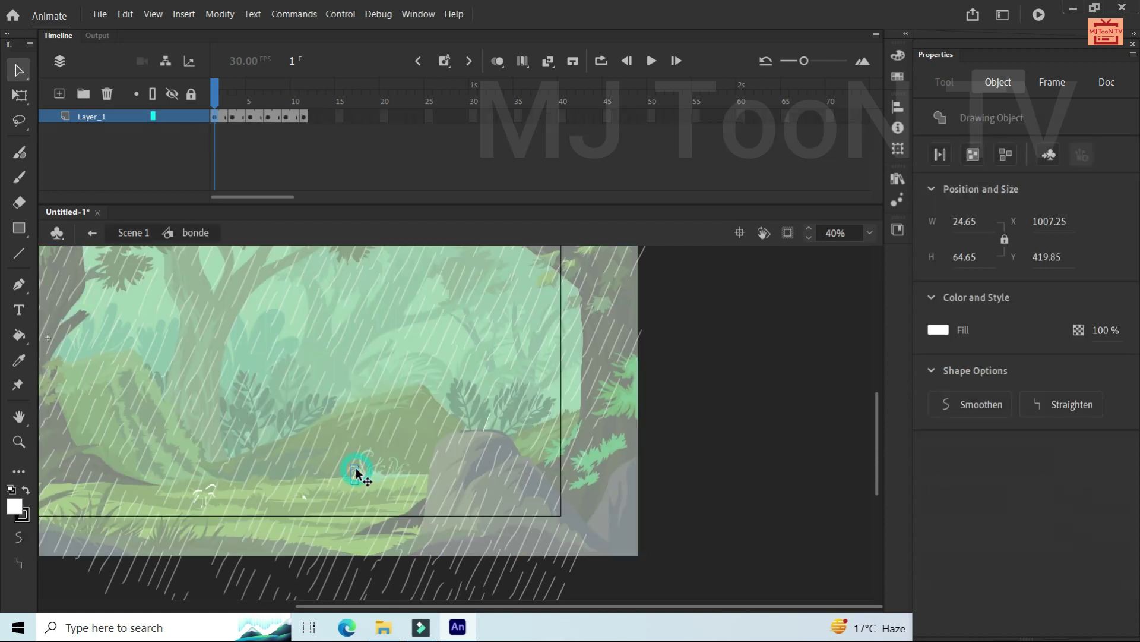
click(575, 411)
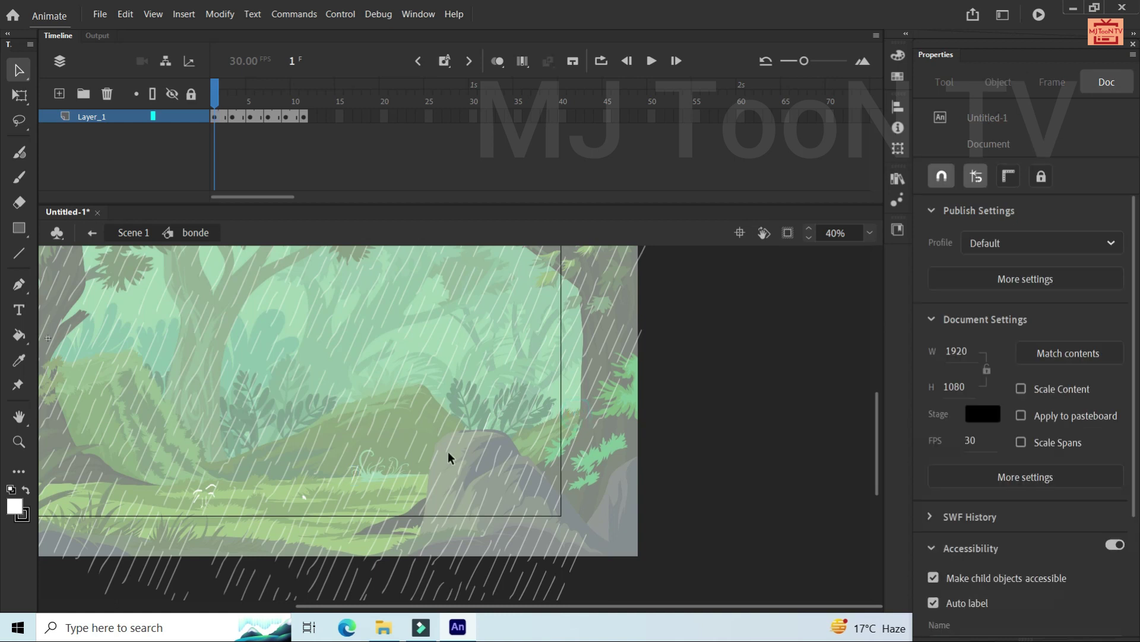
double_click(576, 438)
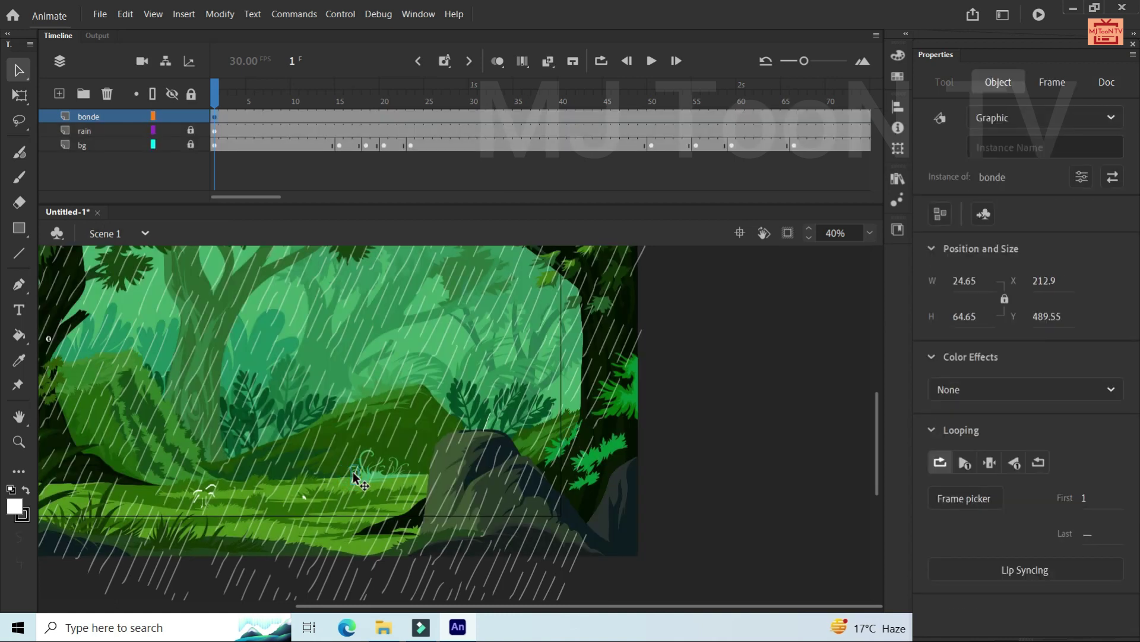
click(1084, 497)
text(7)
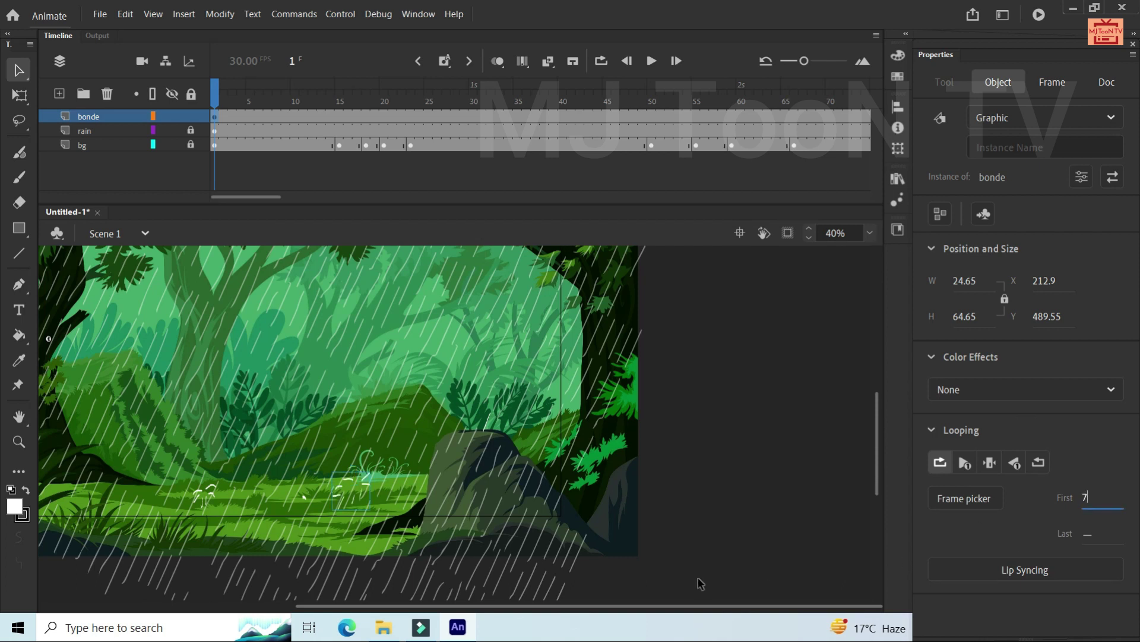
click(365, 482)
Place a third splash copy on the lower-left grass with its first loop frame at 9
key(ctrl+z)
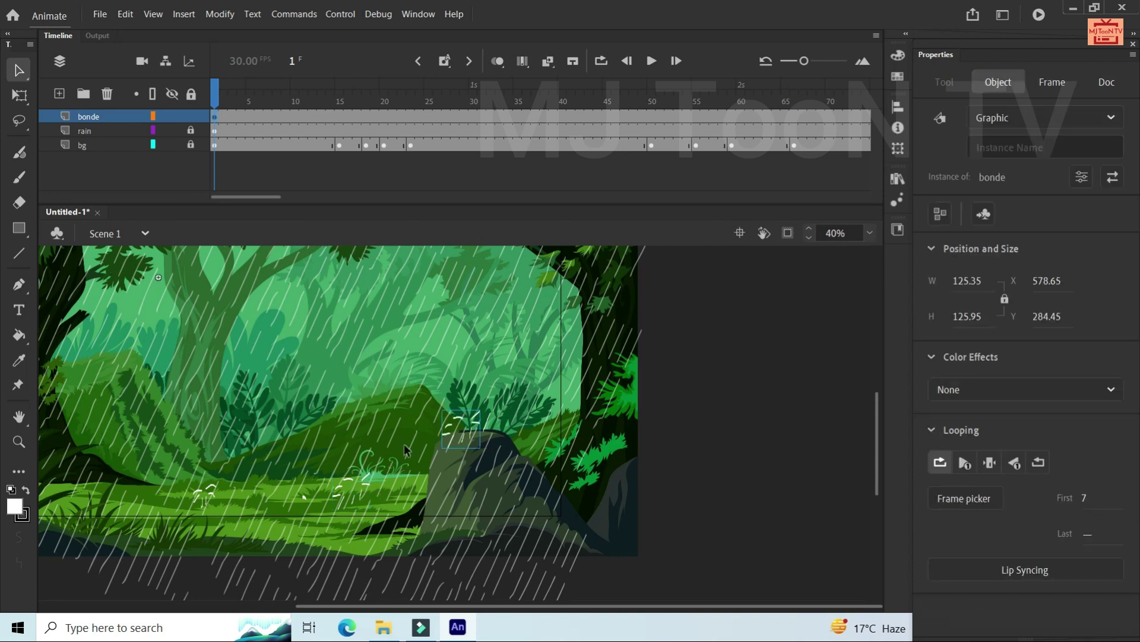
drag(447, 427, 117, 484)
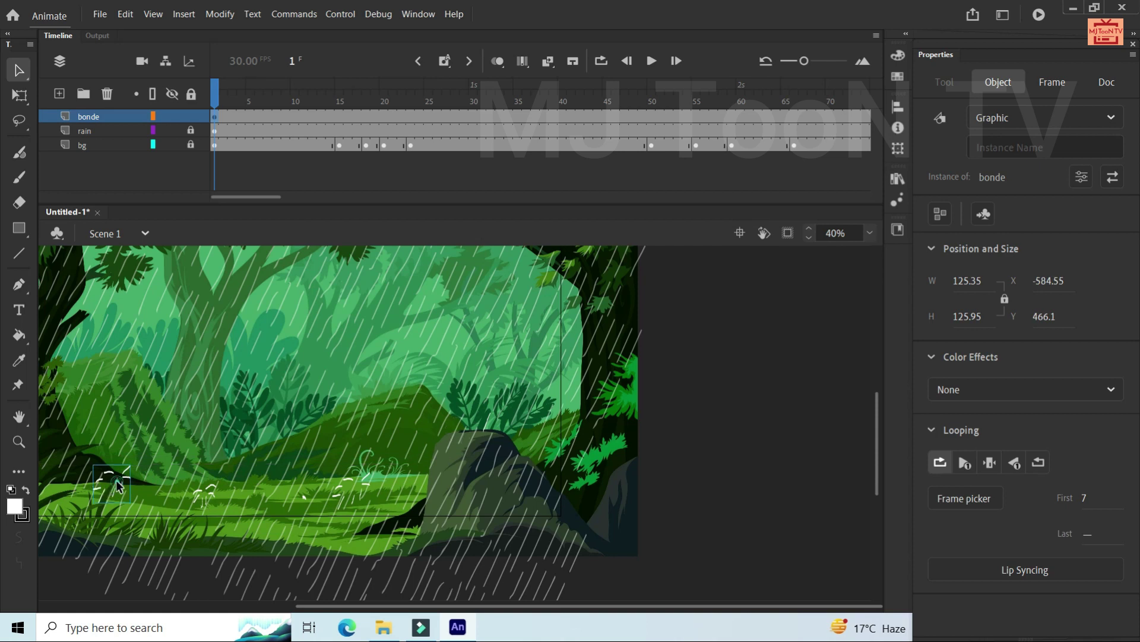
key(Escape)
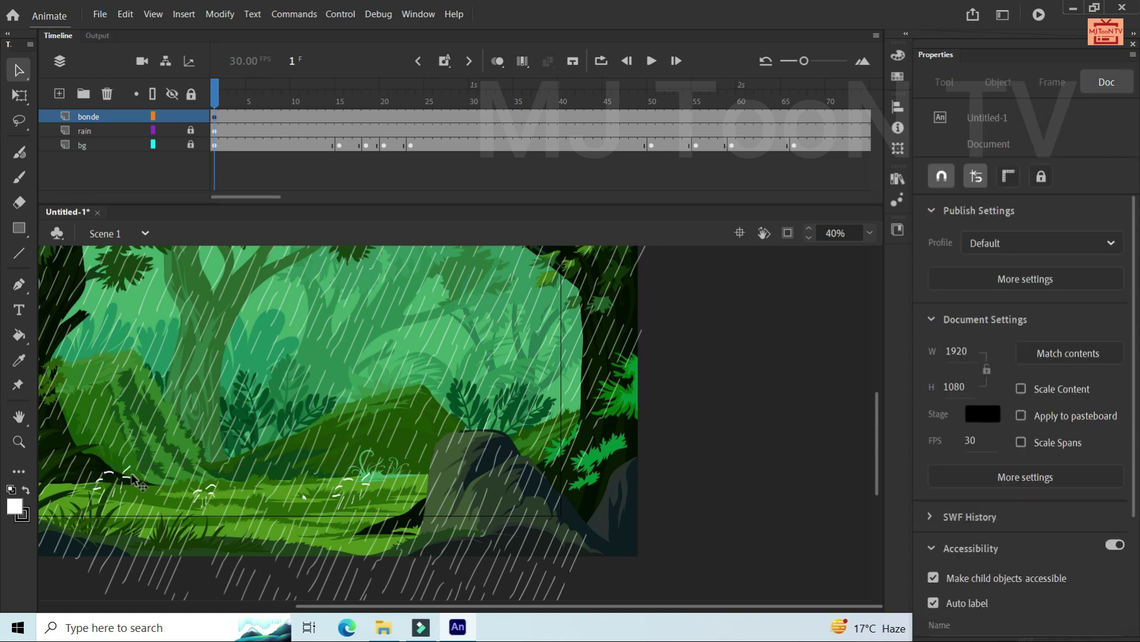
click(136, 485)
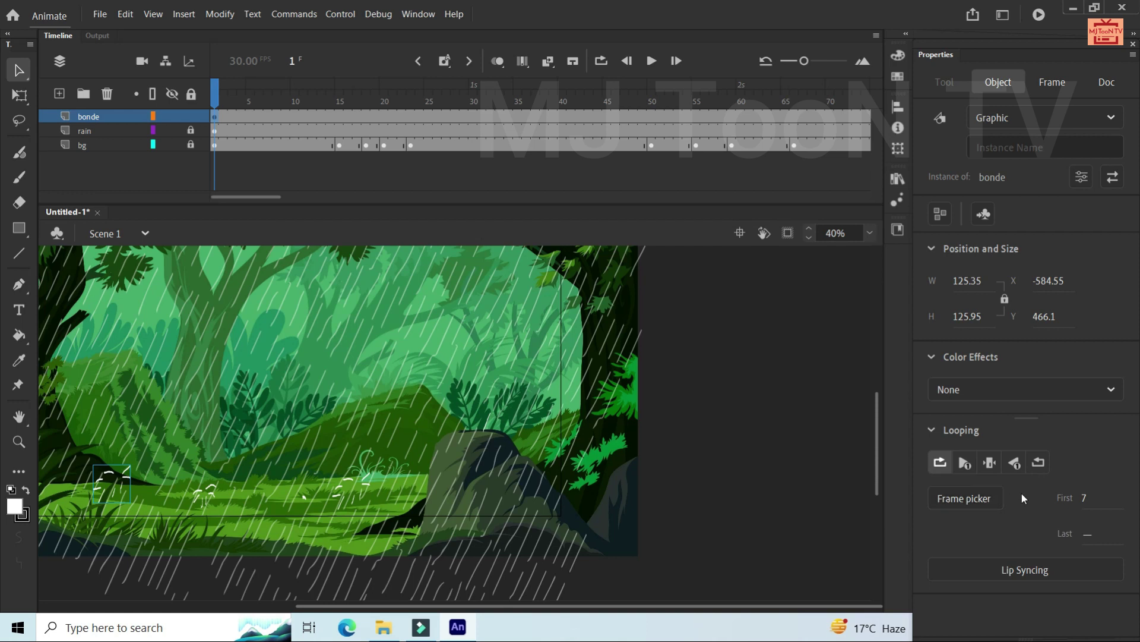
click(1085, 499)
text(9)
key(Return)
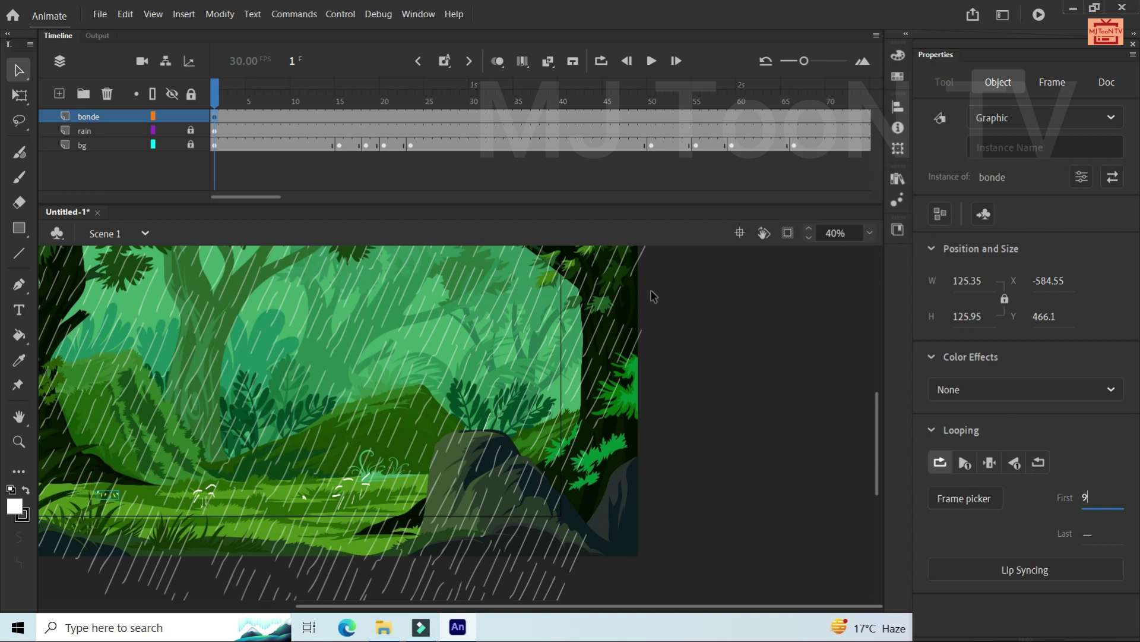
Test-play the scene as SWF, toggle the player full screen and back, then close it
key(ctrl+Return)
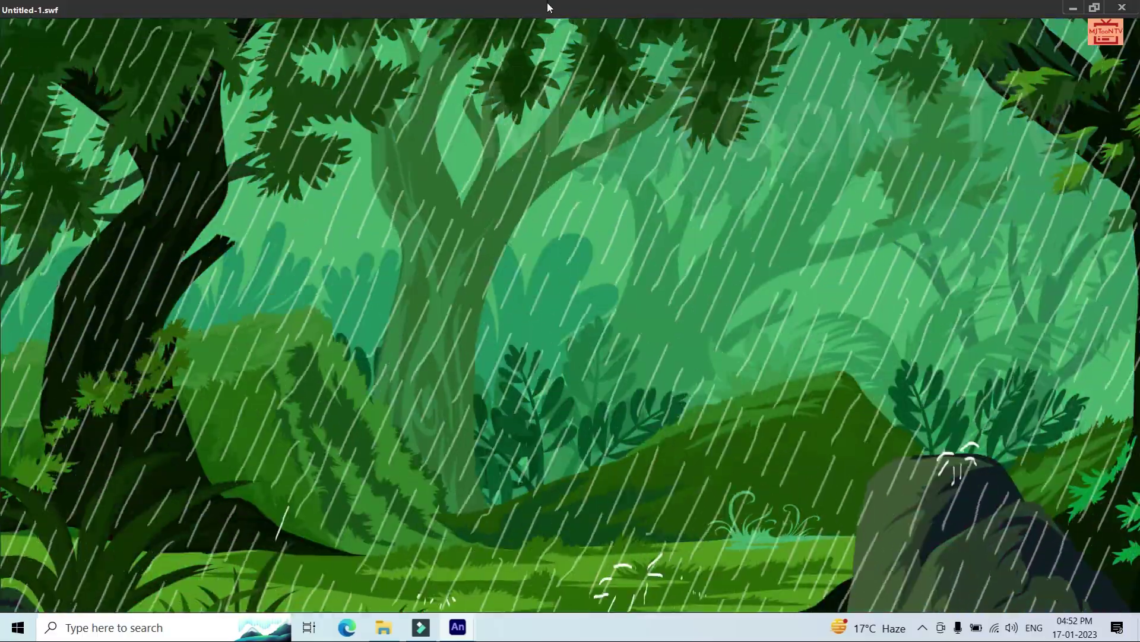
double_click(548, 5)
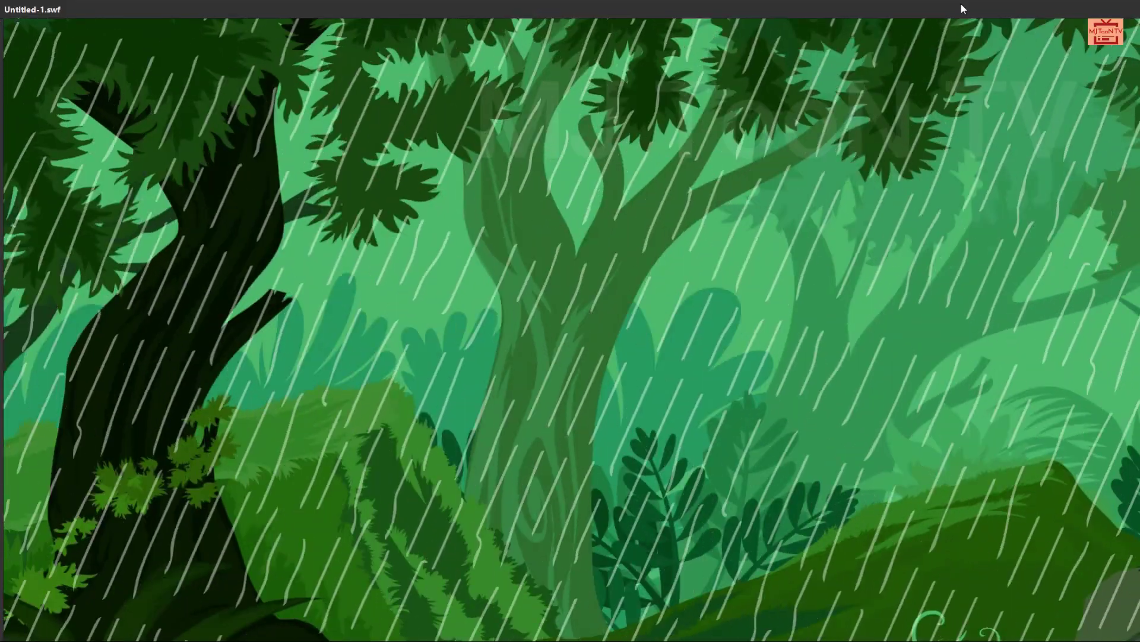
double_click(961, 3)
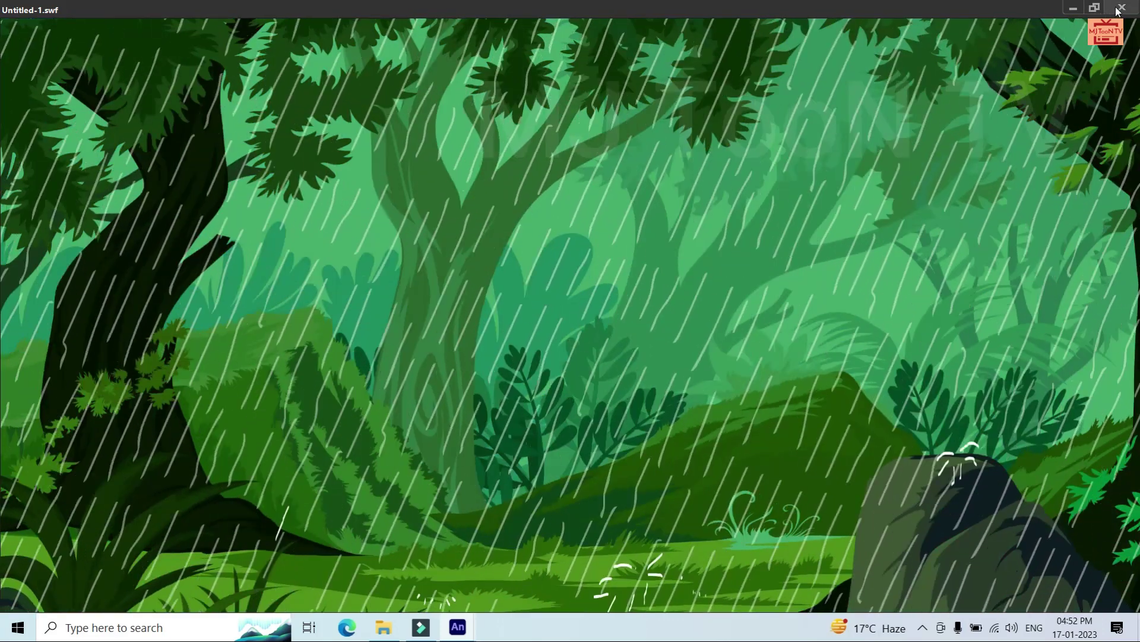
click(1119, 8)
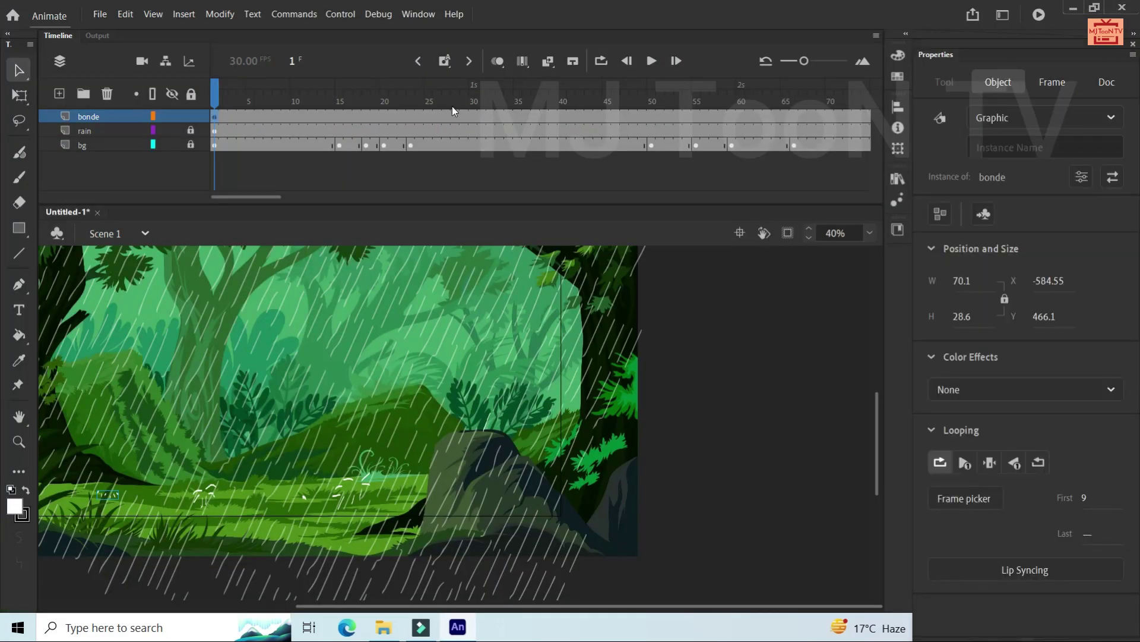
Unlock the rain layer, add Layer_4 above it, and paste the rain graphic in place there
click(192, 132)
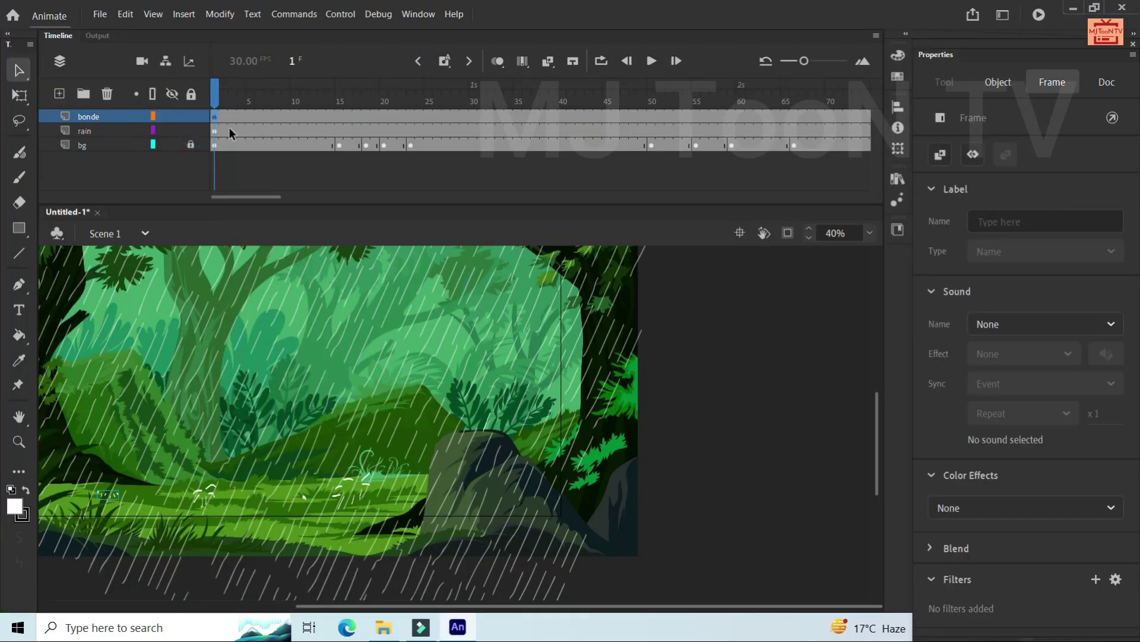
key(ctrl+3)
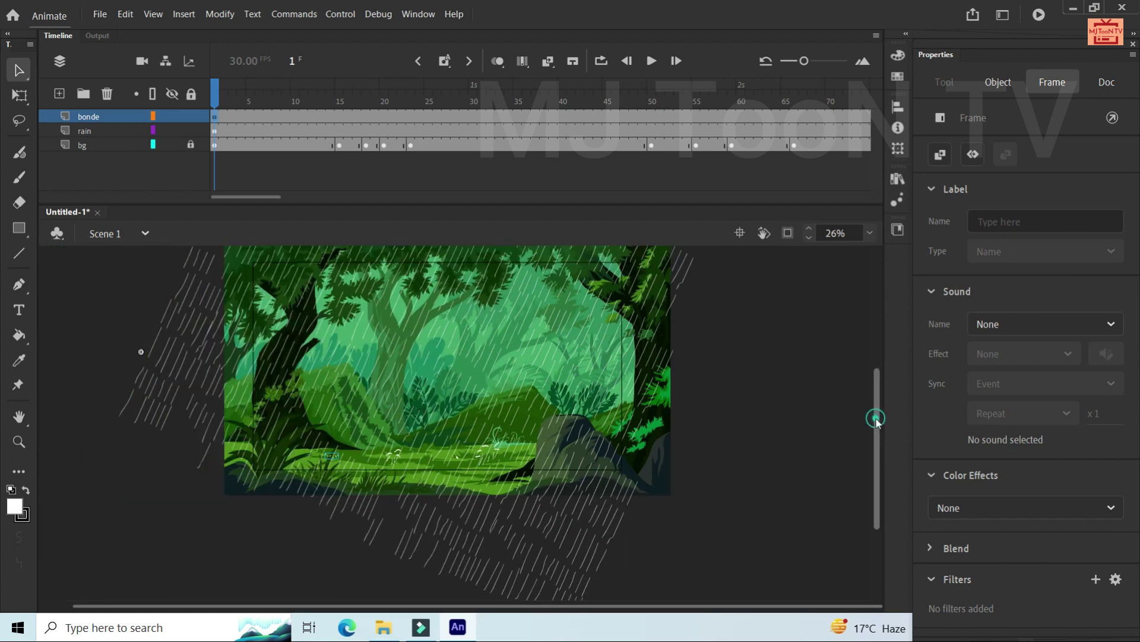
drag(877, 419, 877, 395)
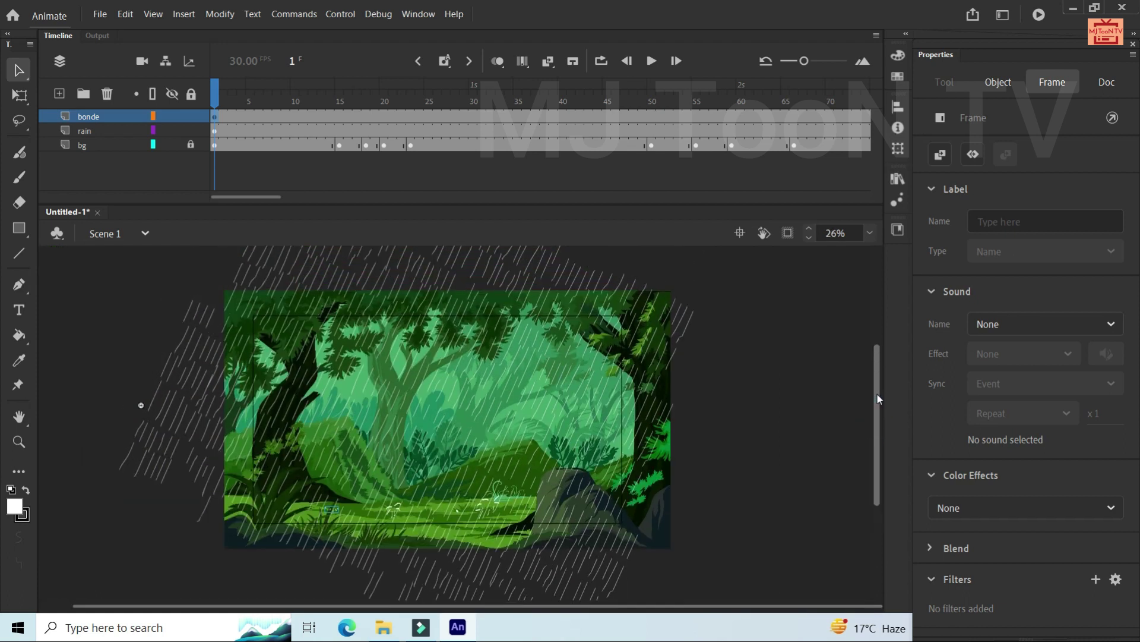
click(213, 130)
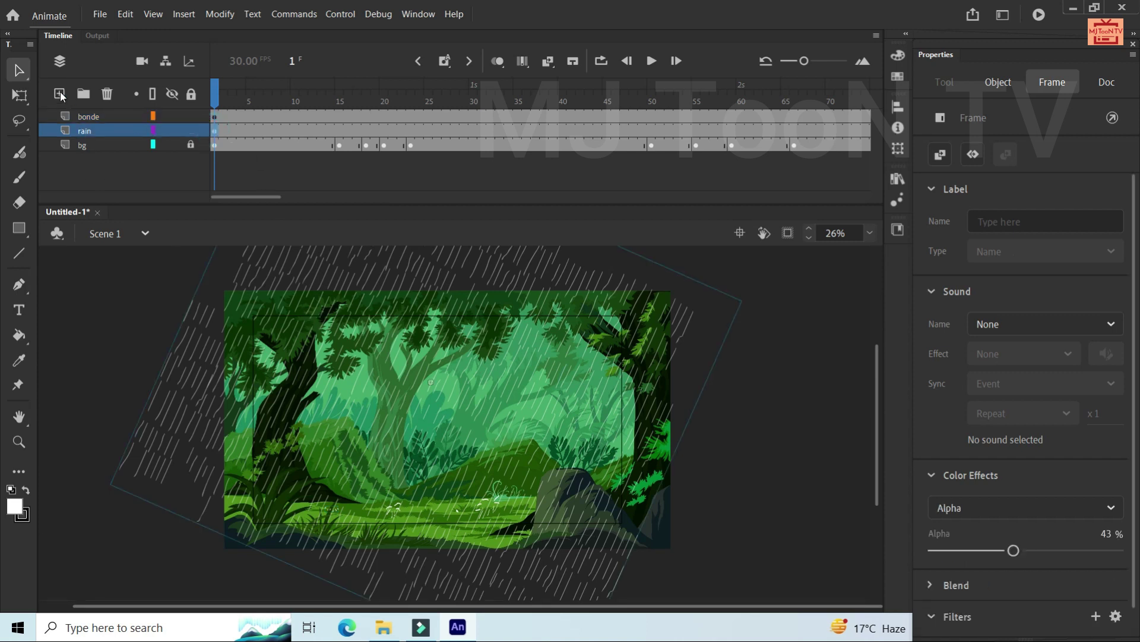
click(60, 95)
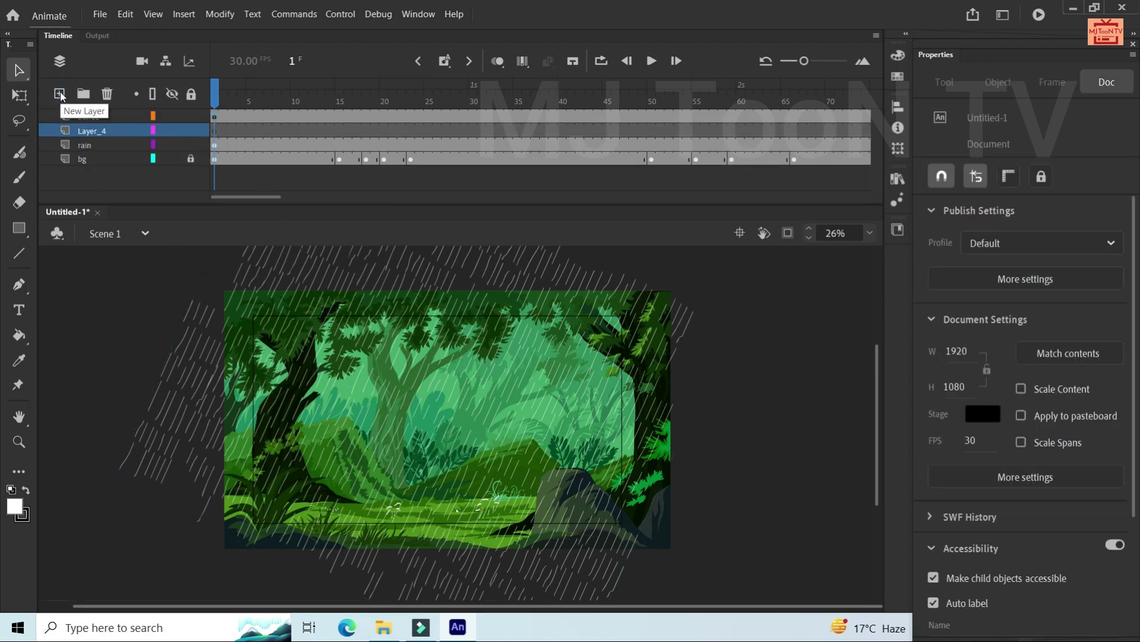
click(214, 131)
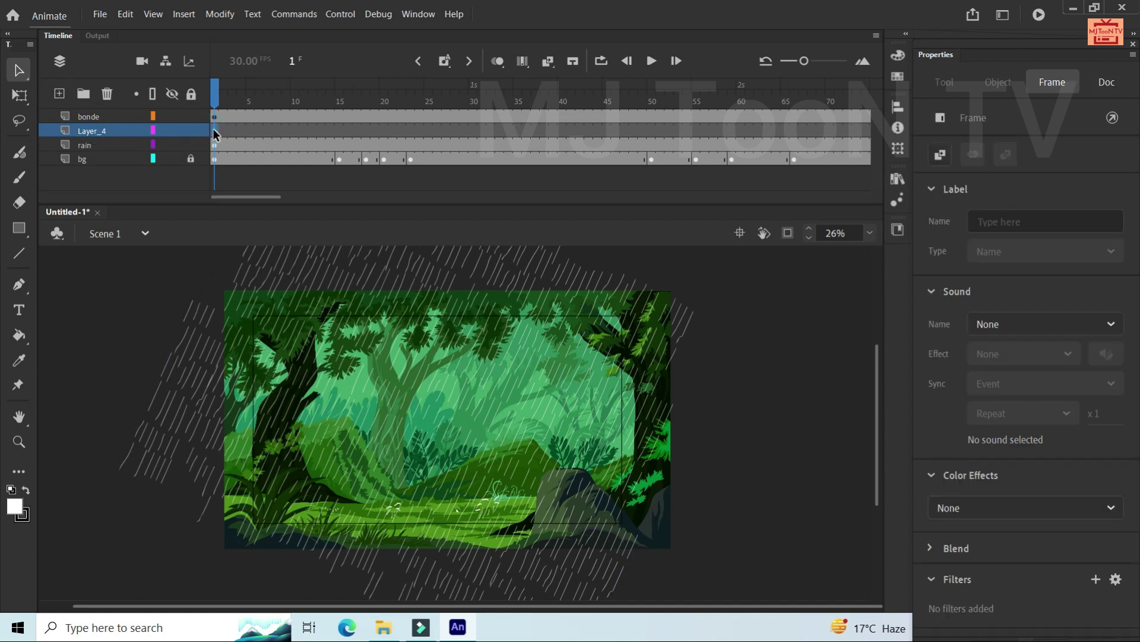
key(ctrl+shift+v)
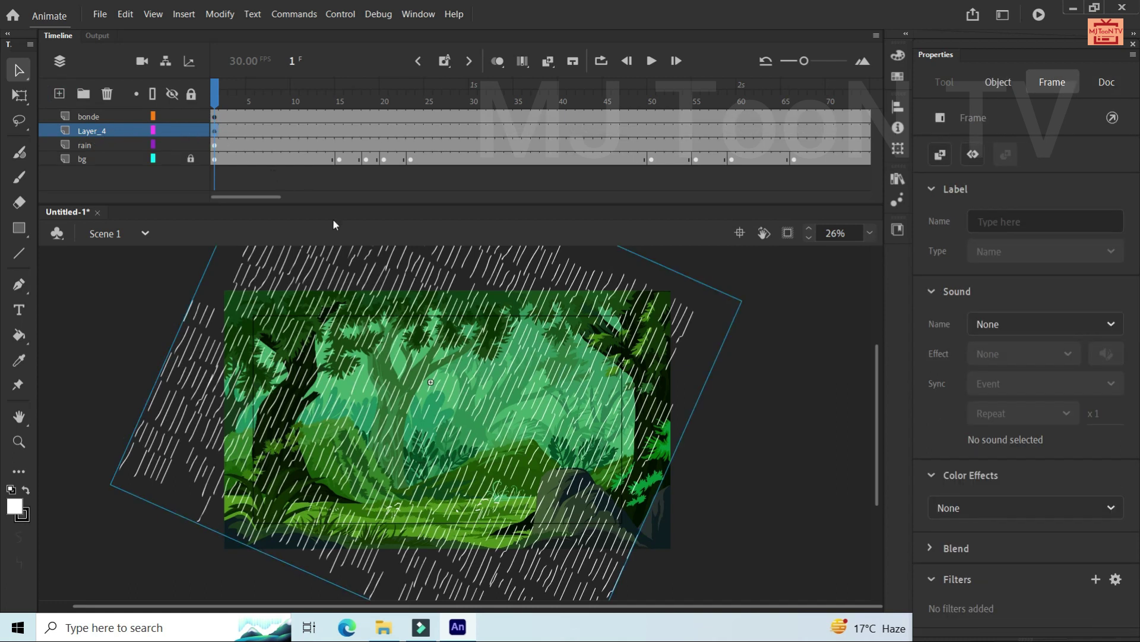
scroll(635, 334, down, 2)
scroll(636, 335, down, 1)
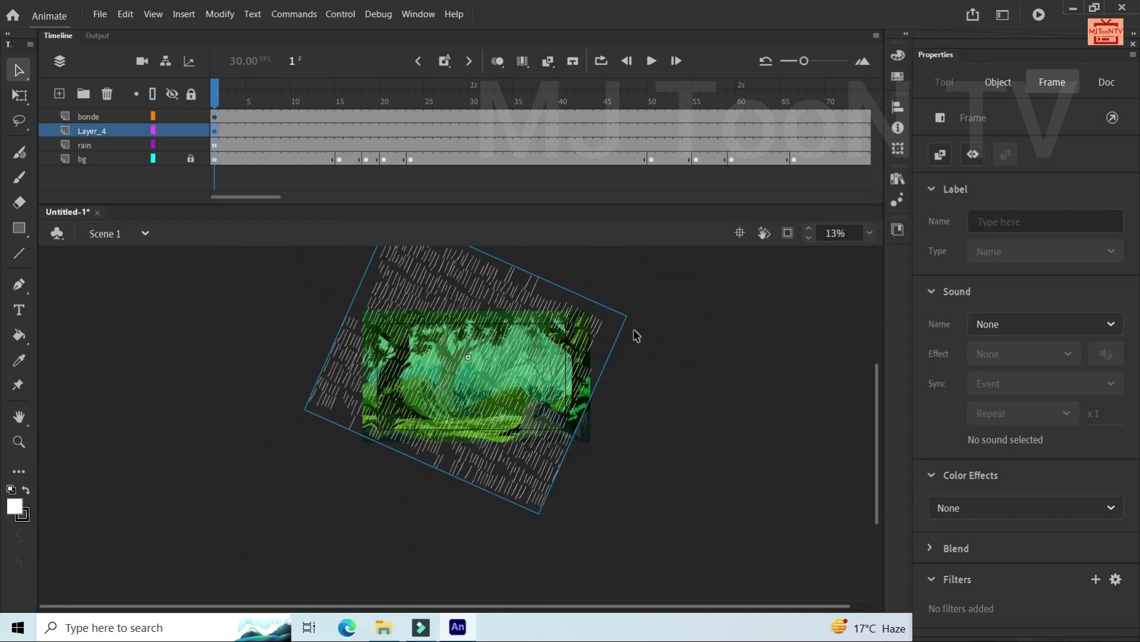
Free-transform the rain copy: stretch it, shift it right, and rotate it across the forest
key(q)
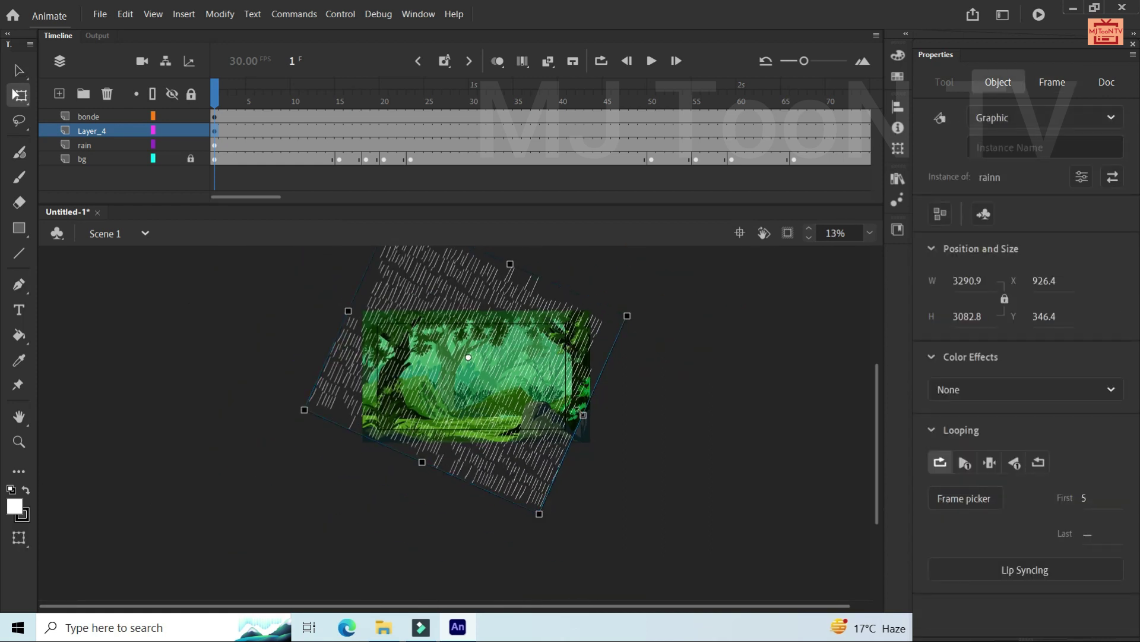
drag(583, 414, 561, 414)
drag(520, 378, 530, 341)
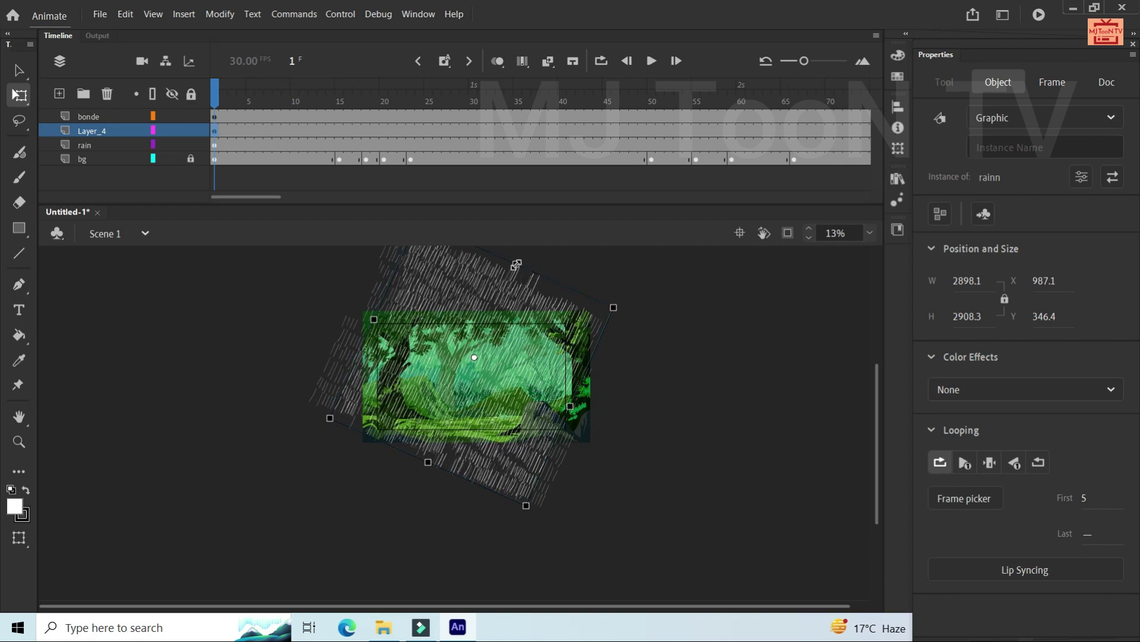
mouse_move(509, 291)
mouse_down()
mouse_move(509, 323)
mouse_move(486, 346)
mouse_move(496, 339)
mouse_up()
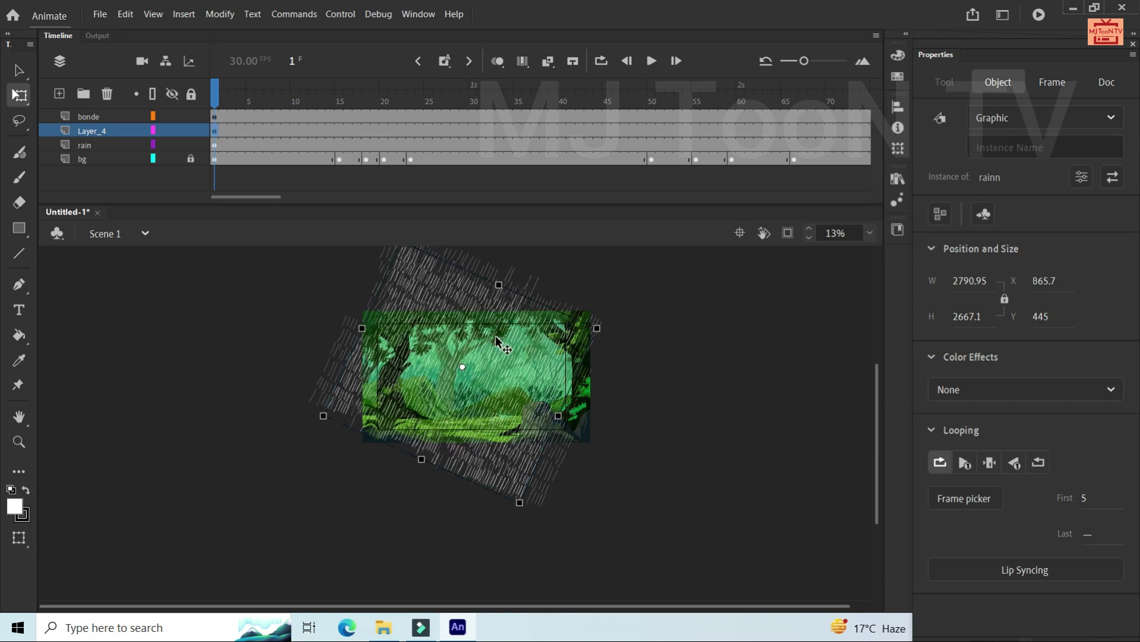
Set the rain copy's Alpha colour effect to 36% and return to the Selection tool
click(991, 397)
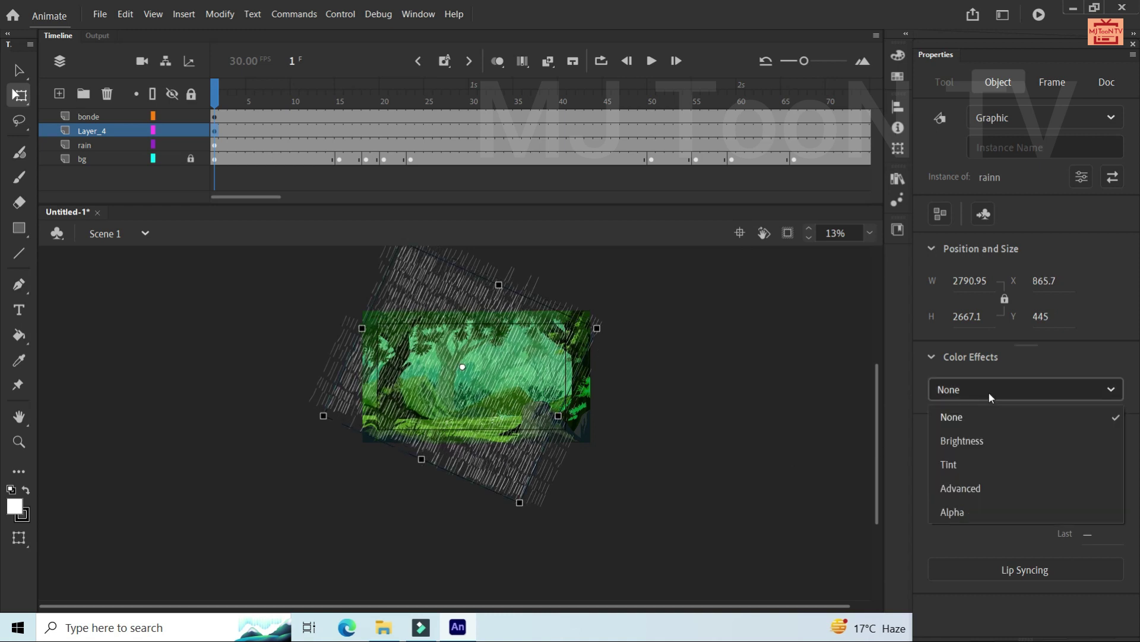
click(957, 514)
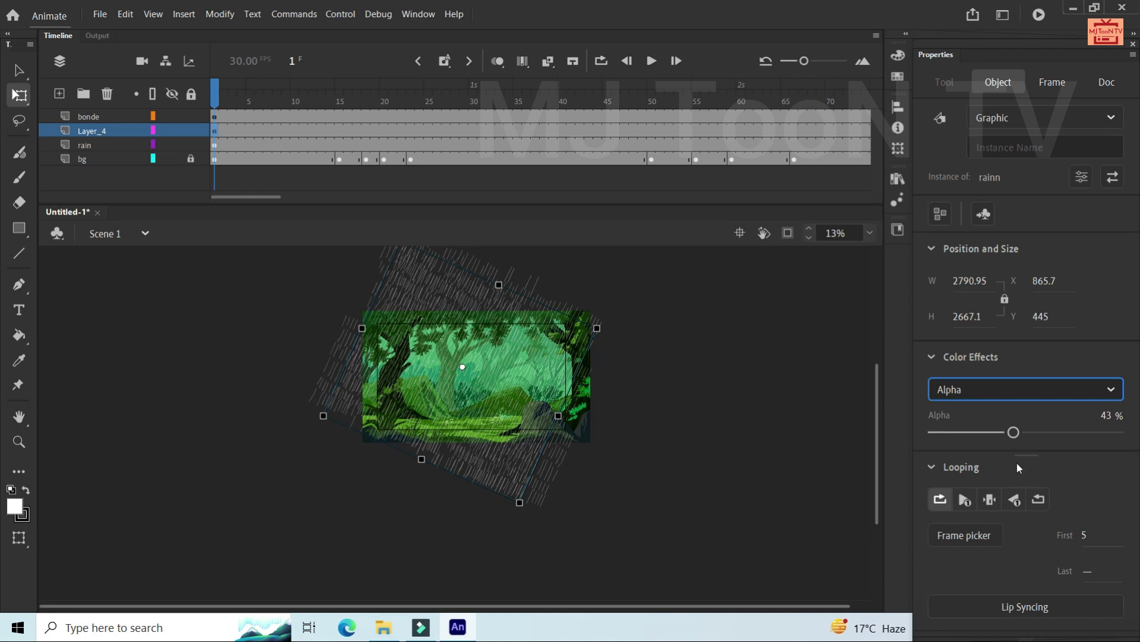
click(1012, 439)
drag(1012, 438, 1008, 439)
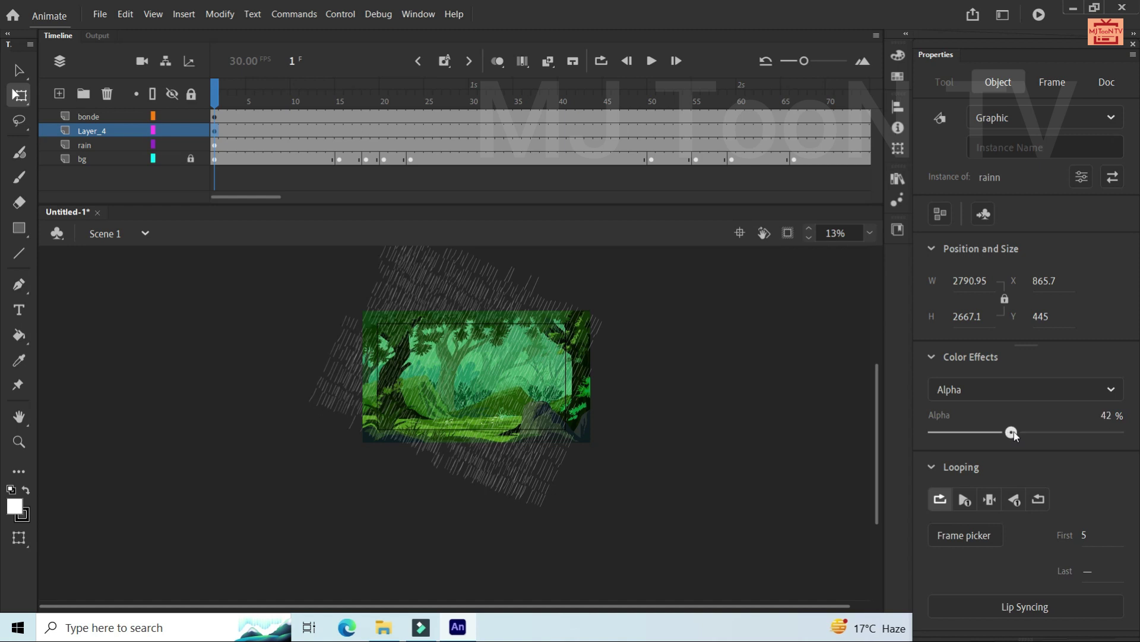
drag(1095, 440, 1047, 435)
drag(999, 433, 1000, 433)
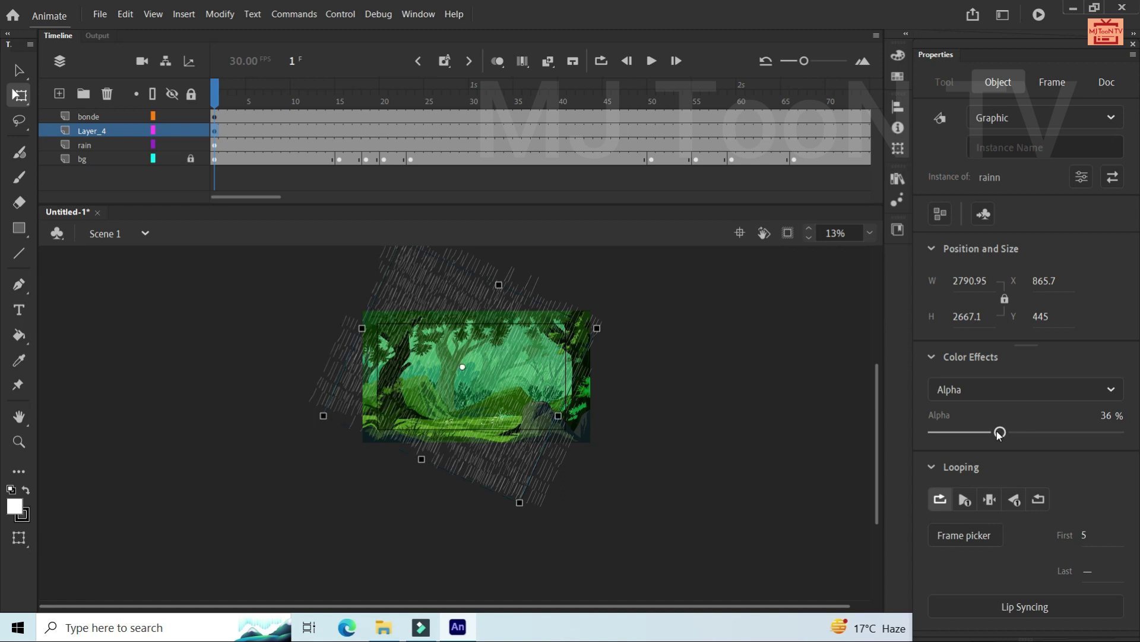
click(804, 374)
key(v)
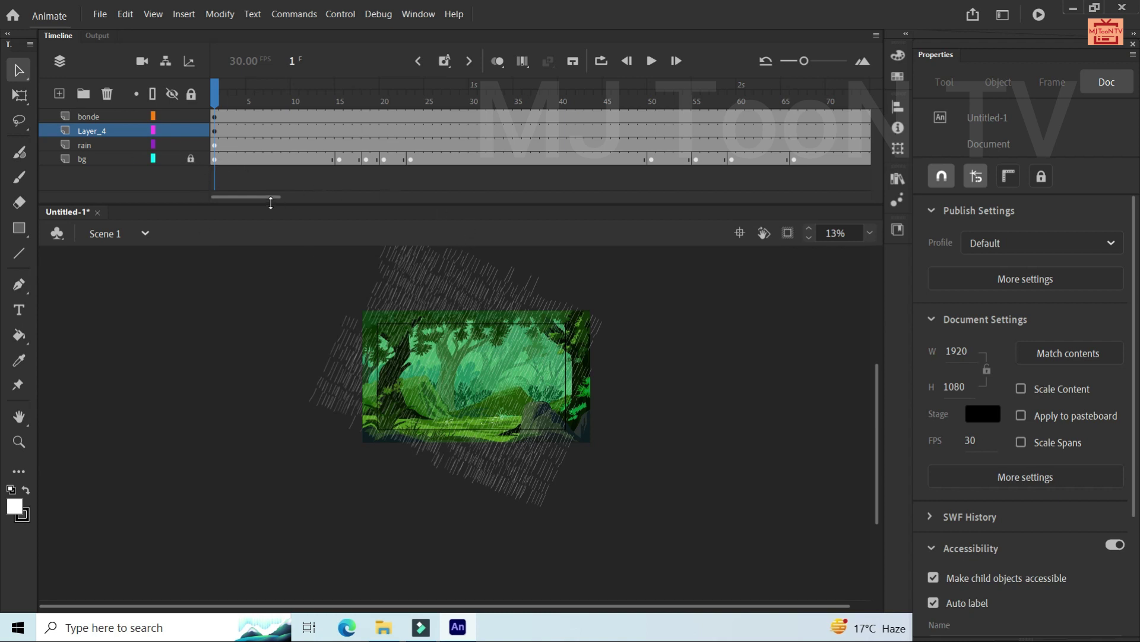
Extend all four layers' frames to frame 150
drag(268, 196, 385, 197)
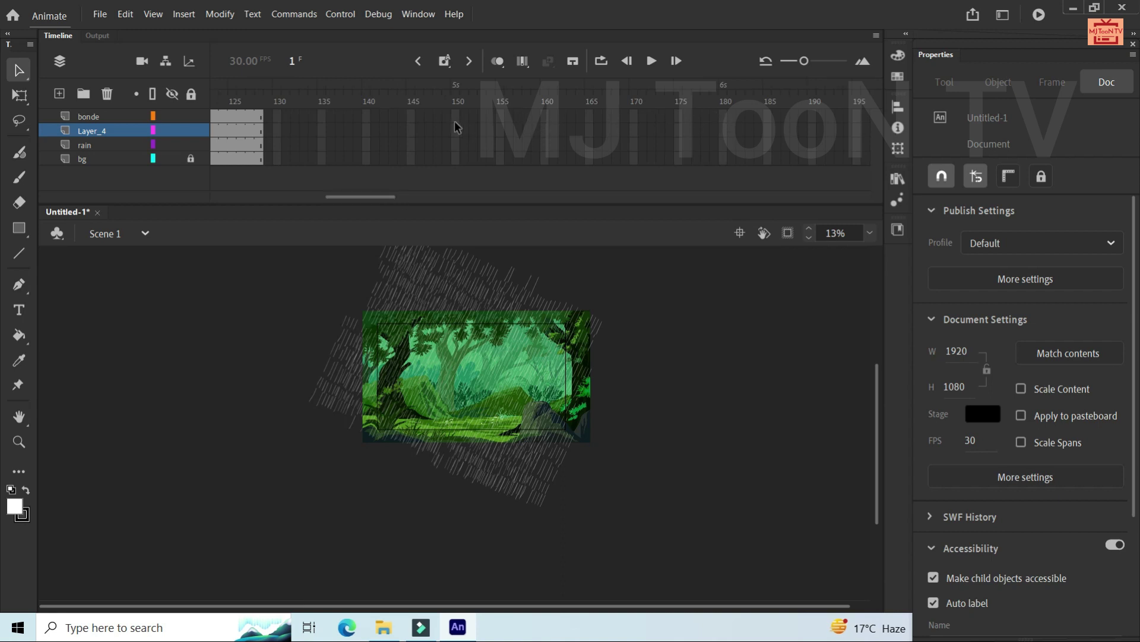
drag(457, 120, 454, 172)
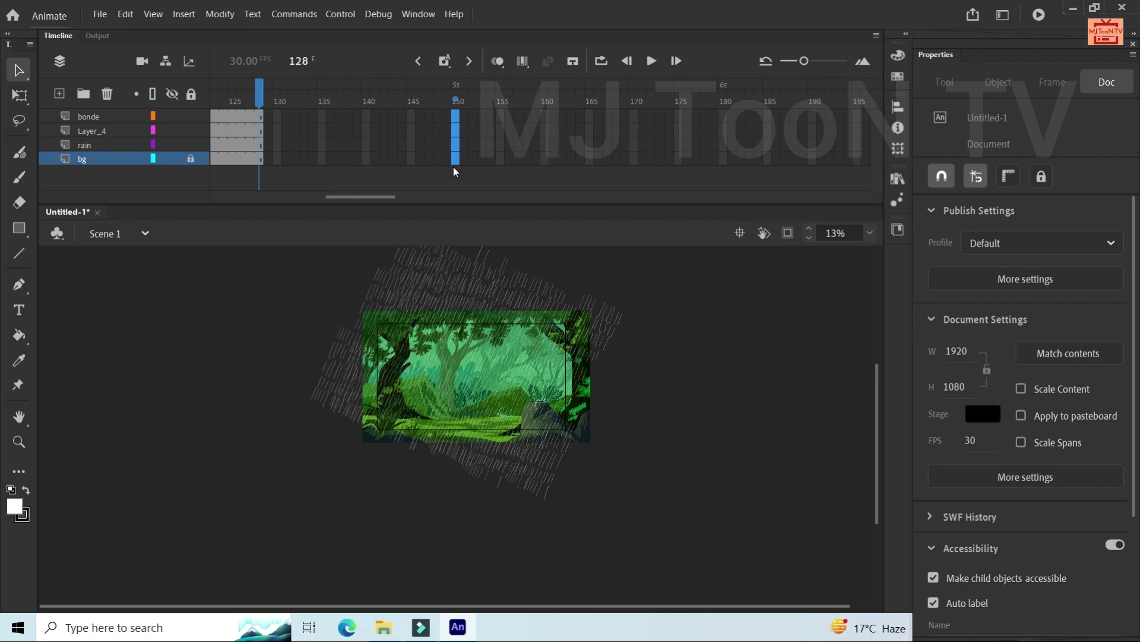
key(F5)
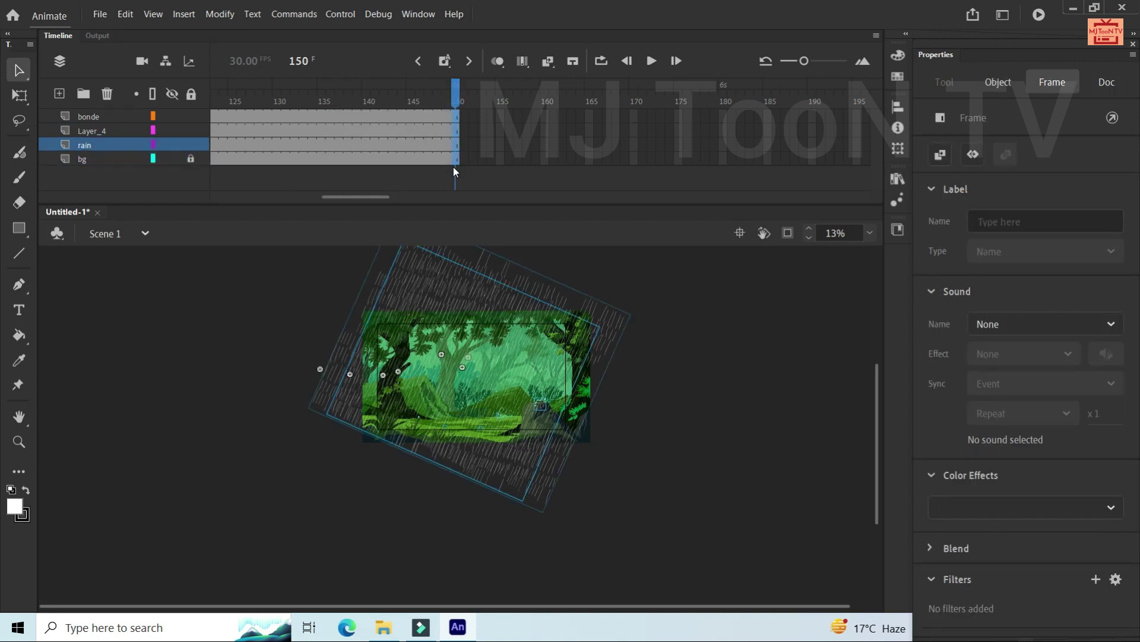
Test-play the double-rain forest scene as SWF full screen, then close the preview
key(ctrl+Return)
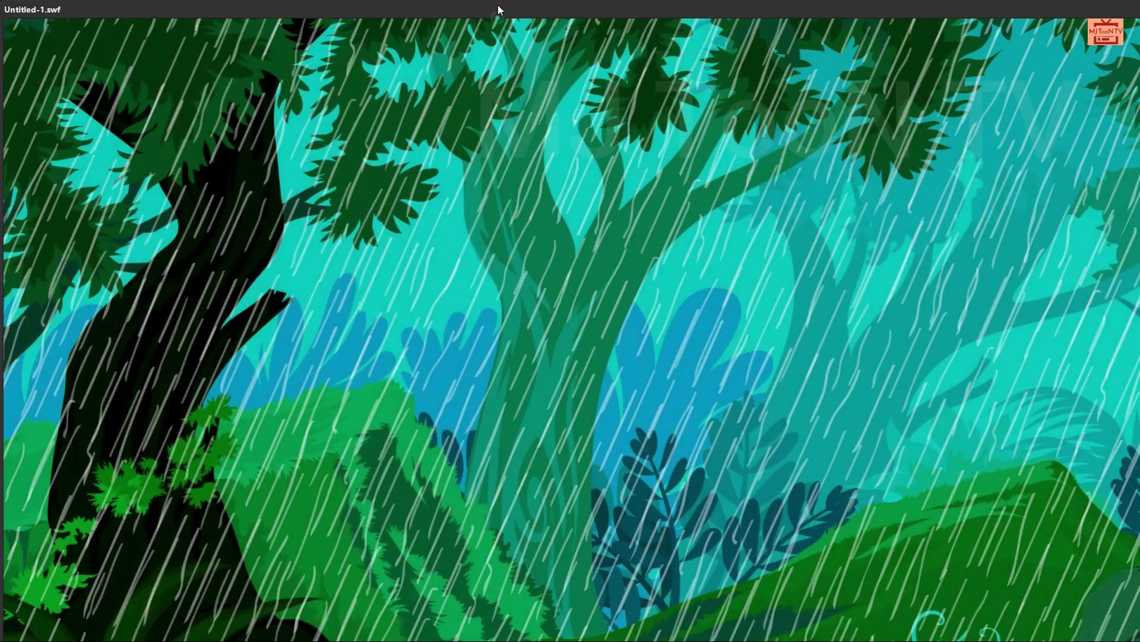
double_click(498, 4)
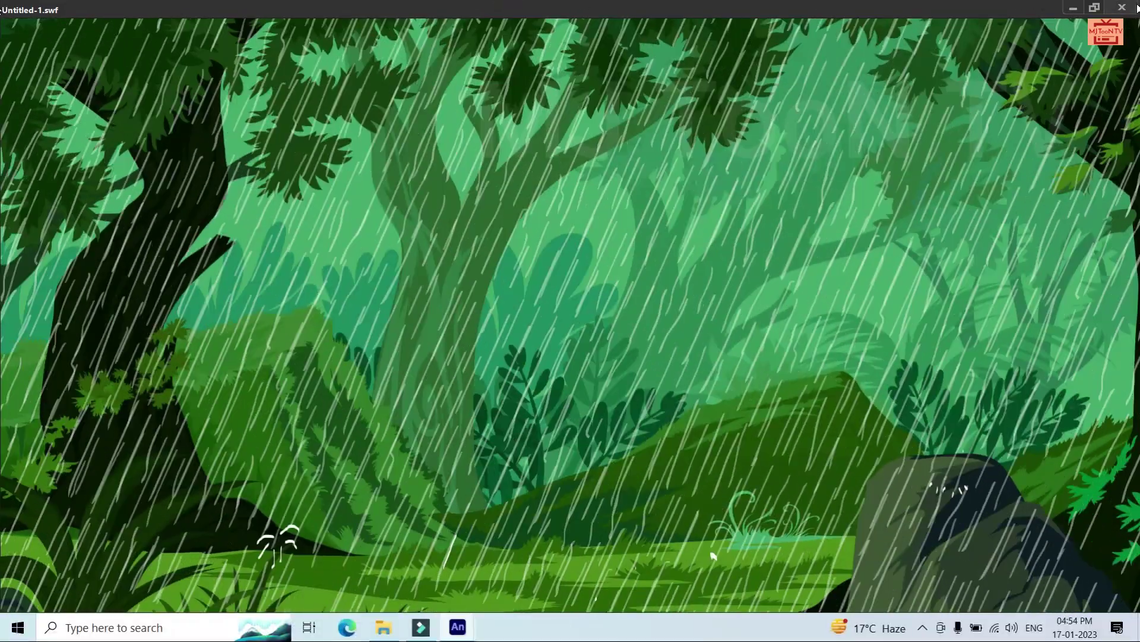
click(1119, 6)
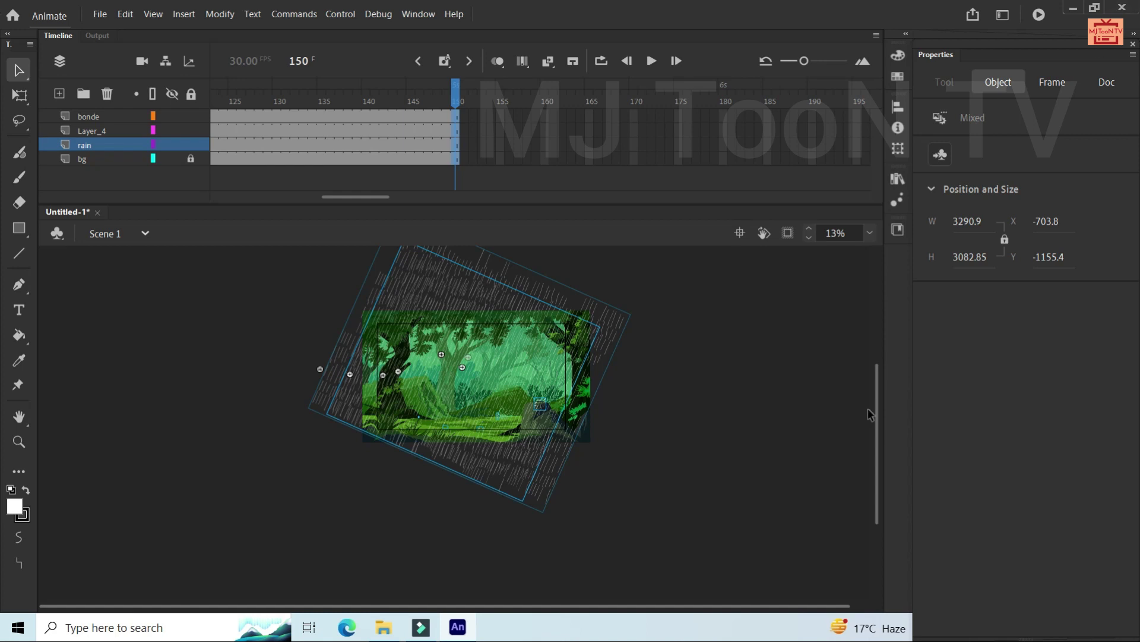
drag(876, 409, 873, 402)
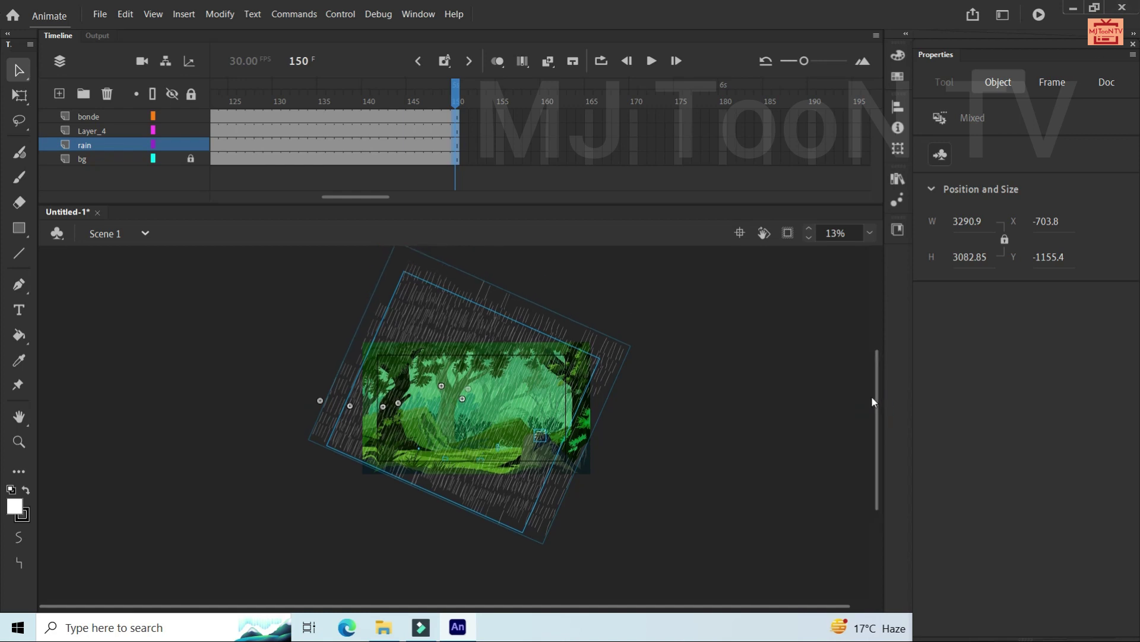